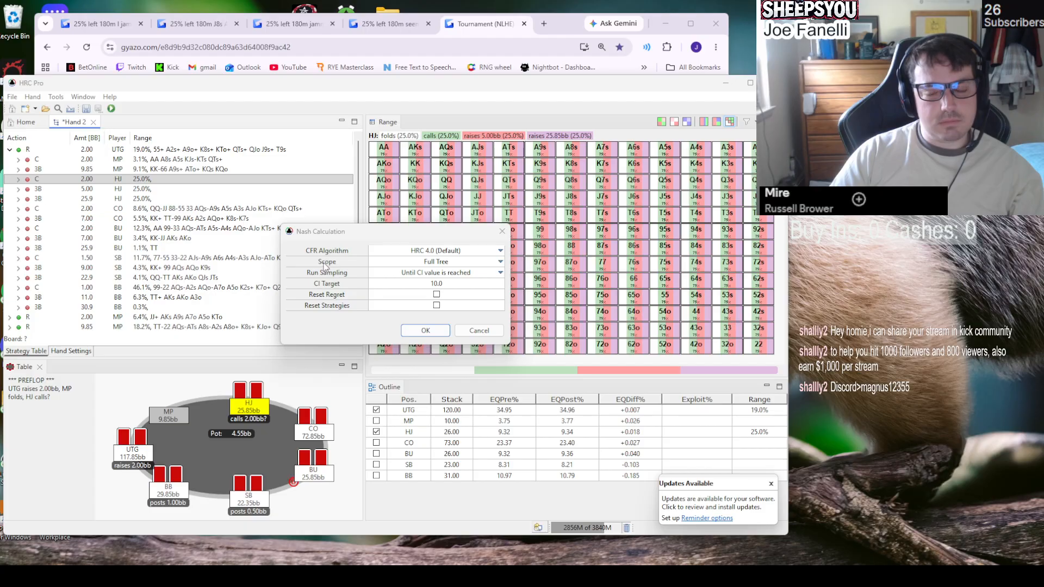
- Switch to the browser and view the Gyazo capture of the poker hand
click(493, 76)
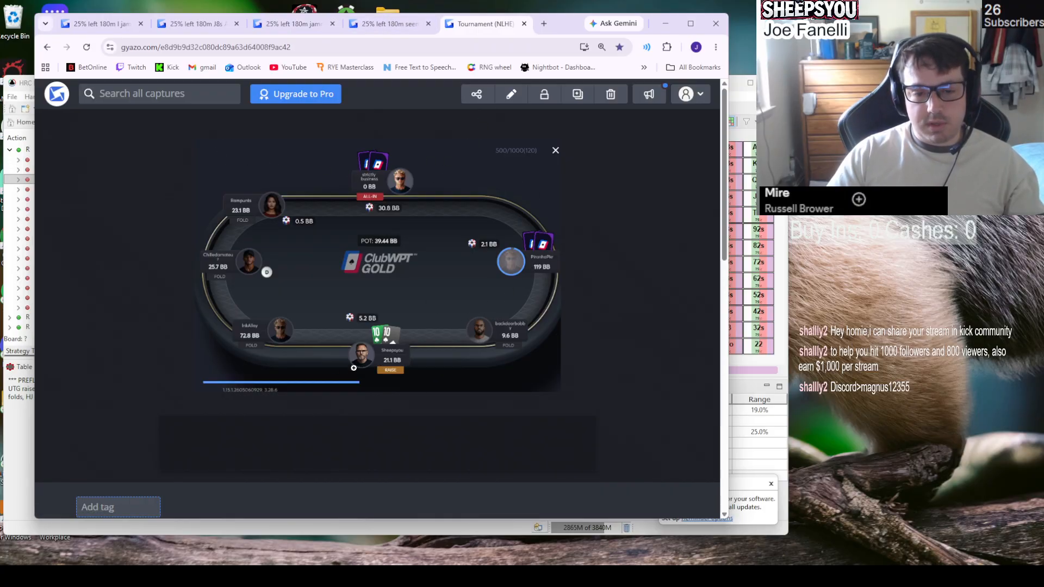
right_click(423, 384)
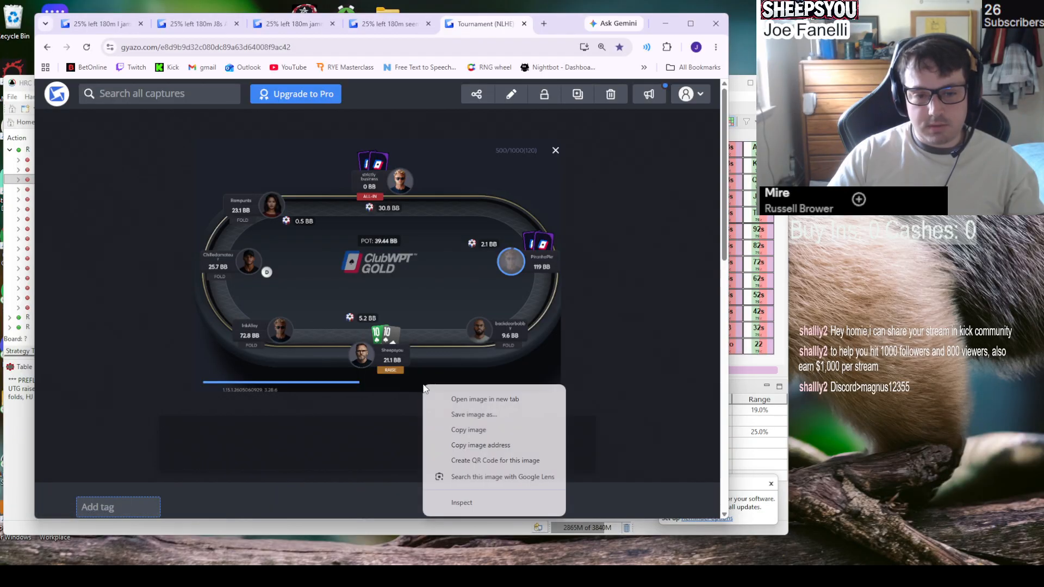
click(199, 498)
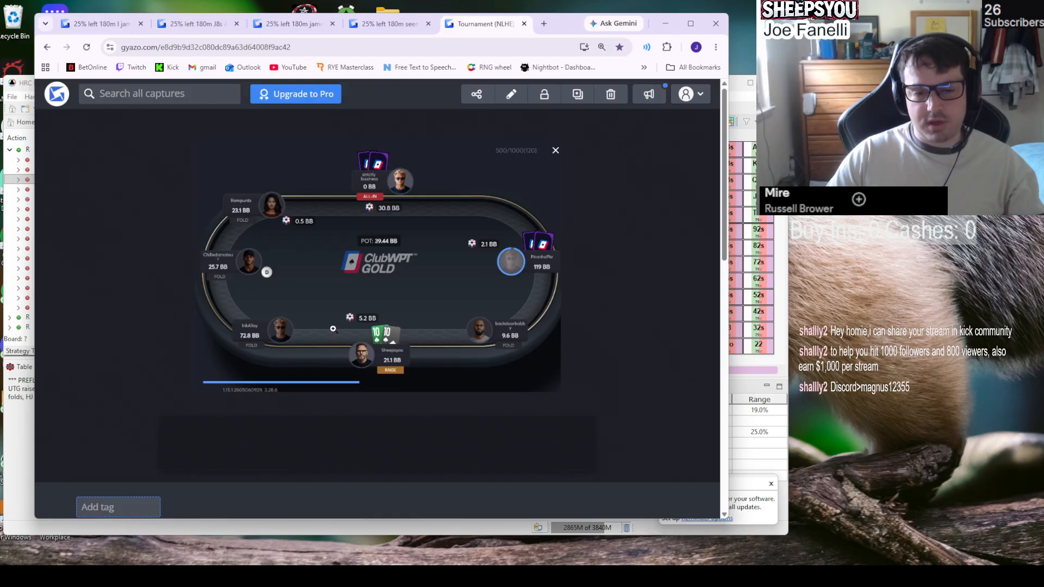
- Read the capture page's full bookmark name through to its end and close the bookmark details without editing
click(619, 47)
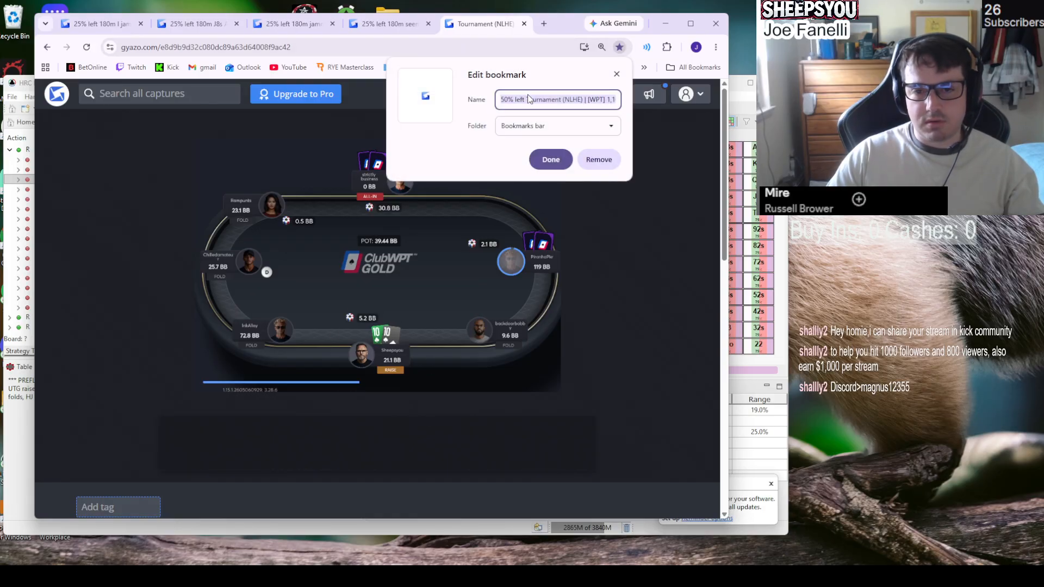
click(585, 103)
key(Right)
key(Right)
key(Right)
key(Right)
key(Right)
key(Right)
key(Right)
key(Right)
key(Right)
key(Right)
key(Right)
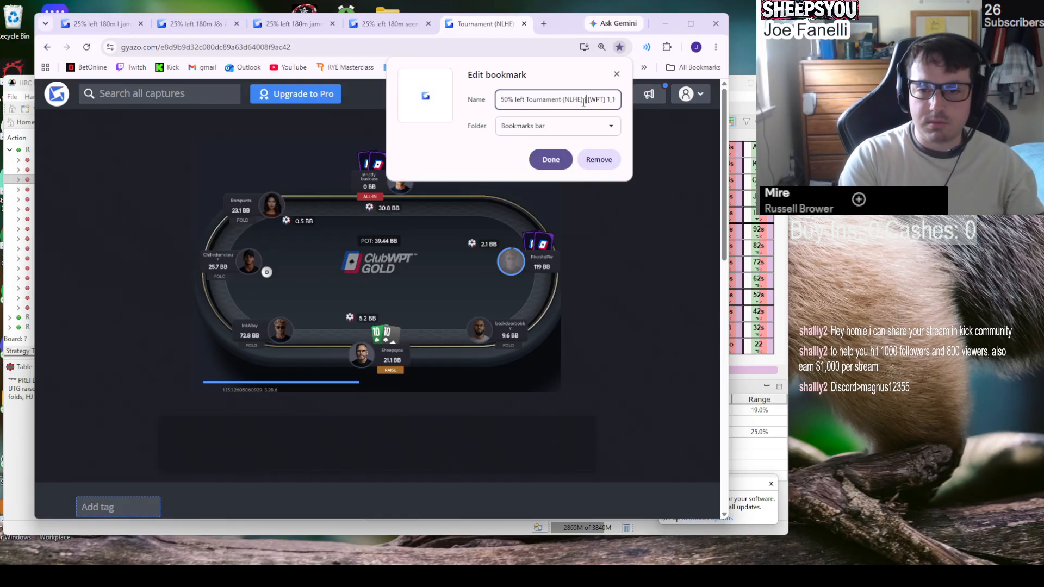
key(Right)
key(Right)
key(Right)
key(Right)
key(Right)
key(Right)
key(Right)
key(Right)
key(Right)
key(Right)
key(Right)
key(Right)
key(Right)
key(Right)
key(Right)
key(Right)
key(Right)
key(Right)
key(Right)
key(Right)
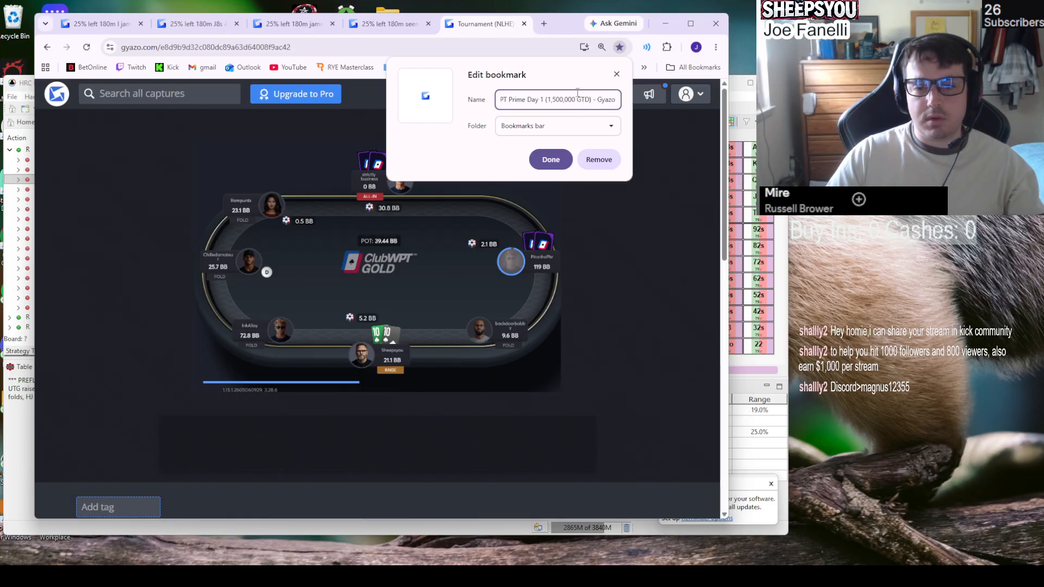
click(616, 74)
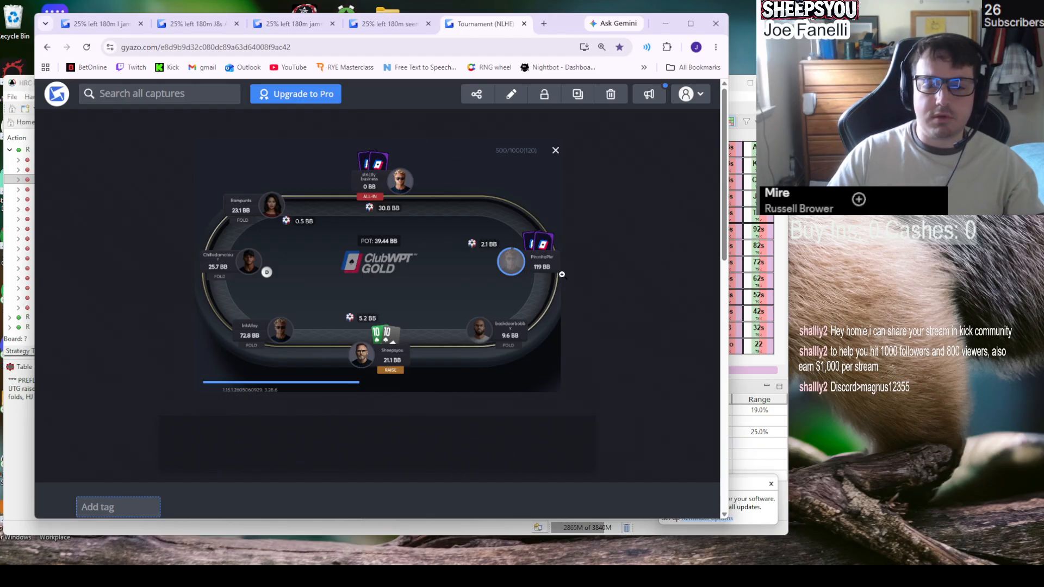
- Switch to HRC Pro, run the full-tree Nash calculation with a CI target of 10.0, and stop the sampling early
click(743, 380)
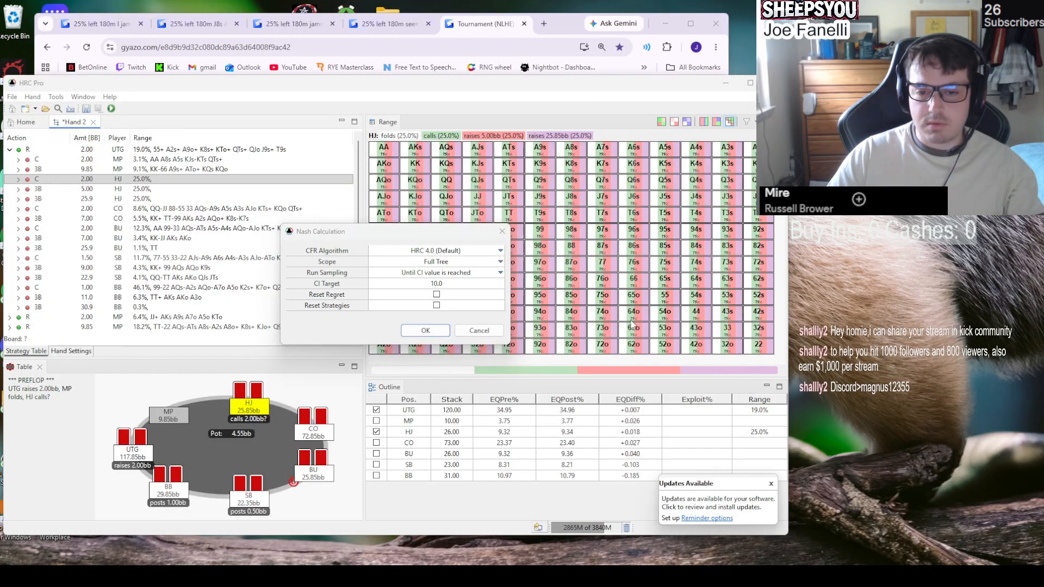
drag(319, 239, 308, 209)
click(404, 301)
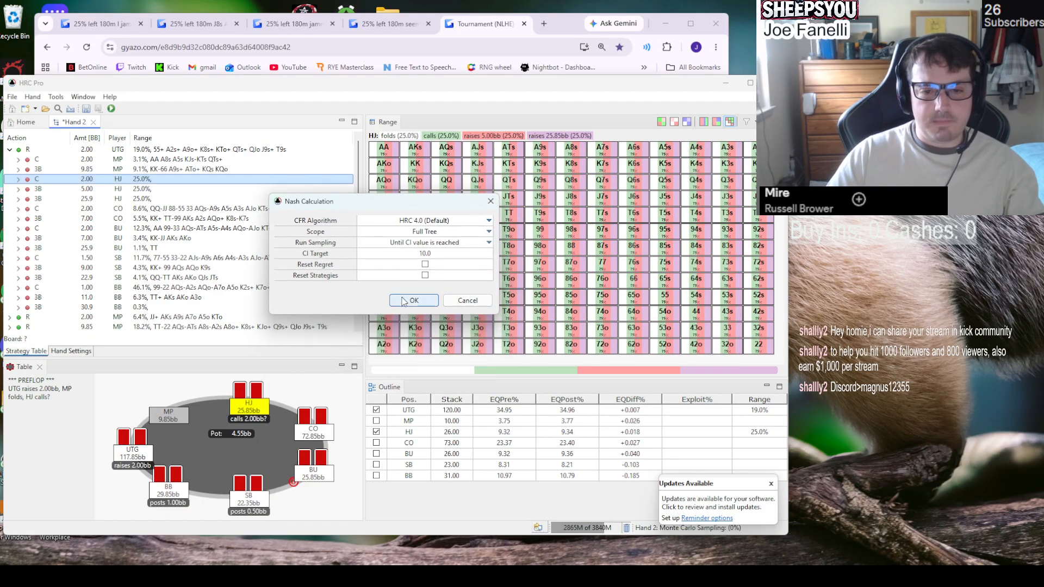
drag(359, 247, 224, 293)
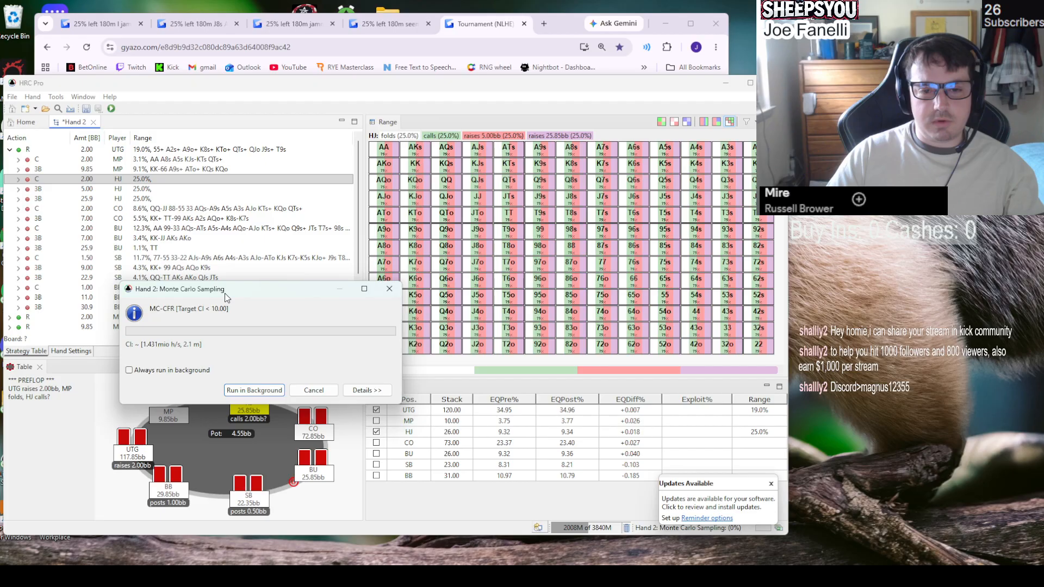
mouse_move(238, 248)
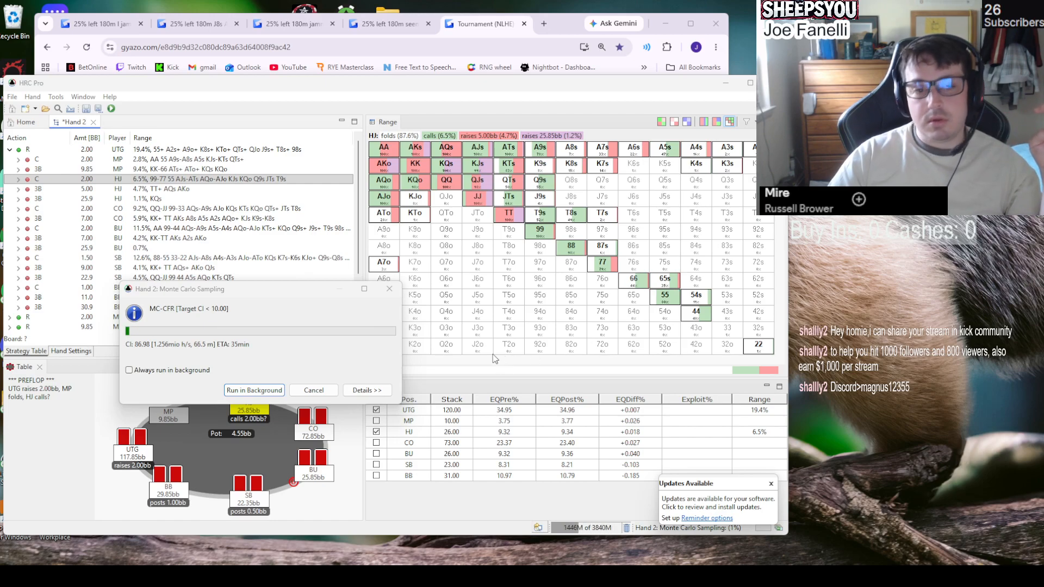
click(330, 391)
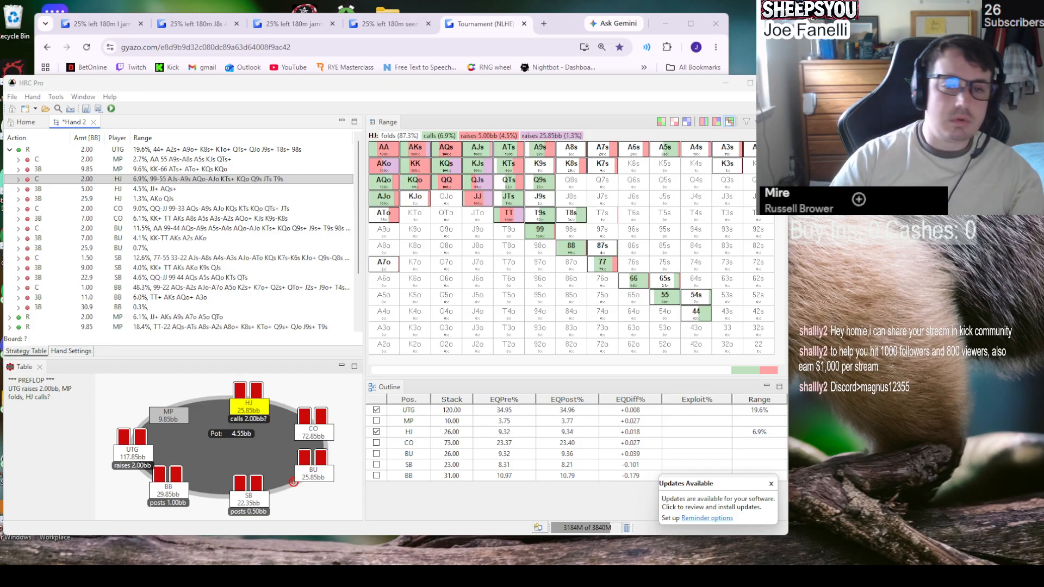
- Compare the hand shown in the Gyazo capture with the HJ 2.00 call range in HRC Pro
click(466, 30)
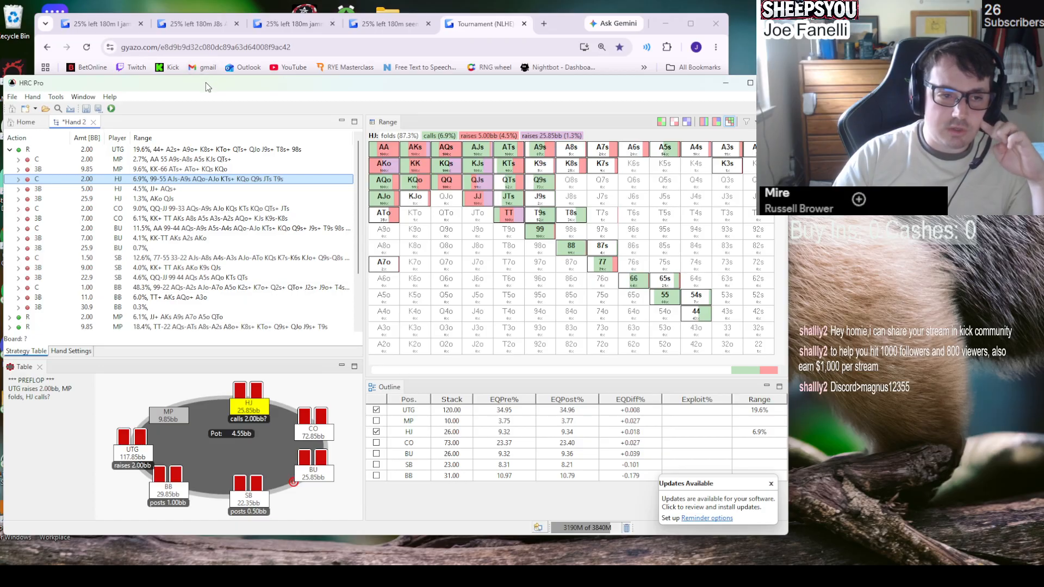
drag(205, 83, 196, 82)
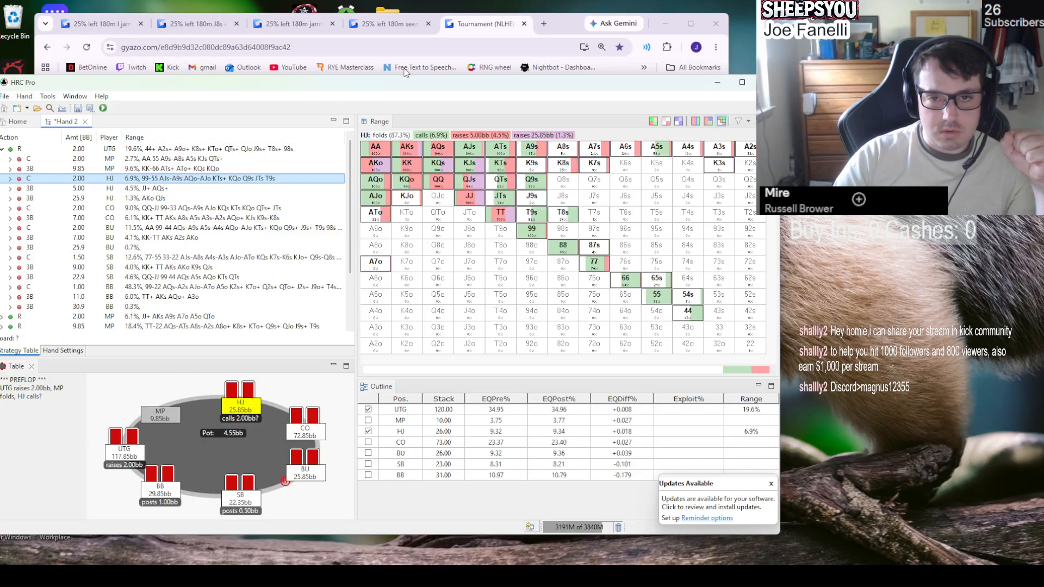
click(465, 34)
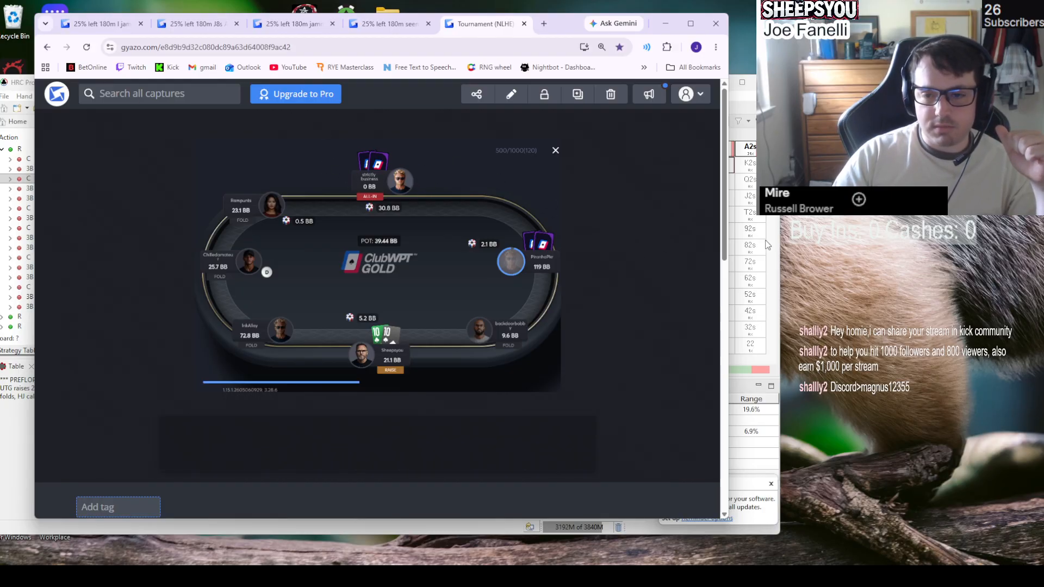
click(774, 239)
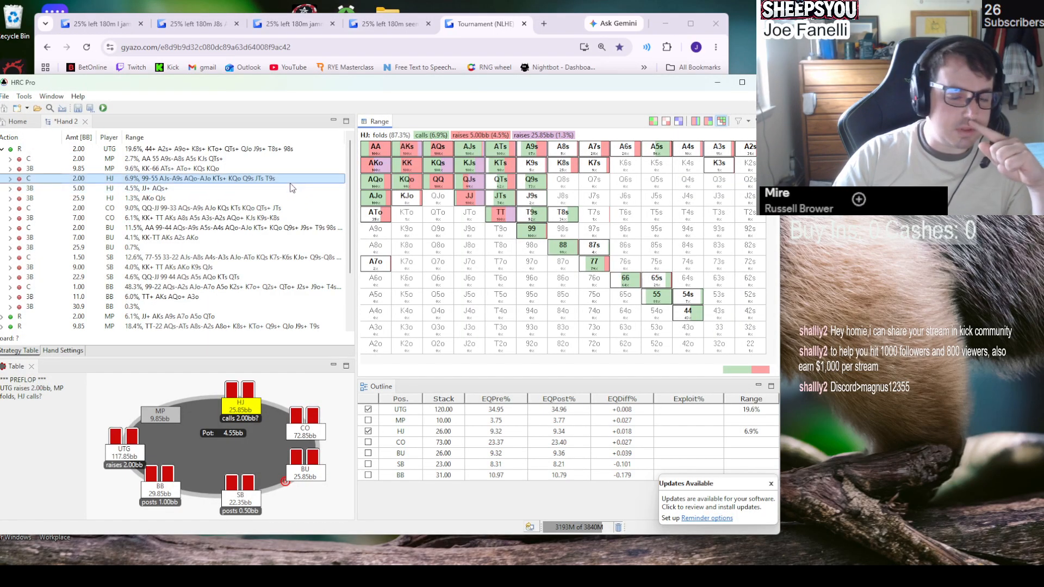
click(287, 181)
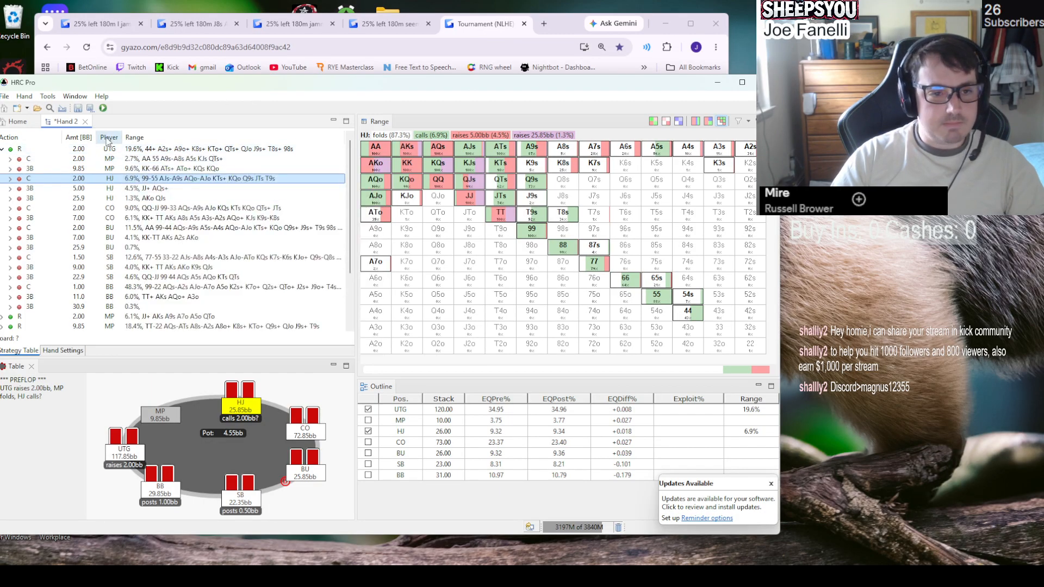
- Run the full-tree Nash calculation on Hand 2 again with a CI target of 10.0
click(103, 108)
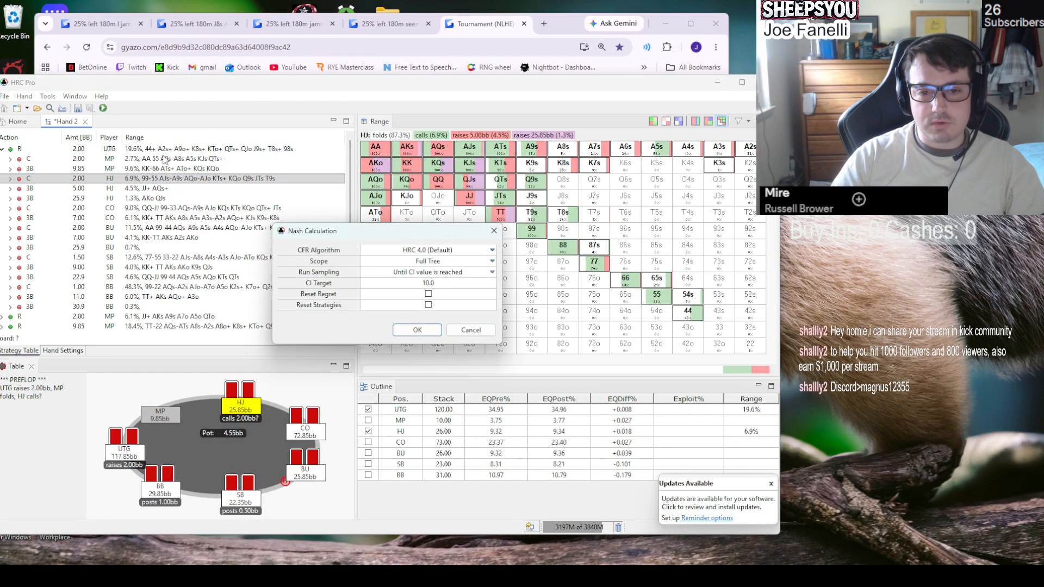
click(409, 331)
drag(288, 227, 230, 197)
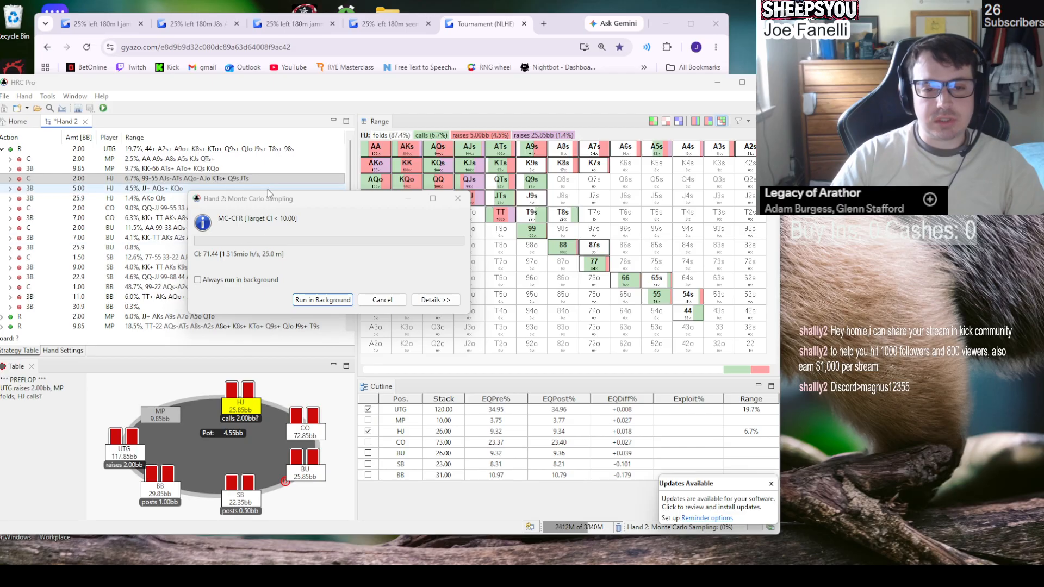
- Review the HJ call and UTG raise ranges, and expand HJ's 5.00 three-bet branch, keeping the progress window clear of the tables
click(75, 182)
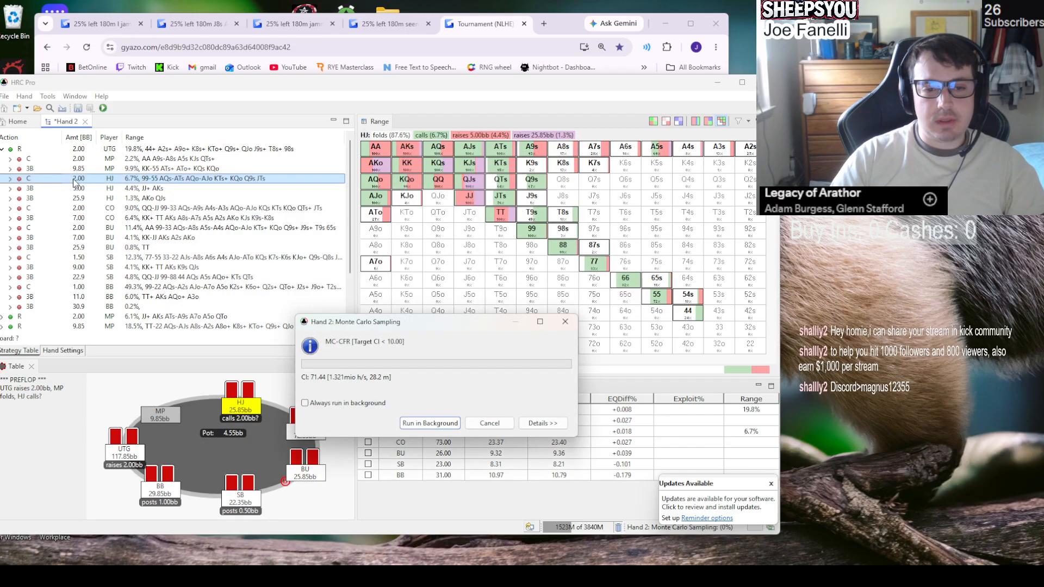
click(131, 152)
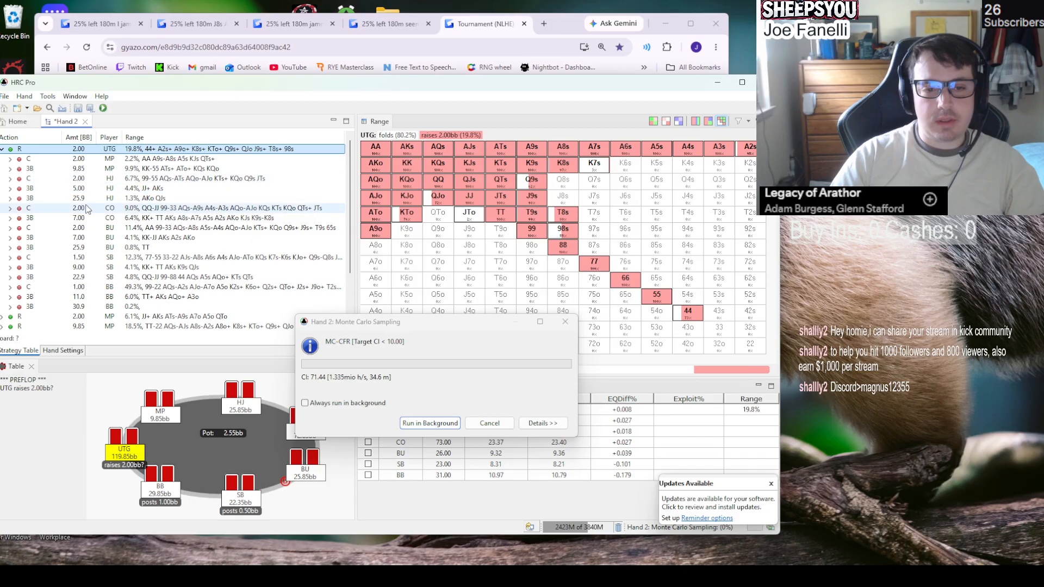
click(101, 189)
click(9, 189)
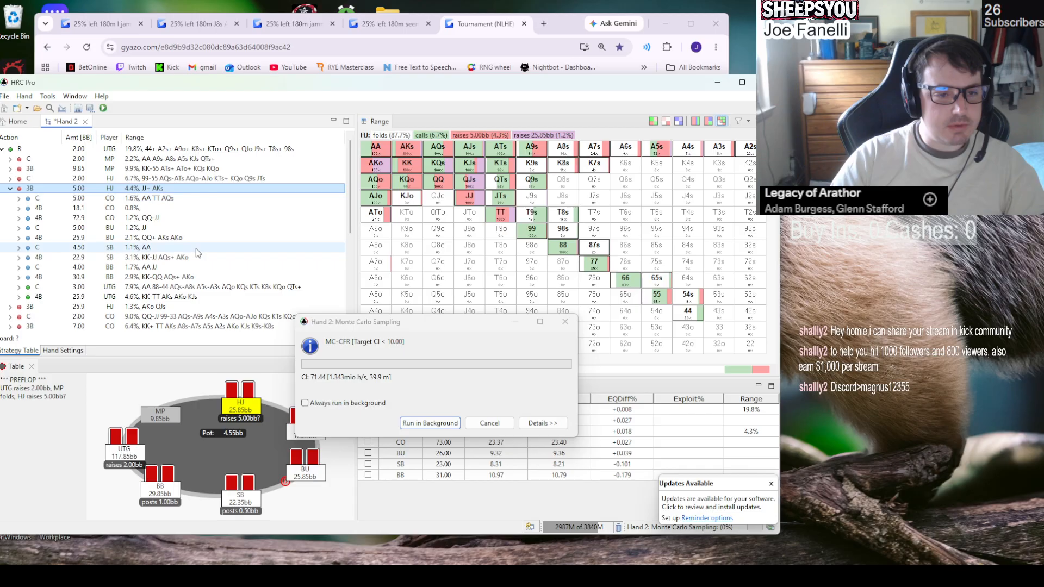
mouse_move(501, 217)
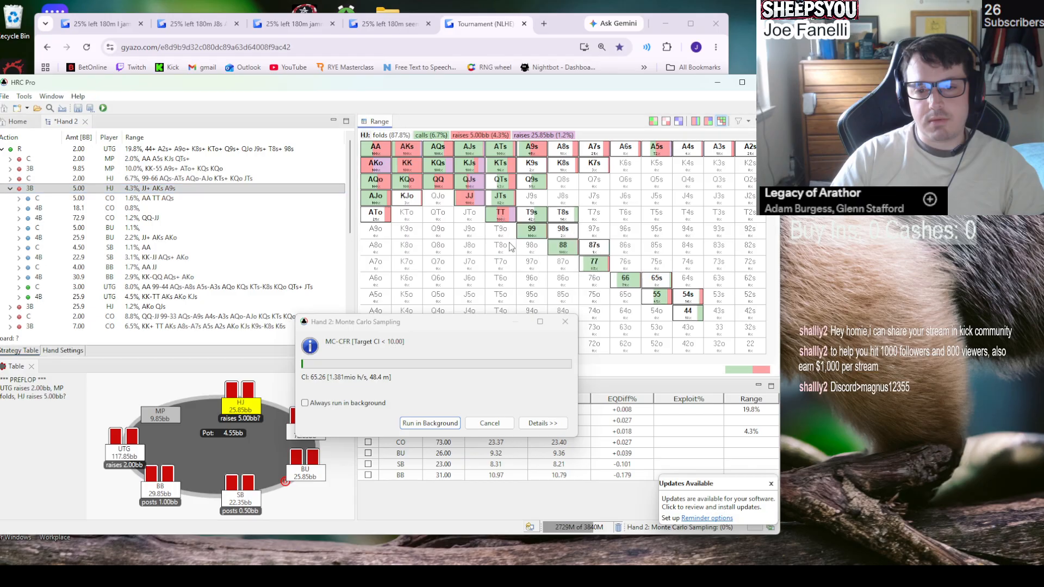
drag(362, 327, 685, 349)
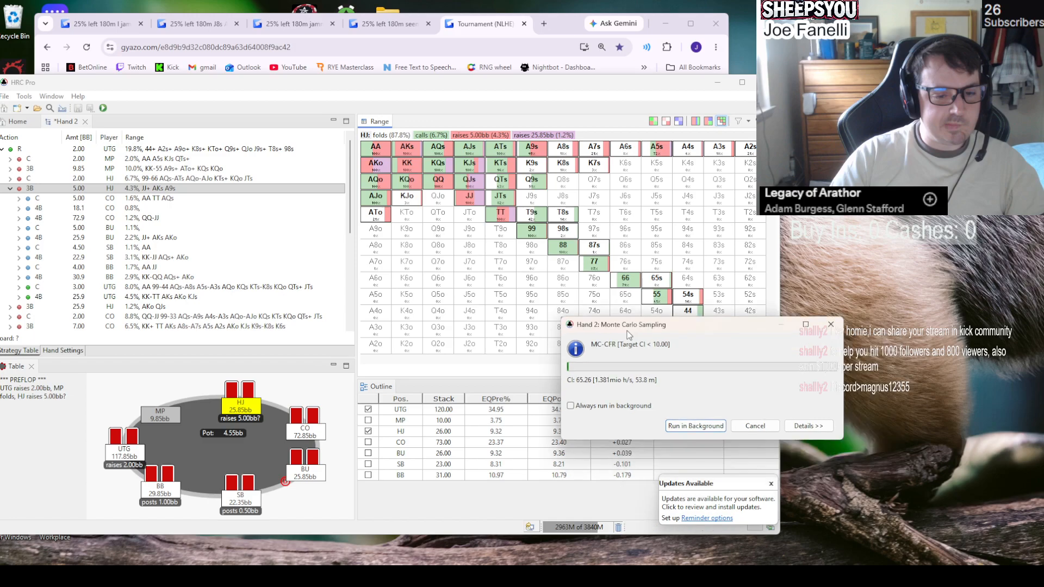
drag(686, 351, 240, 320)
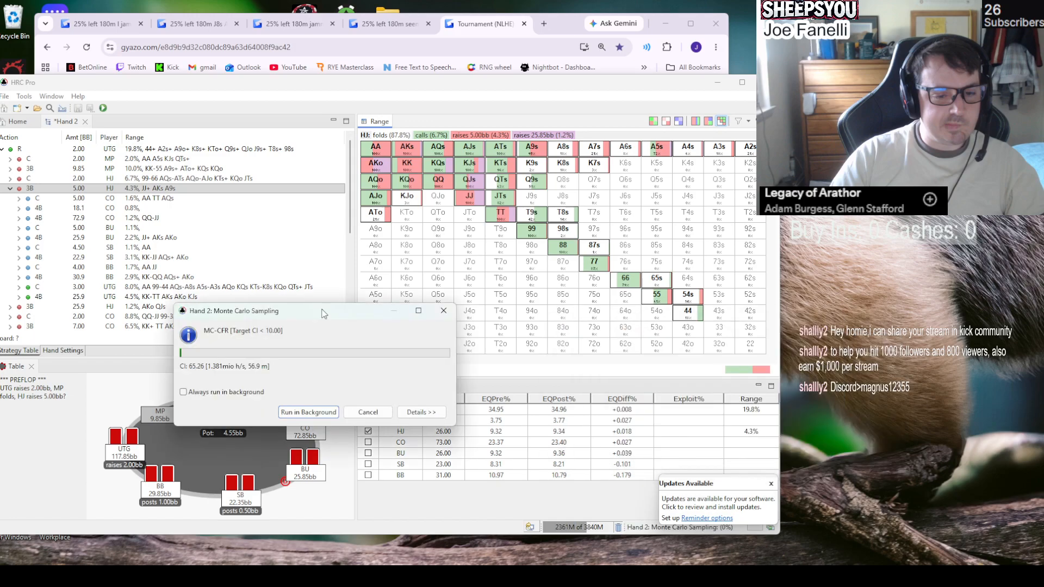
drag(323, 315, 580, 339)
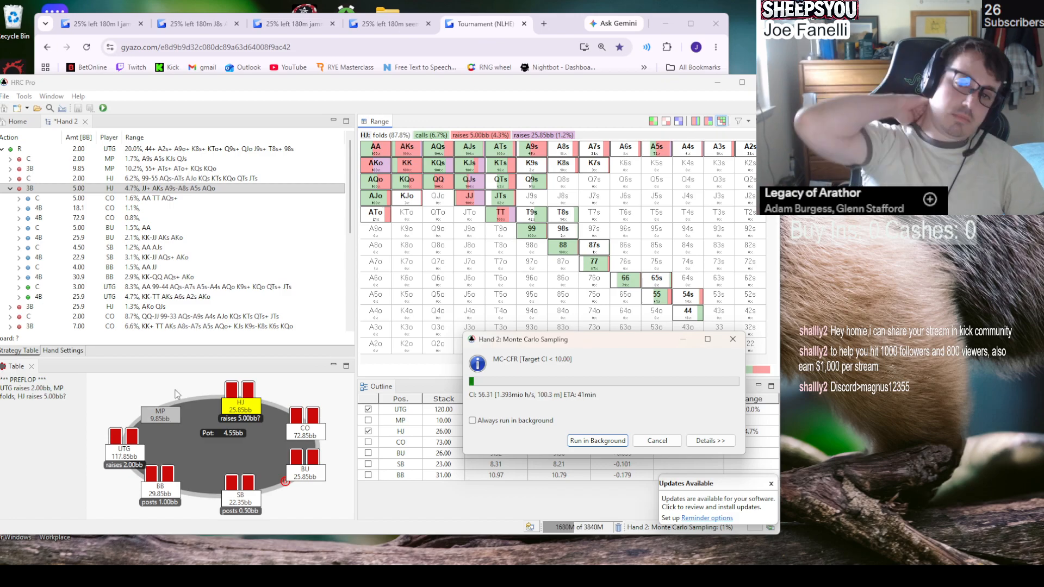
- Stop the running sampling and start a Nash calculation on the selected HJ 5.00 three-bet subtree with a CI target of 5
click(652, 444)
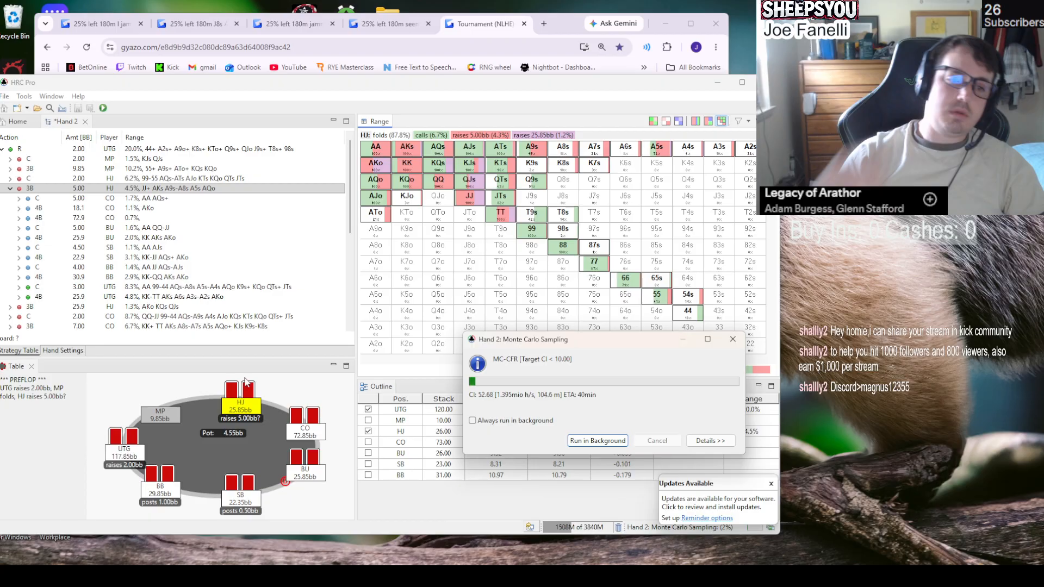
click(104, 107)
click(435, 261)
click(430, 282)
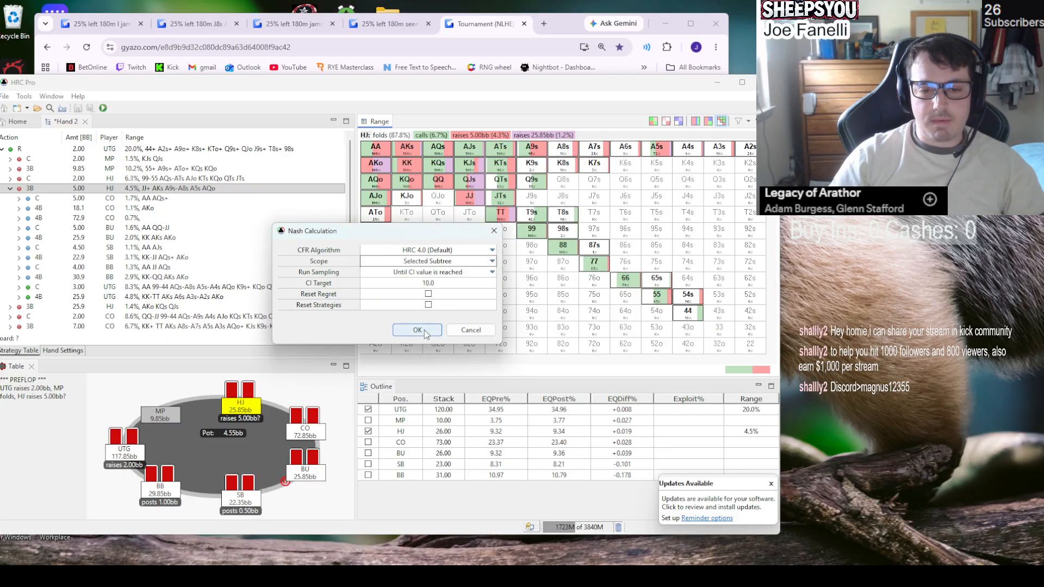
click(429, 283)
text(5)
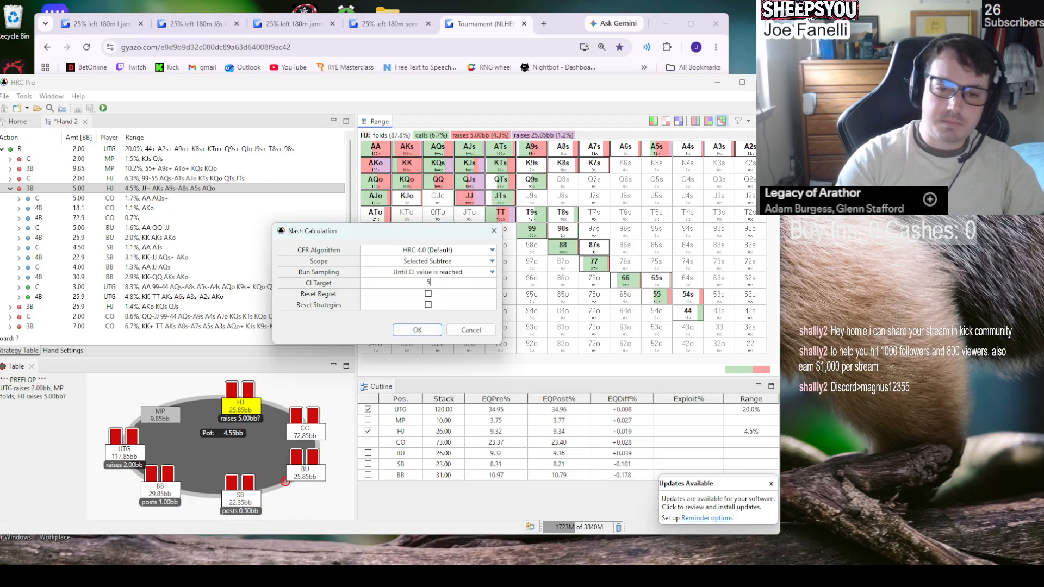
click(416, 332)
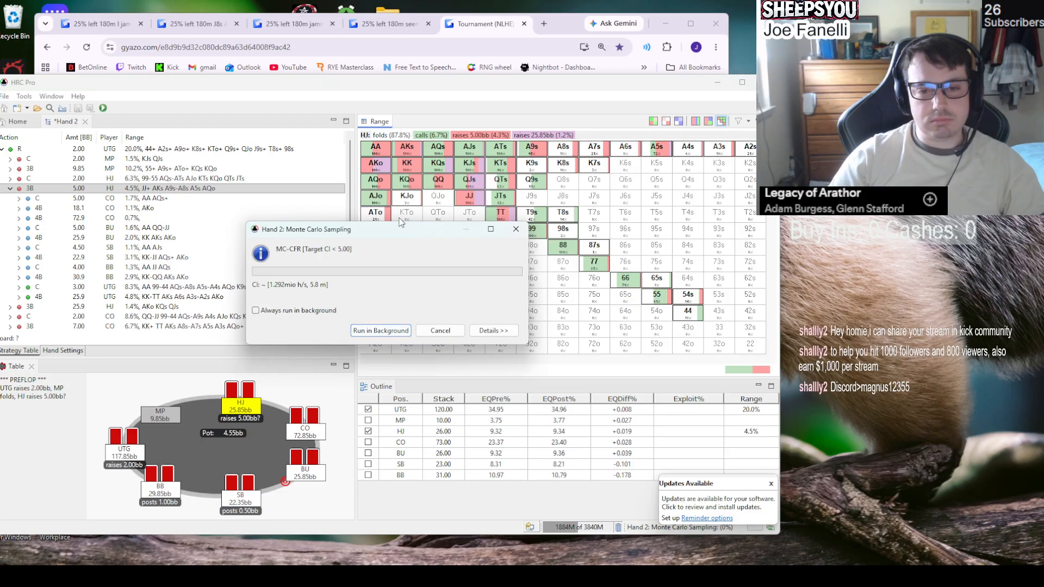
- Dismiss the updates notification and move the sampling progress window below the upper rows of the strategy table
click(770, 485)
drag(359, 234, 333, 266)
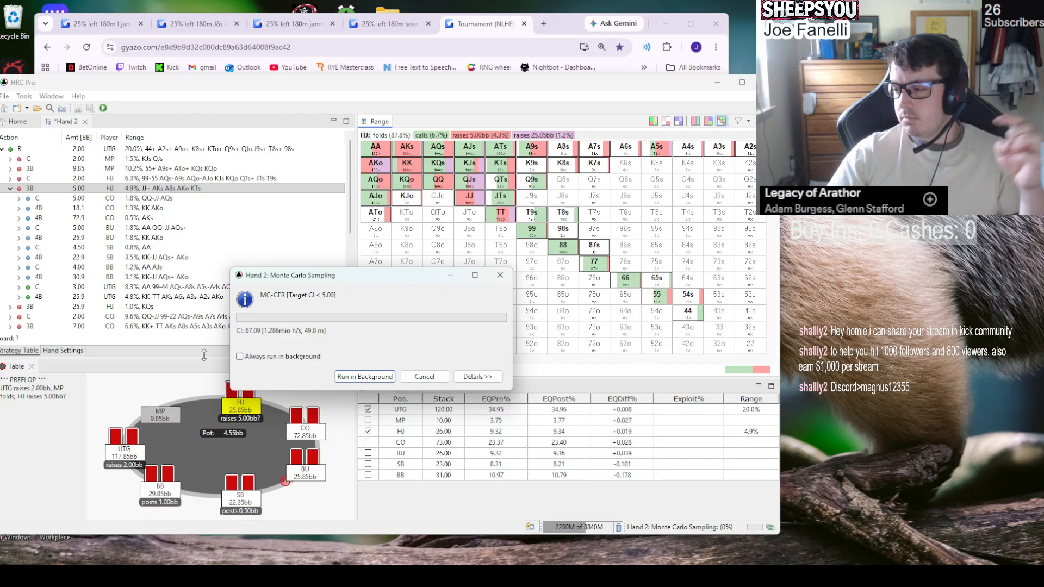
drag(302, 281, 263, 292)
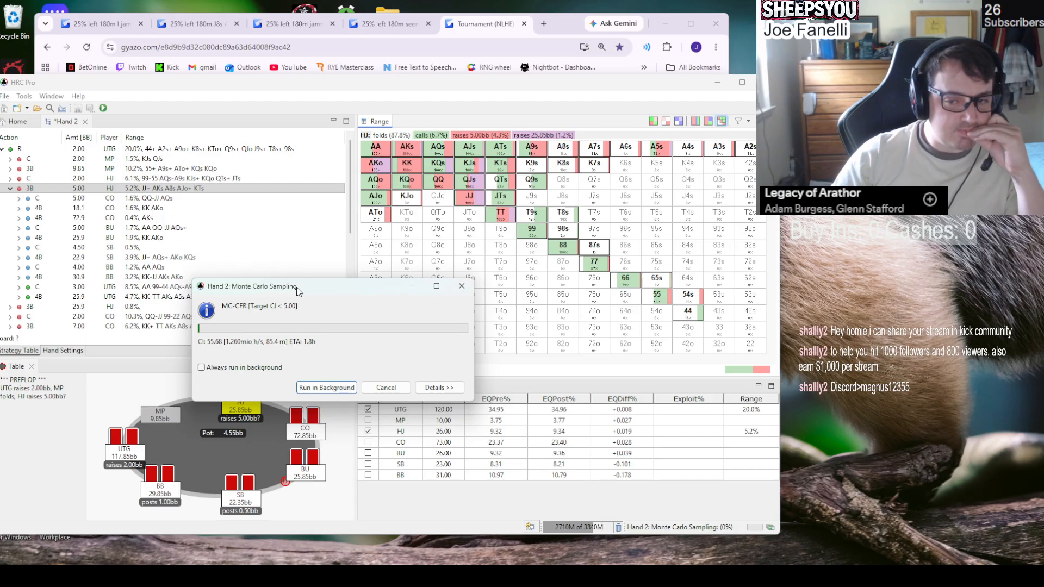
drag(298, 292, 315, 301)
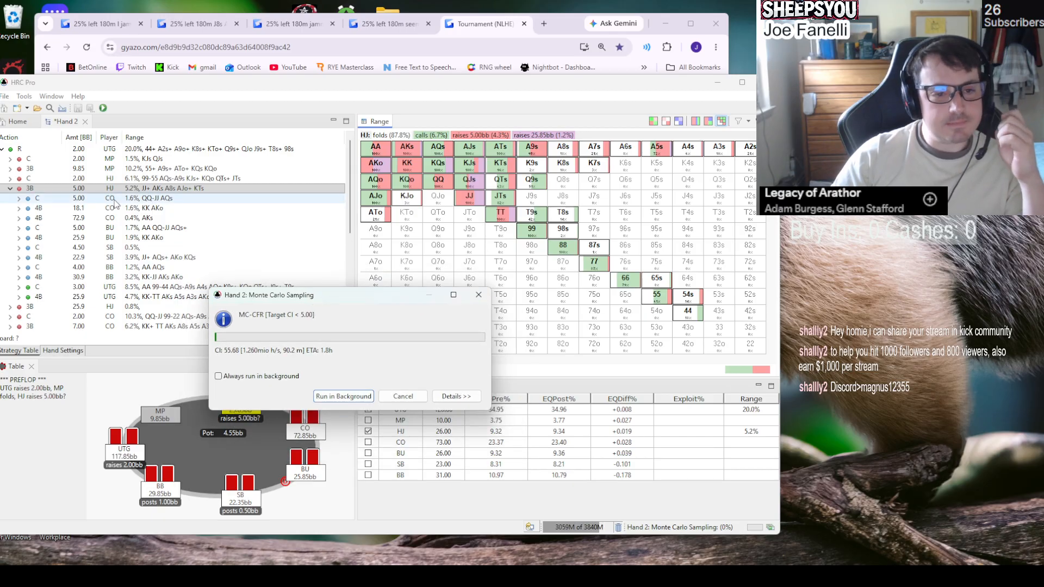
- Check the hand in the browser's Gyazo capture once more and return to HRC Pro
click(474, 24)
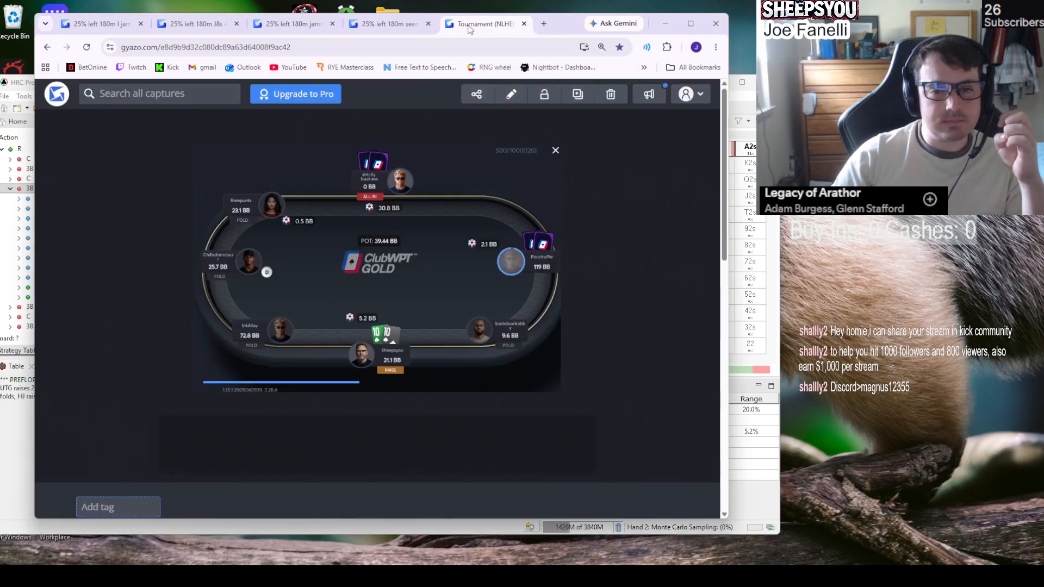
click(23, 111)
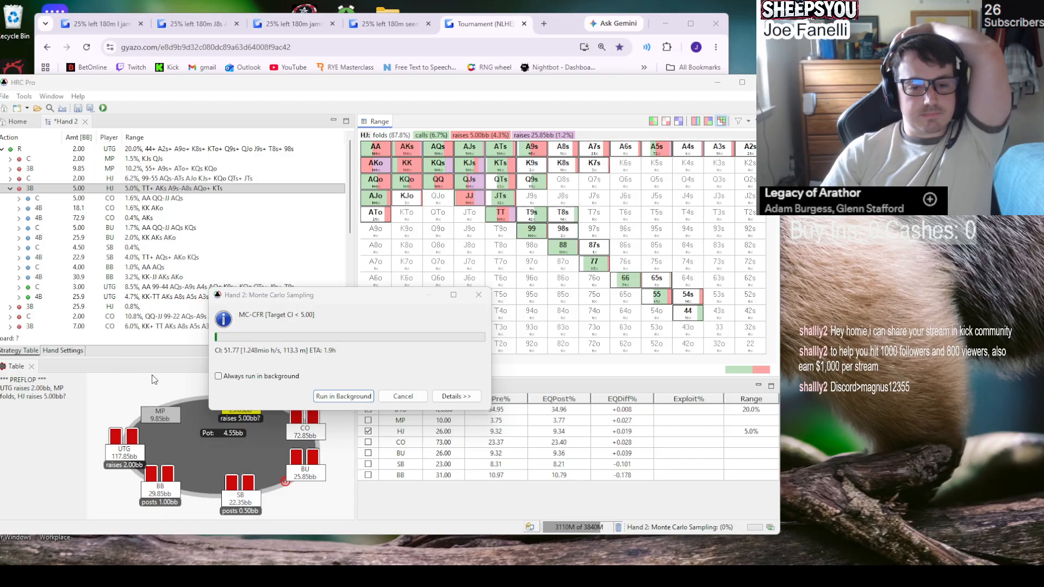
- Move the sampling progress window below the strategy table's visible rows
drag(291, 297, 240, 332)
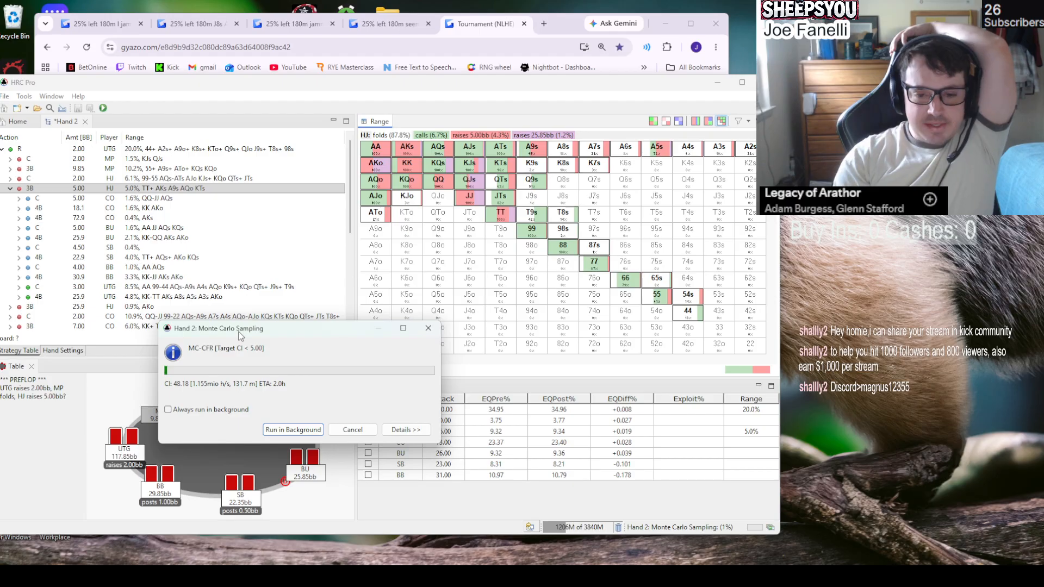
drag(238, 332, 254, 345)
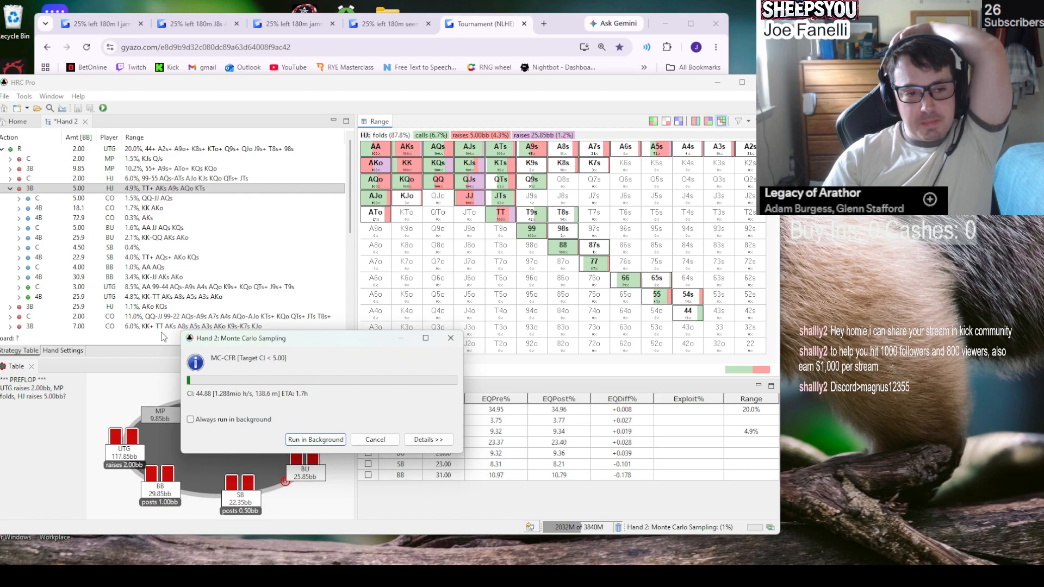
drag(209, 345, 206, 344)
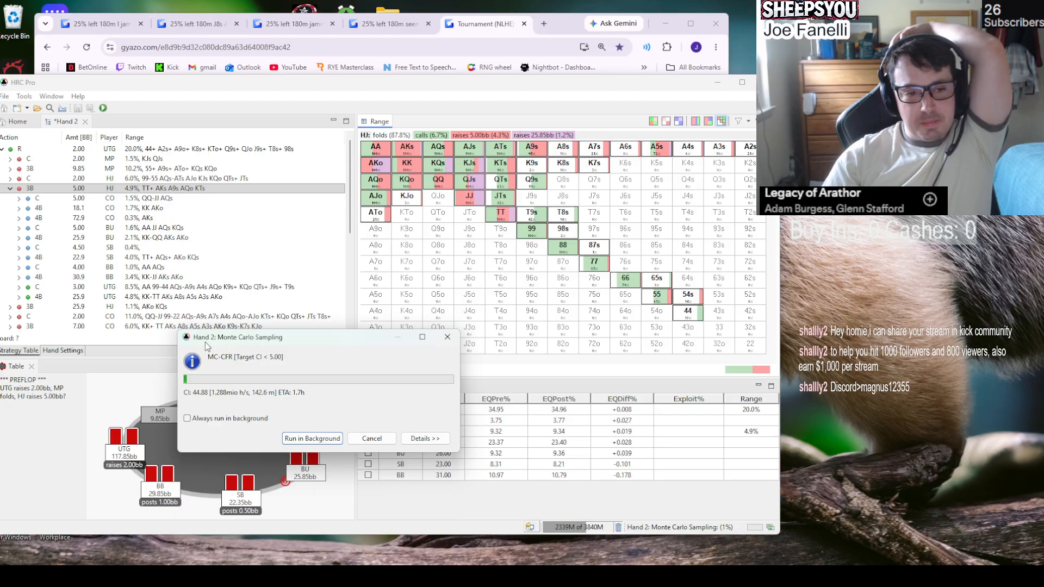
drag(204, 341, 203, 345)
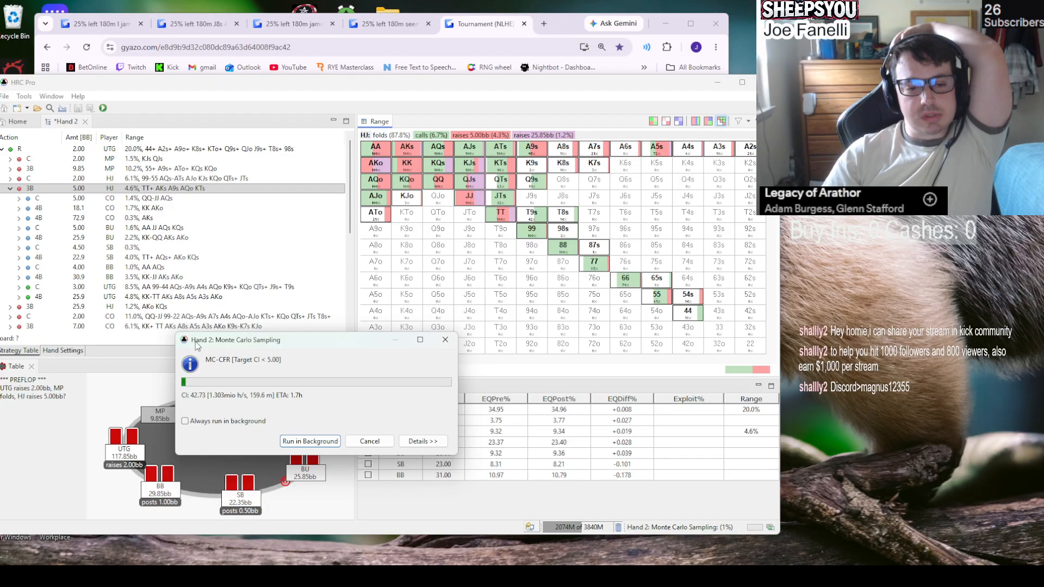
drag(202, 345, 222, 333)
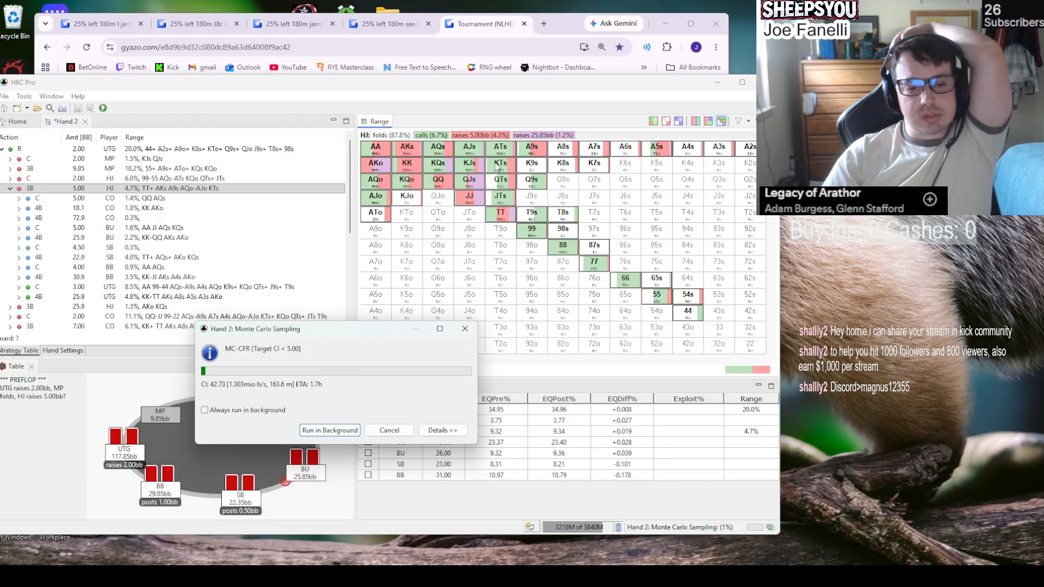
- Refresh HJ's range grid, check the details for 76o, and move the progress window clear of the outline table
click(535, 284)
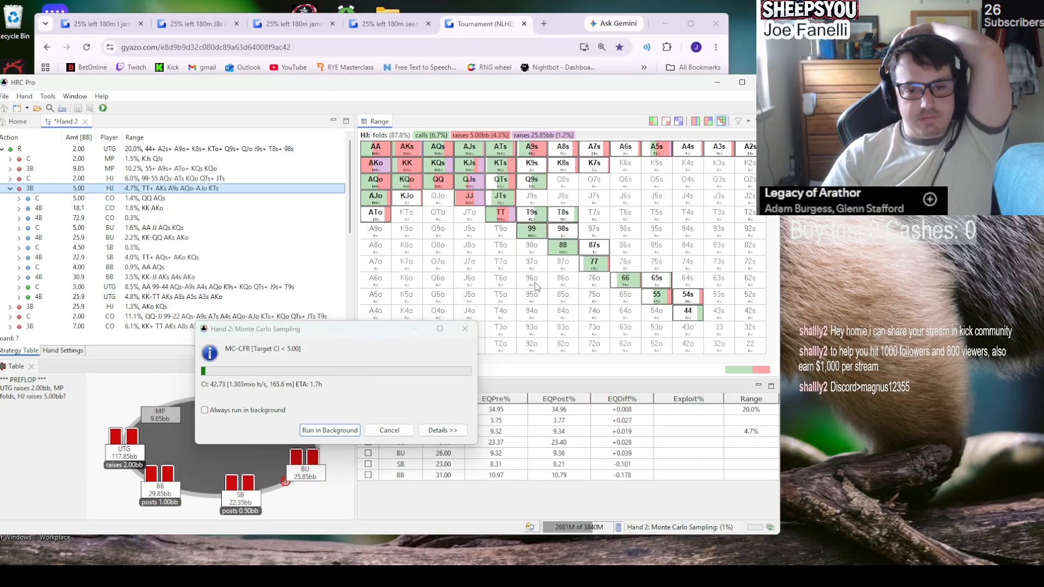
mouse_move(600, 281)
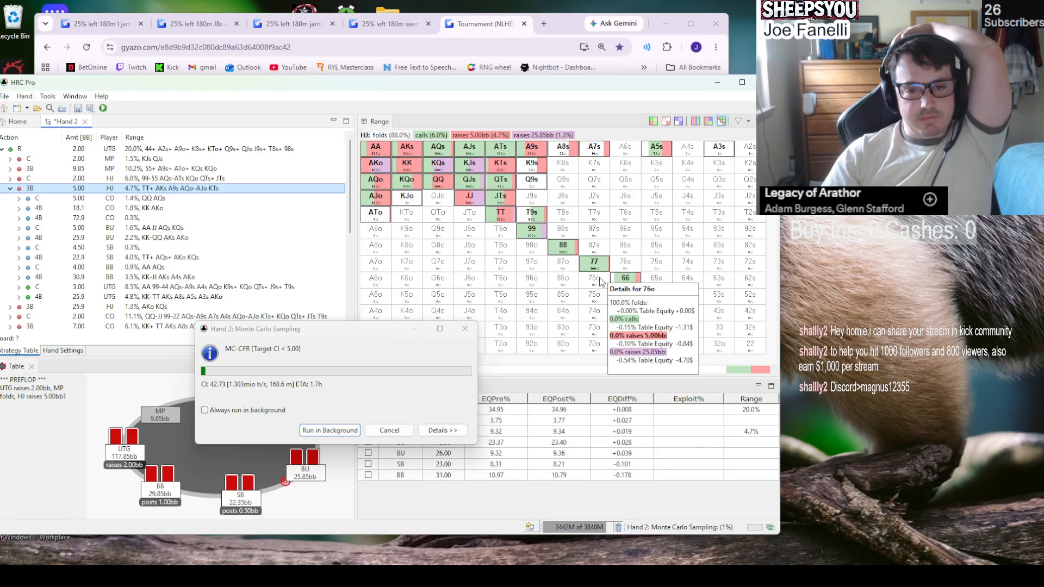
click(501, 272)
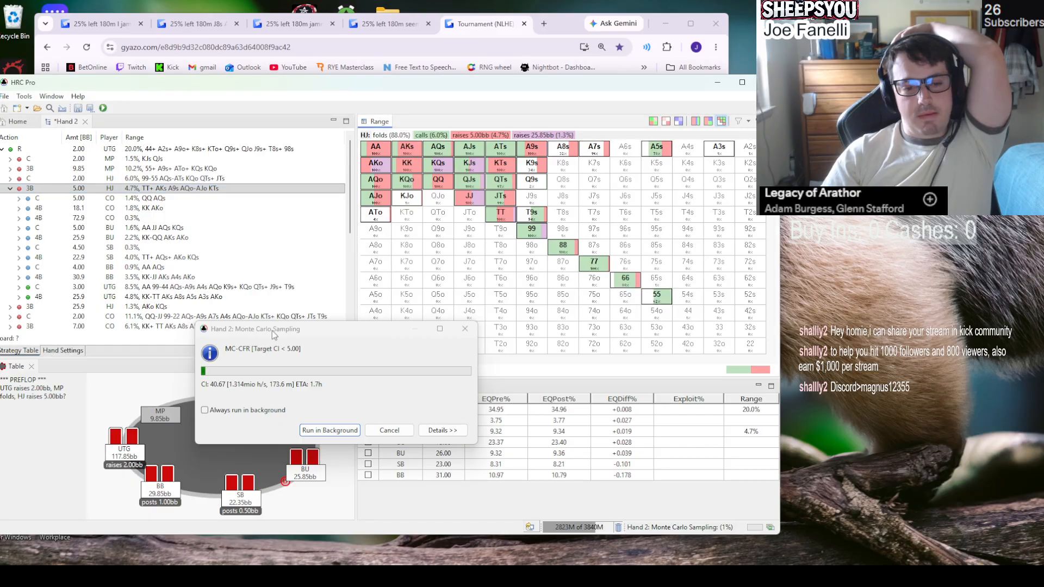
drag(266, 331, 136, 332)
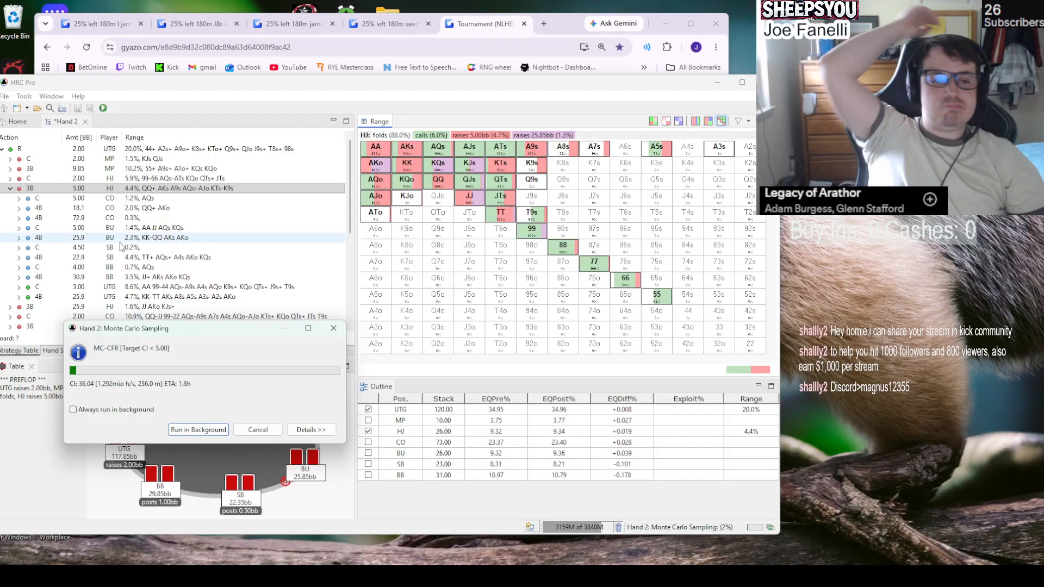
- Show the bubble factors for Hand 2 and examine HJ's row, including the details against BU
click(23, 96)
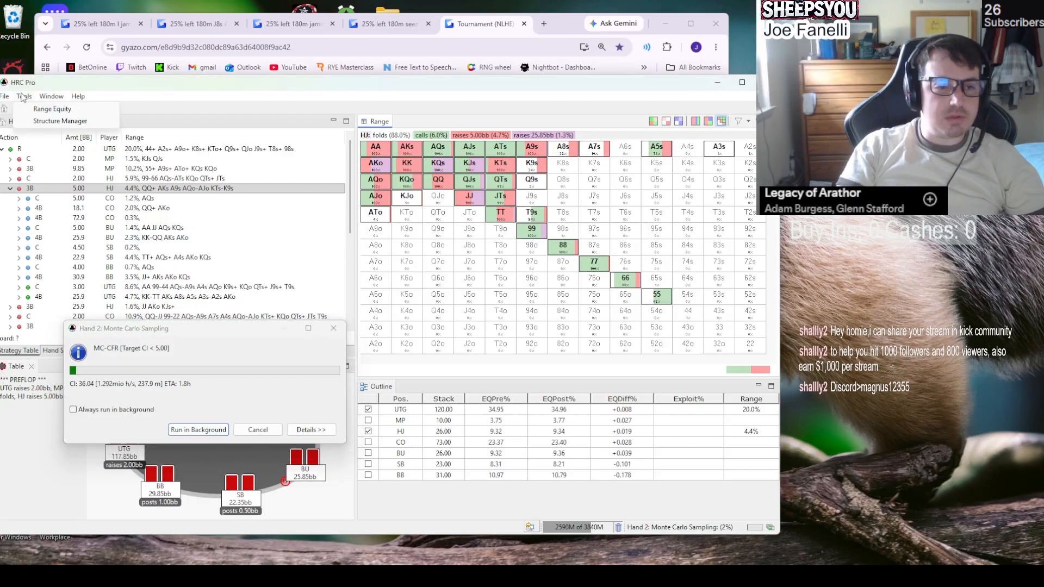
click(23, 97)
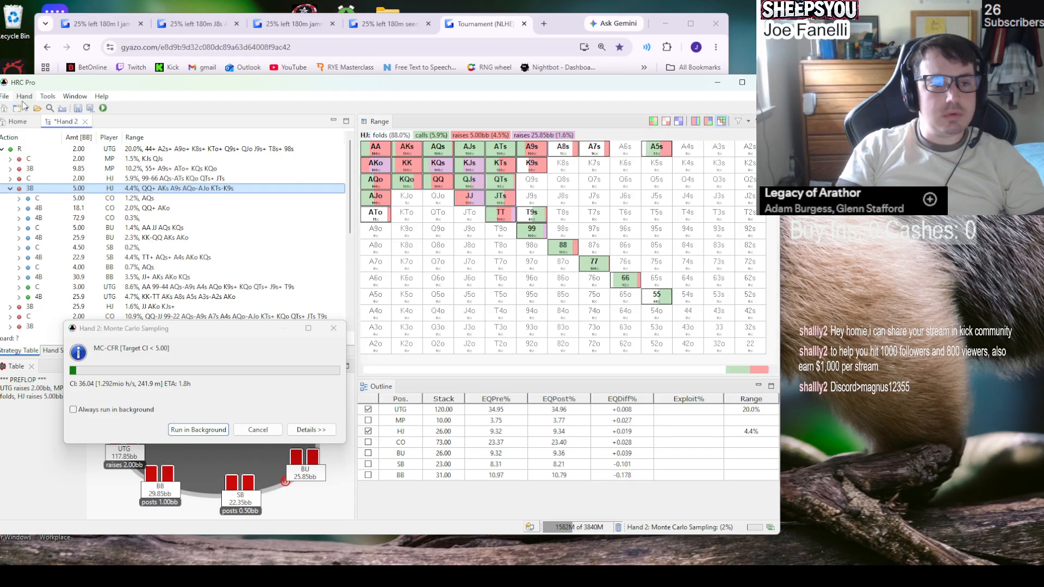
click(24, 97)
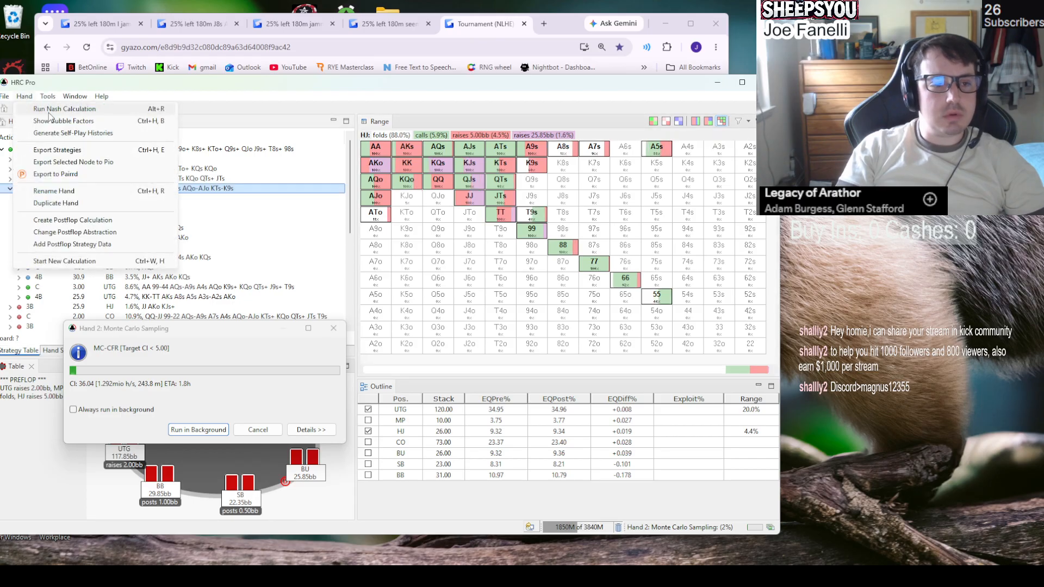
click(50, 120)
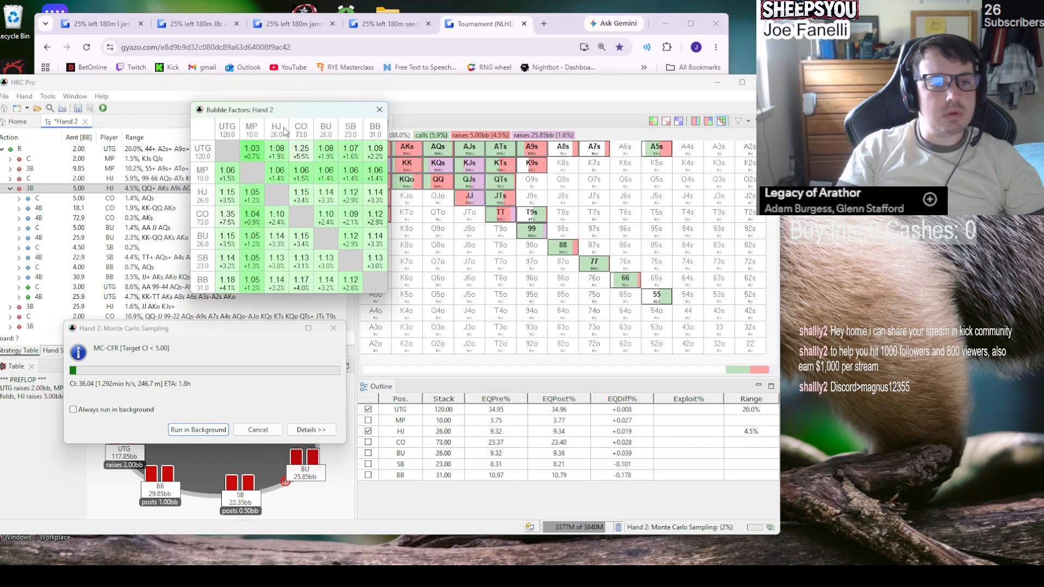
drag(279, 115, 203, 109)
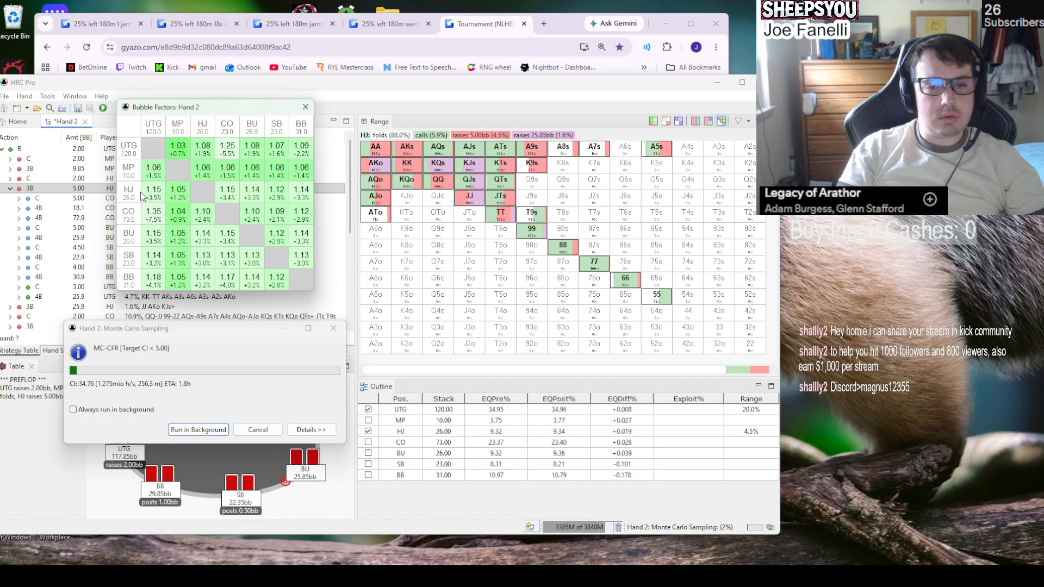
mouse_move(163, 199)
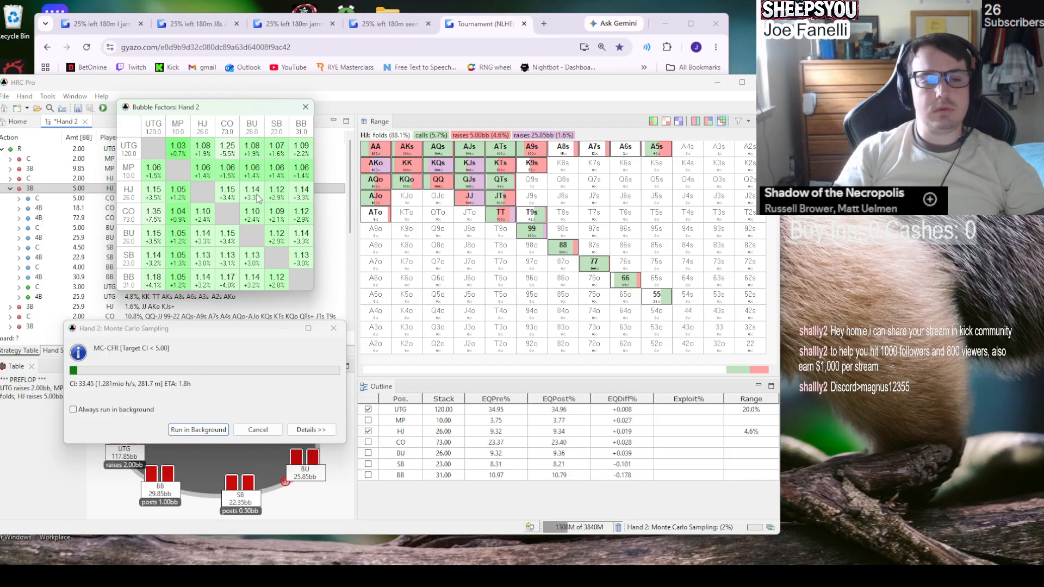
mouse_move(259, 199)
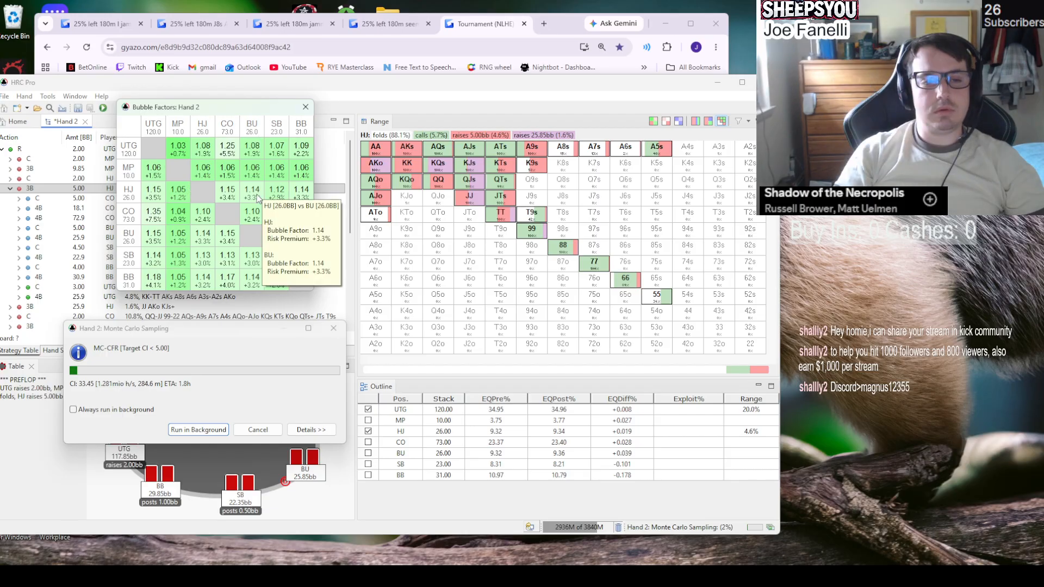
- Cancel the running Monte Carlo sampling and close the bubble factors window
drag(192, 334, 484, 297)
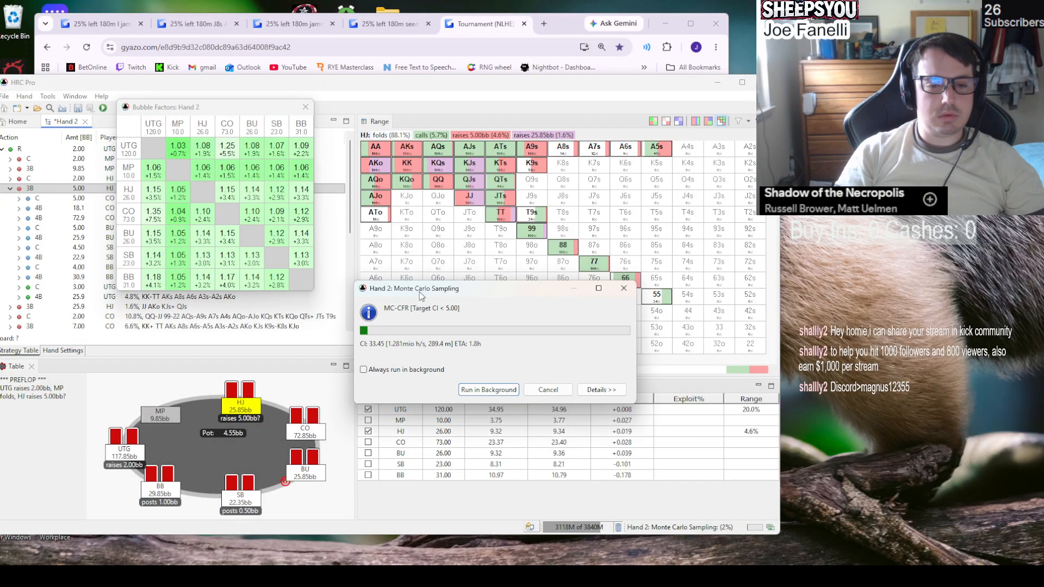
drag(419, 296, 413, 311)
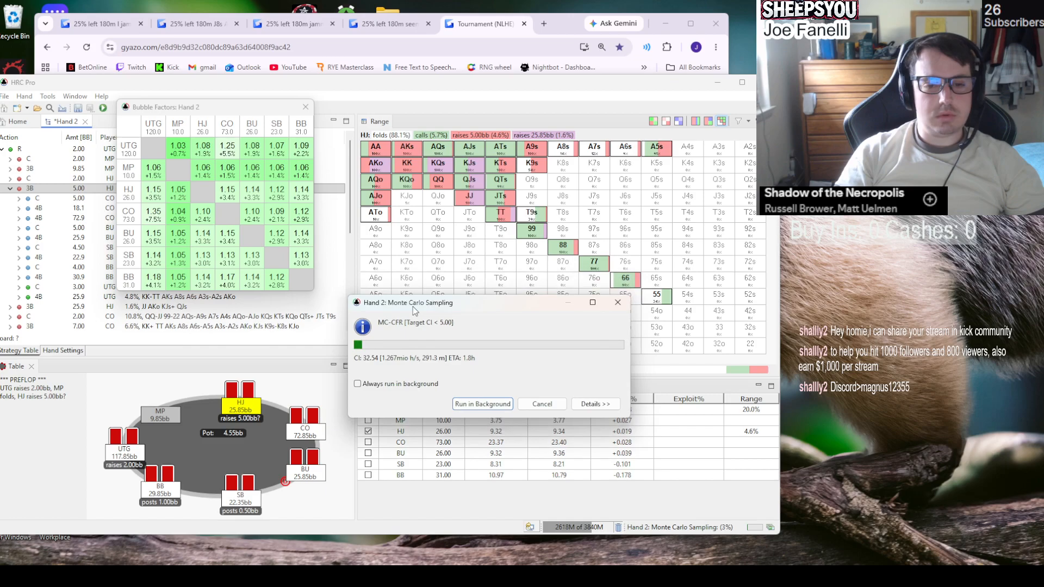
click(542, 404)
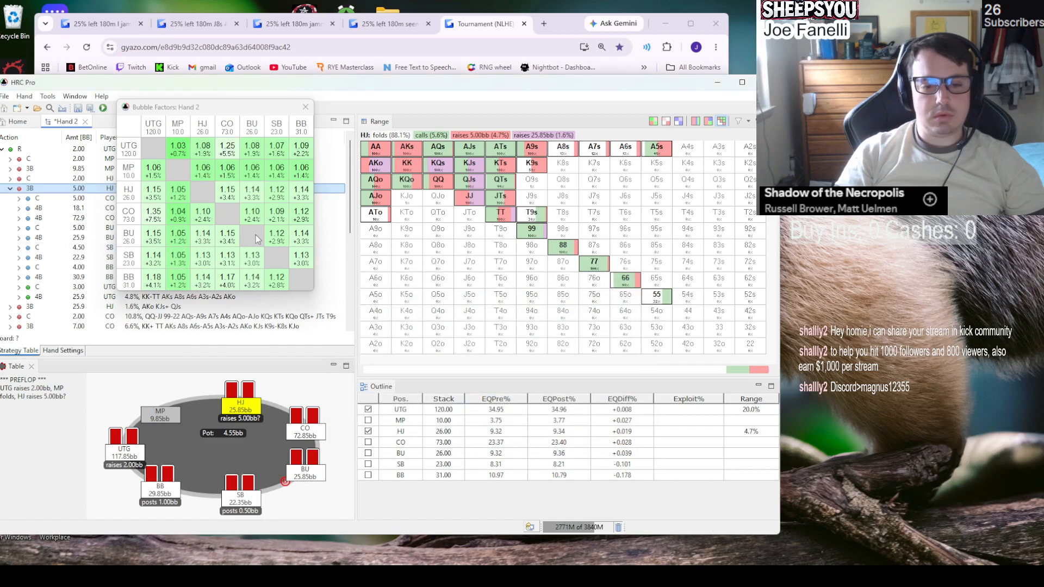
click(306, 106)
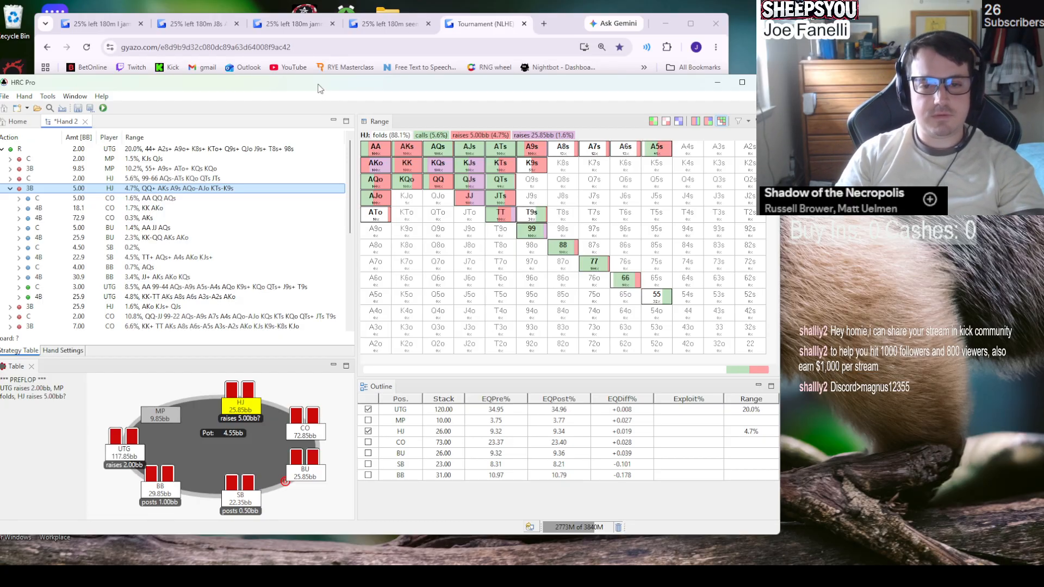
- Capture the HRC Pro strategy table, range grid, poker table and outline as a Gyazo image
key(ctrl+shift+c)
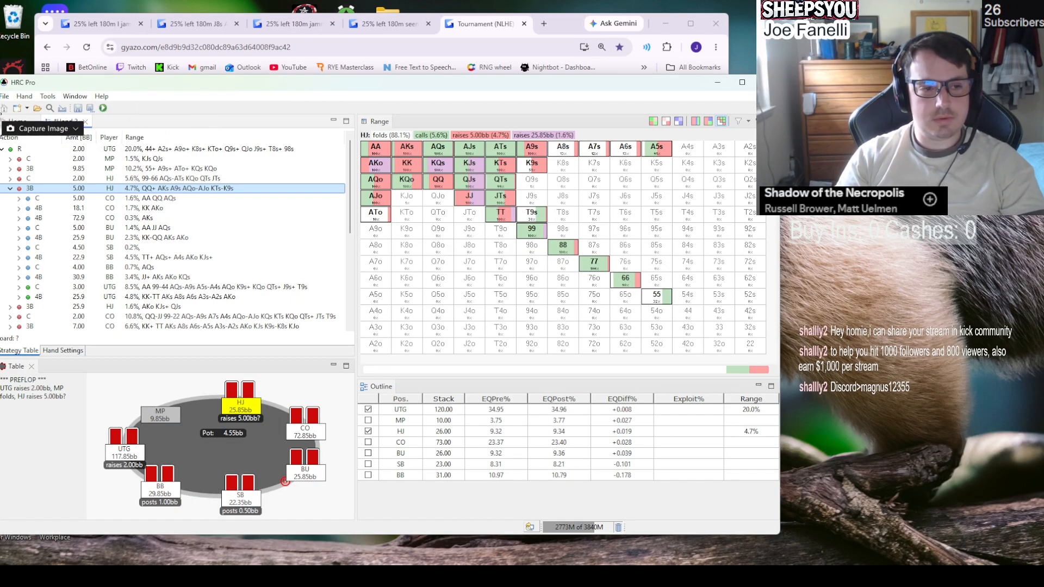
drag(1, 115, 781, 530)
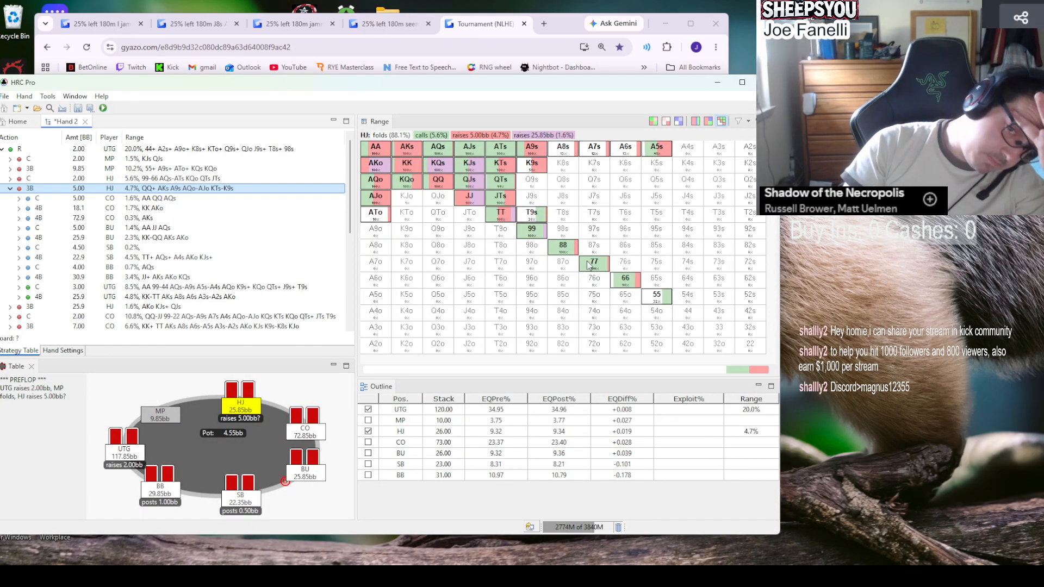
drag(1041, 125, 392, 30)
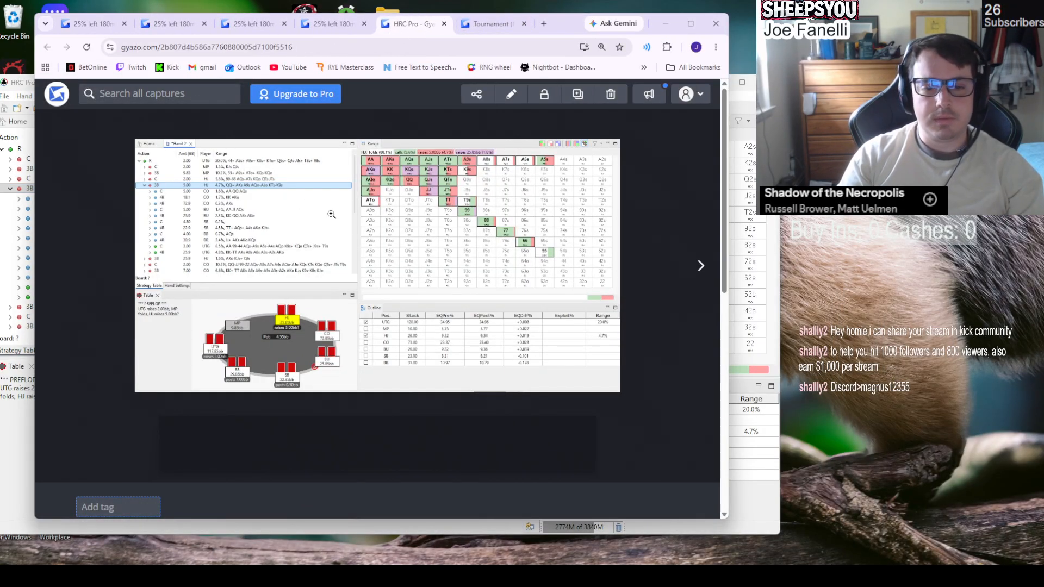
- Describe the new Gyazo capture as "180m 50% left" with a second line "rethink flatting more at this depth from HJ"
scroll(318, 280, down, 4)
click(246, 315)
text(180)
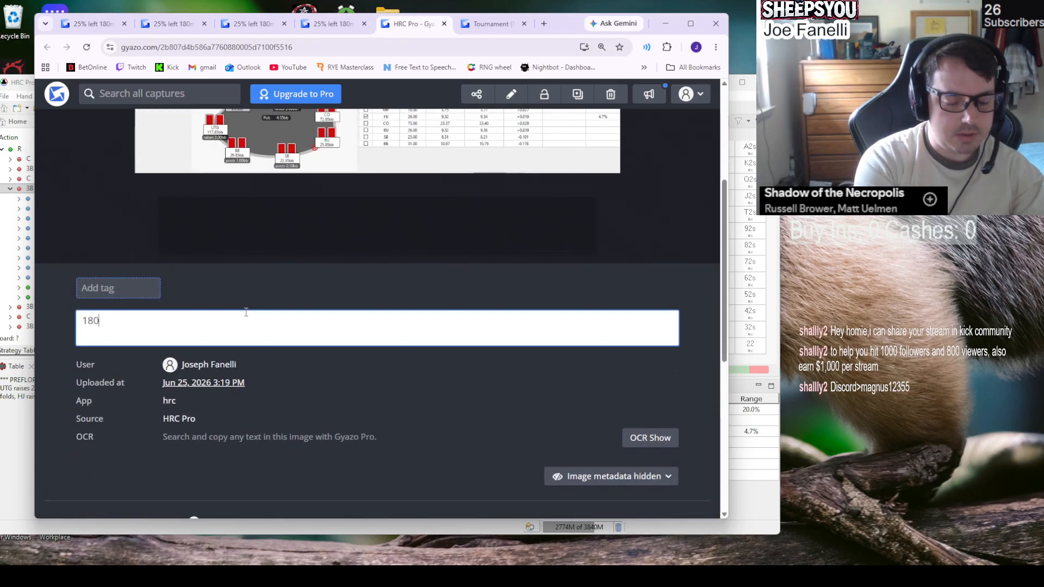
text(m 50% left)
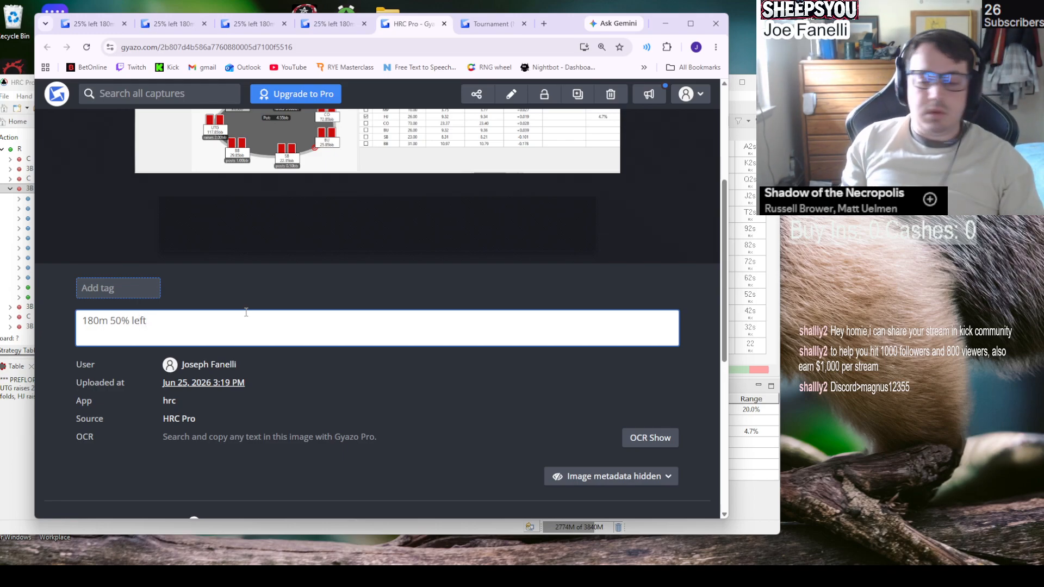
scroll(252, 320, up, 2)
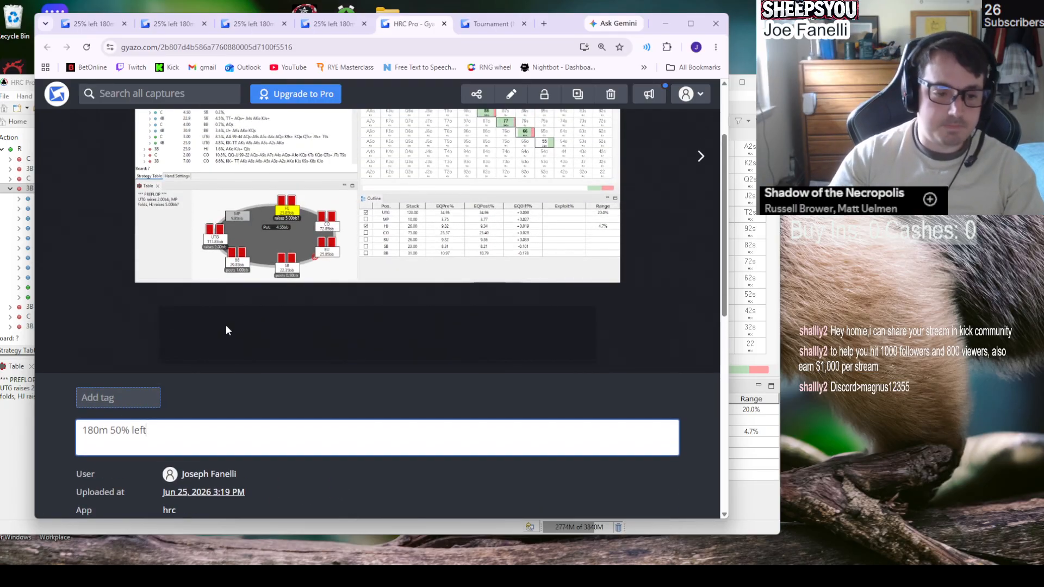
scroll(227, 330, up, 2)
scroll(228, 328, down, 1)
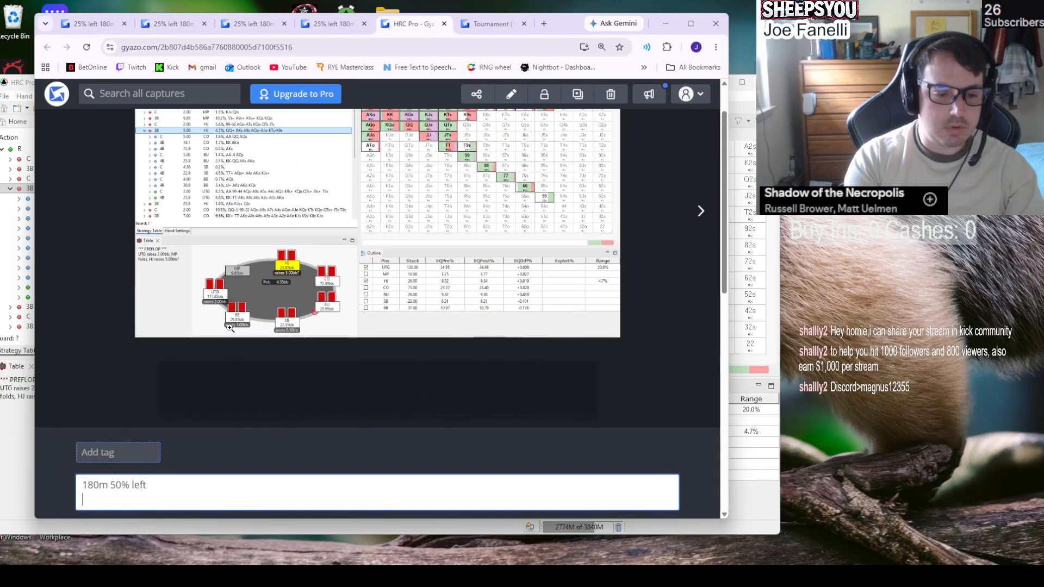
text(ethink fla)
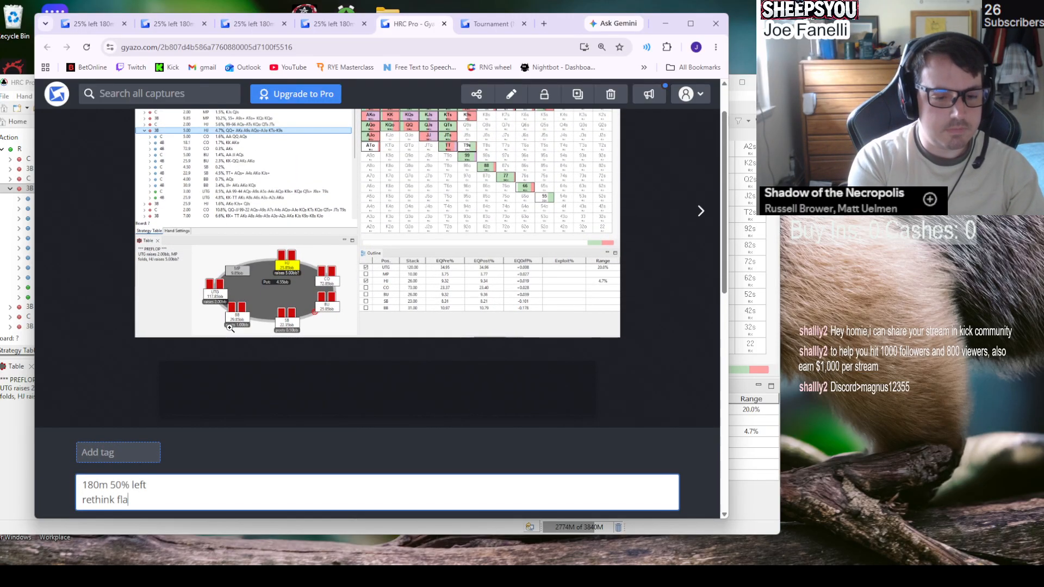
text(tting more at this depth from HJ)
click(332, 371)
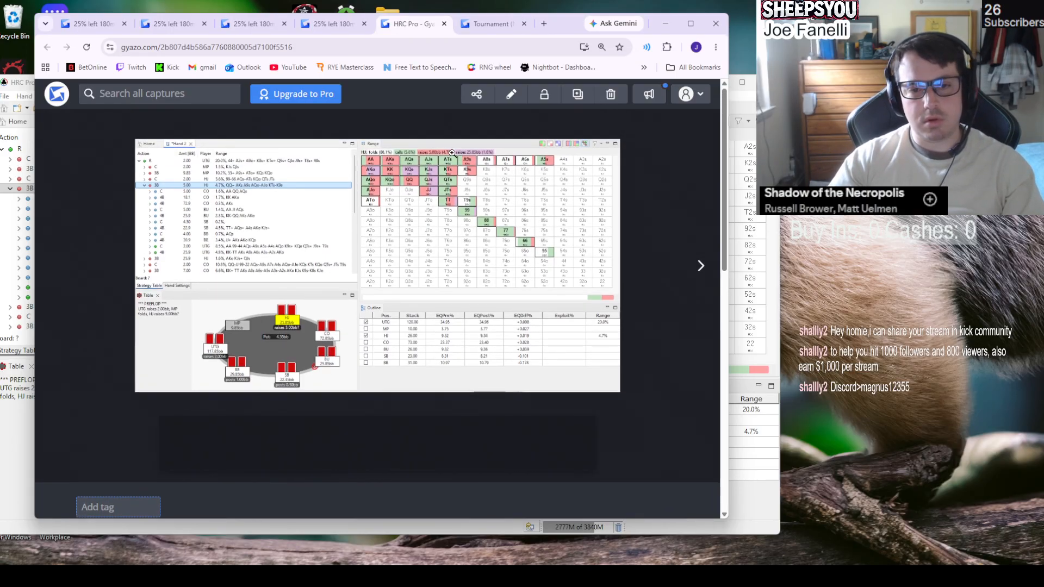
- Look over the saved capture enlarged, switch back to HRC Pro, and check HJ's action details for AQs
scroll(406, 293, down, 1)
scroll(406, 294, down, 1)
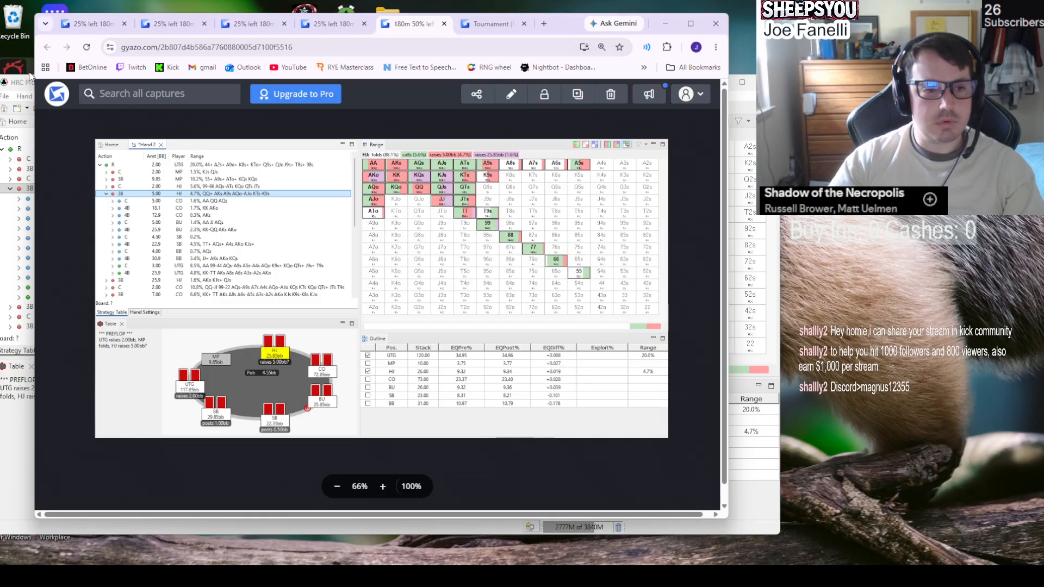
key(alt+Tab)
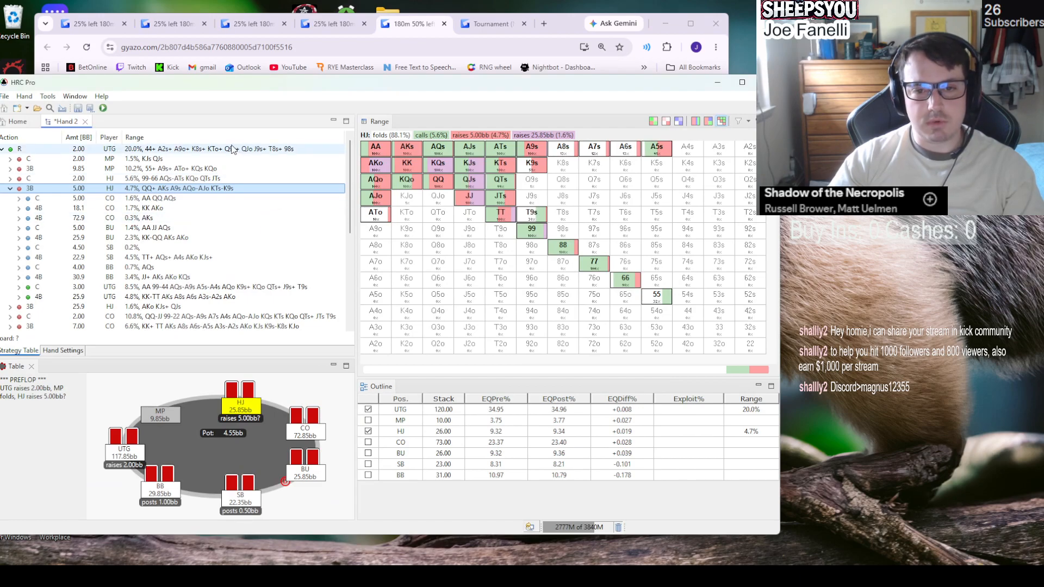
mouse_move(445, 154)
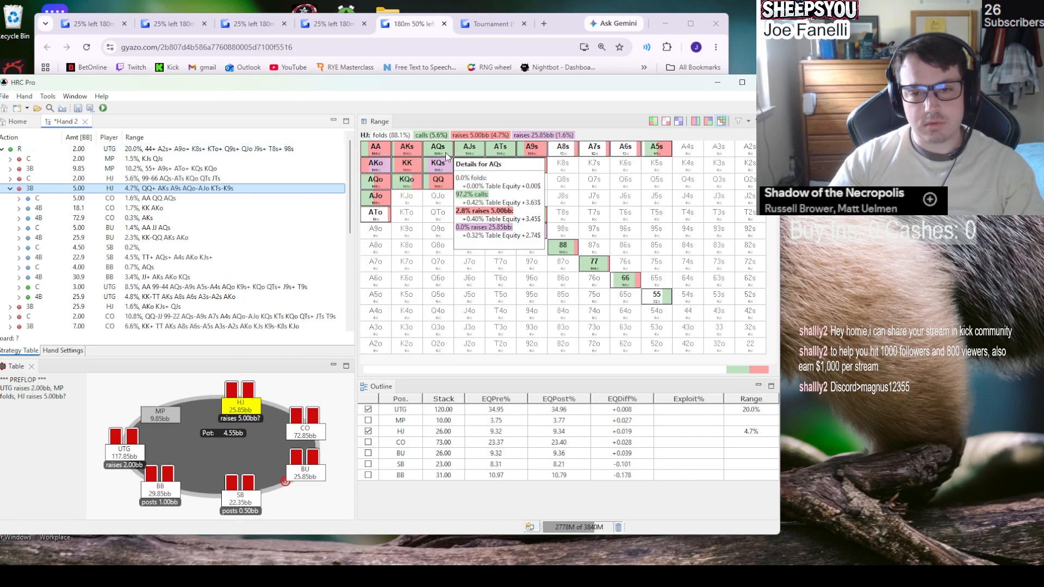
- Switch to the browser, check the tournament hand capture beside the new capture, and return to HRC Pro
click(363, 38)
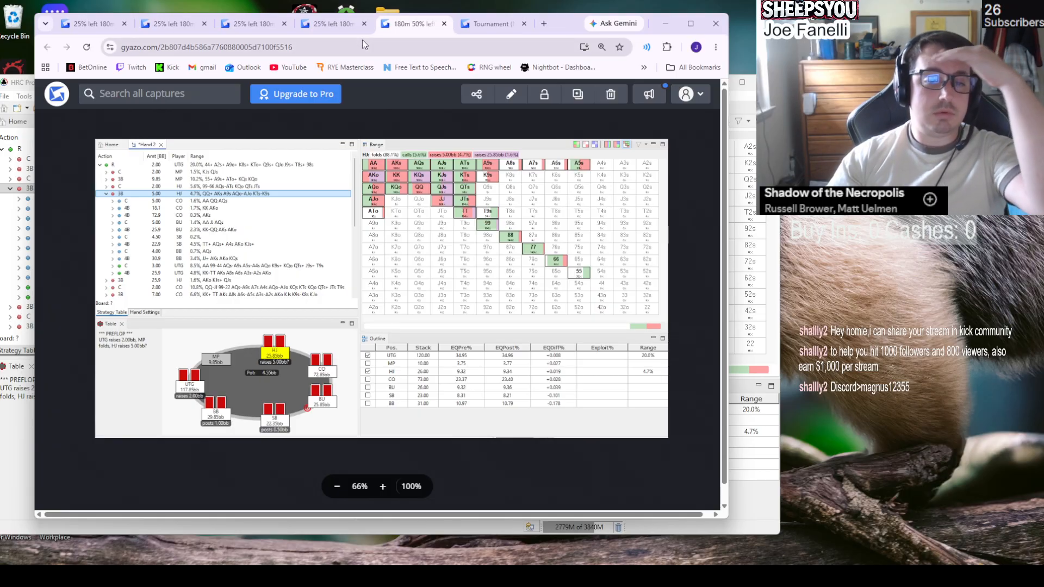
click(479, 24)
click(408, 24)
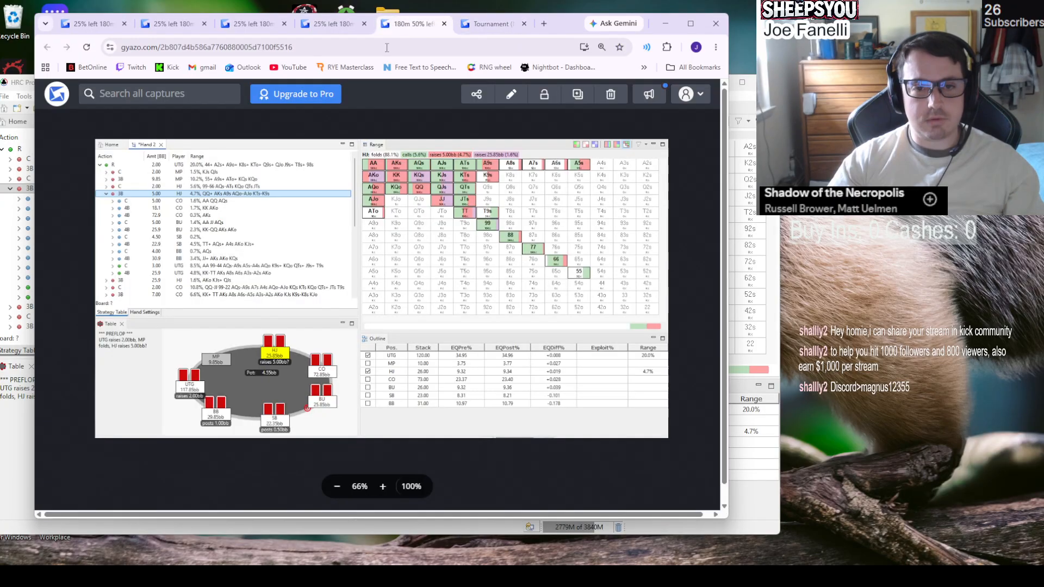
key(alt+Tab)
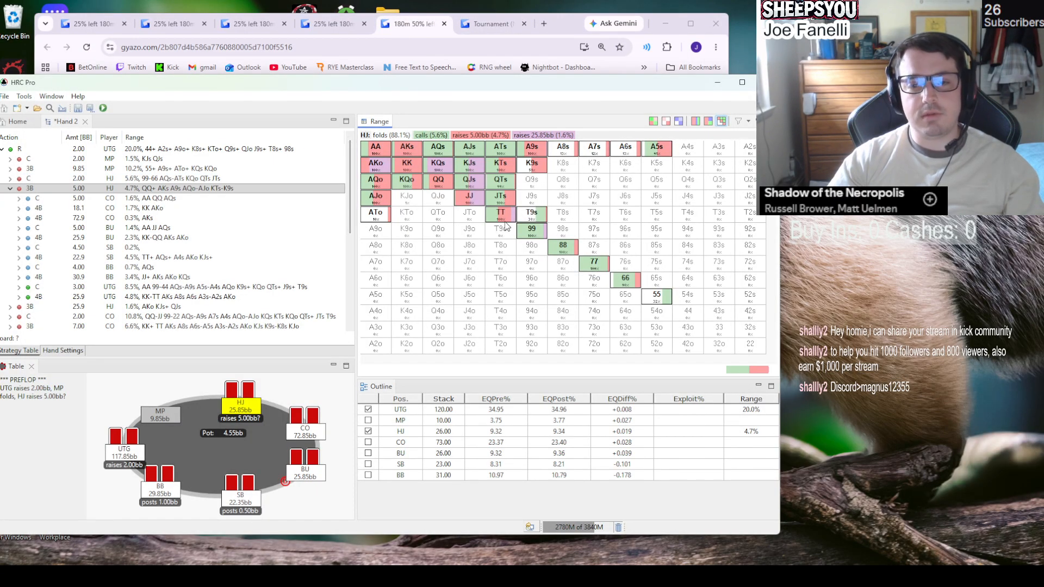
- Run a Nash calculation on HJ's 5bb 3-bet subtree with a CI target of 5.0, and stop the sampling early
mouse_move(505, 222)
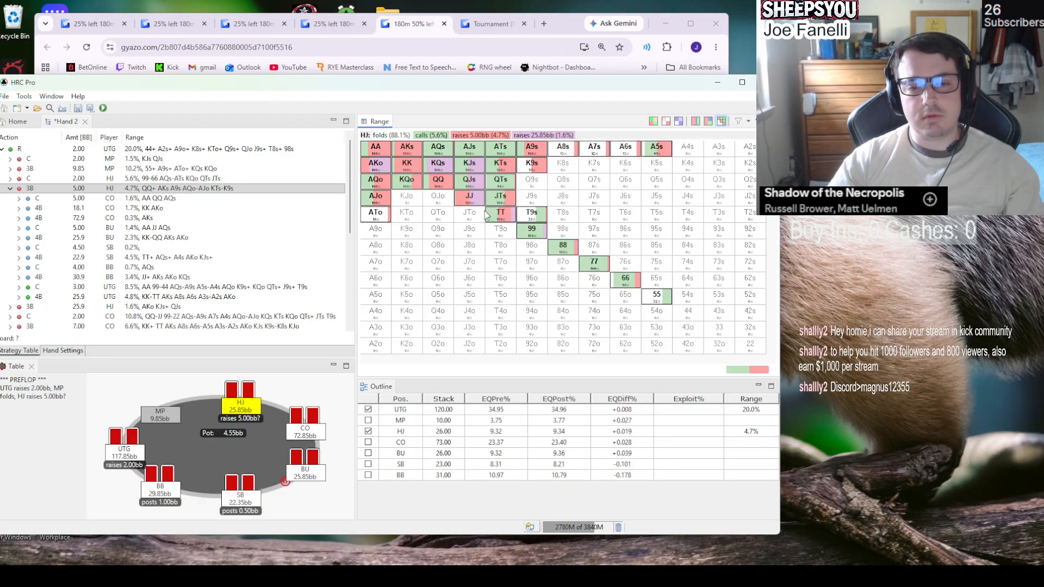
click(103, 108)
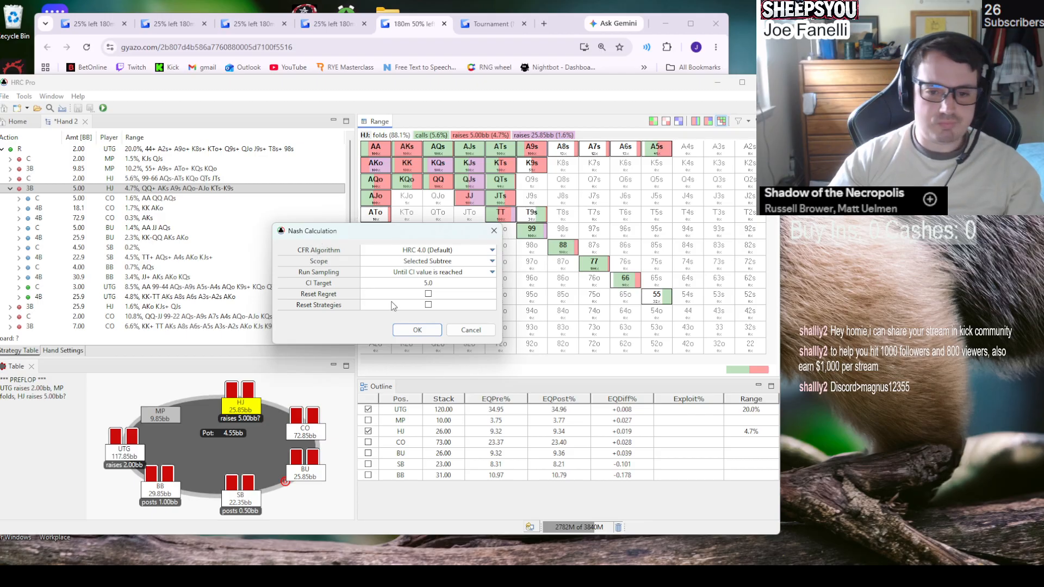
click(405, 330)
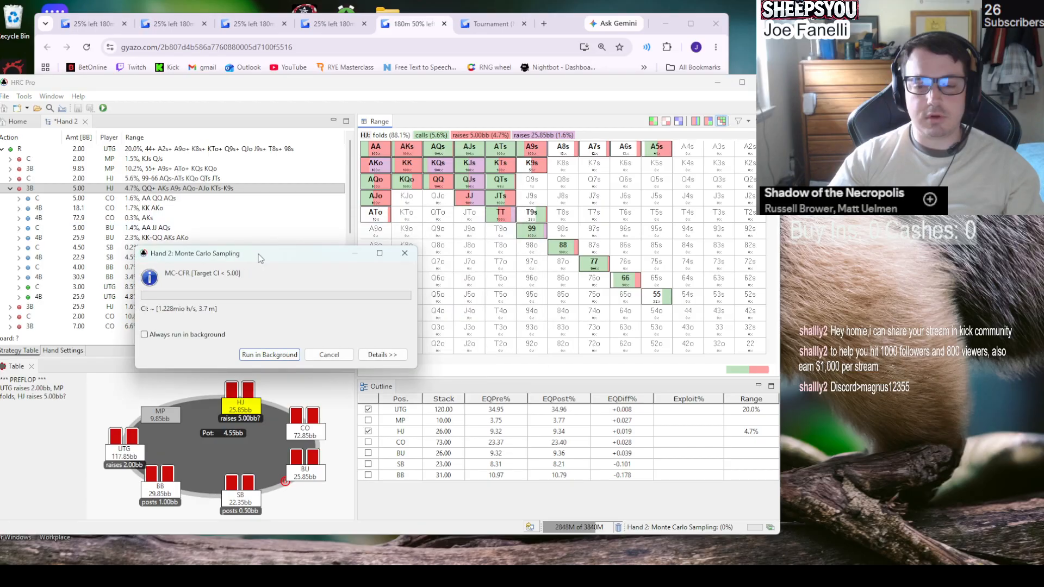
drag(258, 255, 243, 261)
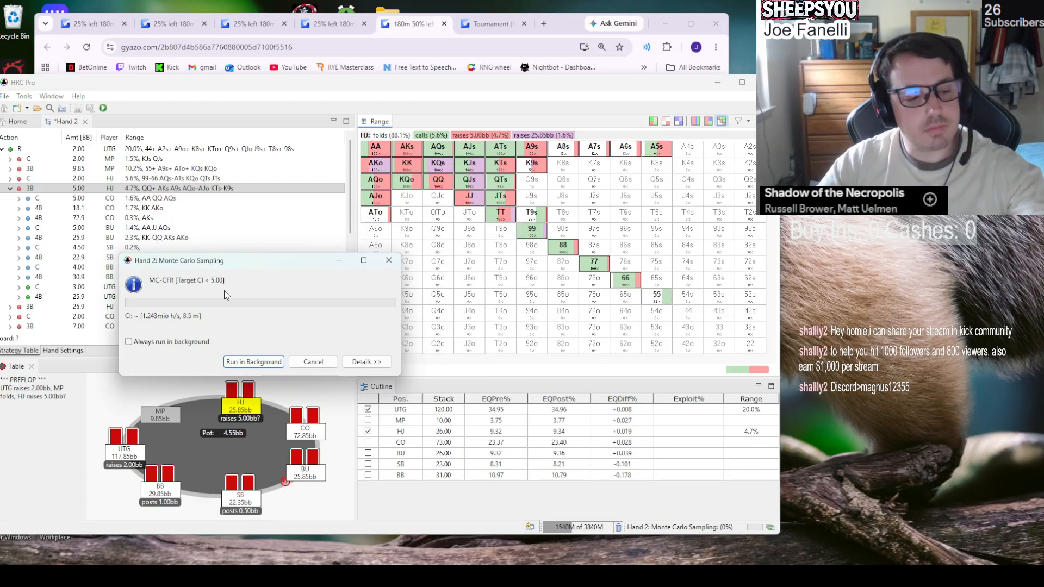
mouse_move(237, 267)
mouse_down()
mouse_move(249, 257)
mouse_move(248, 276)
mouse_up()
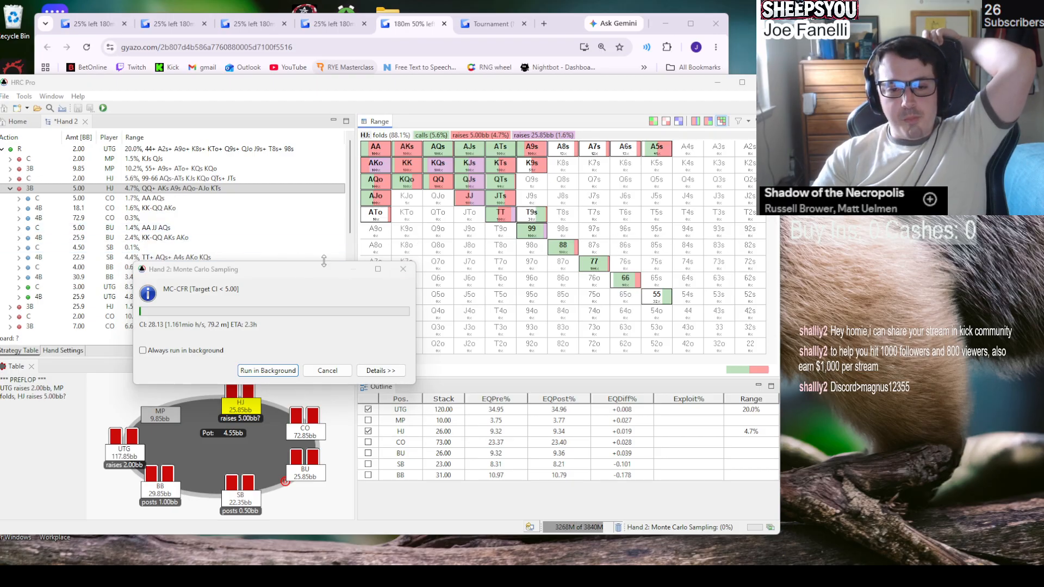
drag(270, 276, 247, 270)
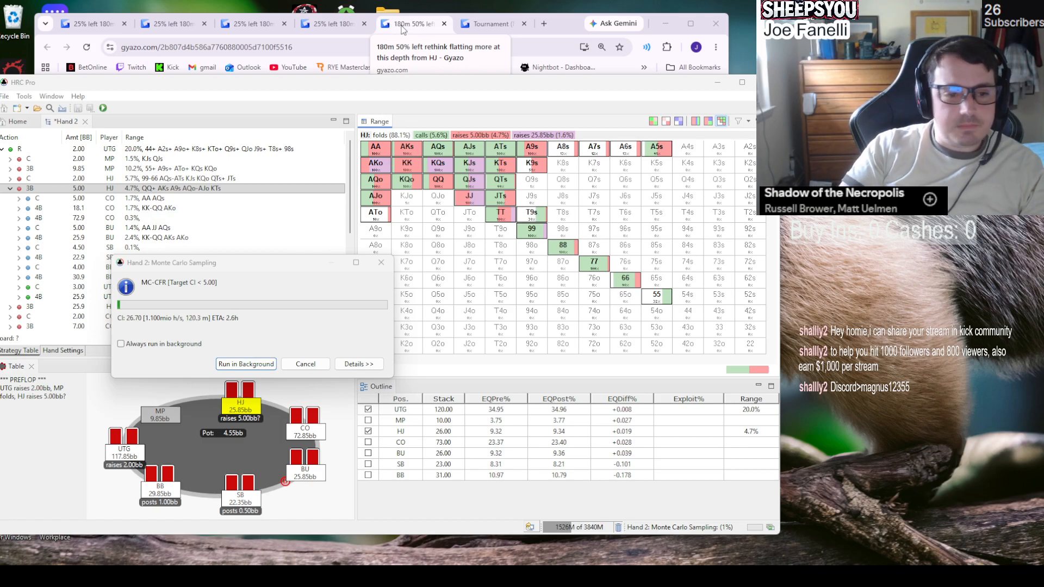
click(306, 363)
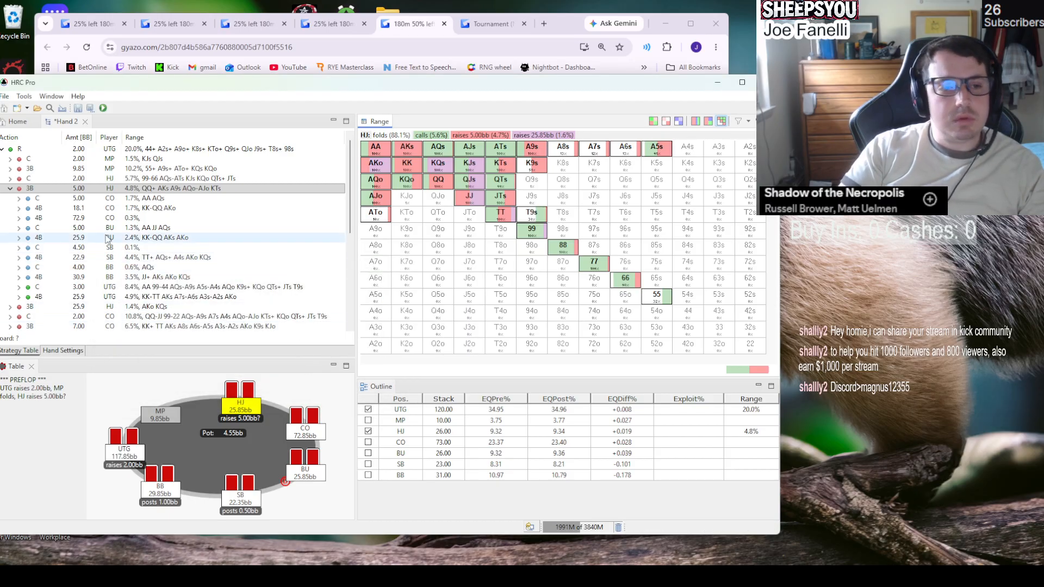
- Review HJ's recalculated range at the 5bb 3-bet, checking the action details for TT and JJ
click(108, 188)
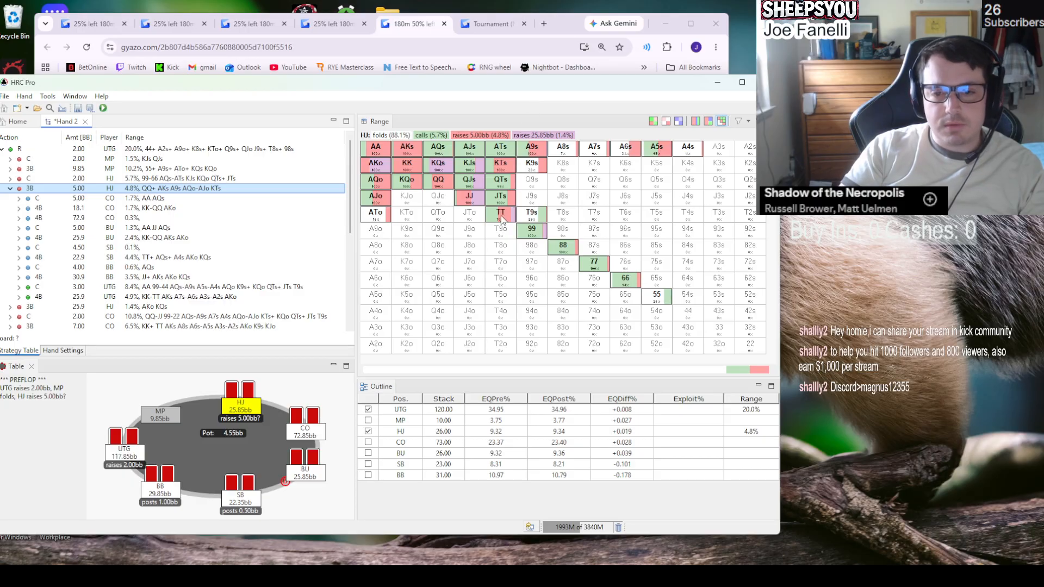
mouse_move(506, 219)
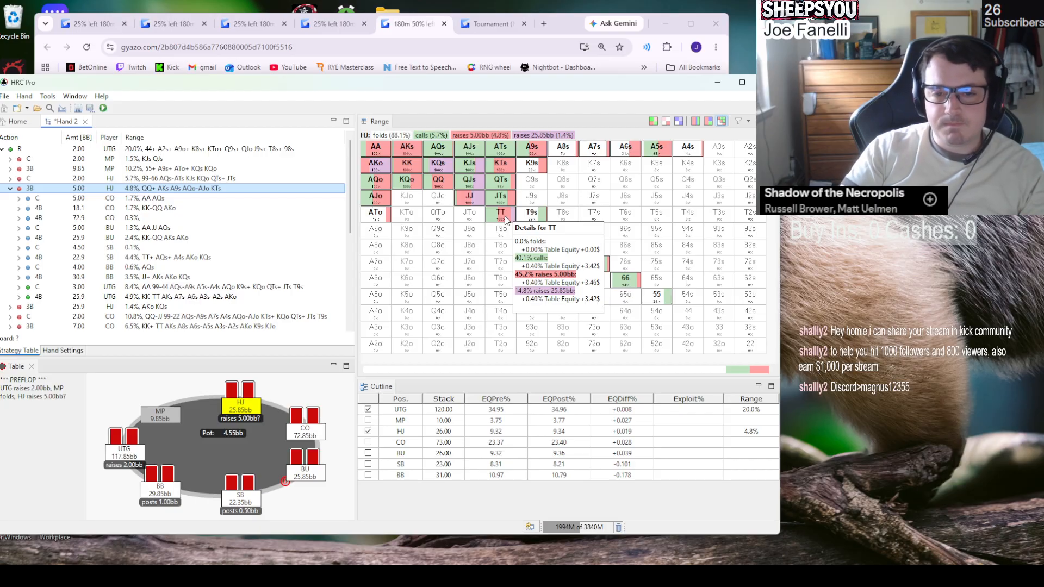
click(504, 219)
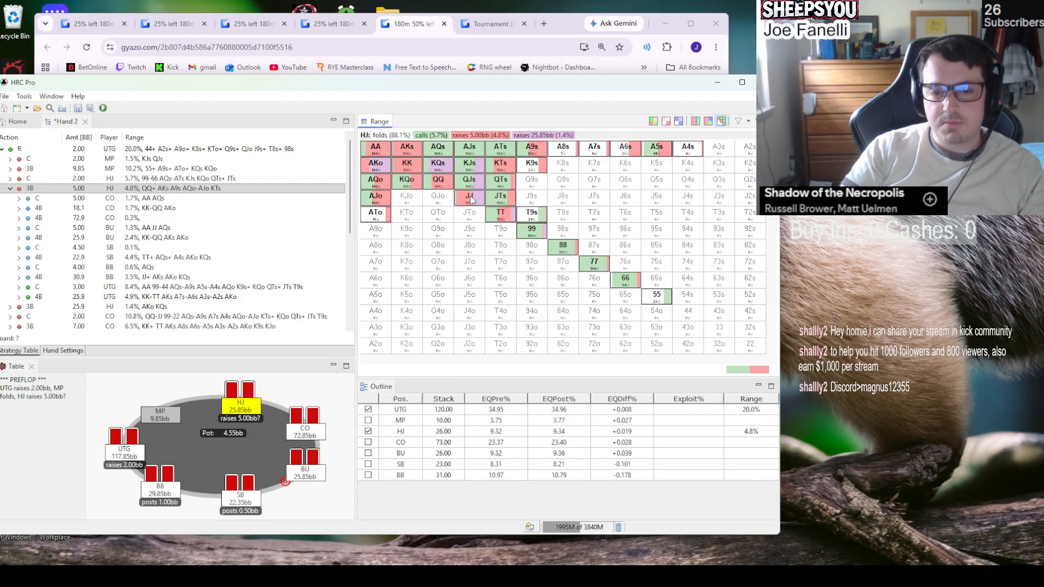
mouse_move(471, 199)
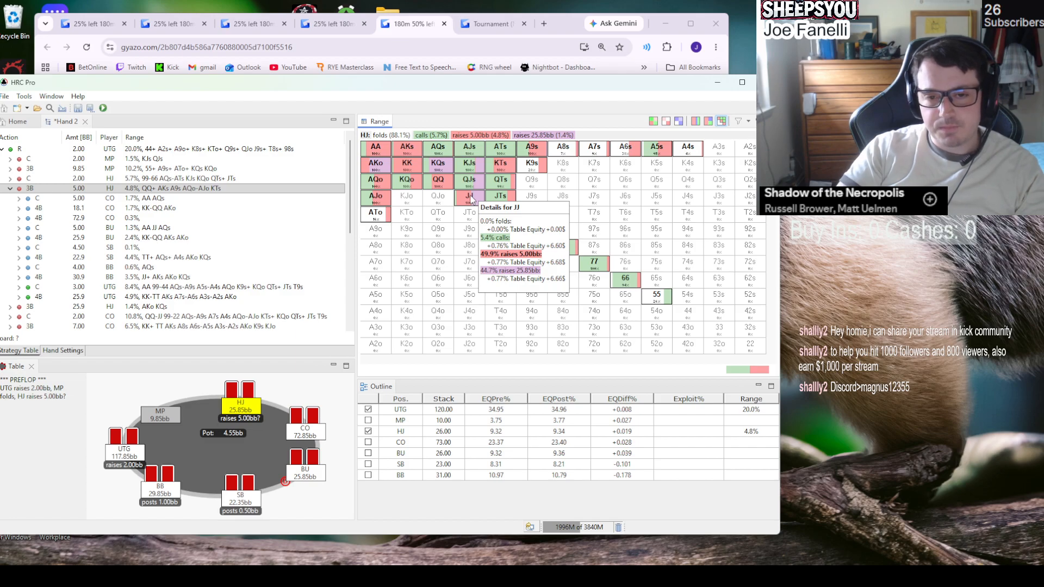
mouse_move(436, 165)
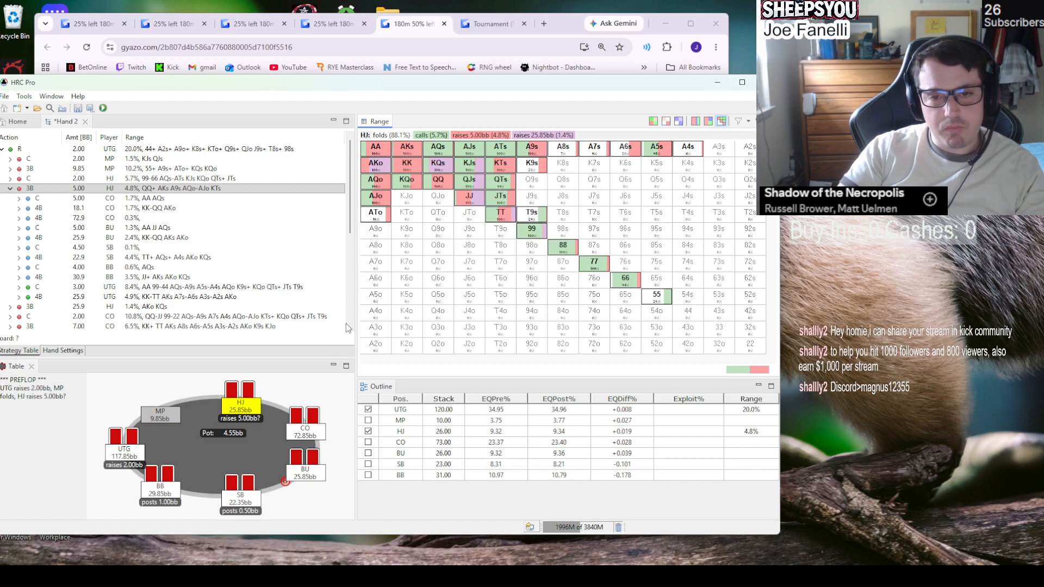
mouse_move(343, 318)
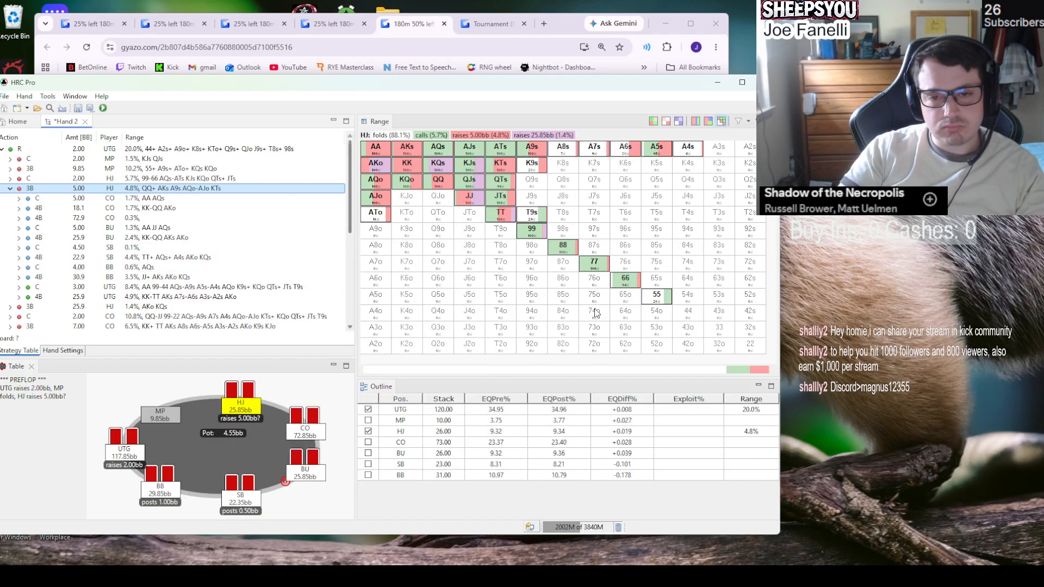
mouse_move(581, 370)
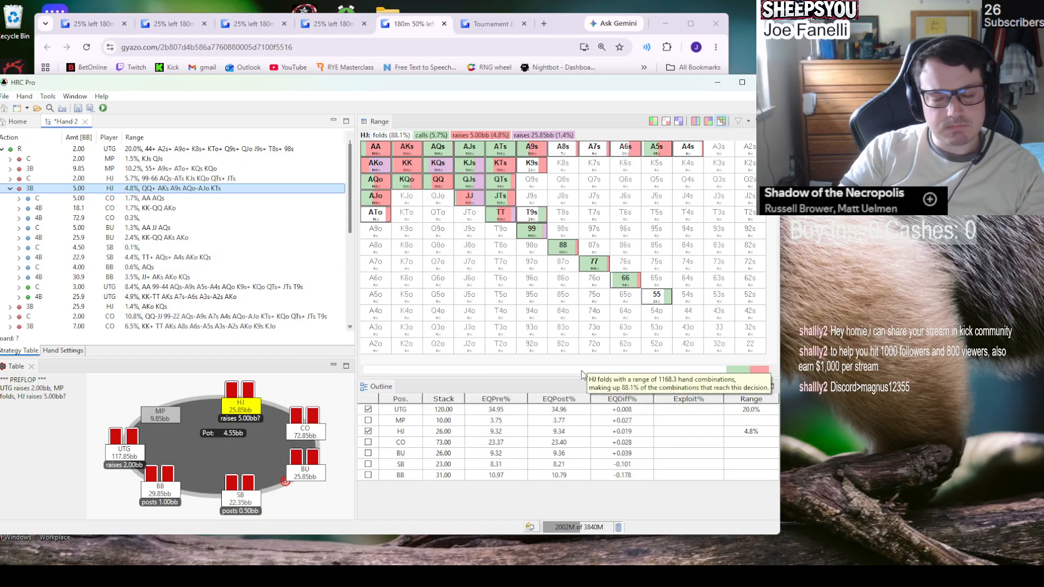
click(503, 194)
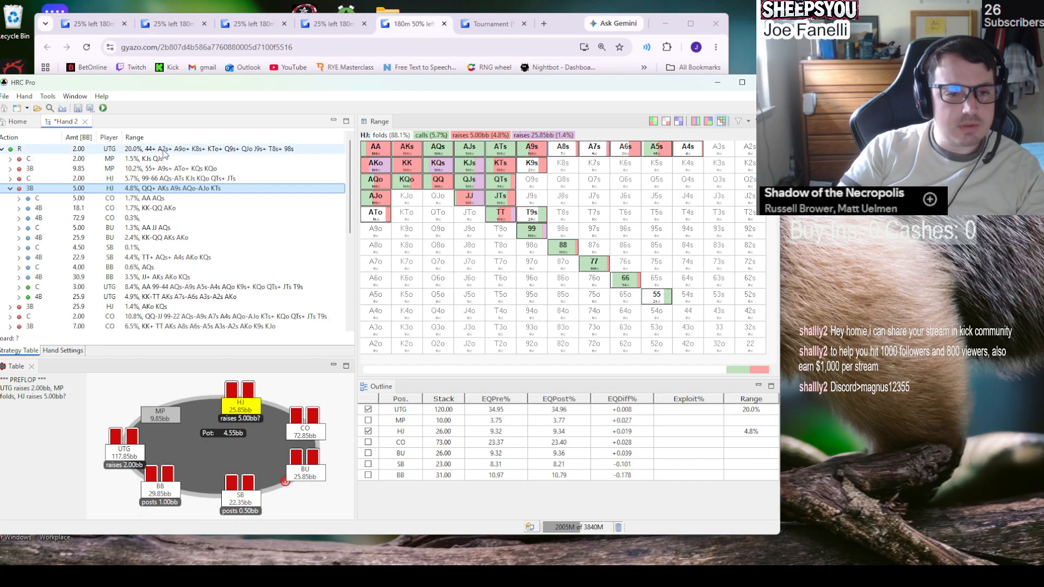
- Examine UTG's 2bb opening range, then return to HJ's 5bb 3-bet and check the details for JTs
click(179, 149)
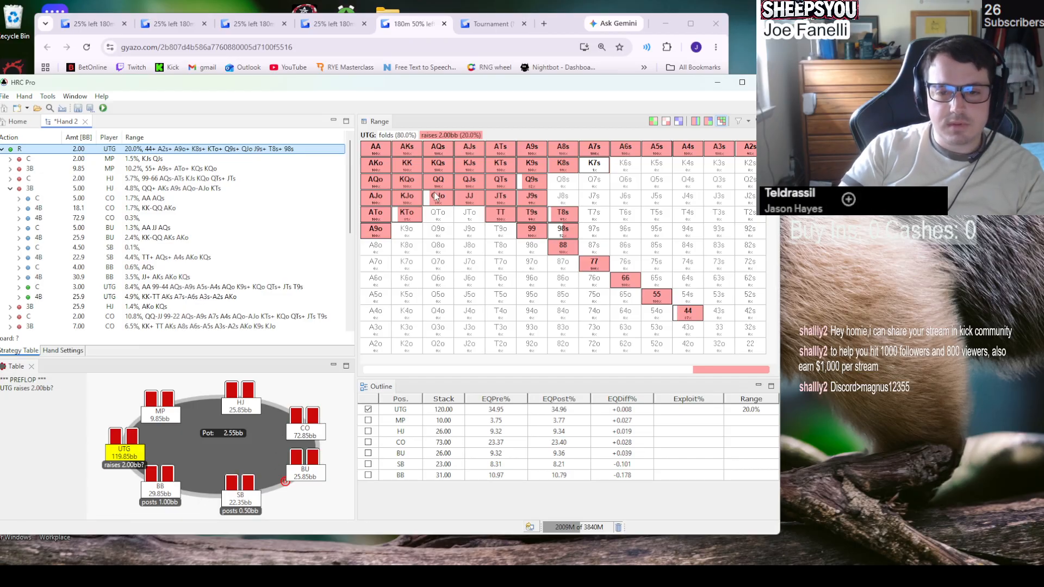
click(581, 213)
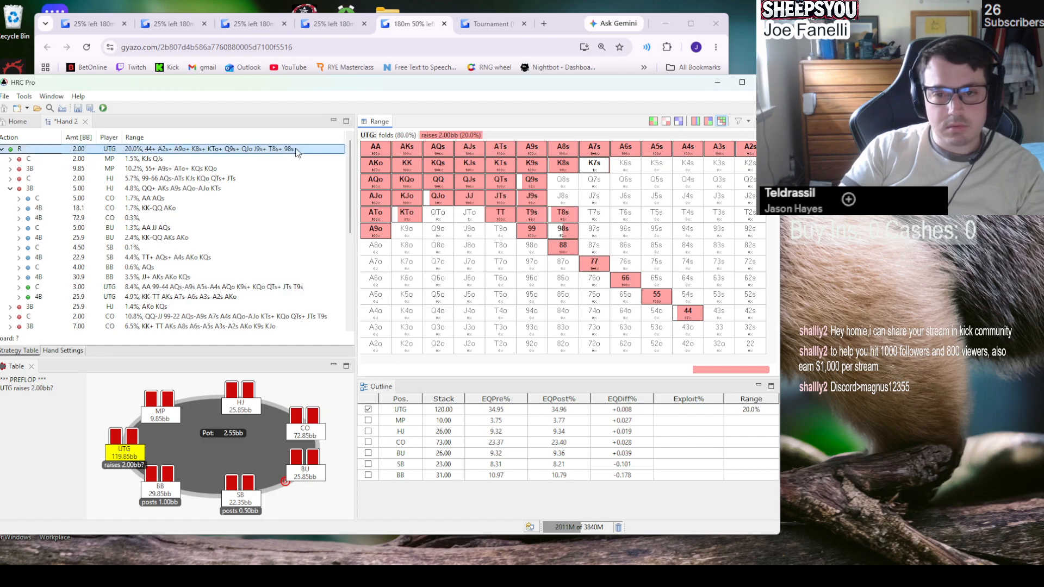
click(162, 189)
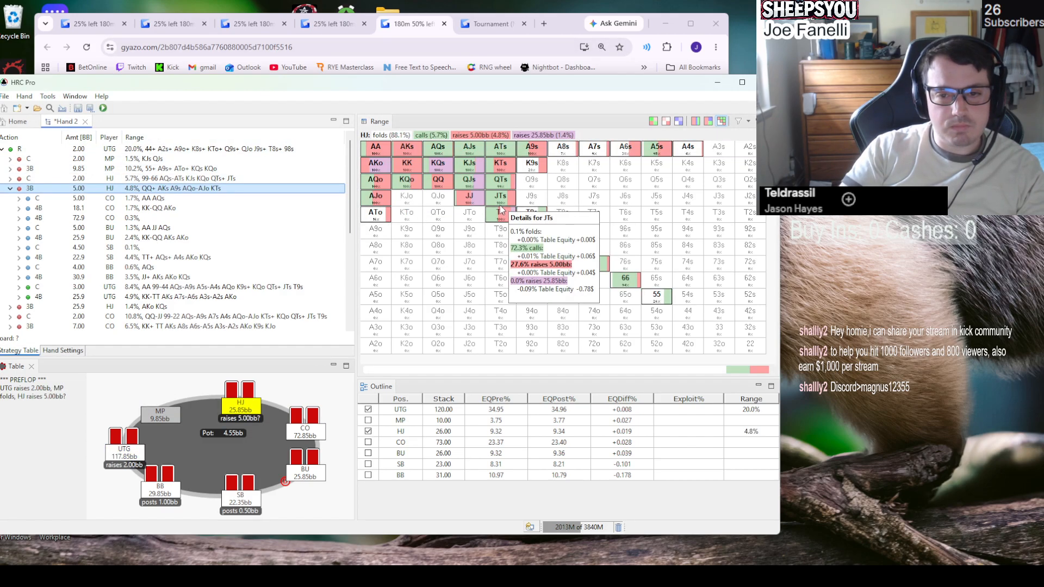
click(501, 211)
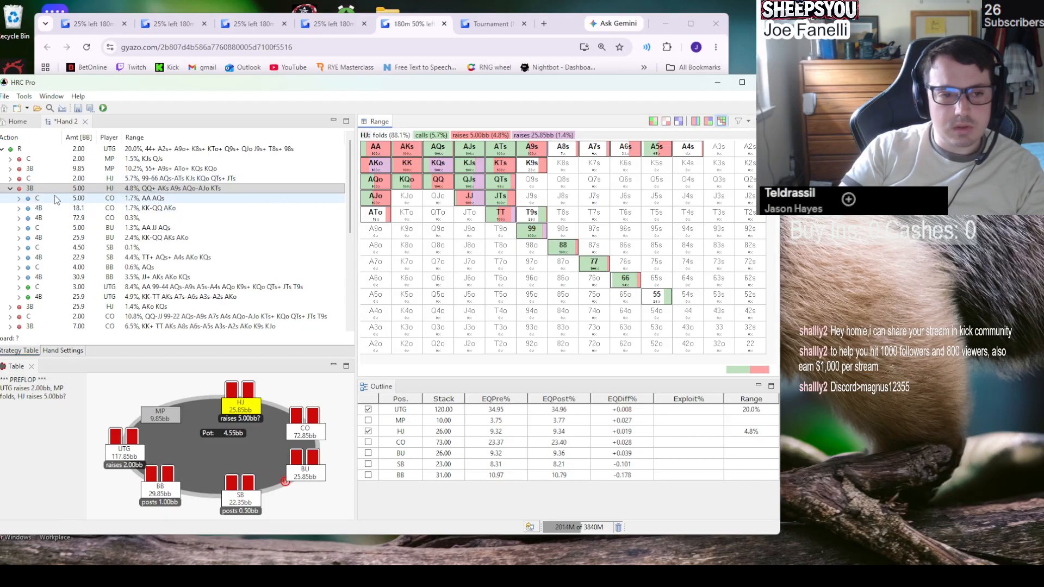
right_click(127, 191)
click(299, 193)
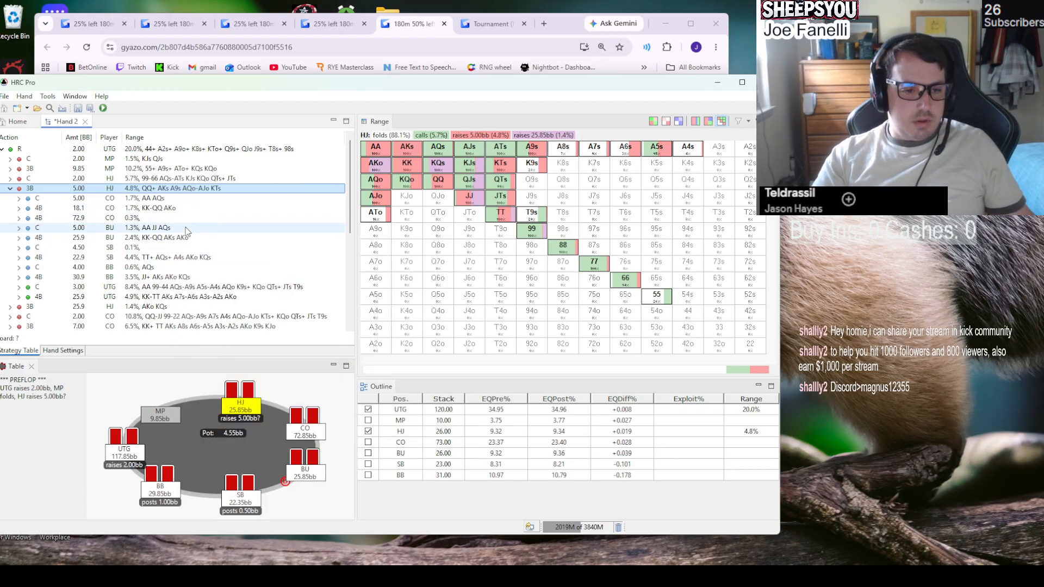
- Run a Nash calculation on BB's 30.9bb 4-bet subtree against HJ's 3-bet, using a CI target of 5.0
click(132, 278)
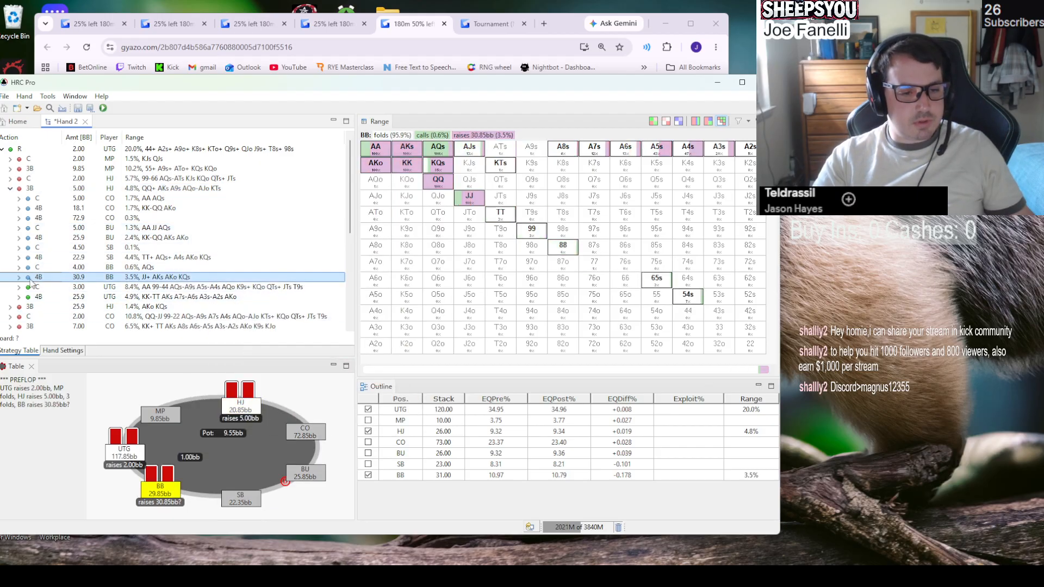
click(103, 108)
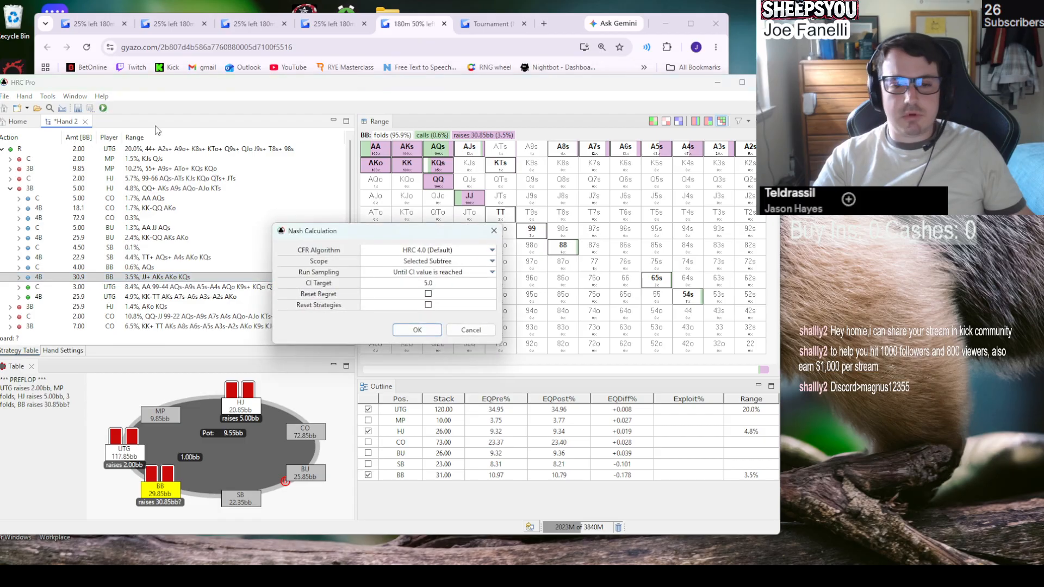
click(416, 330)
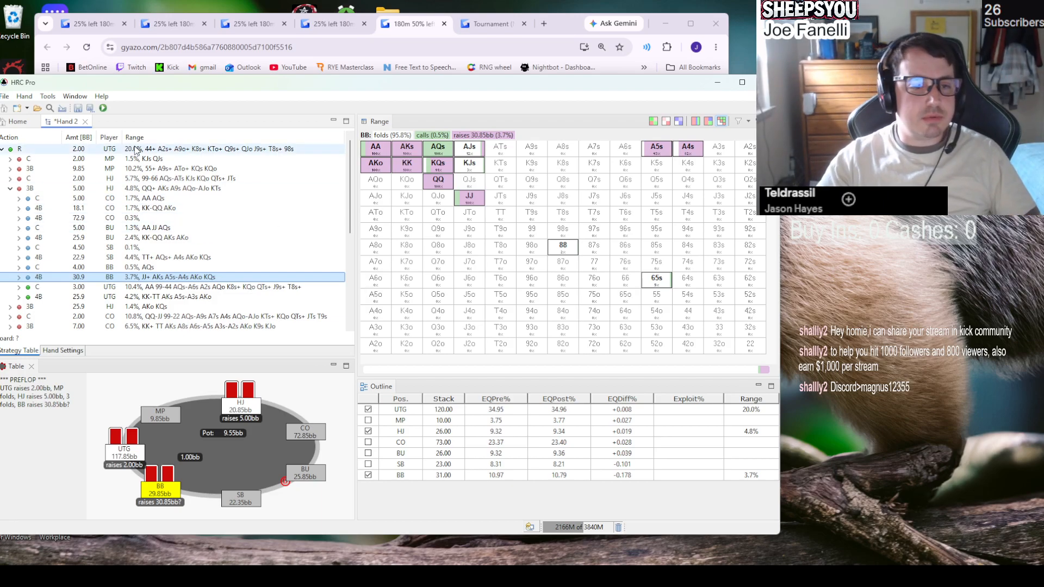
click(102, 109)
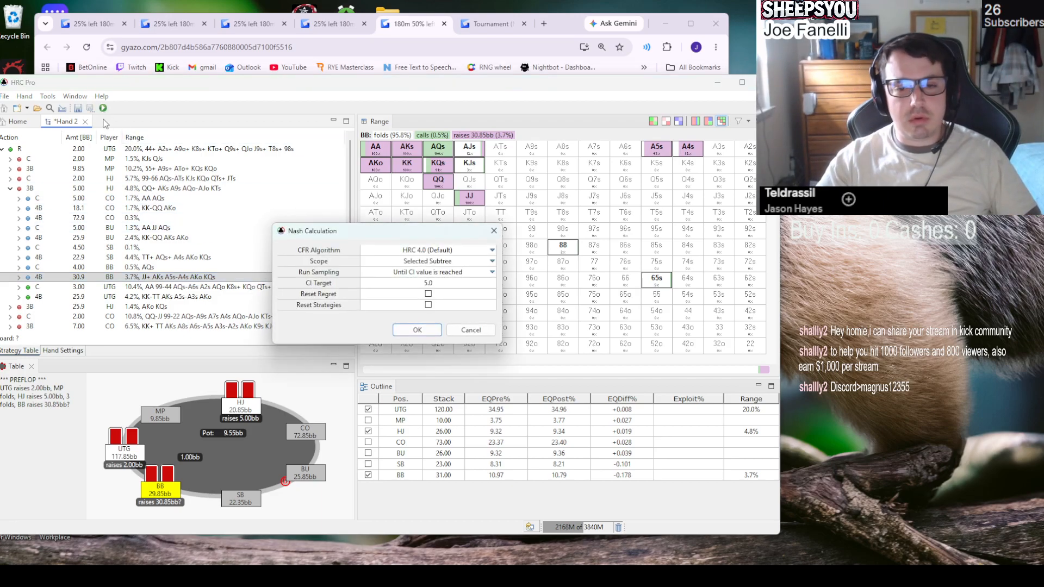
click(494, 232)
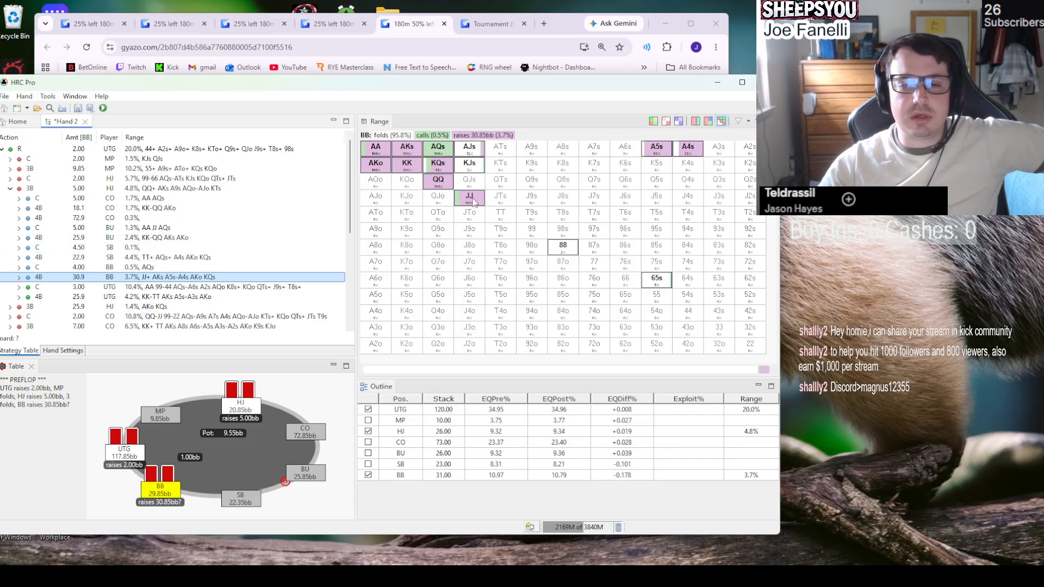
- Examine BB's range facing HJ's 3-bet, checking the action details for AQs, AJs, A5s and JJ
click(391, 155)
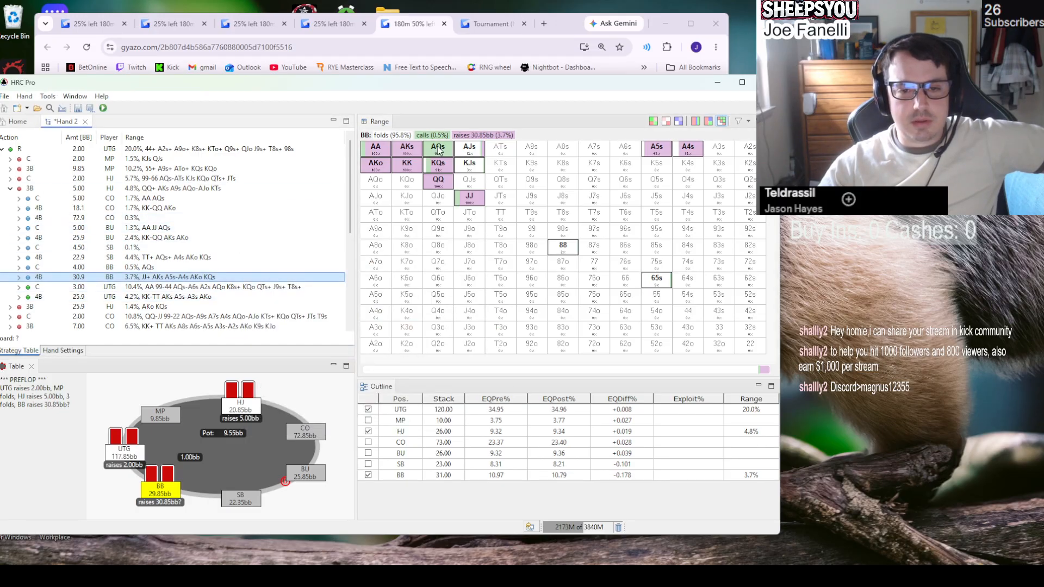
mouse_move(438, 149)
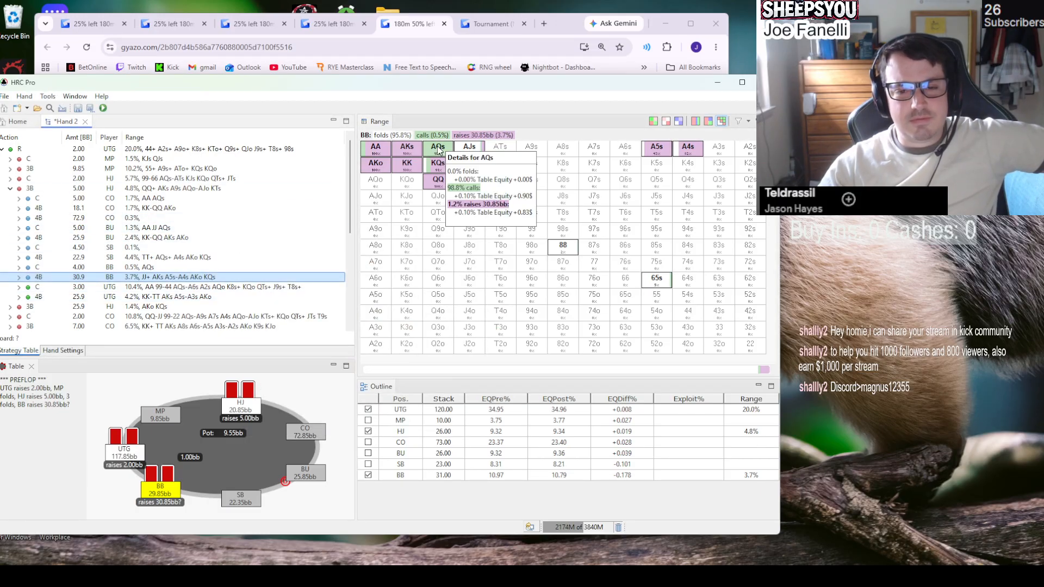
click(437, 150)
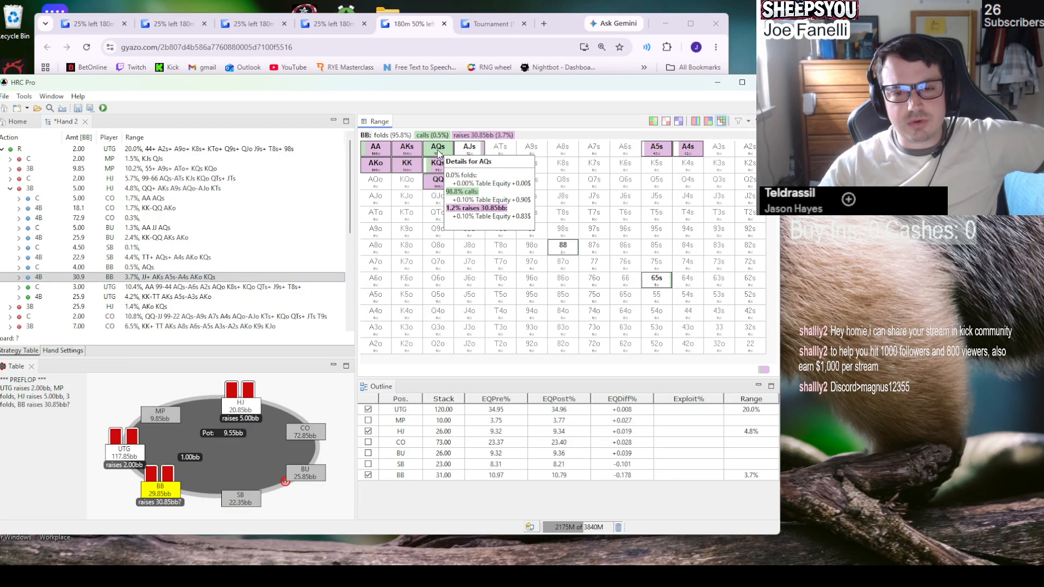
mouse_move(465, 151)
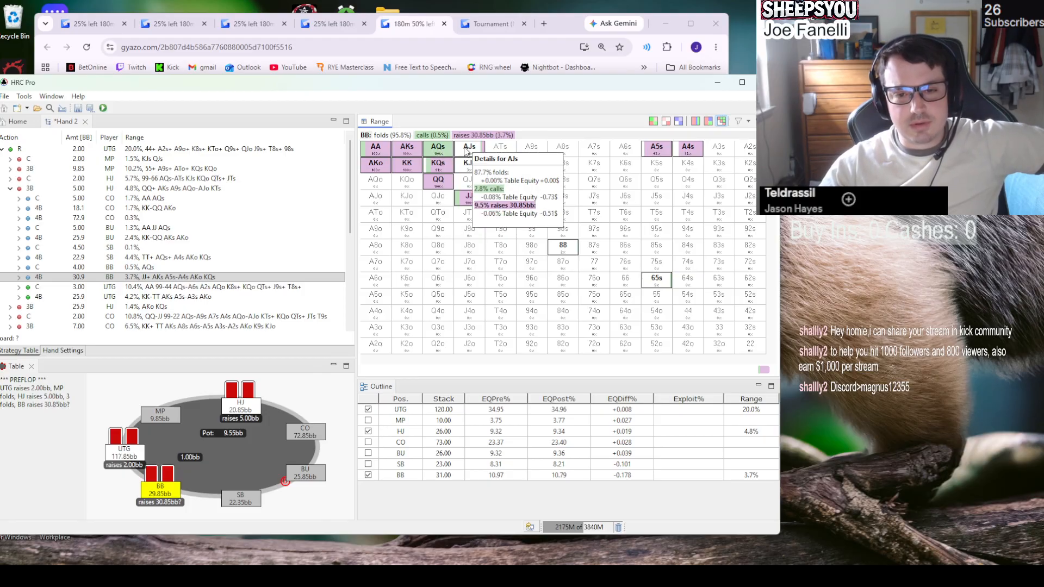
mouse_move(438, 169)
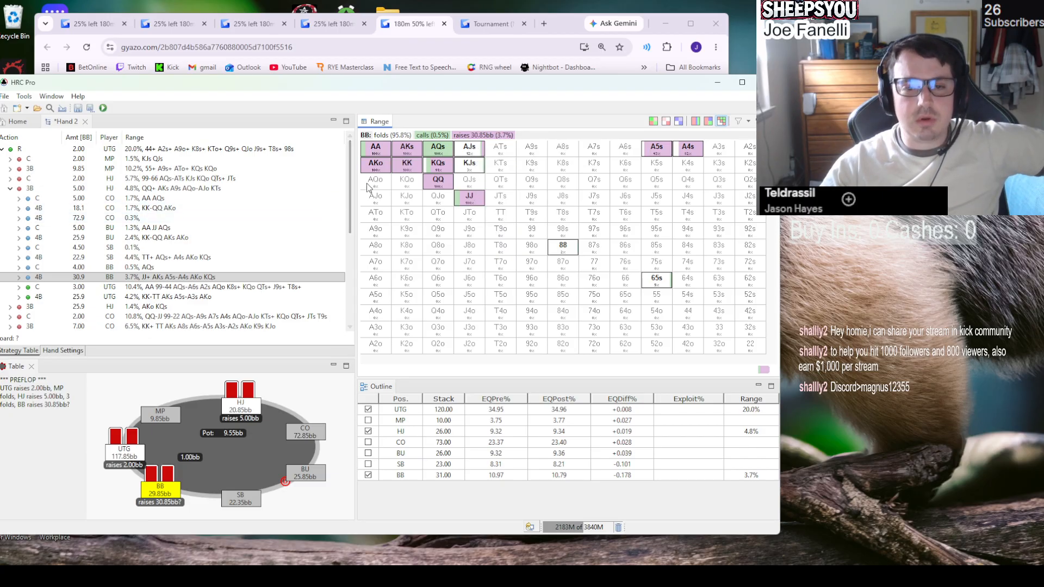
mouse_move(367, 187)
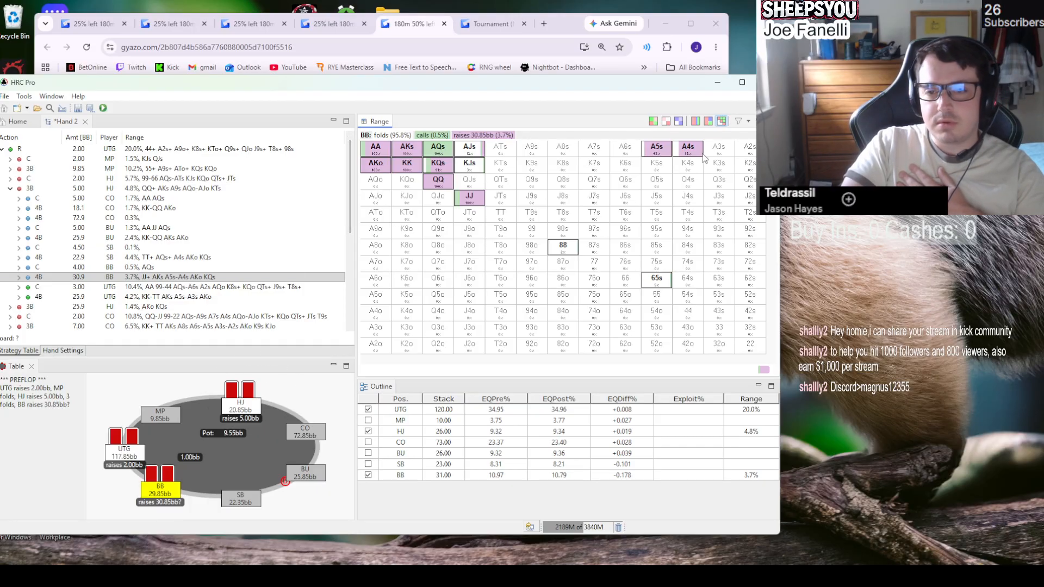
mouse_move(648, 156)
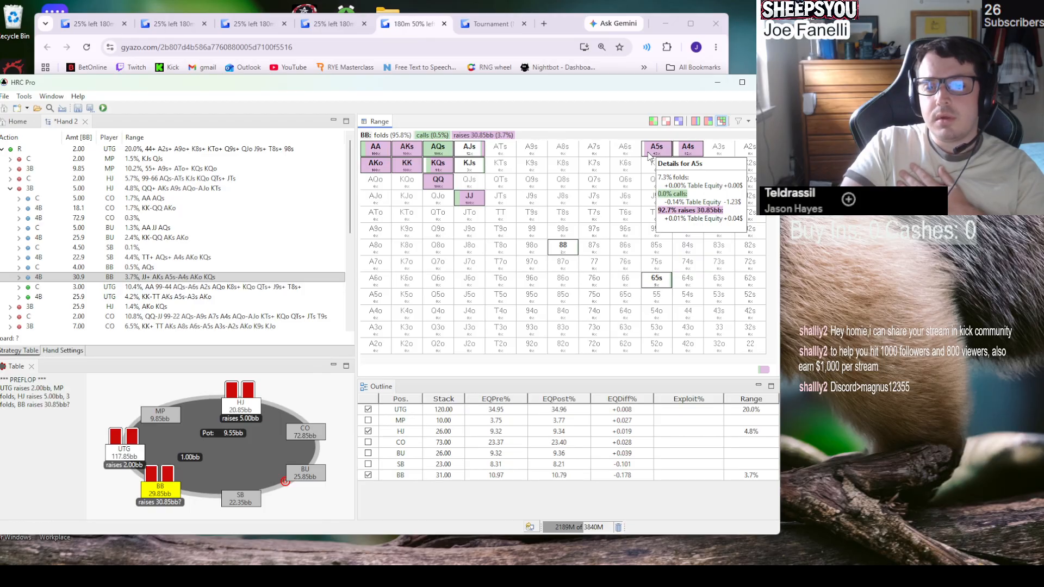
mouse_move(684, 155)
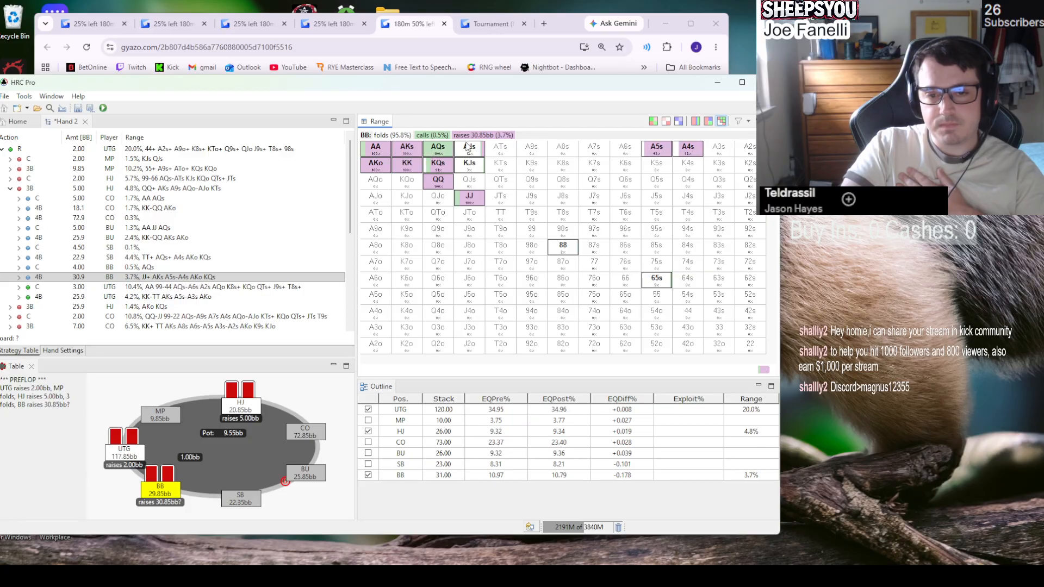
mouse_move(465, 206)
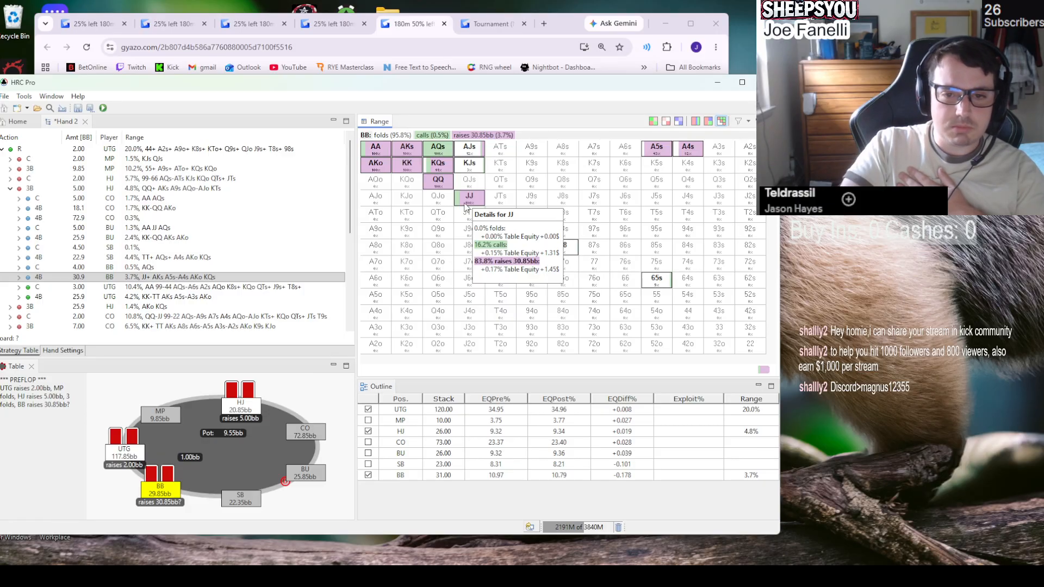
mouse_move(500, 221)
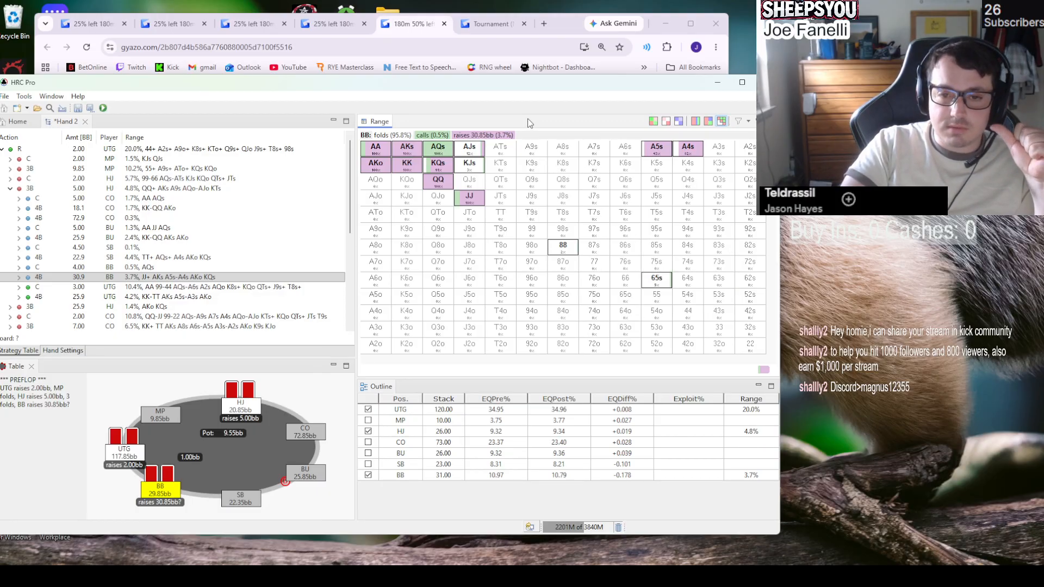
- Expand BB's 30.9bb 4-bet and compare its range with HJ's 20.9bb calling range and UTG's 3bb calling range
click(192, 277)
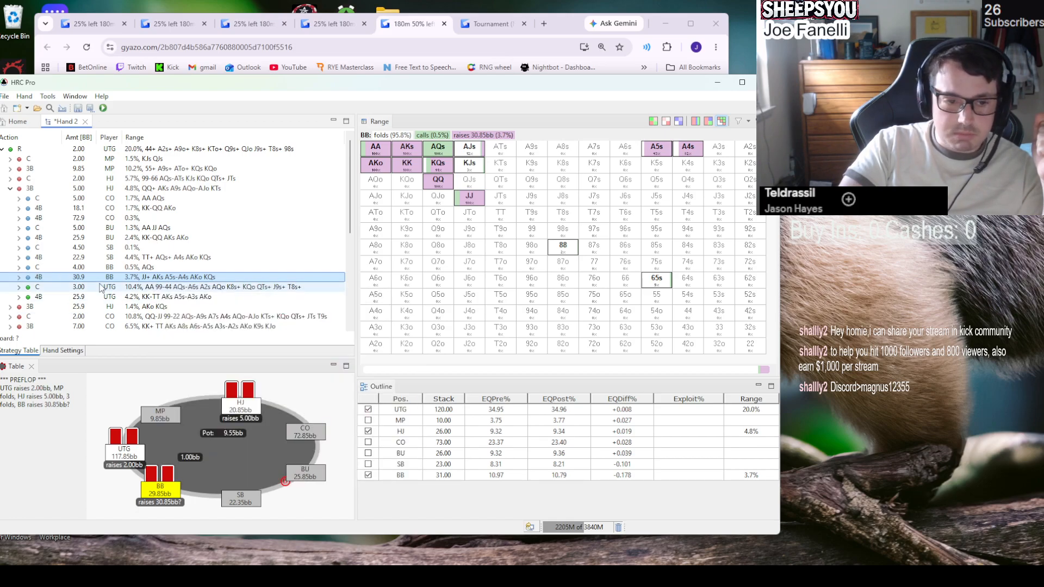
click(19, 277)
mouse_move(184, 302)
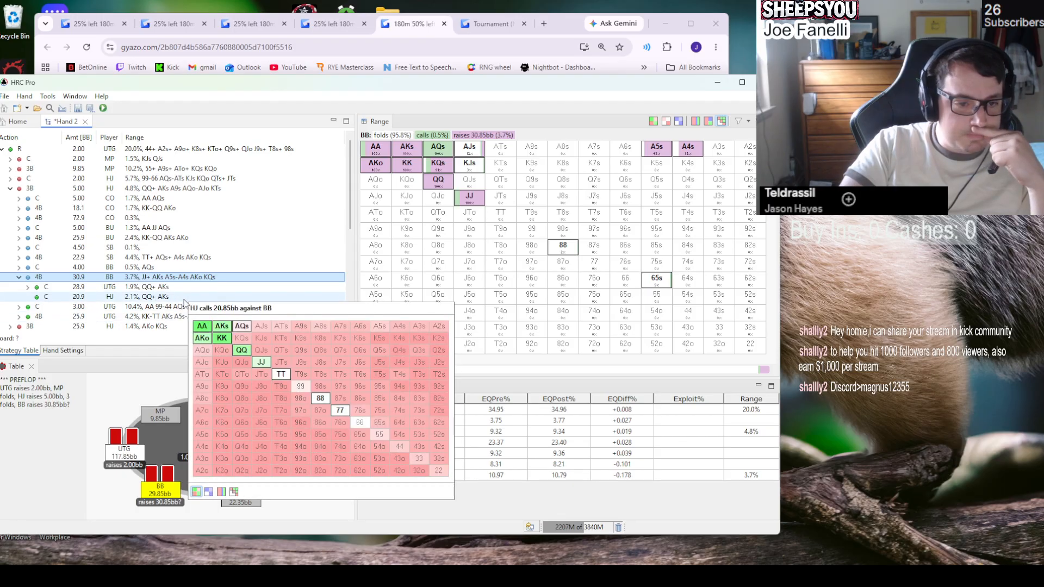
scroll(163, 297, down, 1)
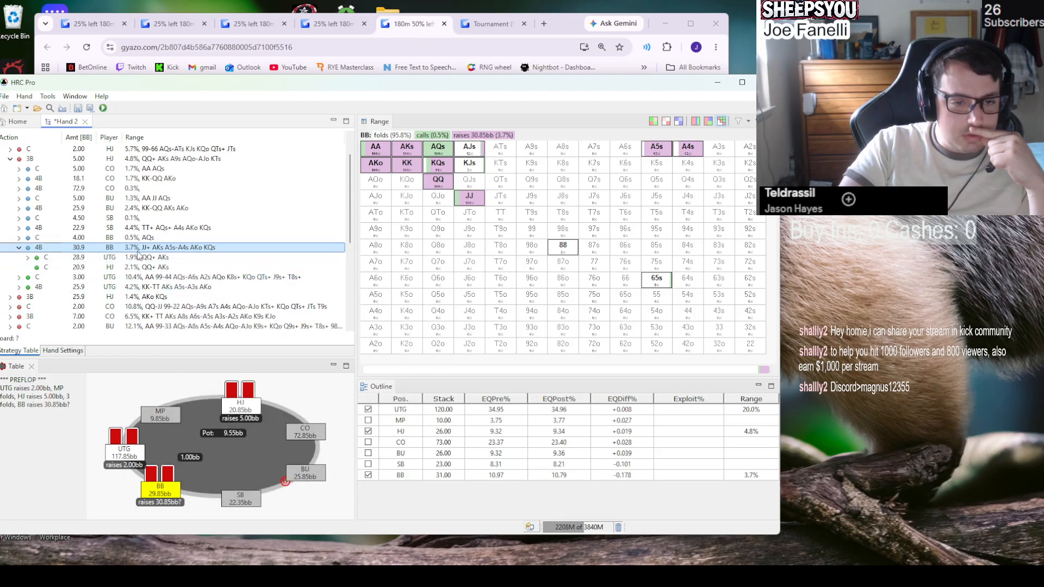
click(127, 279)
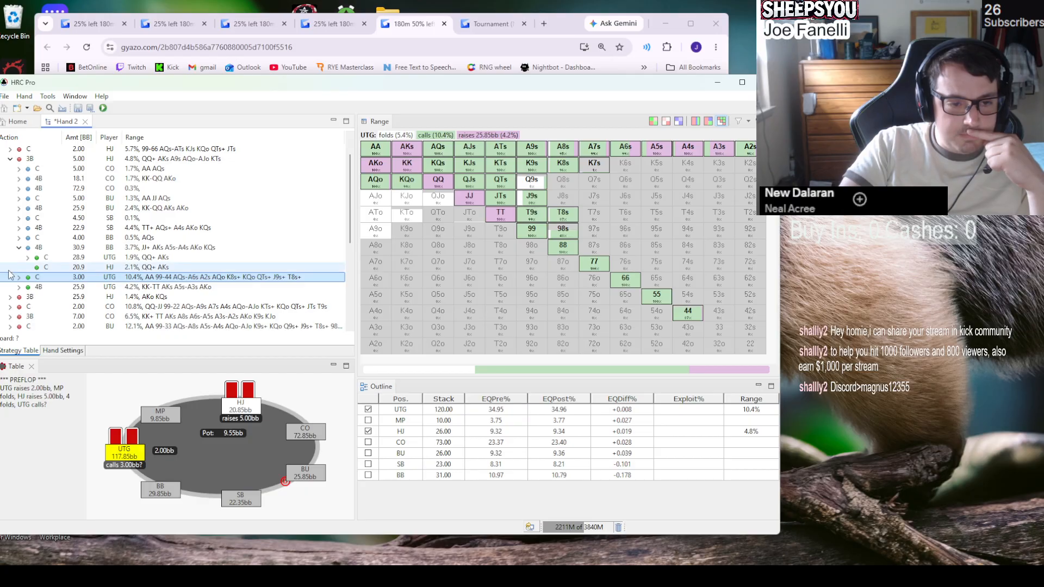
mouse_move(133, 270)
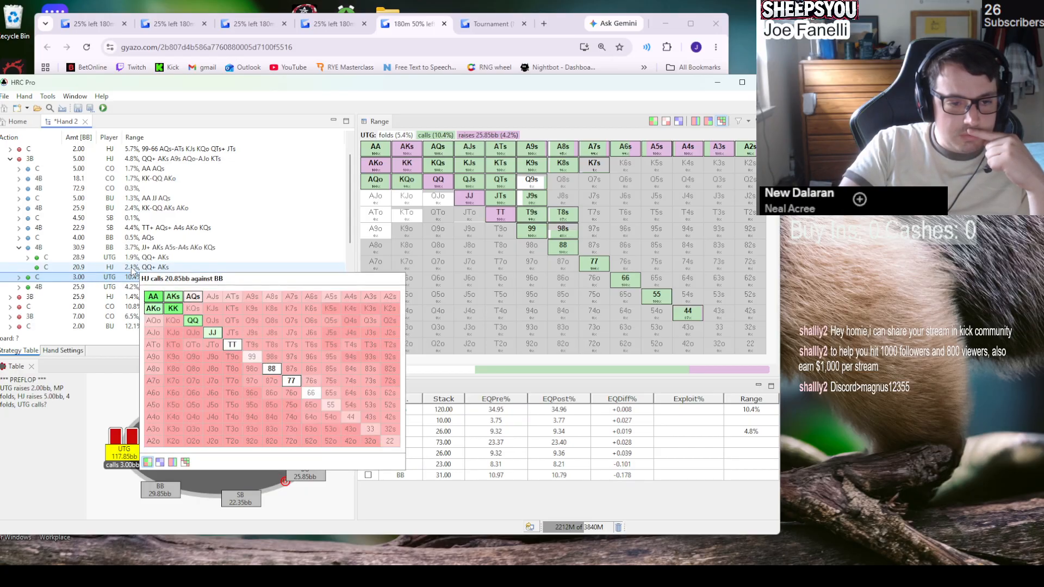
mouse_move(109, 249)
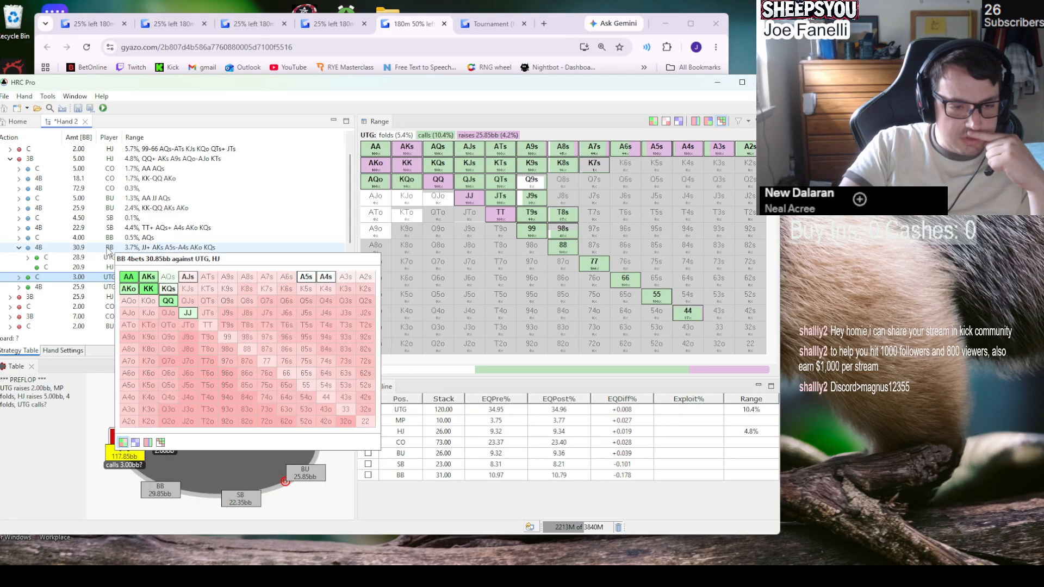
- Examine UTG's 28.9bb call against BB's 4-bet and expand its HJ response, then collapse that branch again
click(28, 259)
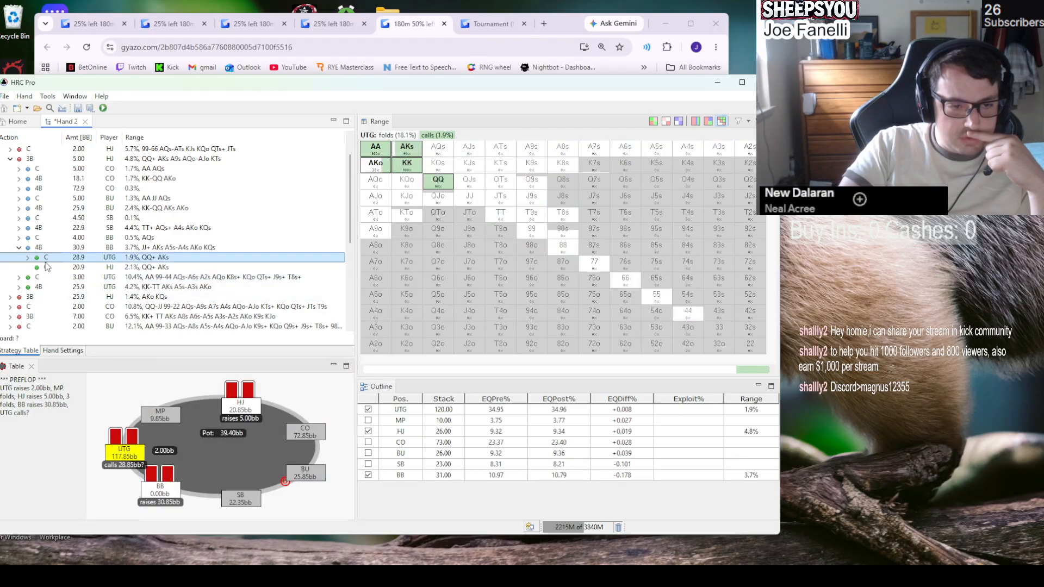
click(28, 258)
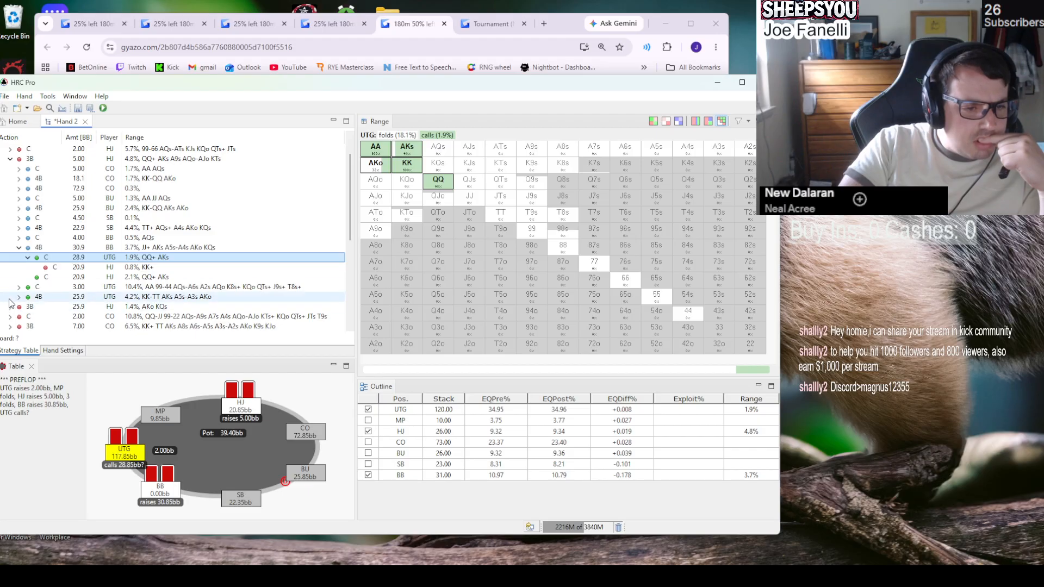
click(19, 248)
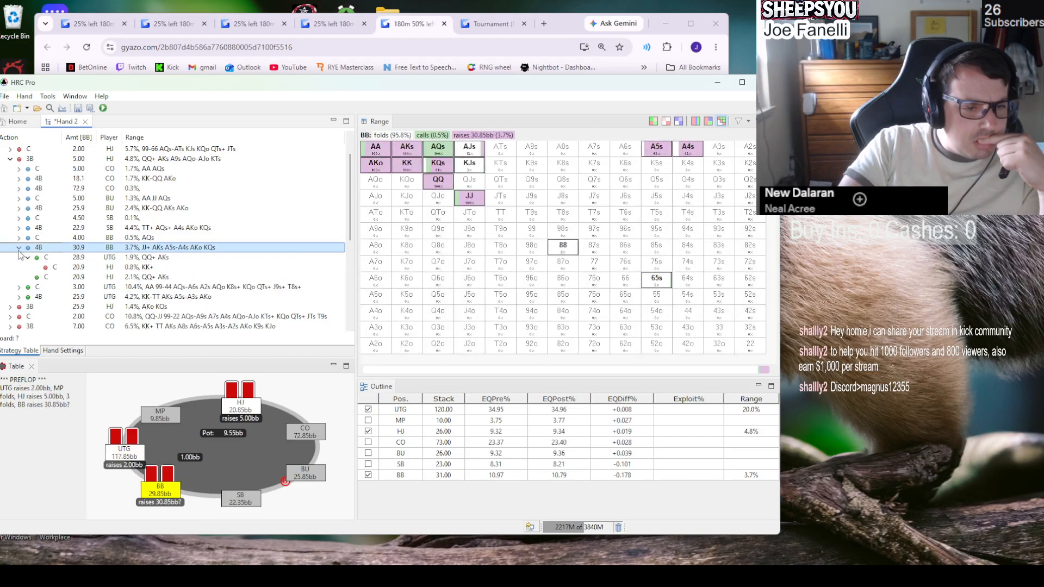
click(19, 247)
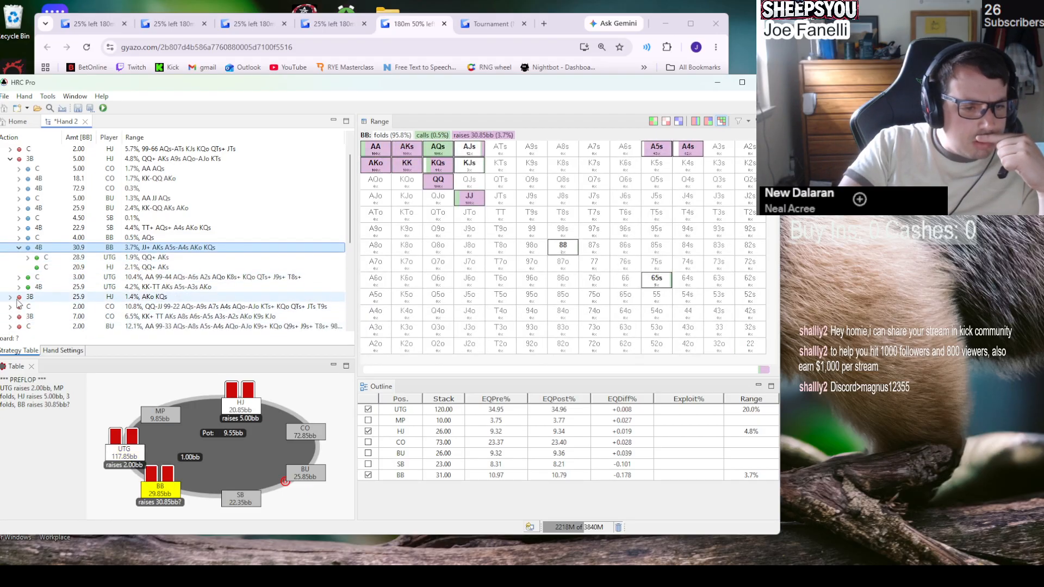
- Examine HJ's 20.9bb calling range against BB's 4-bet, checking the action details for TT
click(119, 268)
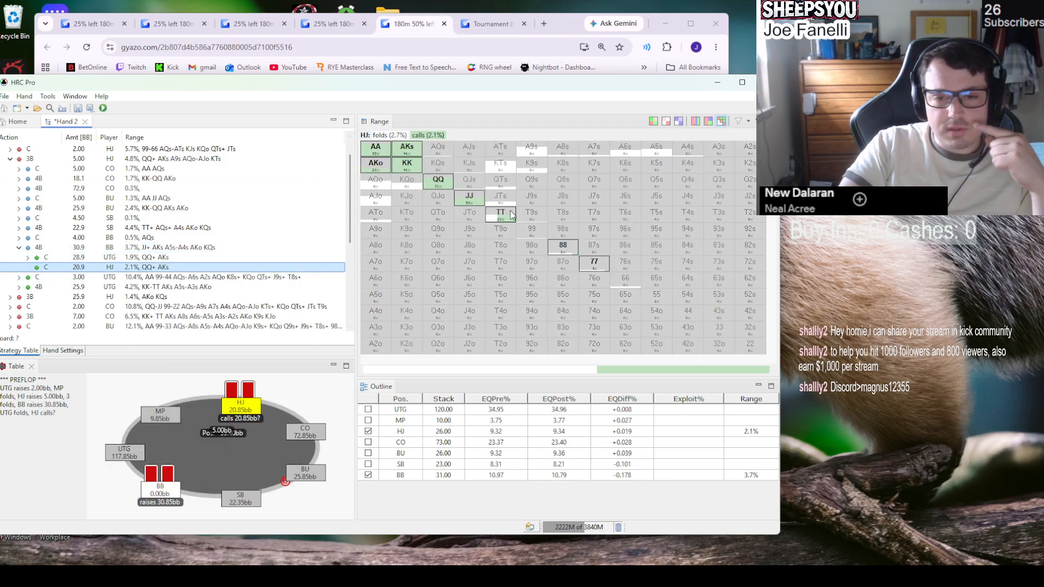
mouse_move(510, 215)
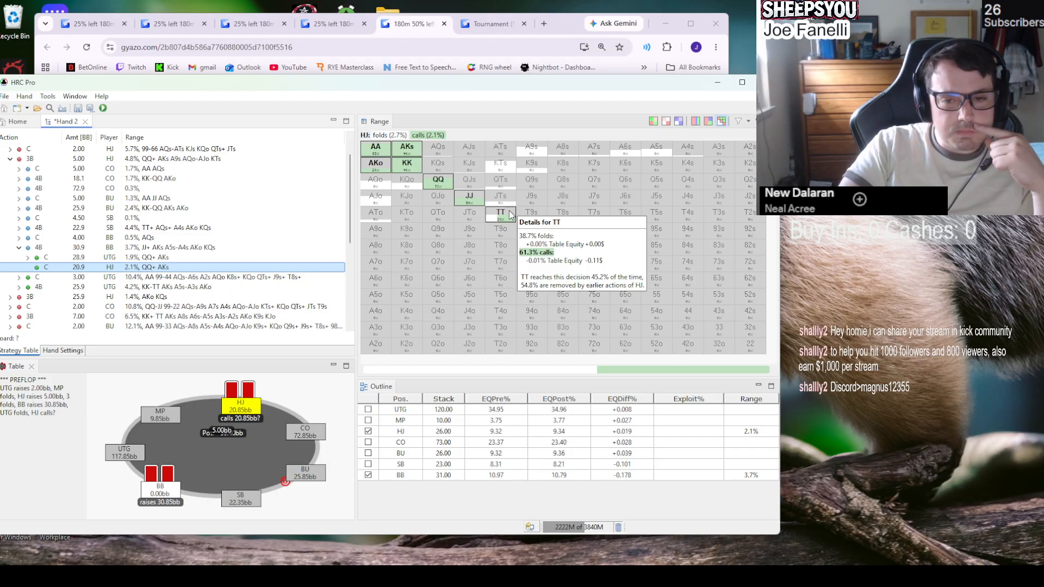
click(510, 214)
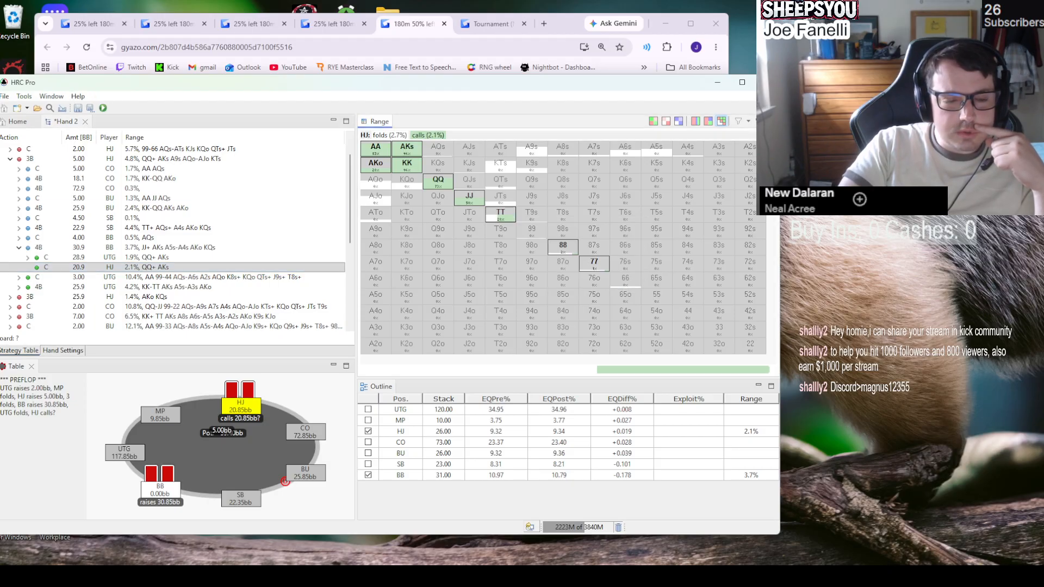
- Examine UTG's 25.9bb 4-bet and HJ's calling range against it, checking the details for TT, then collapse the branch
scroll(20, 206, up, 1)
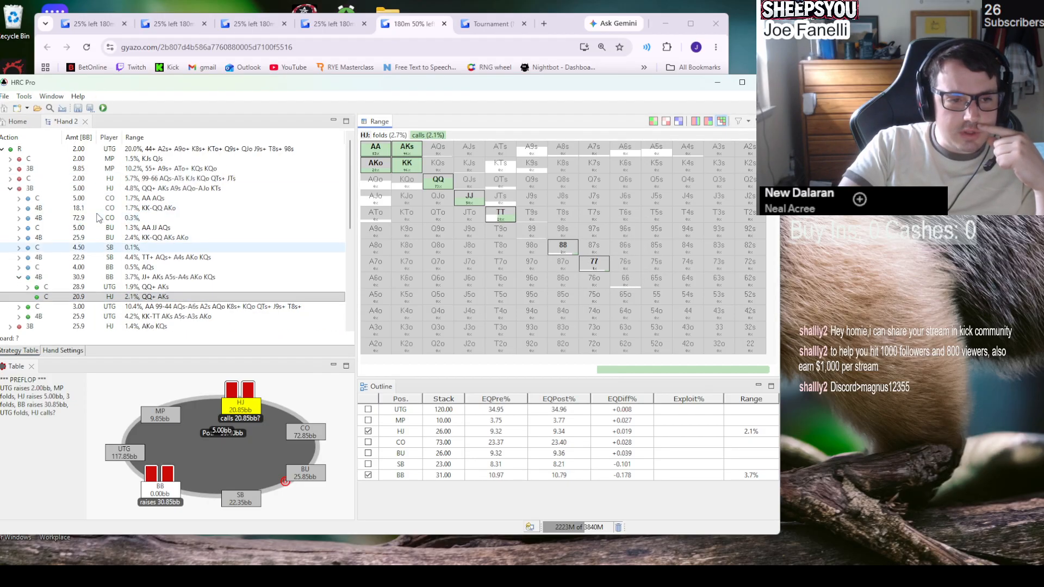
click(9, 190)
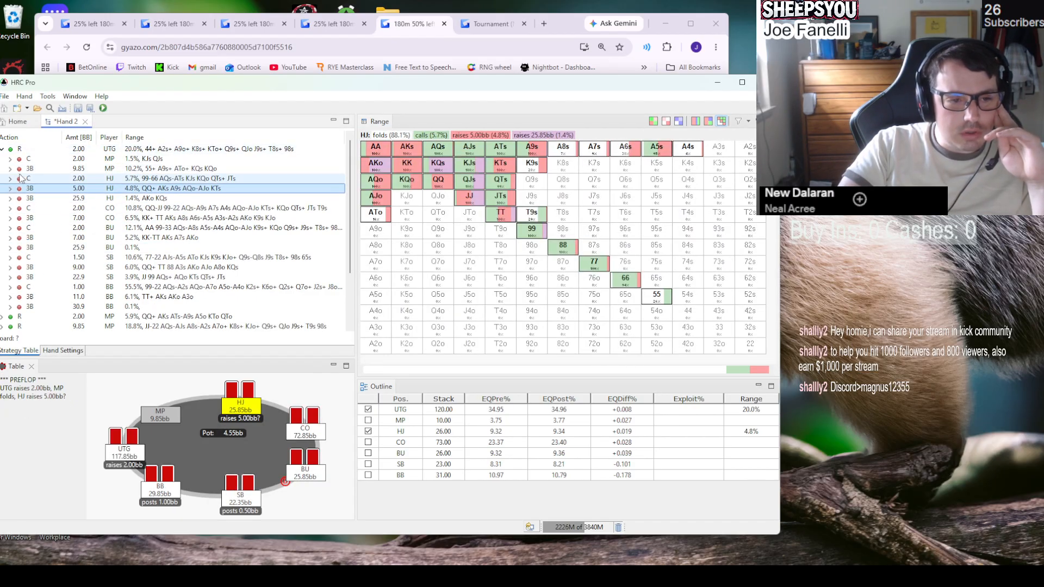
click(10, 188)
scroll(105, 220, down, 2)
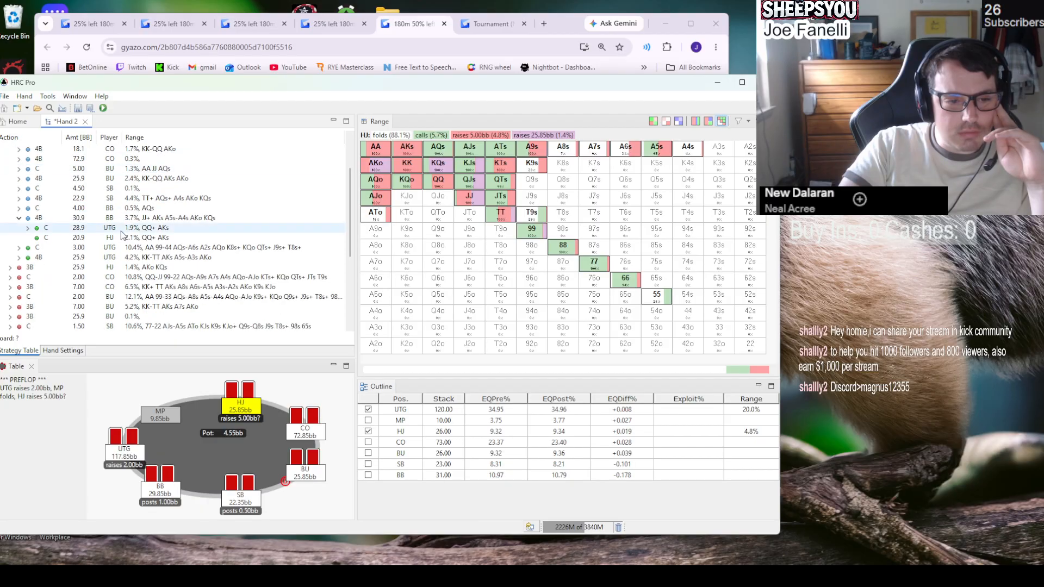
click(137, 257)
click(19, 257)
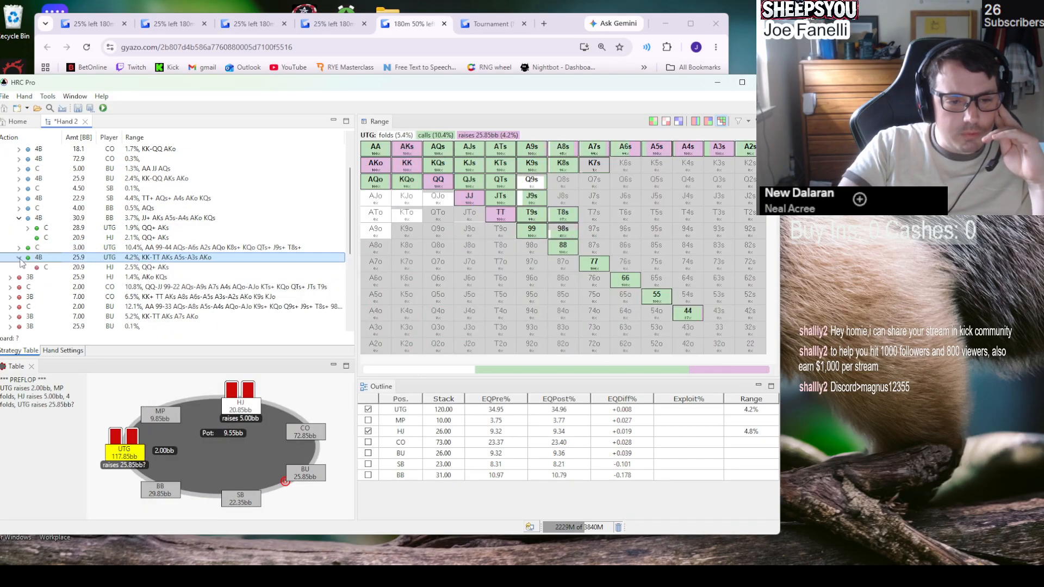
click(150, 267)
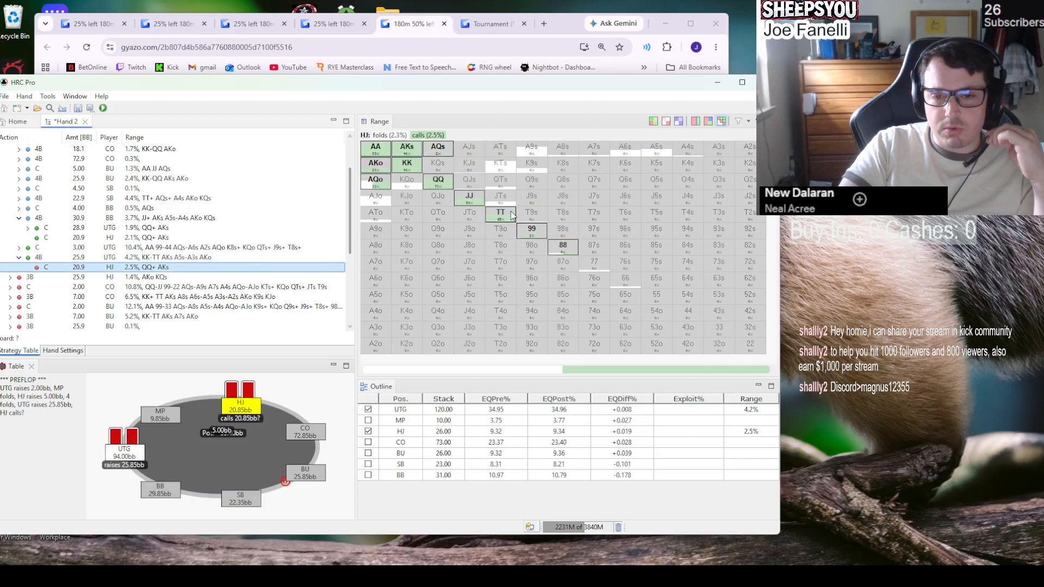
mouse_move(510, 215)
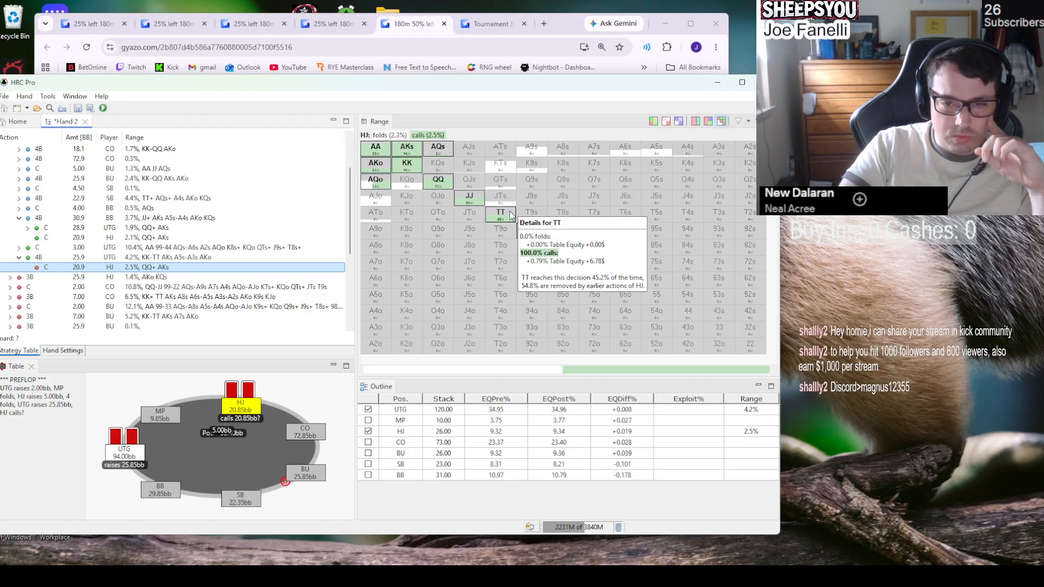
click(510, 215)
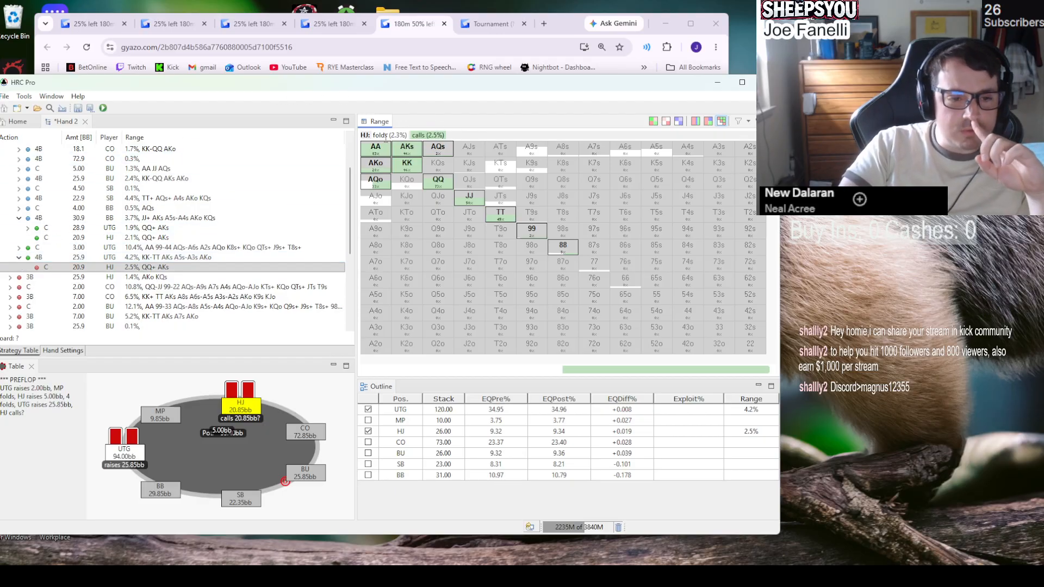
click(19, 257)
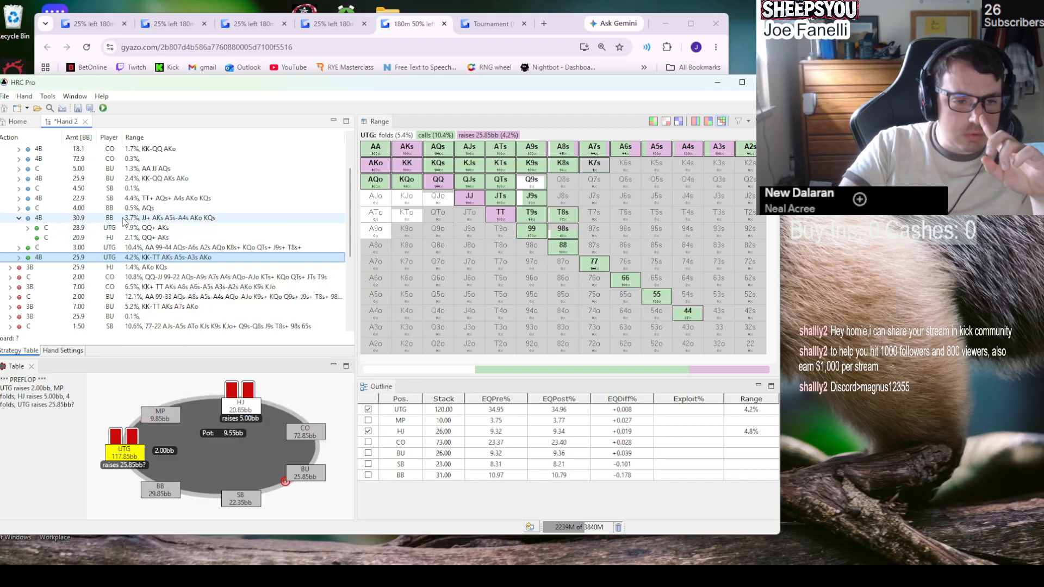
- Preview BB's 30.9bb 4-bet range against UTG and HJ in the strategy tree
mouse_move(123, 219)
scroll(123, 219, up, 2)
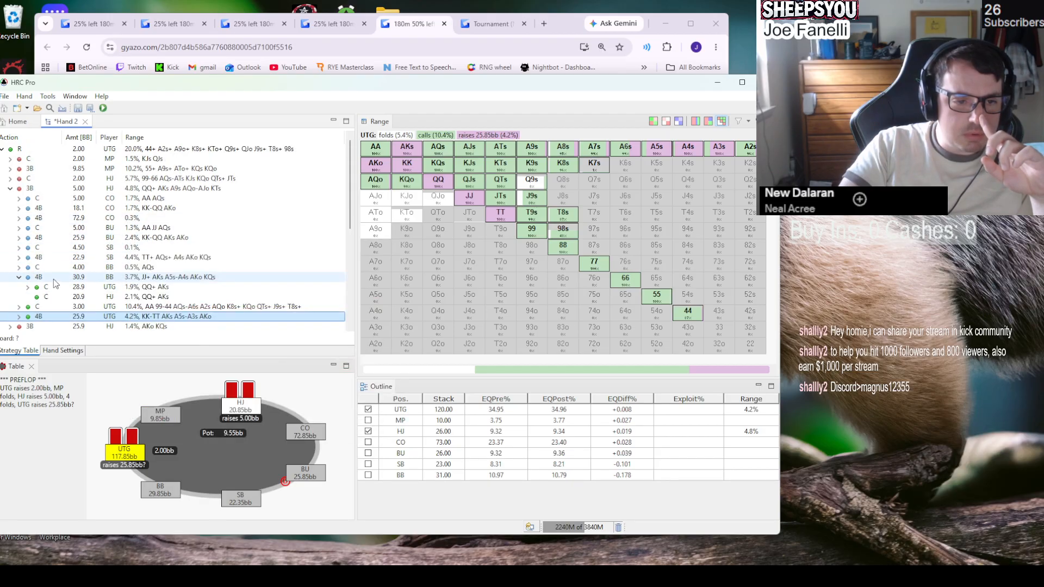
mouse_move(53, 278)
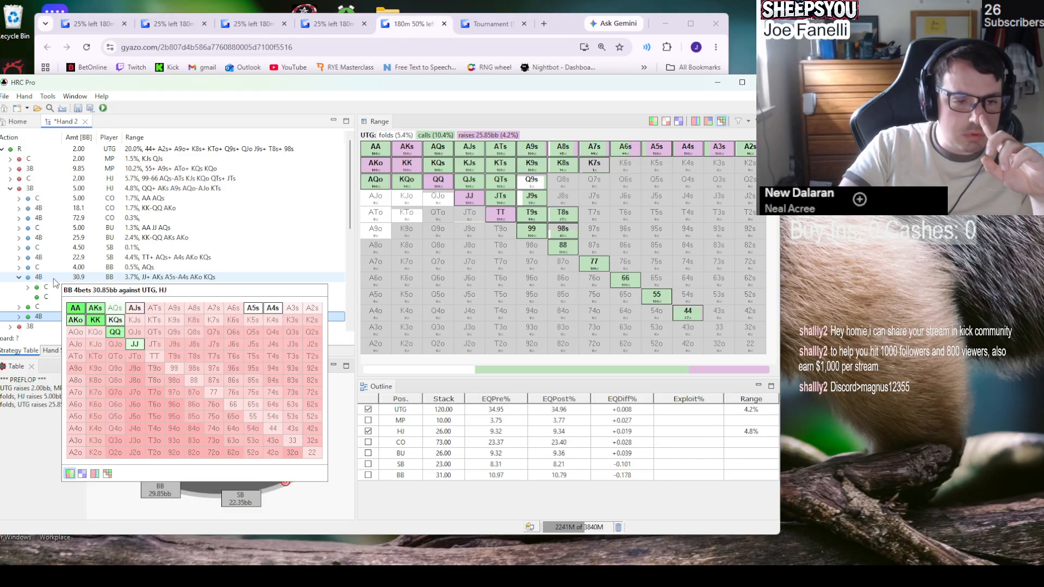
scroll(108, 261, down, 2)
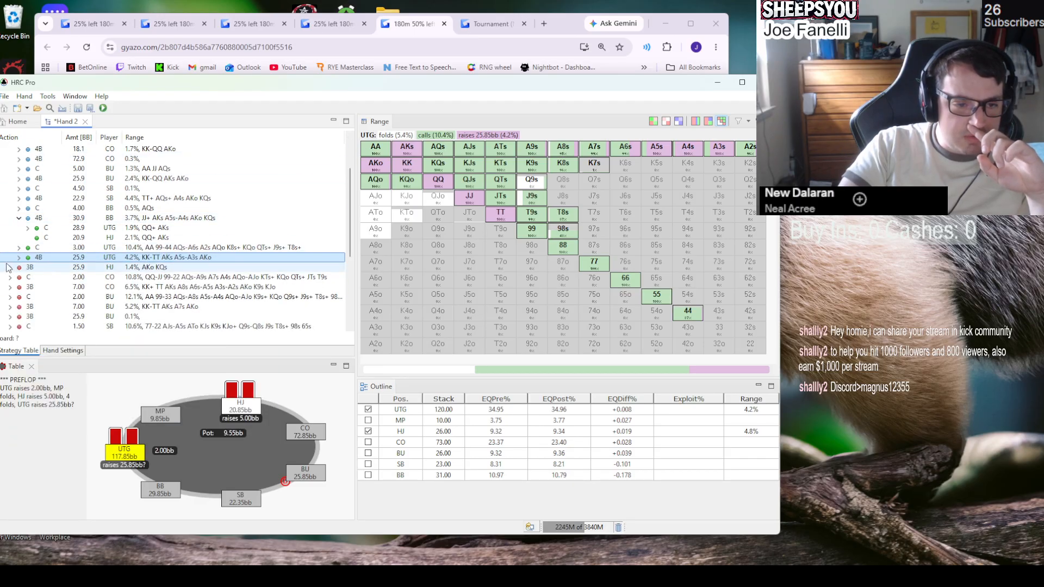
- Compare HJ's call against BB's 4-bet with UTG's 3bb call and 25.9bb 4-bet ranges against HJ's 3-bet
click(128, 238)
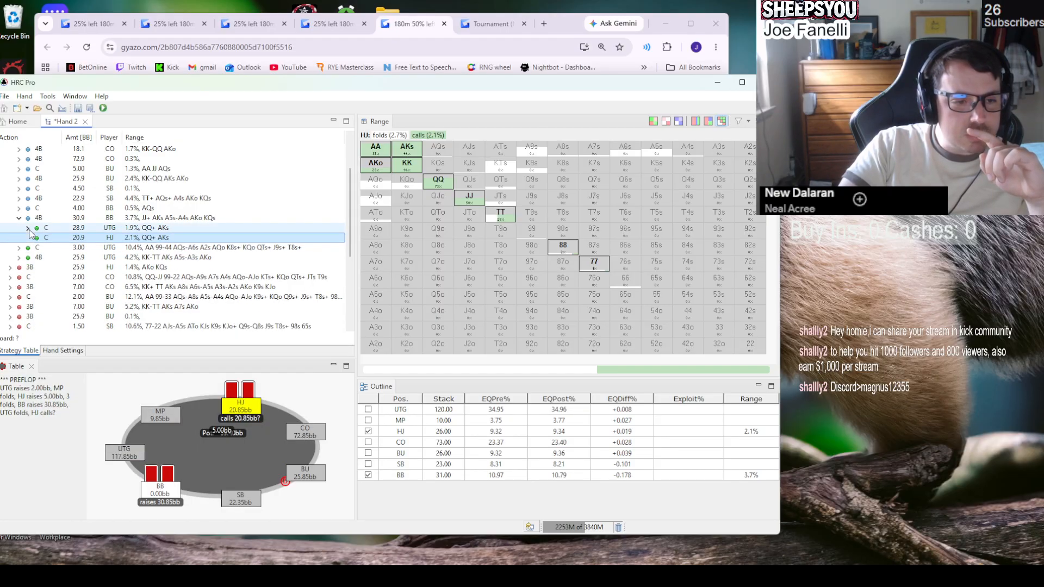
click(24, 248)
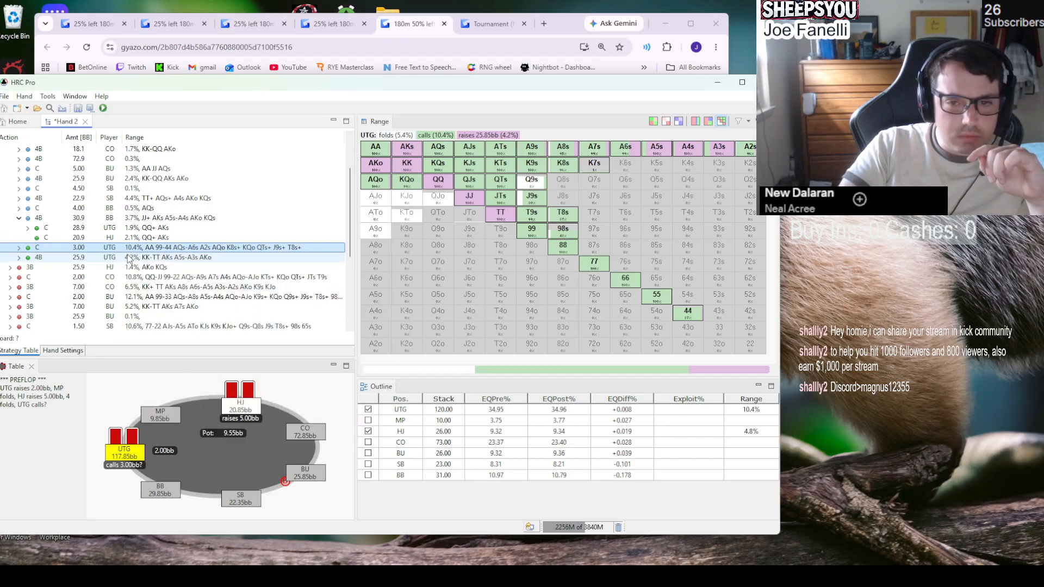
mouse_move(131, 260)
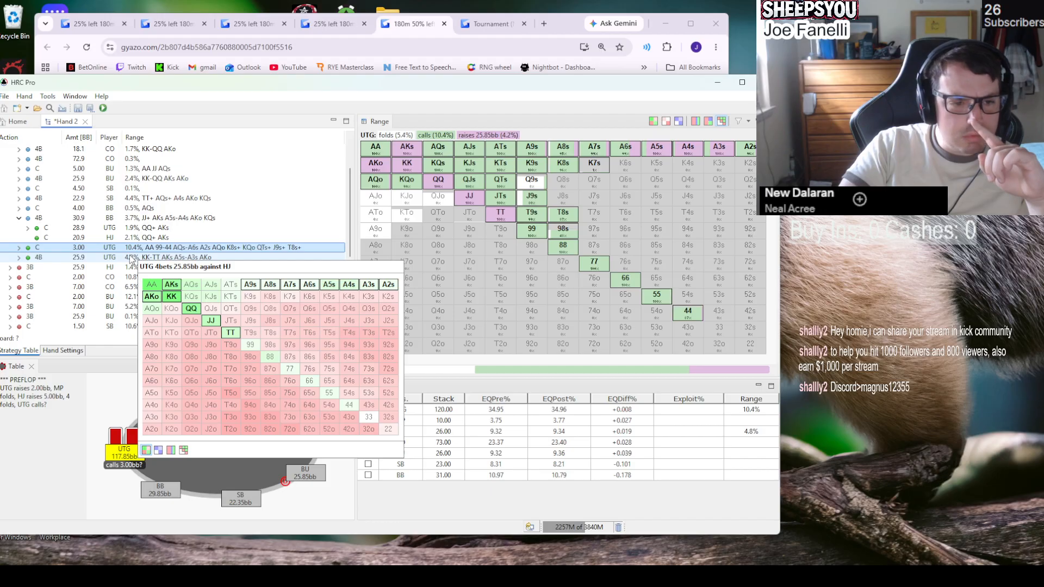
scroll(155, 248, up, 2)
mouse_move(156, 244)
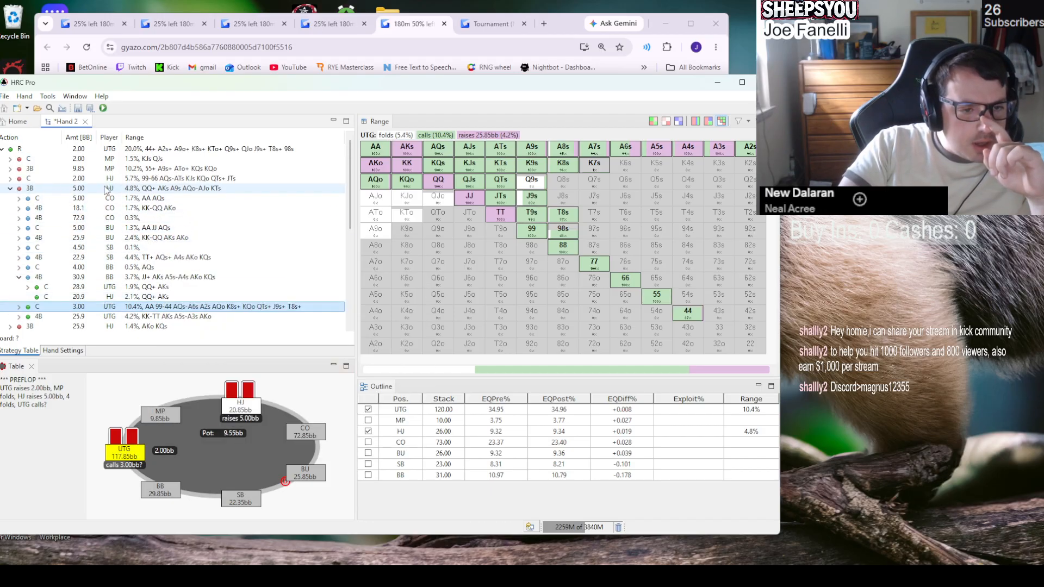
- Return to HJ's 20.9bb call facing BB's 4-bet and recheck its range against BB's 4-bet range
mouse_move(98, 284)
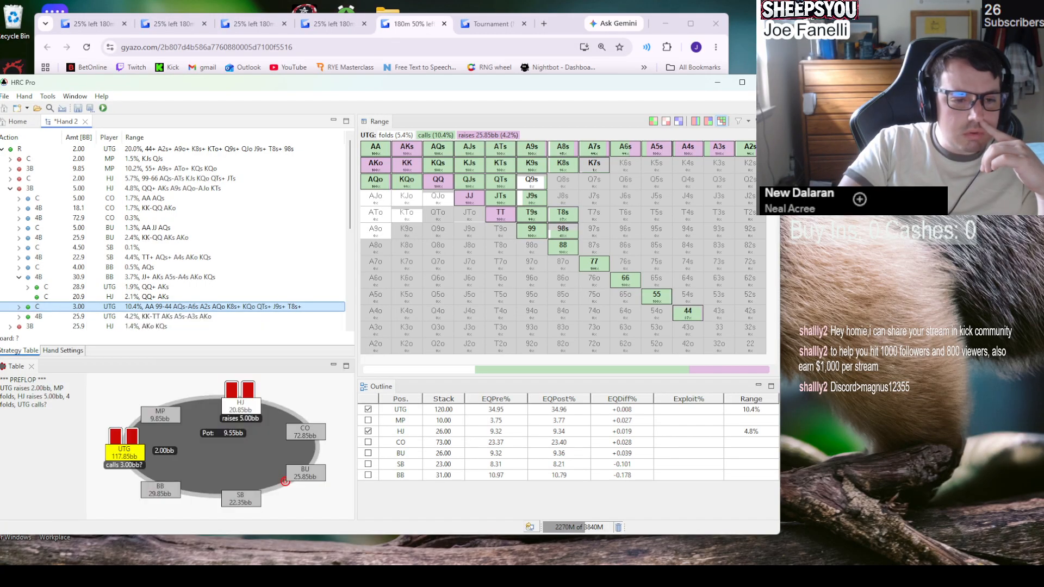
click(129, 297)
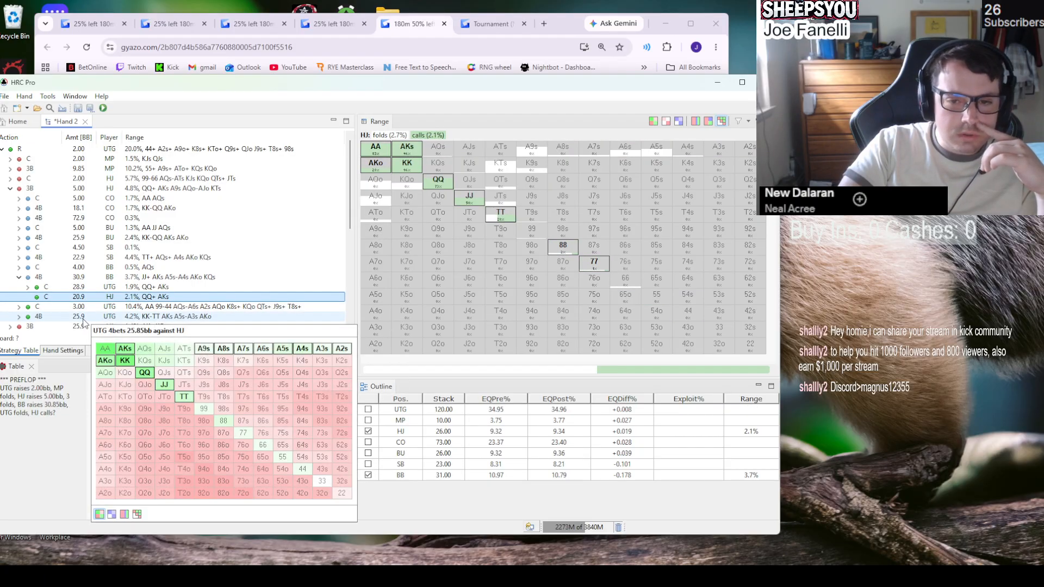
mouse_move(509, 219)
click(392, 133)
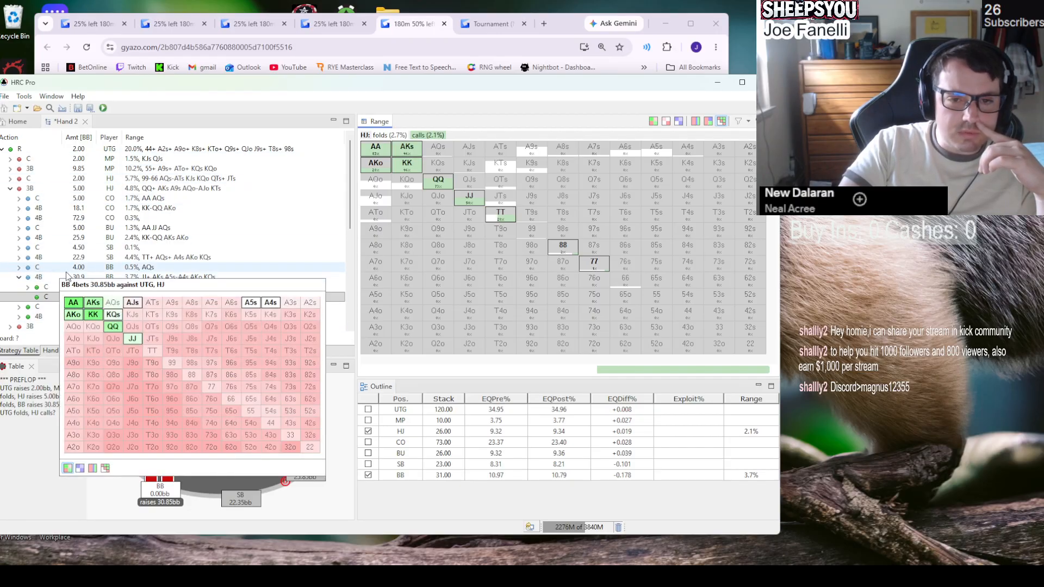
click(56, 297)
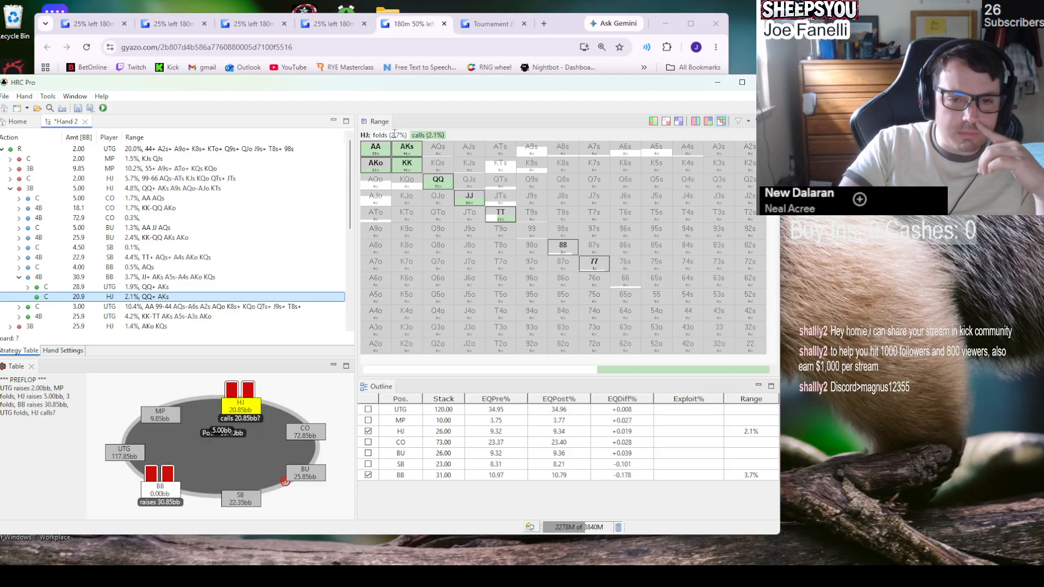
- Duplicate Hand 2 with its calculated strategies
mouse_move(59, 124)
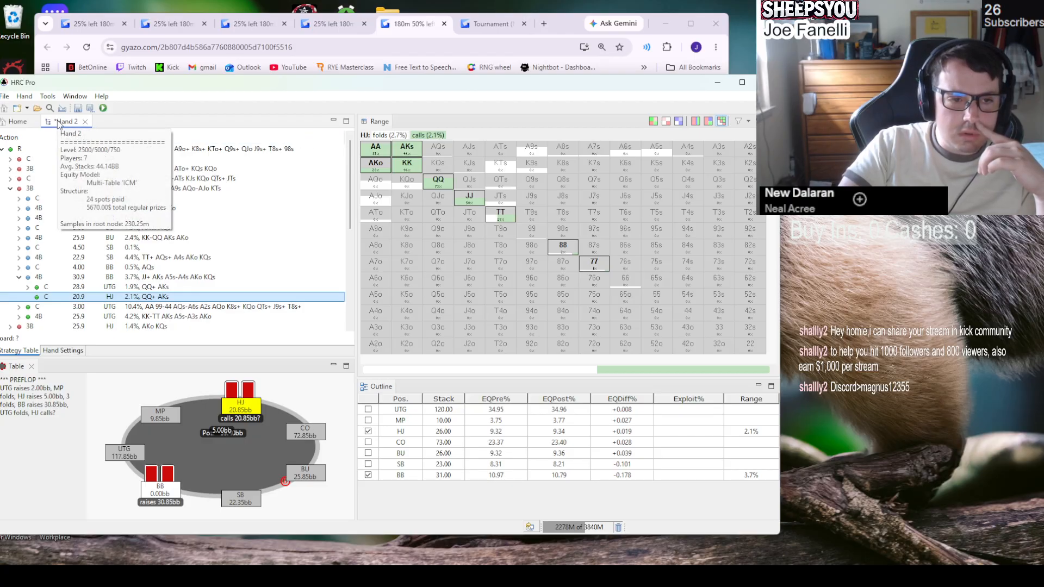
right_click(59, 124)
click(154, 108)
click(25, 97)
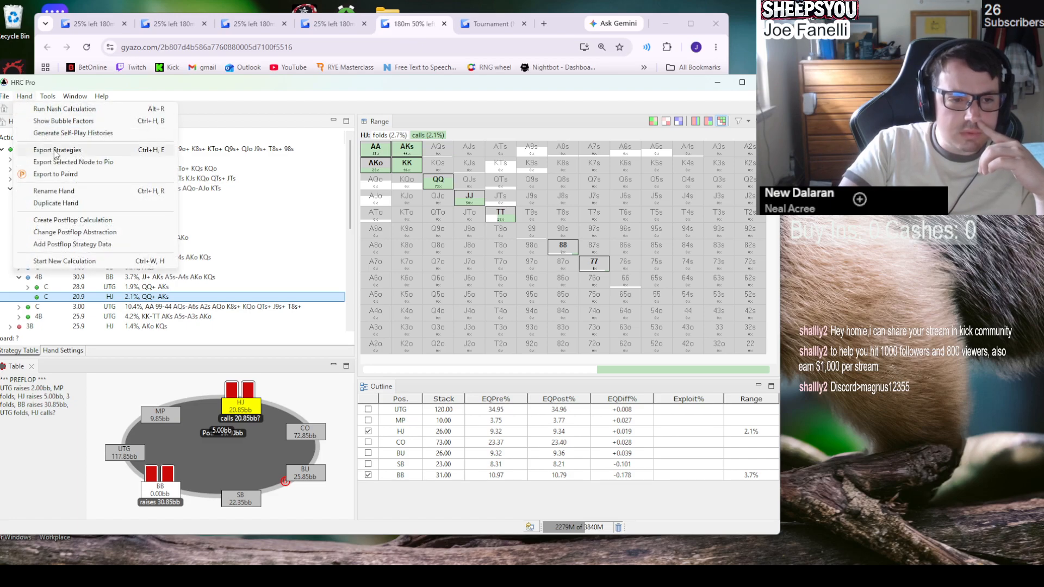
click(48, 202)
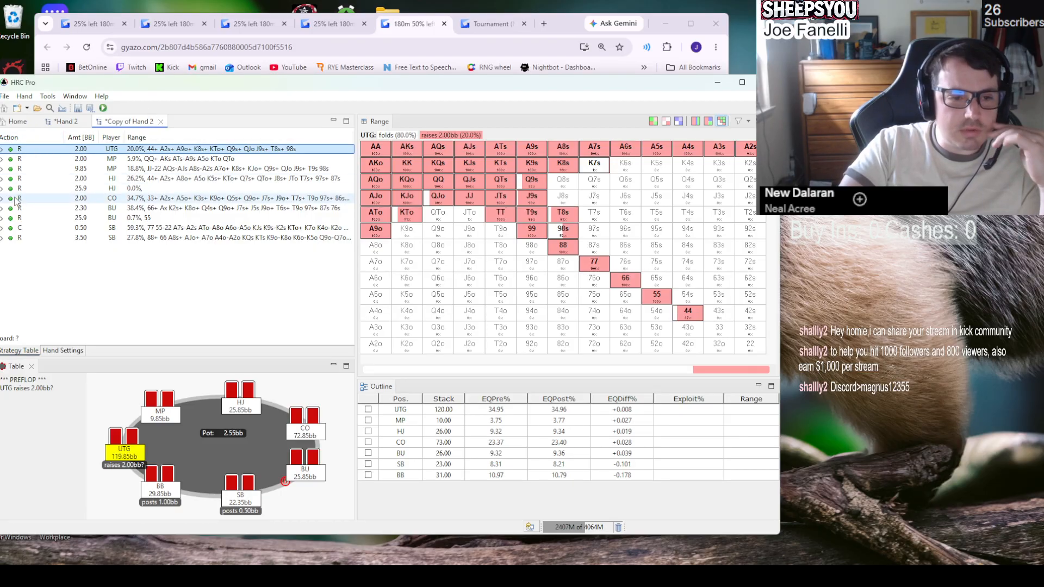
- In the copied hand, expand UTG's 2bb raise and HJ's 5bb 3-bet to show HJ's 20.9bb call against UTG's 25.9bb 4-bet
mouse_move(15, 200)
click(2, 149)
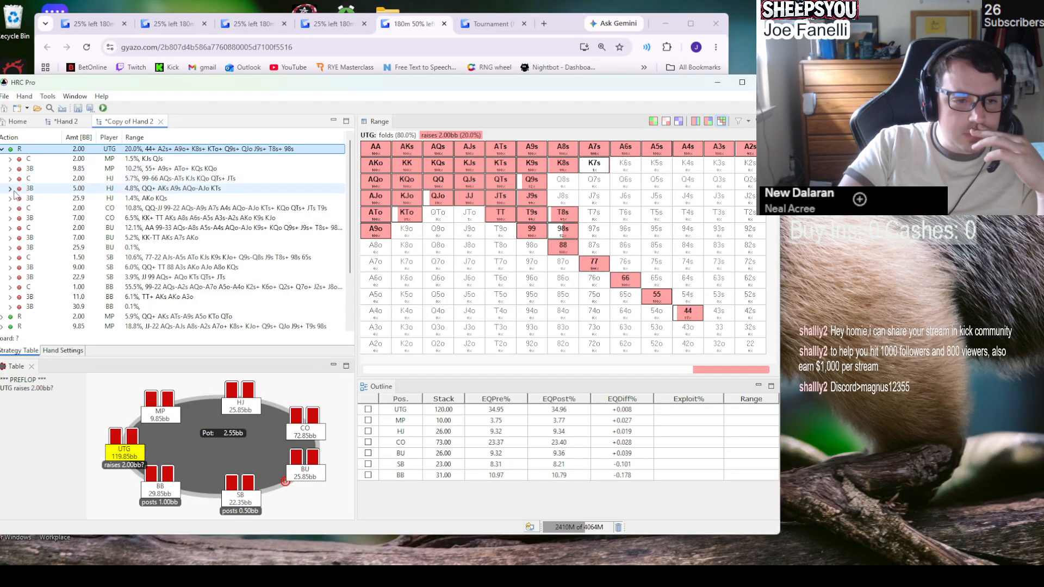
click(9, 189)
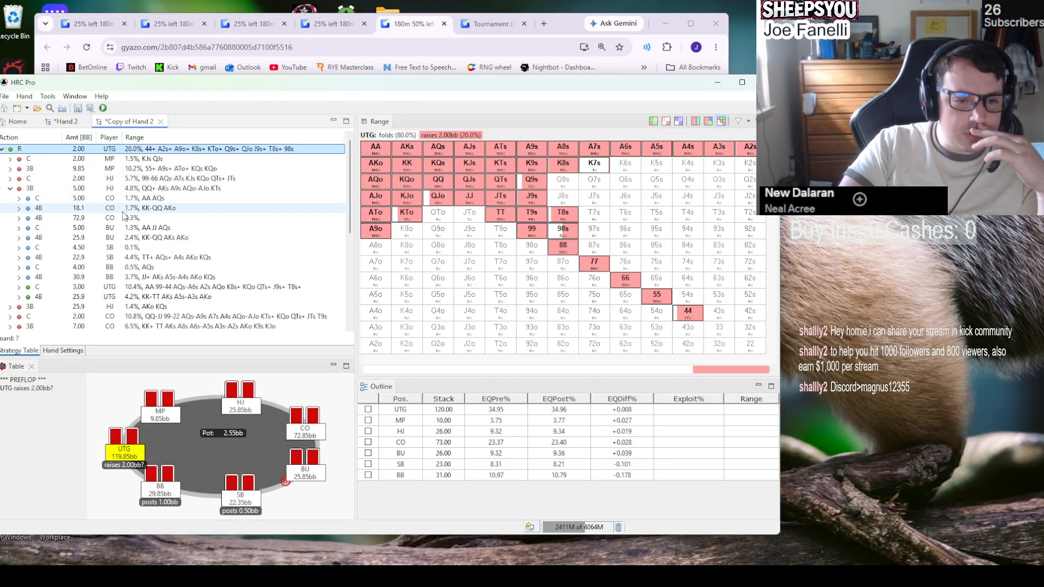
scroll(131, 263, down, 1)
click(113, 267)
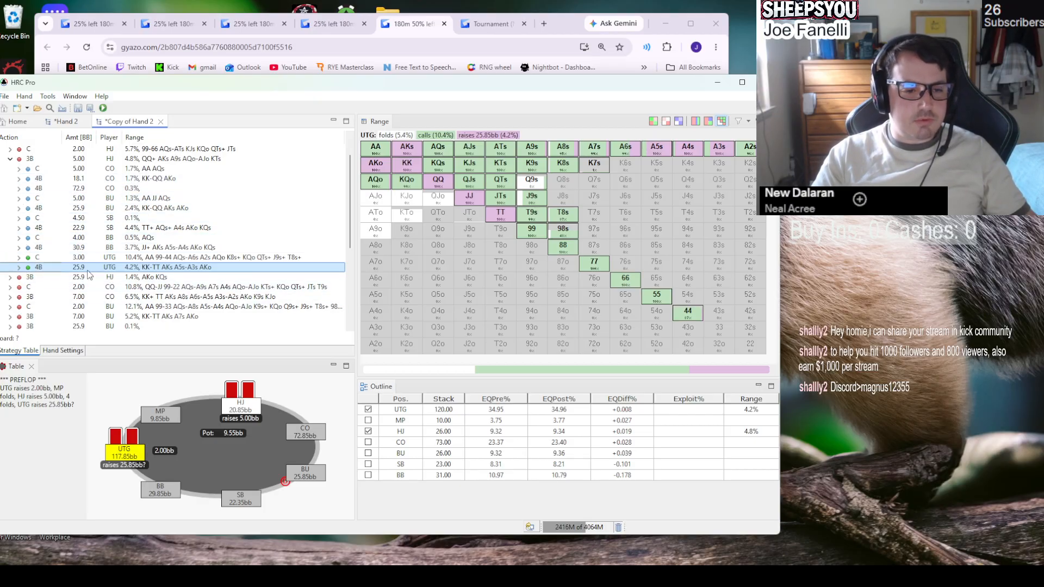
click(19, 268)
click(116, 277)
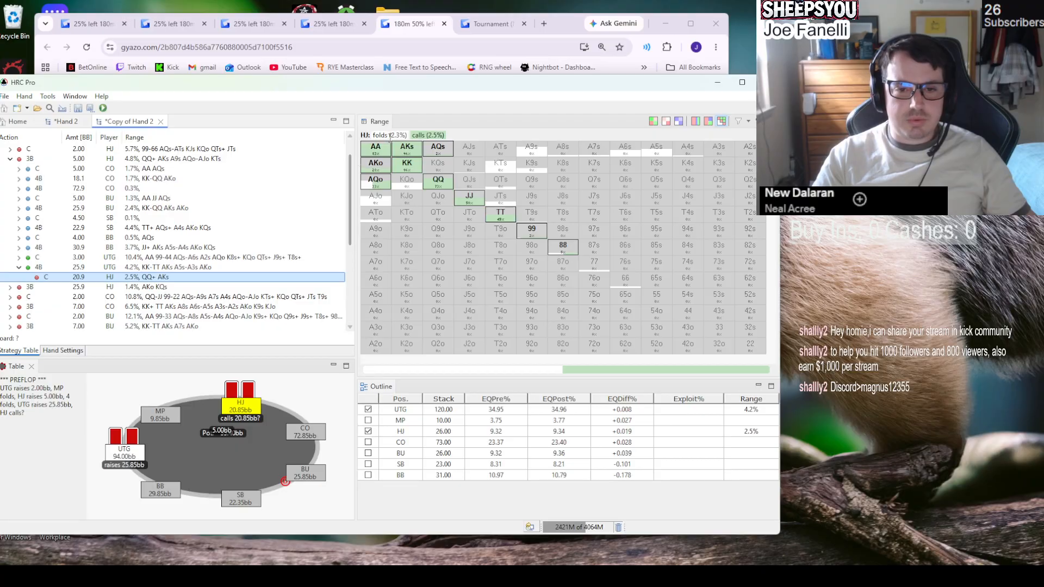
- Compare HJ's 20.9bb calling range against UTG's 4-bet in the copy with the one against BB's 4-bet in Hand 2, checking 99
click(61, 123)
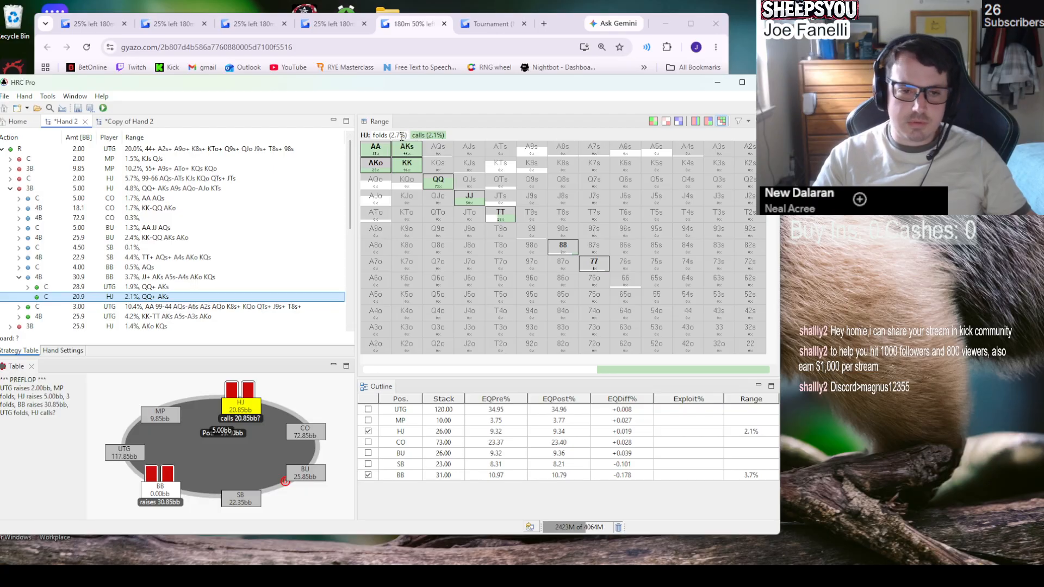
click(129, 121)
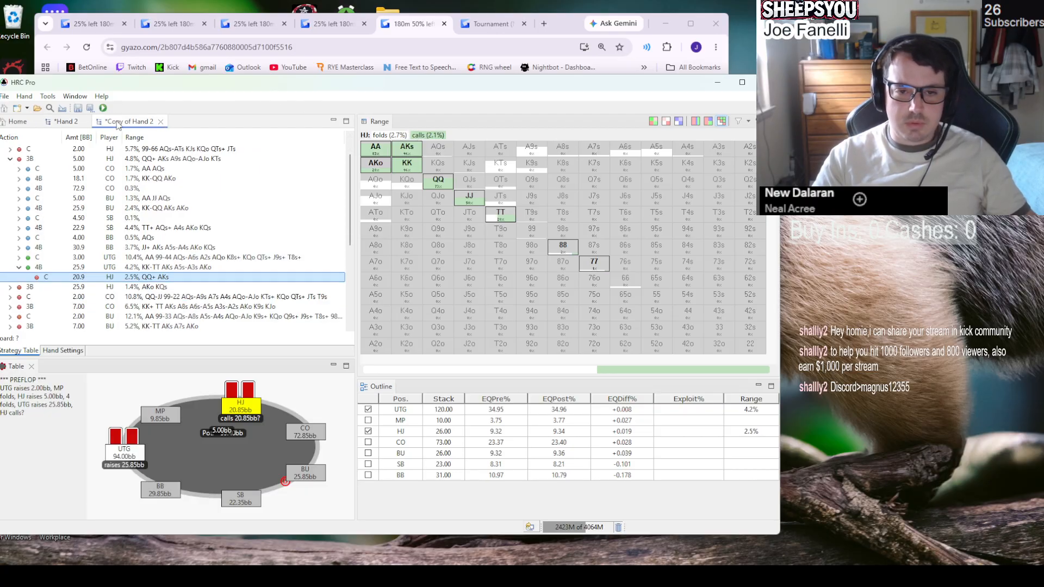
click(60, 123)
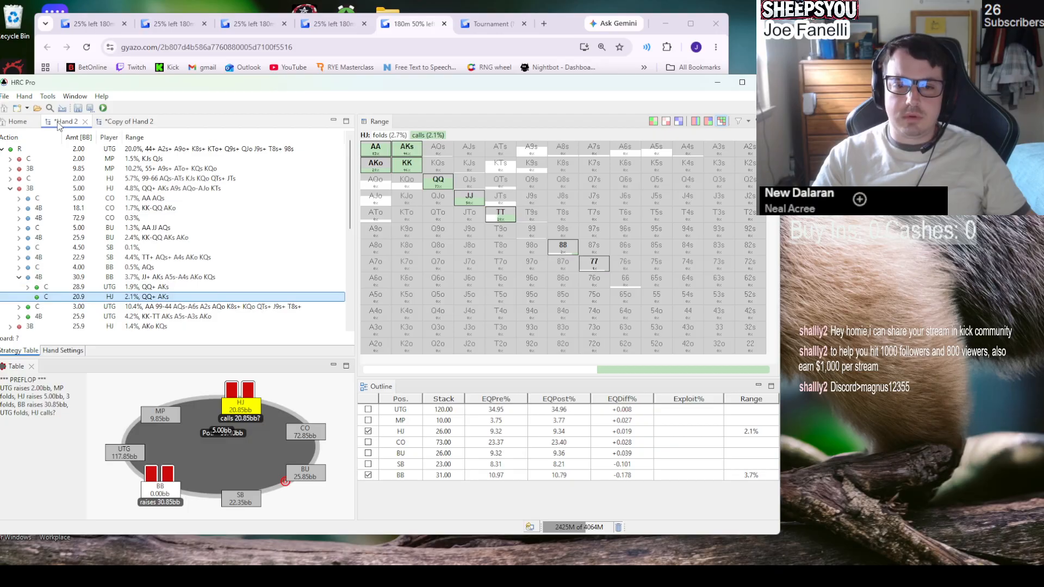
click(124, 123)
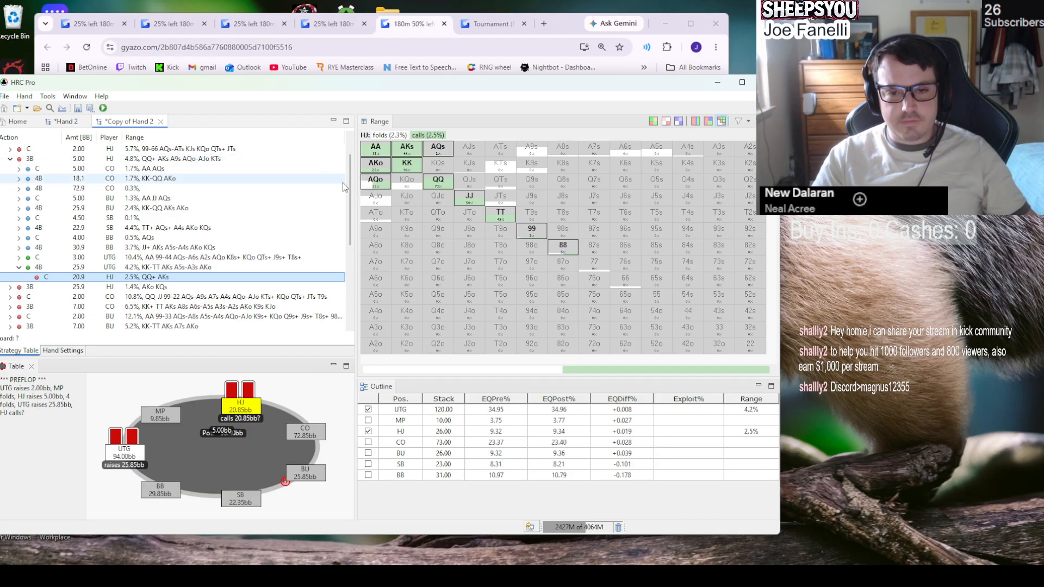
mouse_move(536, 237)
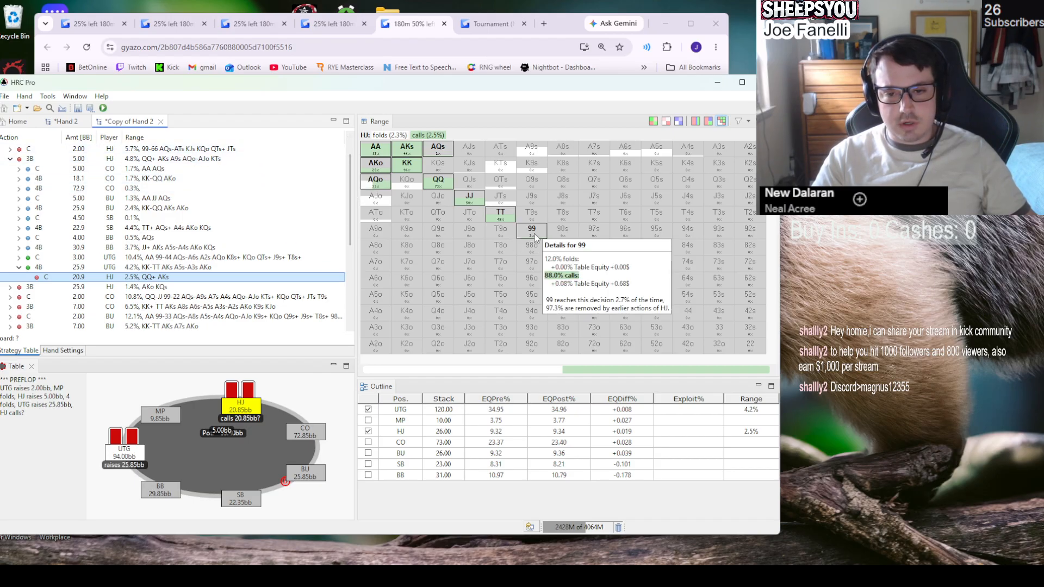
click(57, 124)
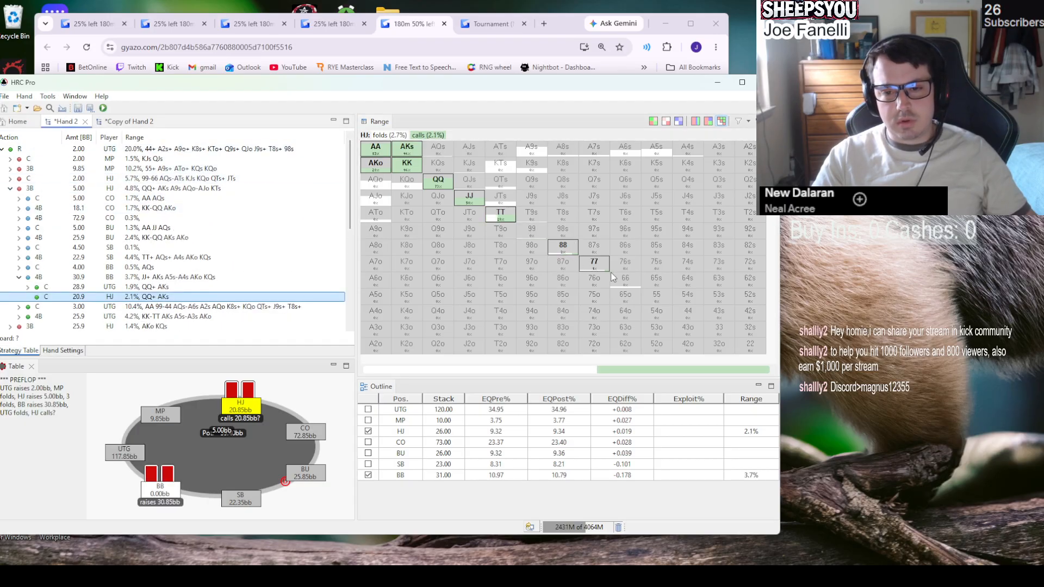
click(97, 123)
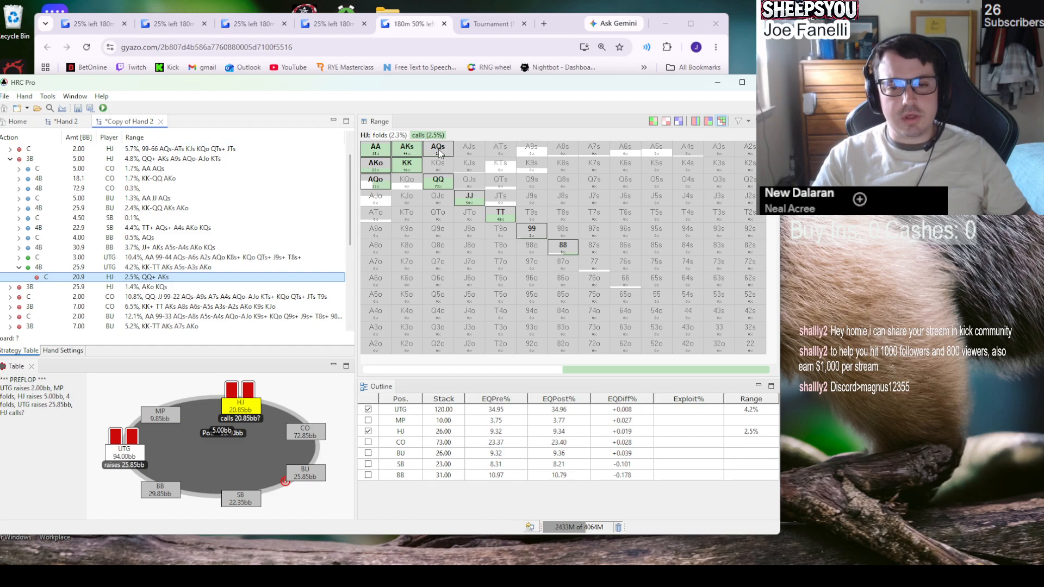
- Inspect the fold and call equities of AQs and KQo for HJ's 20.9bb call against BB's 4-bet in Hand 2
mouse_move(440, 154)
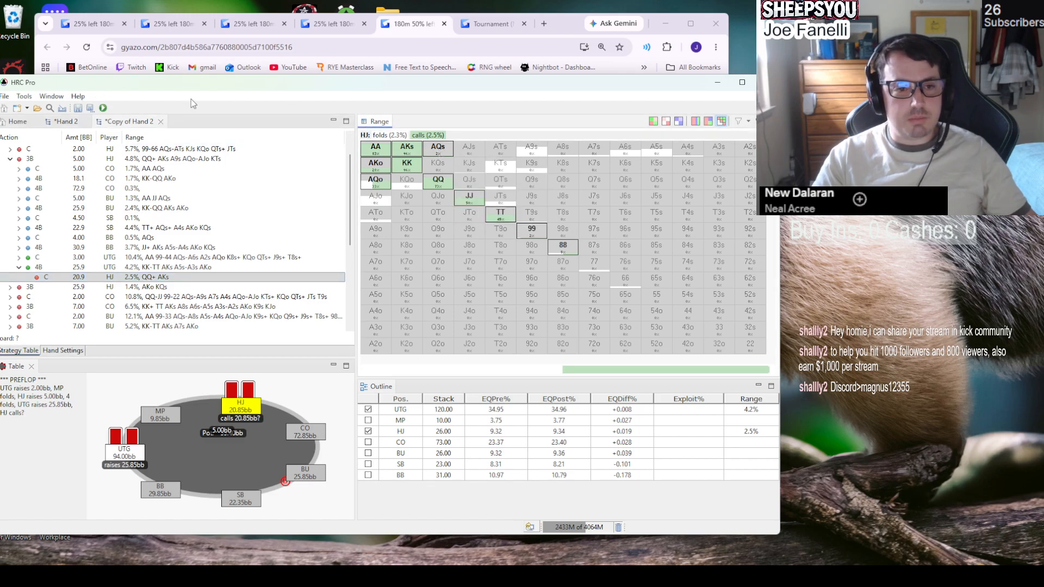
click(65, 121)
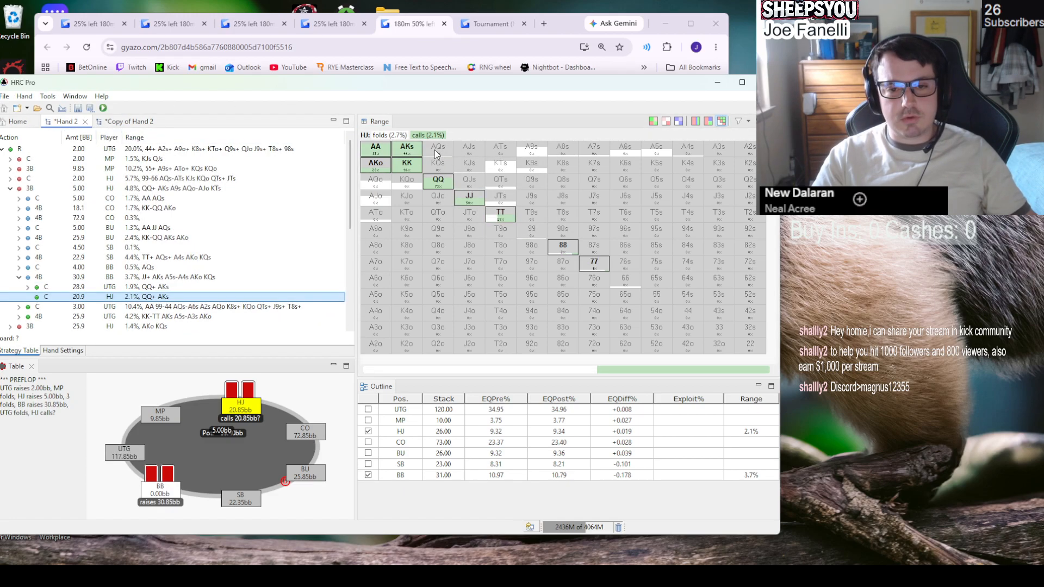
mouse_move(435, 154)
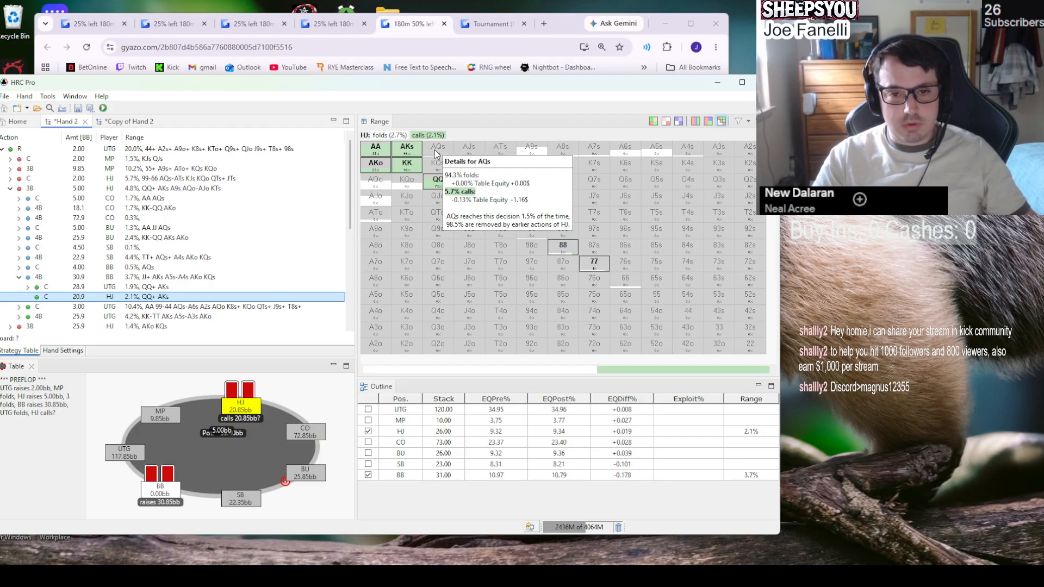
click(418, 199)
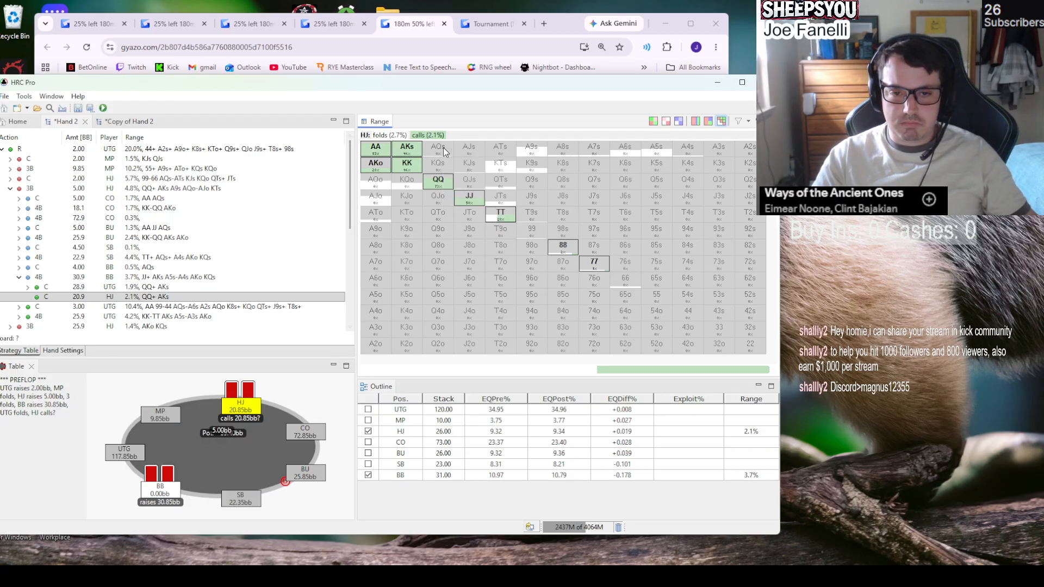
mouse_move(422, 181)
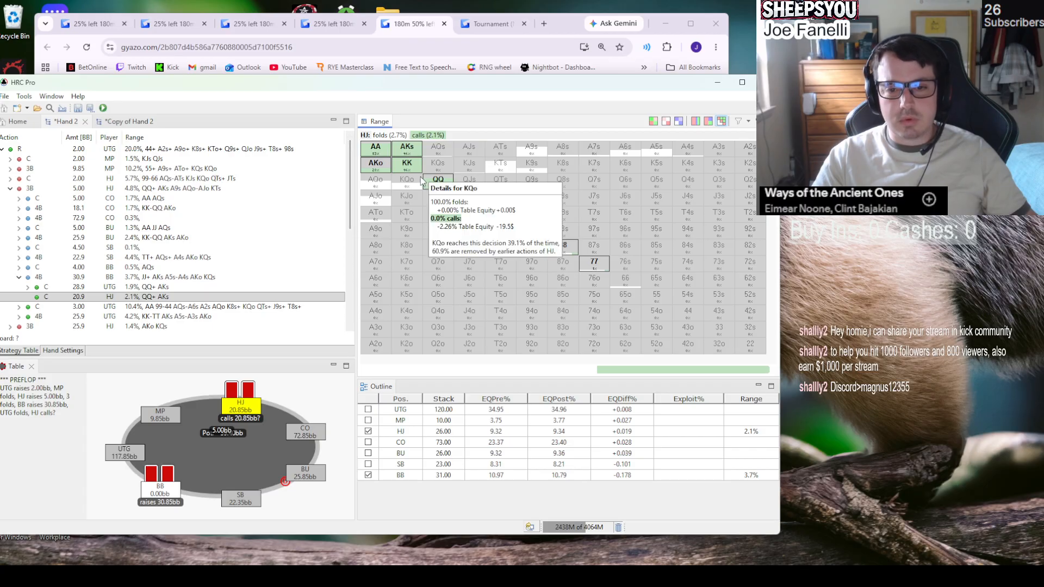
- Edit BB's 30.9bb 4-bet range against UTG and HJ, setting AA, AQs and JJ to 100% with the range locked
click(182, 296)
key(Up)
key(Up)
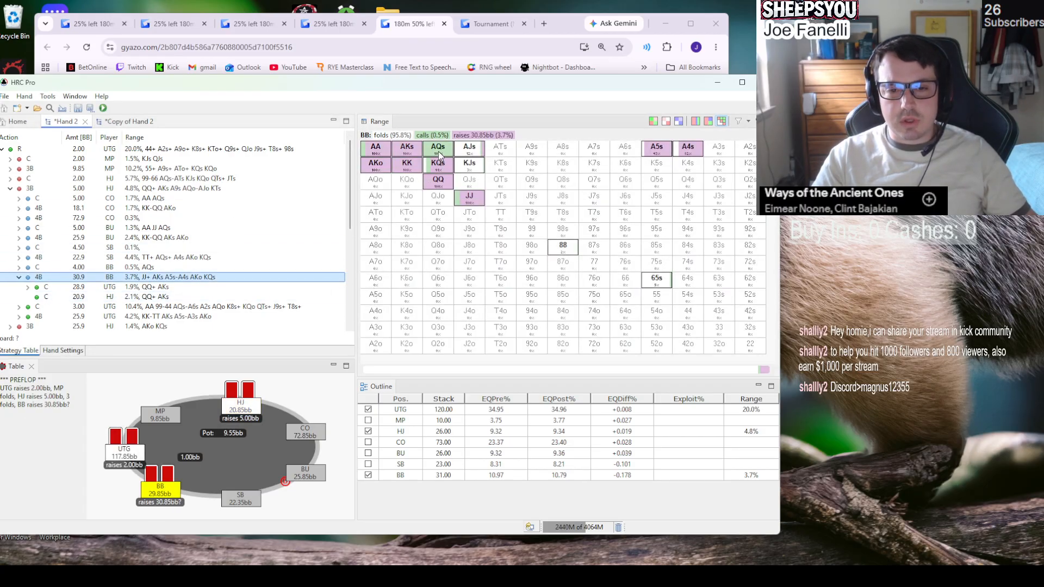
click(141, 280)
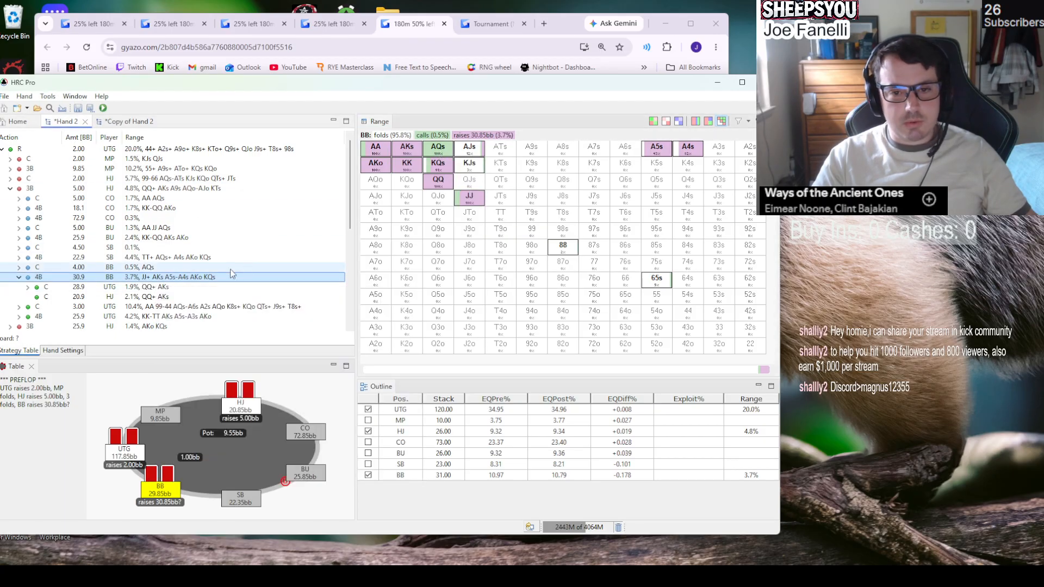
double_click(117, 279)
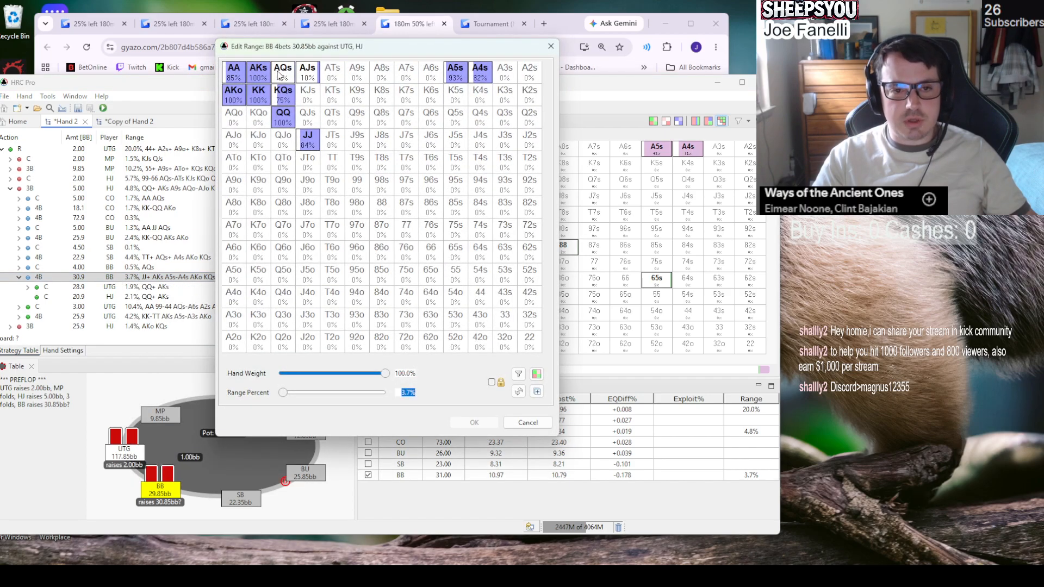
click(234, 75)
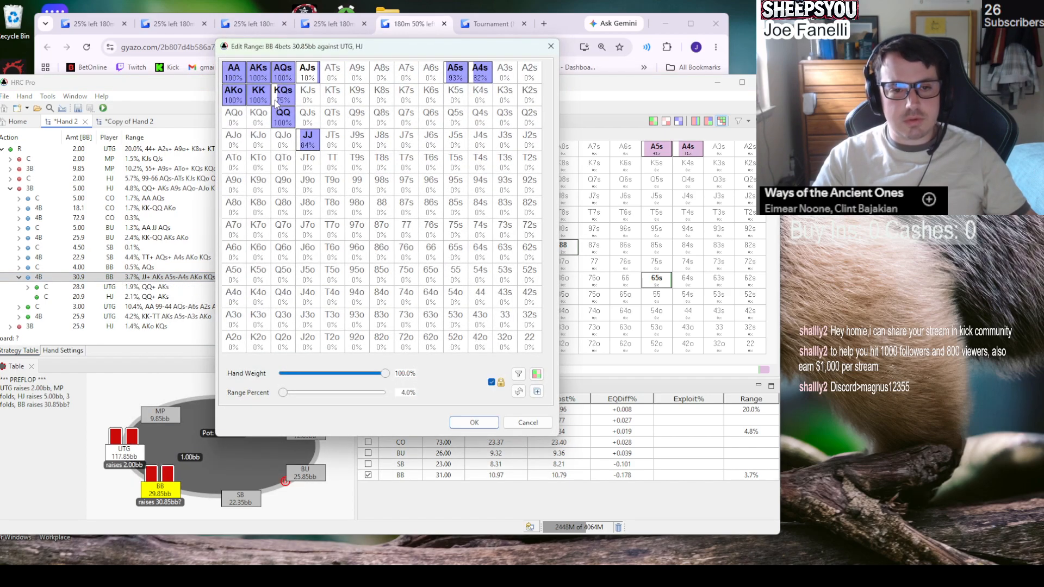
click(306, 145)
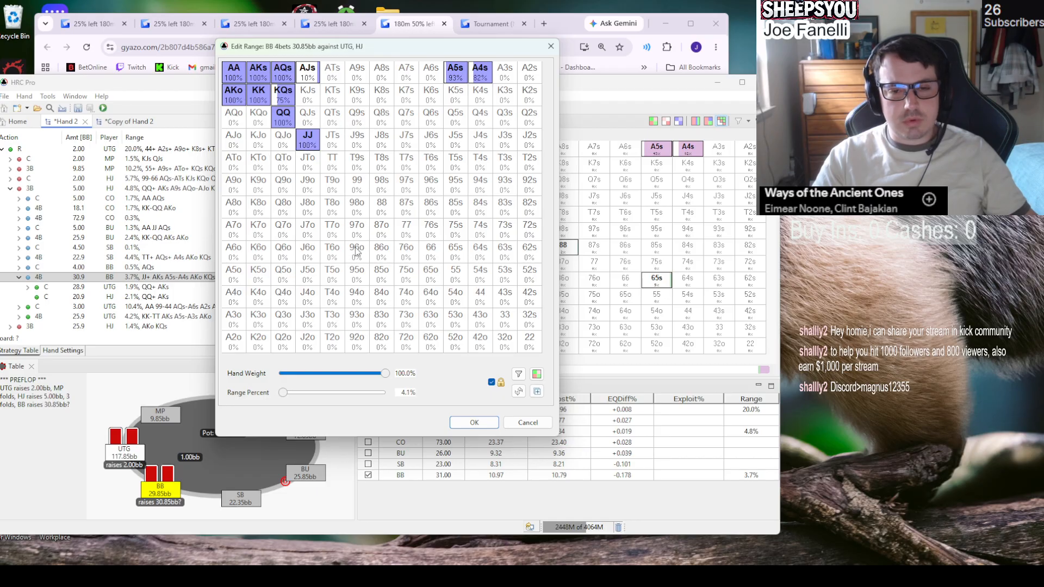
click(462, 423)
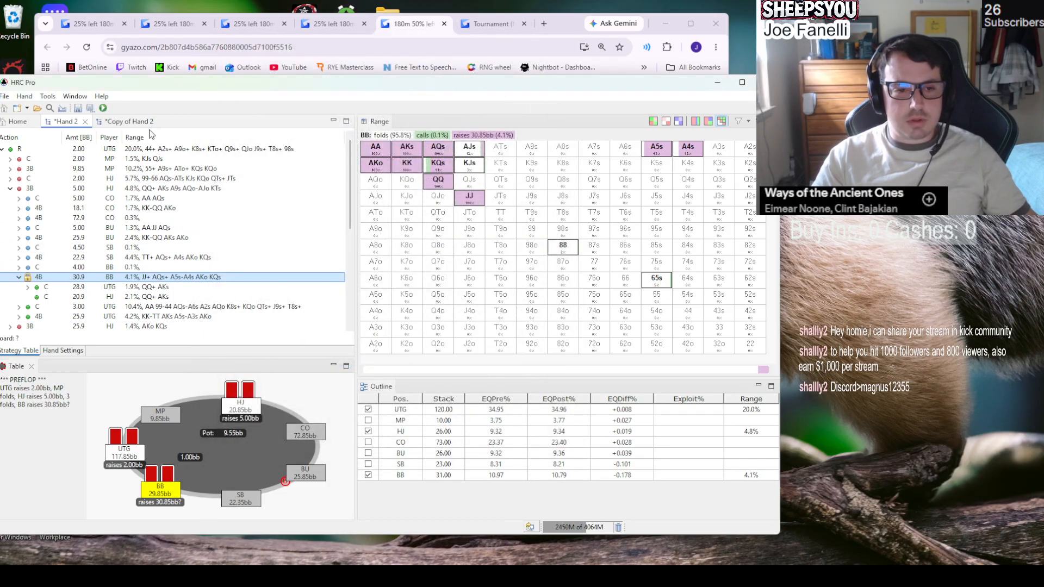
- Run a Nash calculation on the subtree of HJ's 20.9bb call, using HRC 4.0 and sampling until a CI of 5.0
click(123, 299)
mouse_move(123, 299)
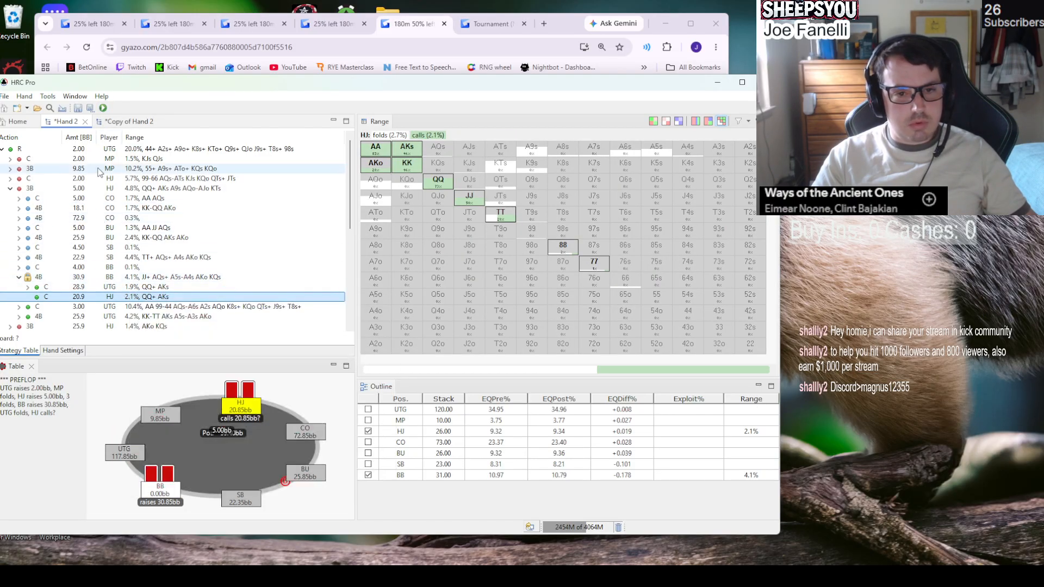
click(103, 108)
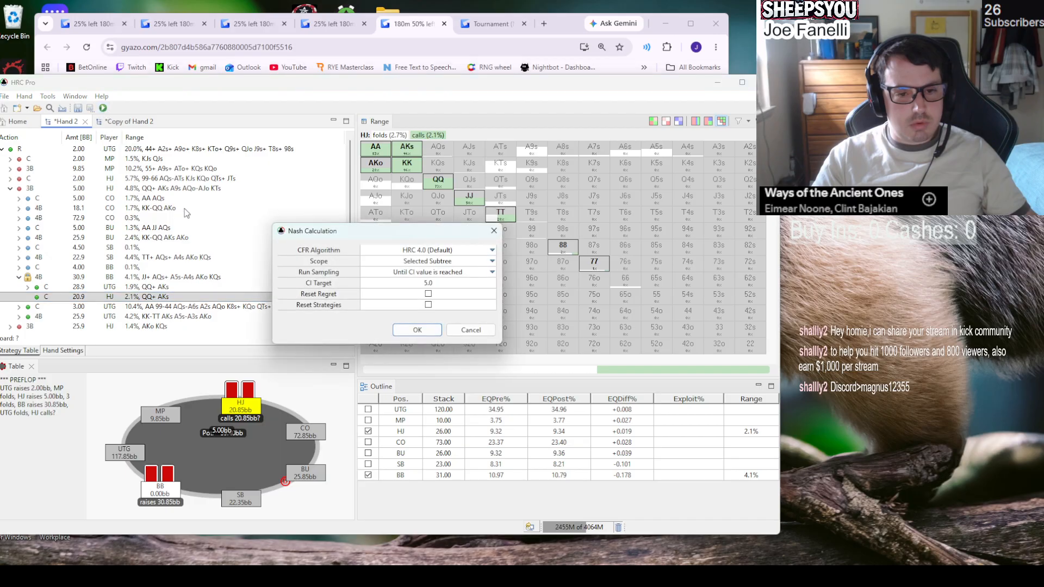
click(415, 330)
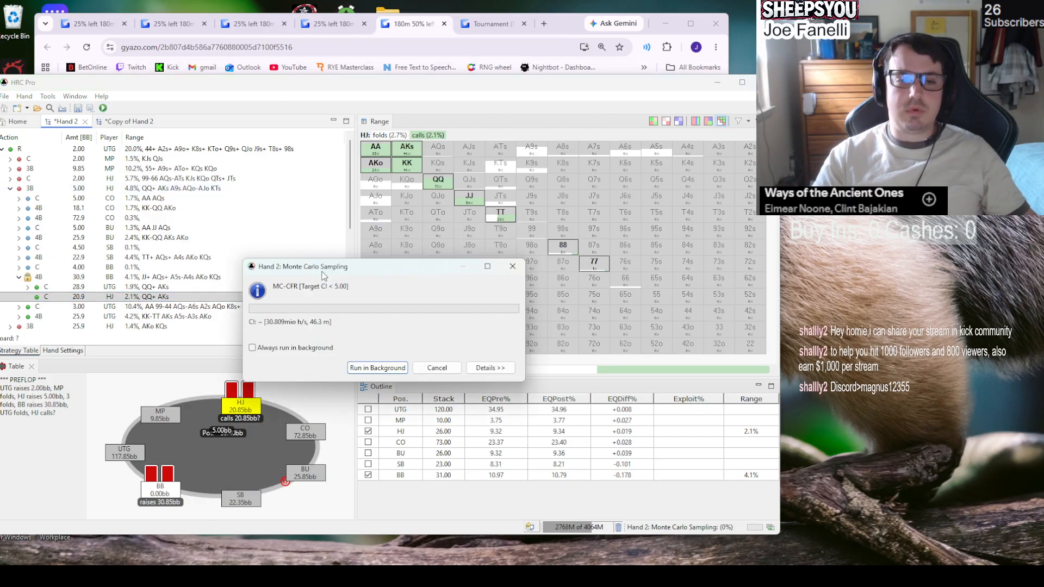
drag(322, 274, 345, 298)
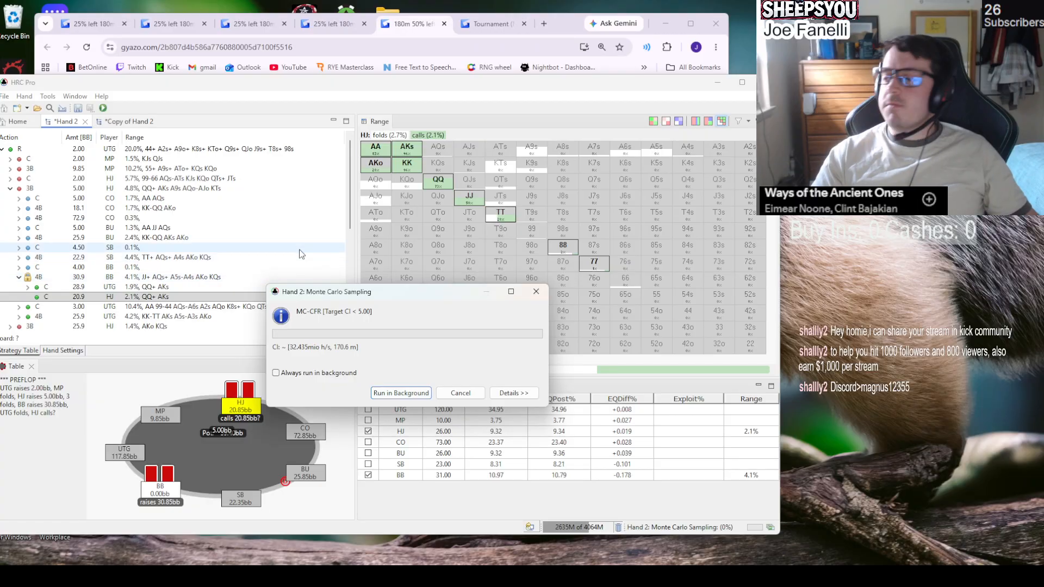
mouse_move(293, 245)
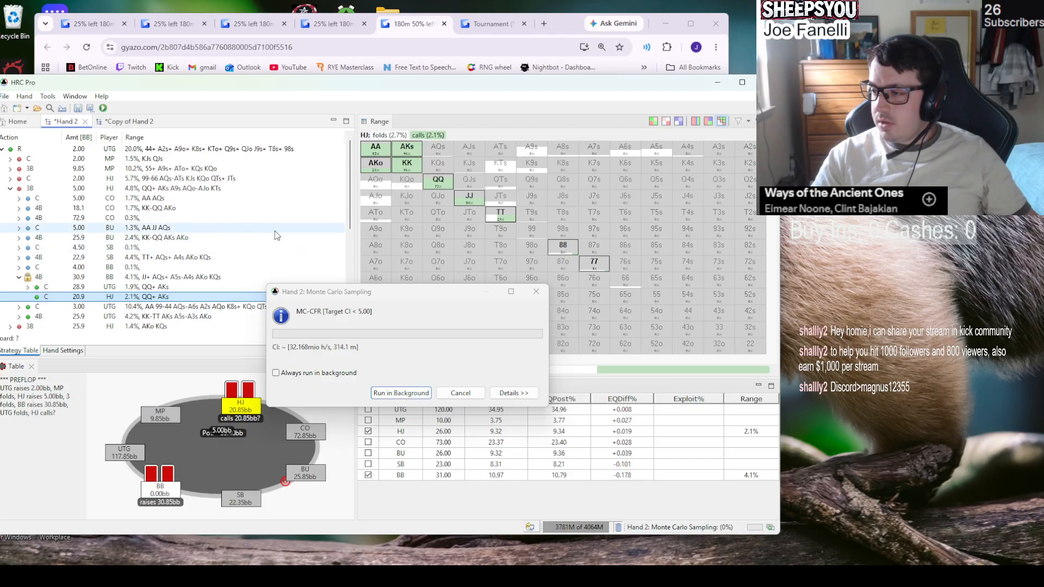
mouse_move(270, 230)
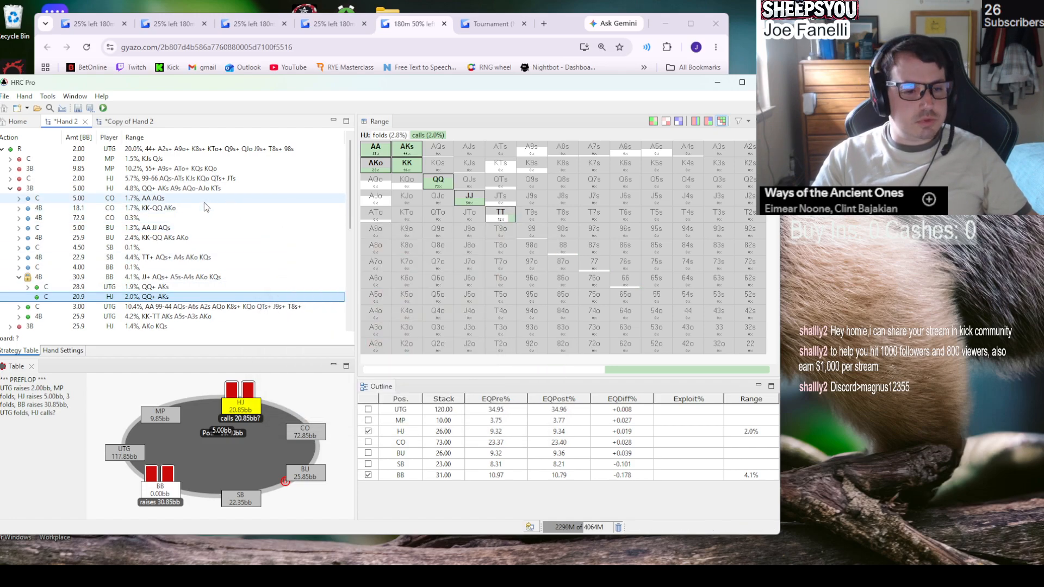
- Compare HJ's recalculated 20.9bb call with BB's locked 4-bet range, checking the equity details of AQs in both
click(166, 278)
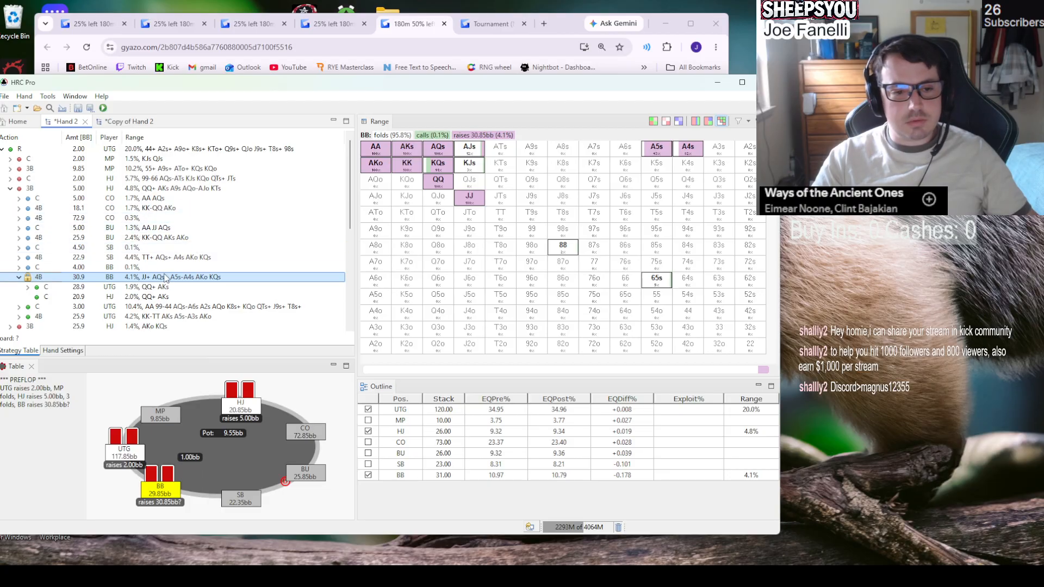
click(163, 297)
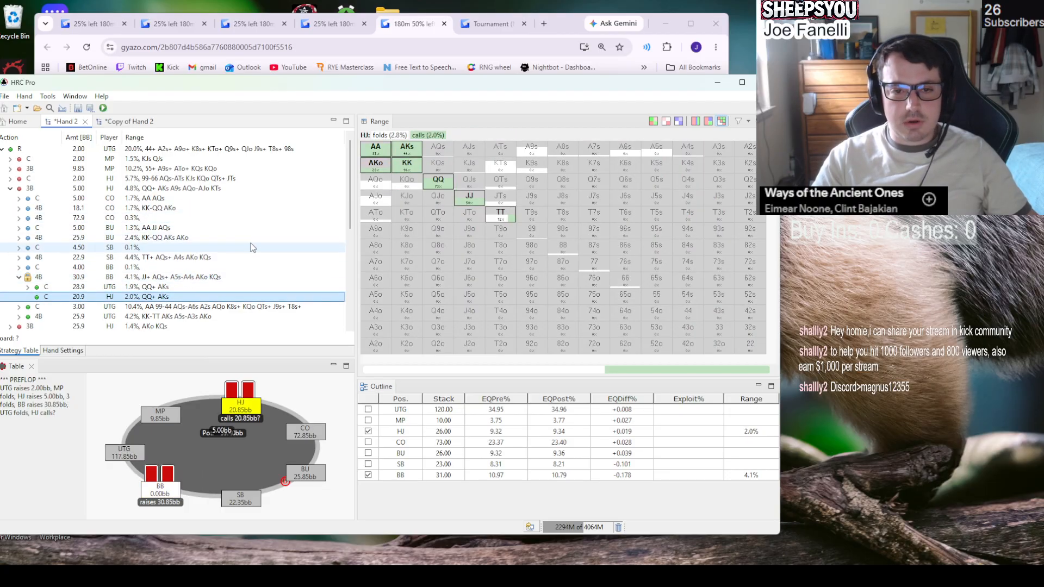
click(119, 277)
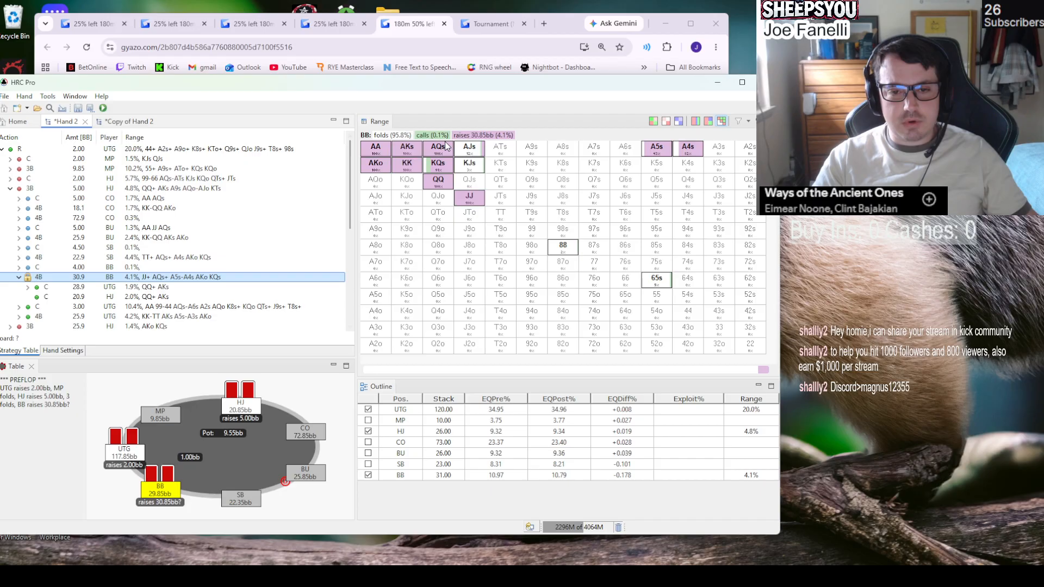
click(427, 175)
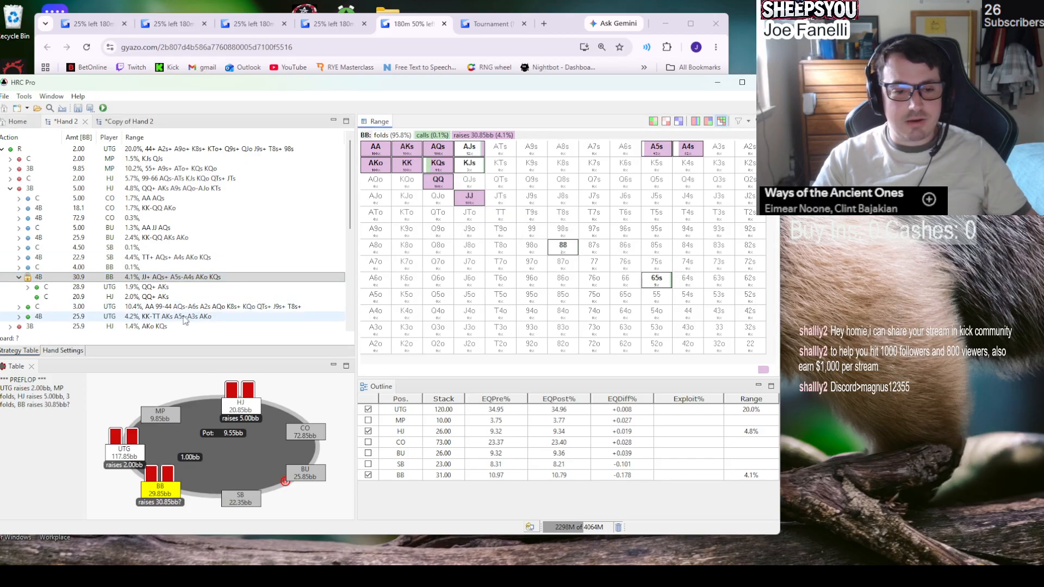
click(127, 296)
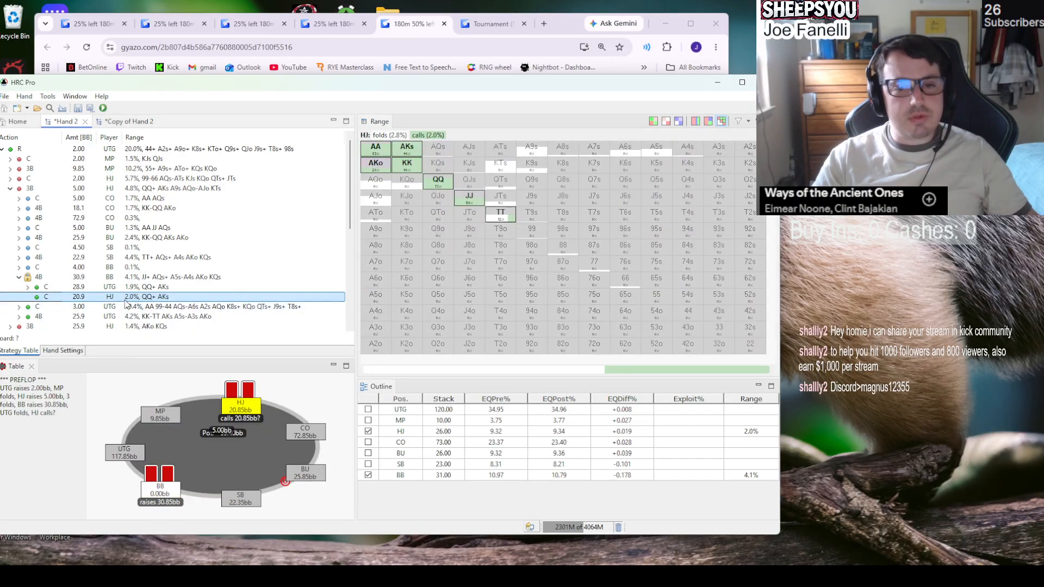
click(436, 151)
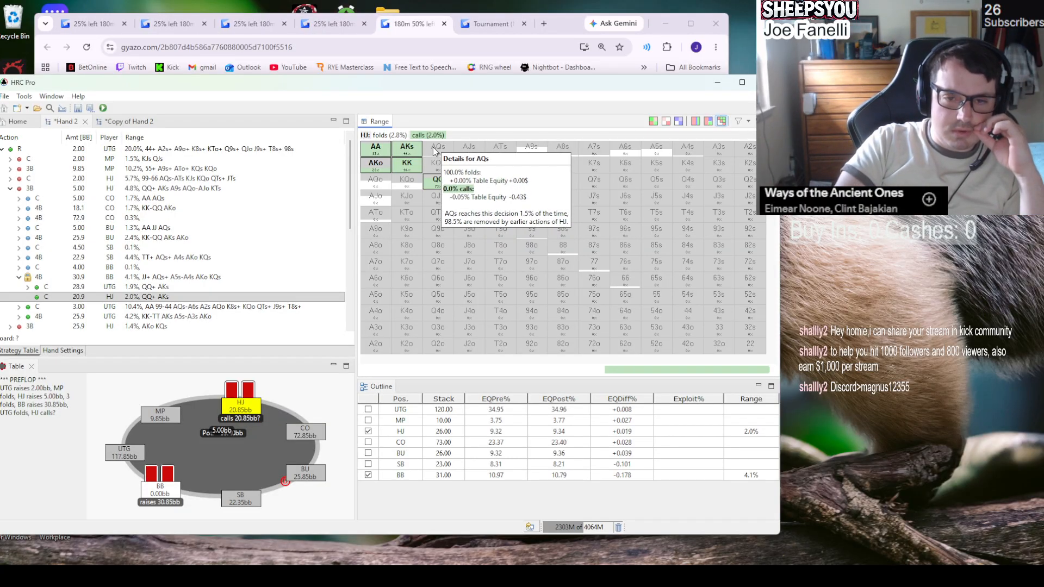
click(245, 276)
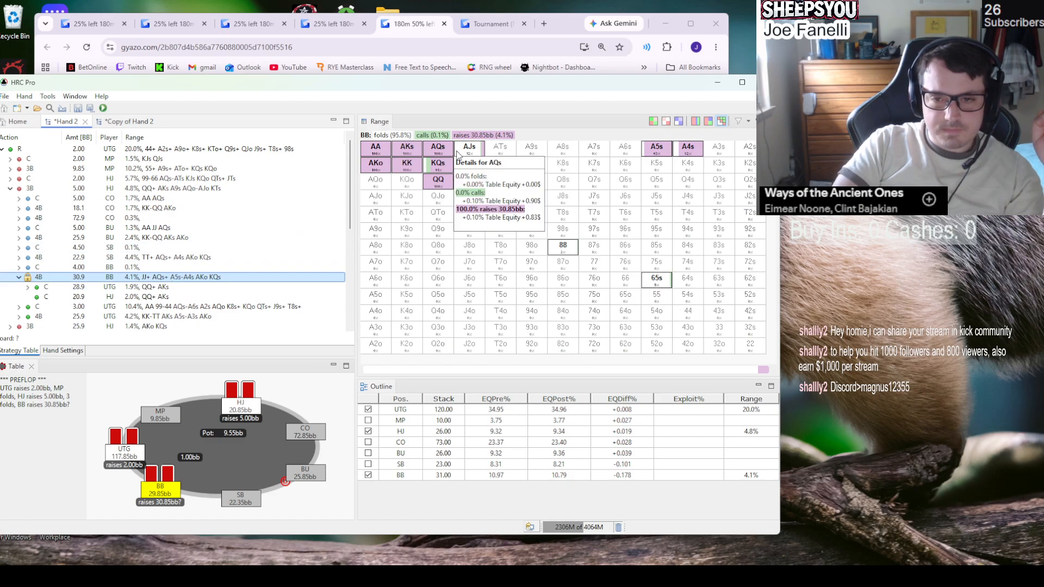
- Compare HJ's 20.9bb call against BB's locked 4-bet in Hand 2 with HJ's call against UTG's 4-bet in Copy of Hand 2
click(446, 151)
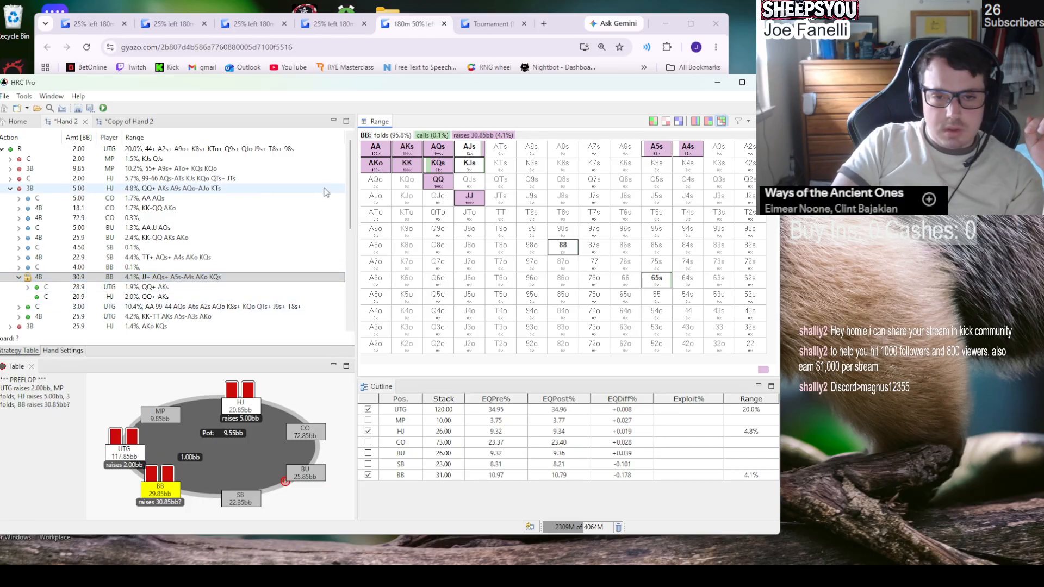
click(123, 297)
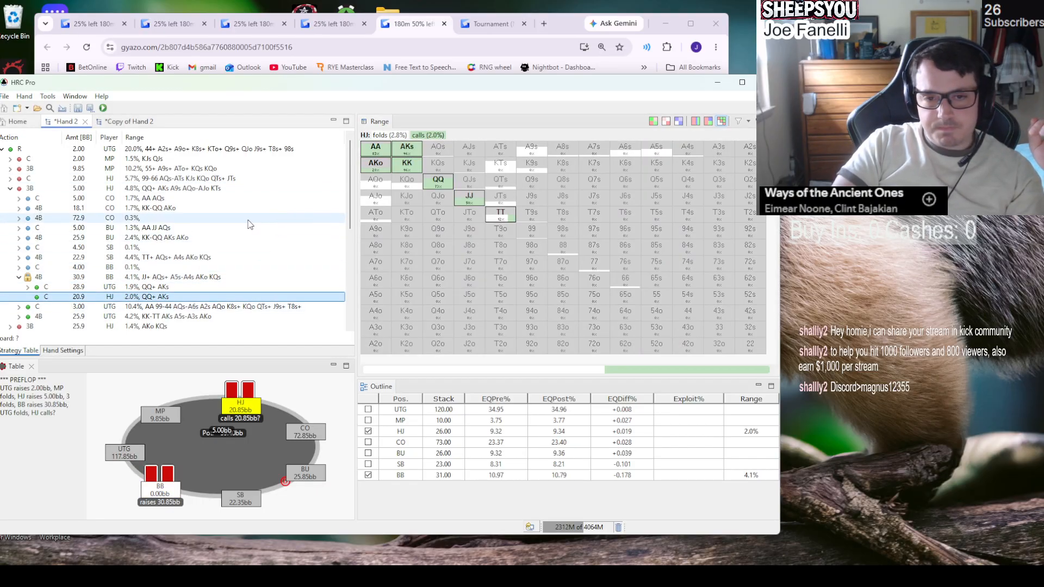
click(436, 151)
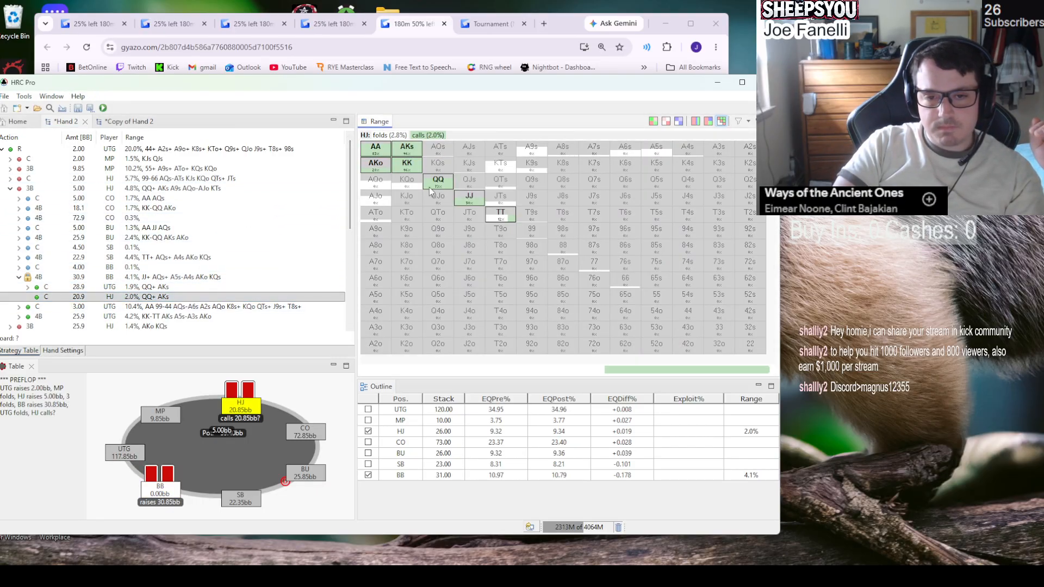
mouse_move(507, 219)
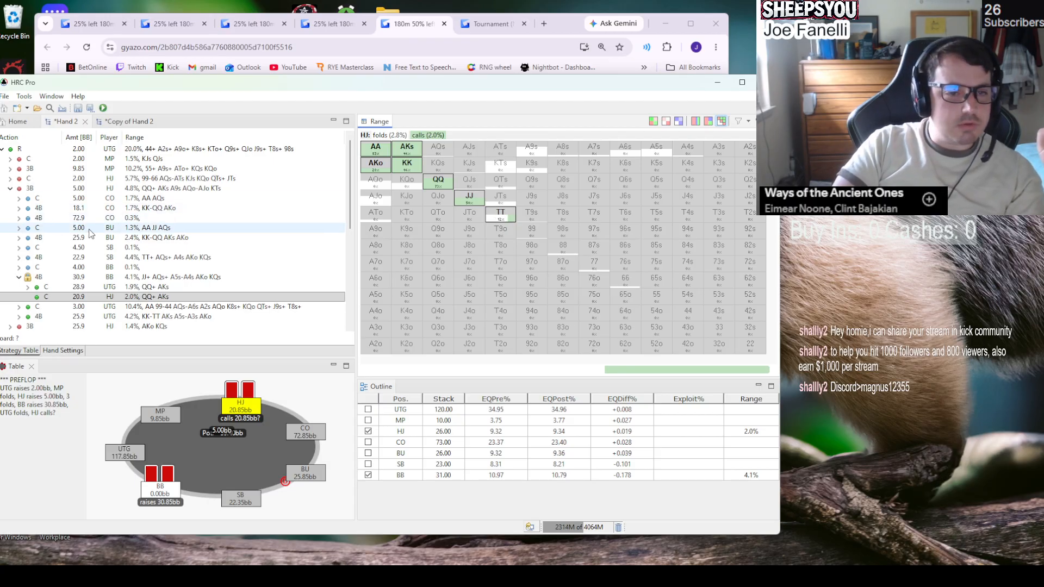
click(110, 123)
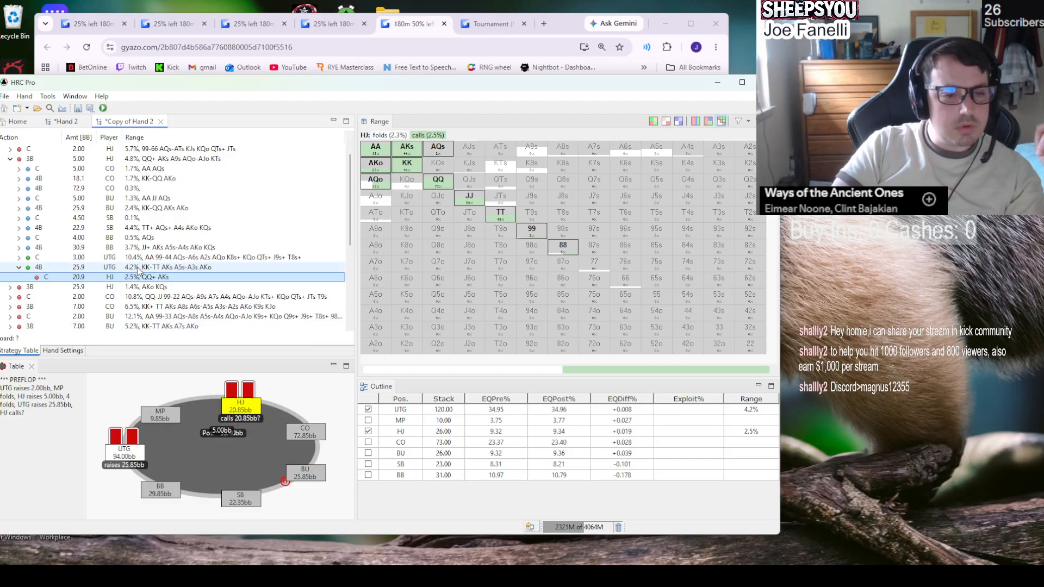
- Edit BB's 30.9bb 4-bet range against UTG and HJ in Copy of Hand 2, setting A5s to 25% and A4s to 0%
click(118, 249)
double_click(175, 248)
click(451, 76)
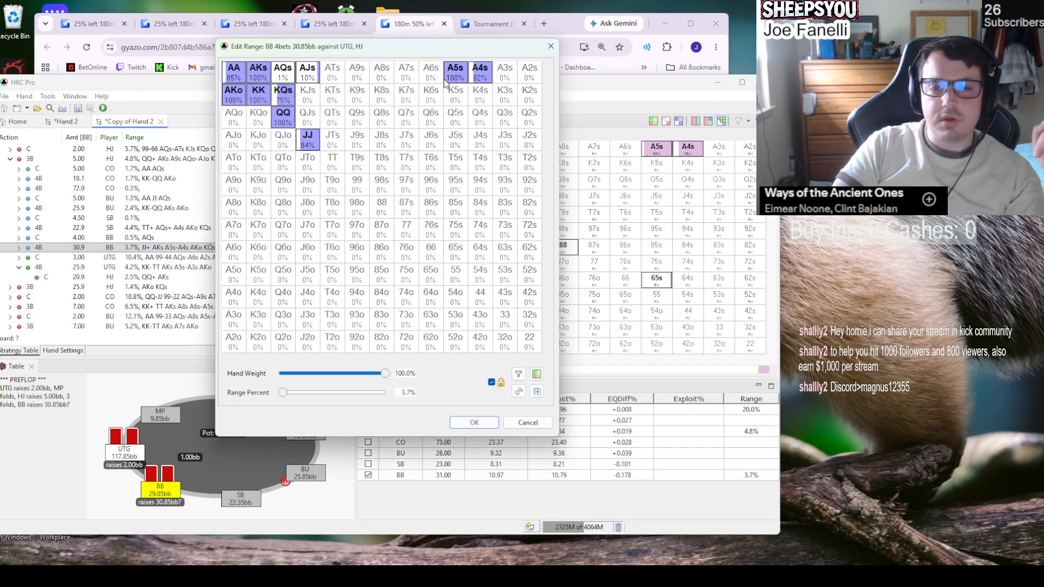
click(452, 77)
click(479, 79)
click(479, 79)
click(311, 377)
click(305, 376)
click(454, 75)
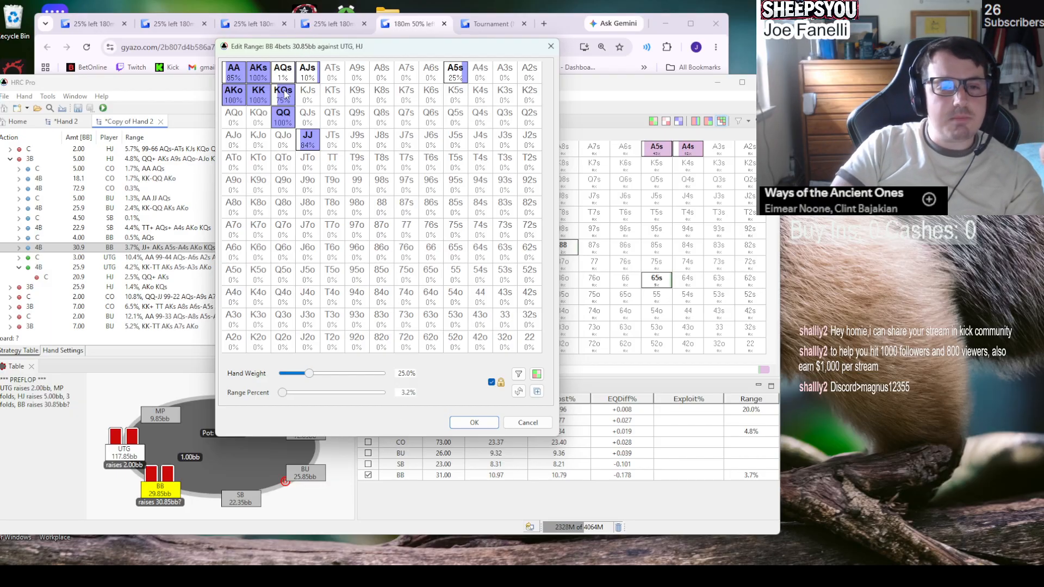
- Set AQs to 100%, AJs to 20% and KQs to 0% in BB's 4-bet range
drag(389, 47, 390, 33)
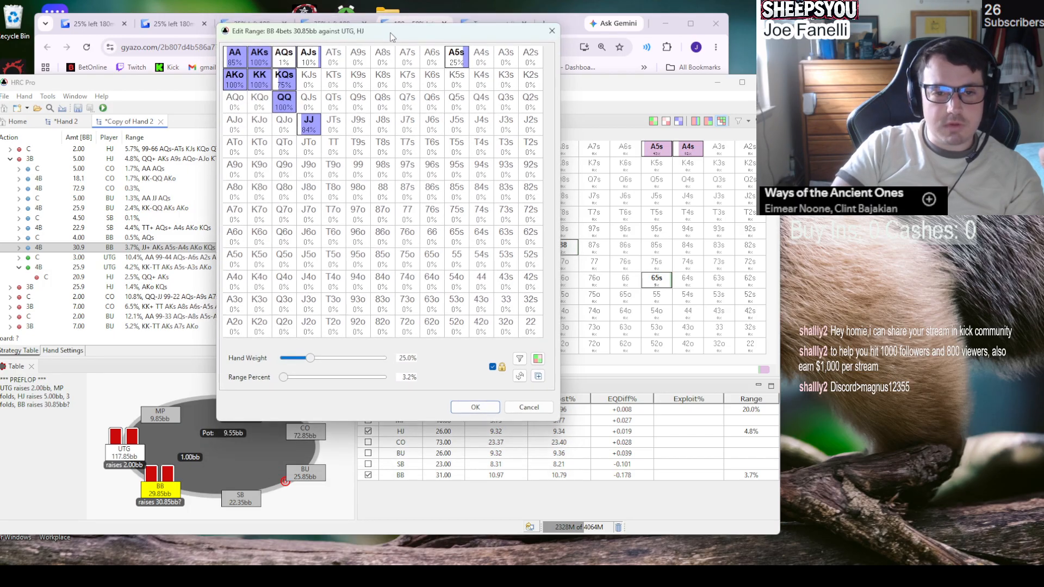
click(285, 58)
drag(311, 358, 387, 358)
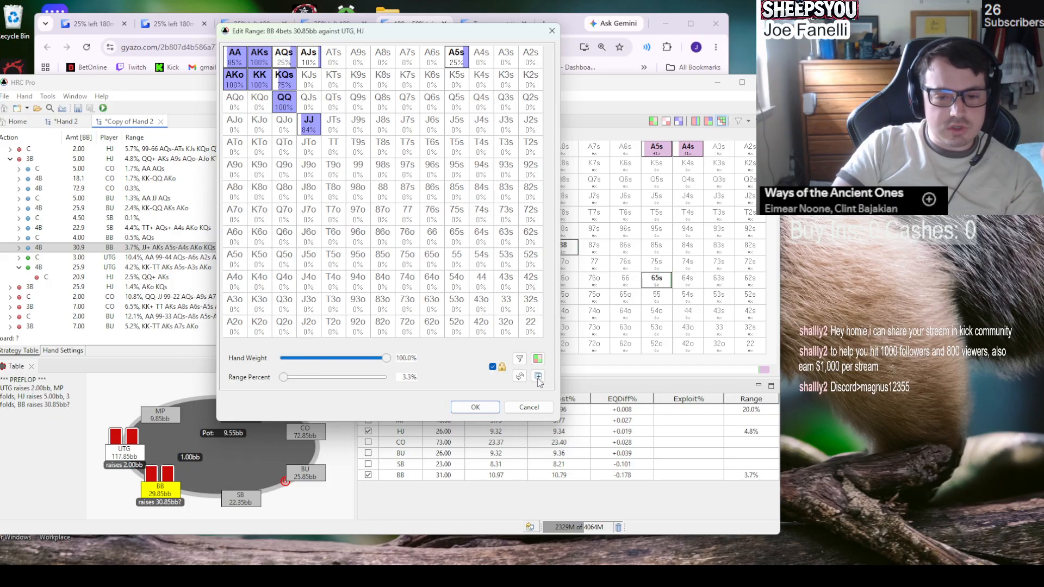
click(281, 58)
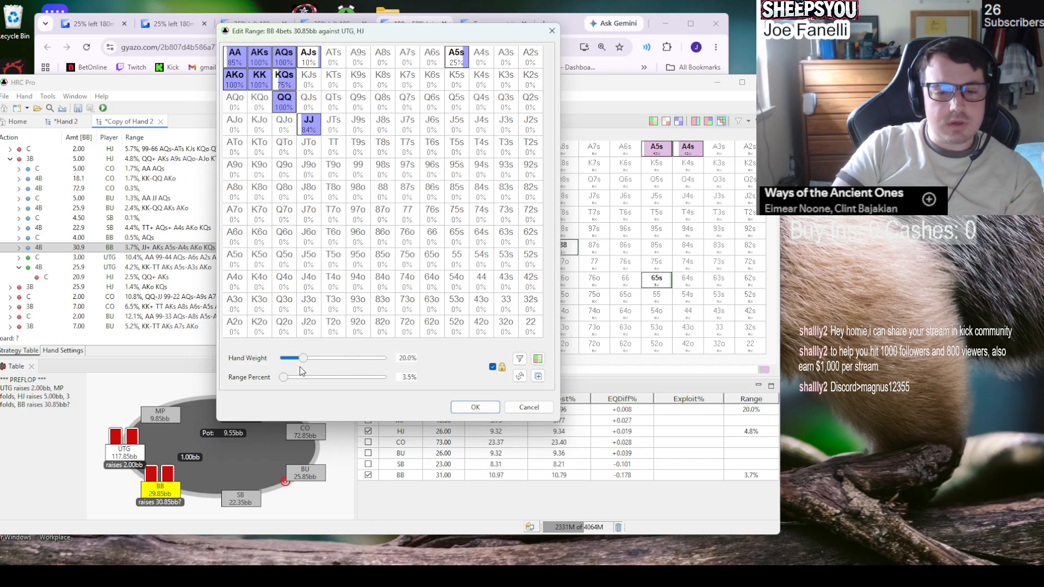
click(309, 56)
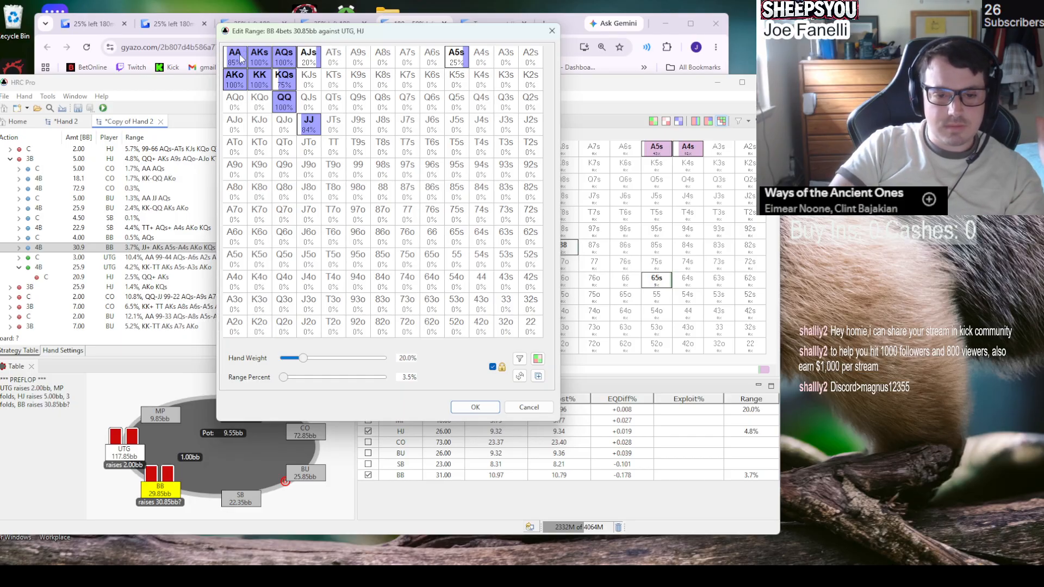
drag(302, 358, 464, 358)
click(285, 81)
click(276, 86)
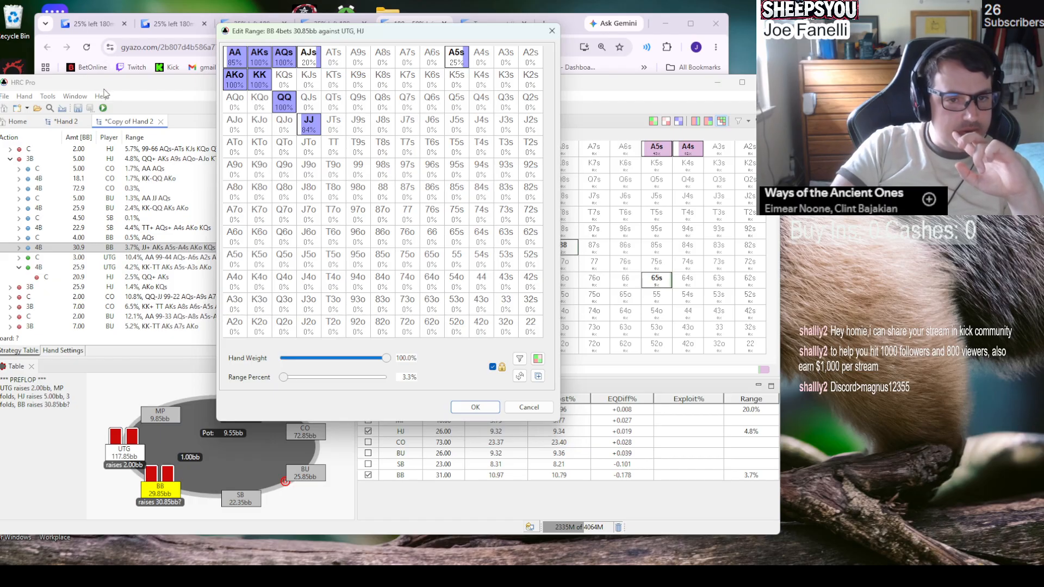
- Set AA and JJ to 100% and AQo to 20% in BB's 4-bet range
click(232, 60)
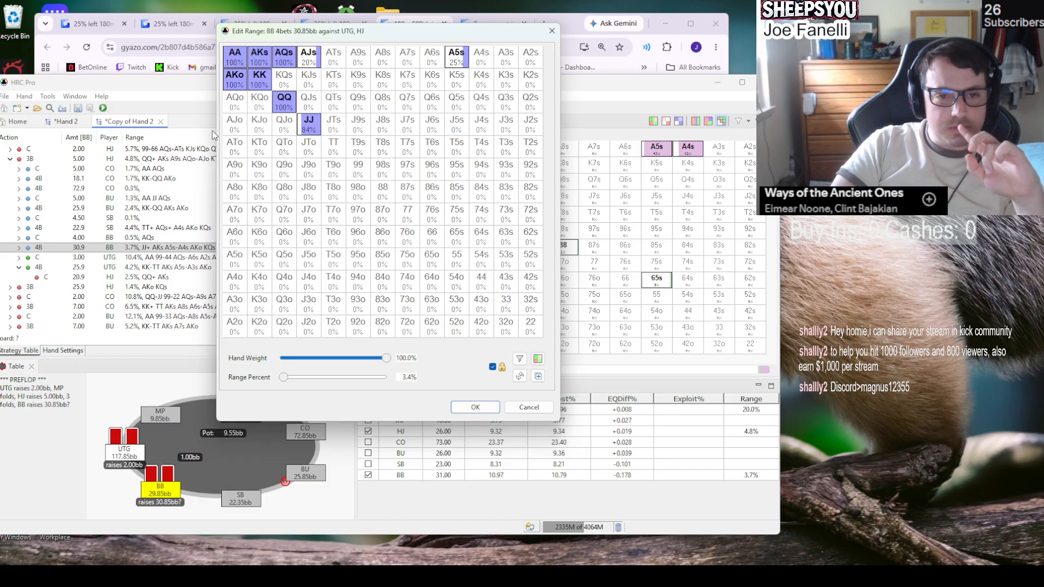
click(308, 129)
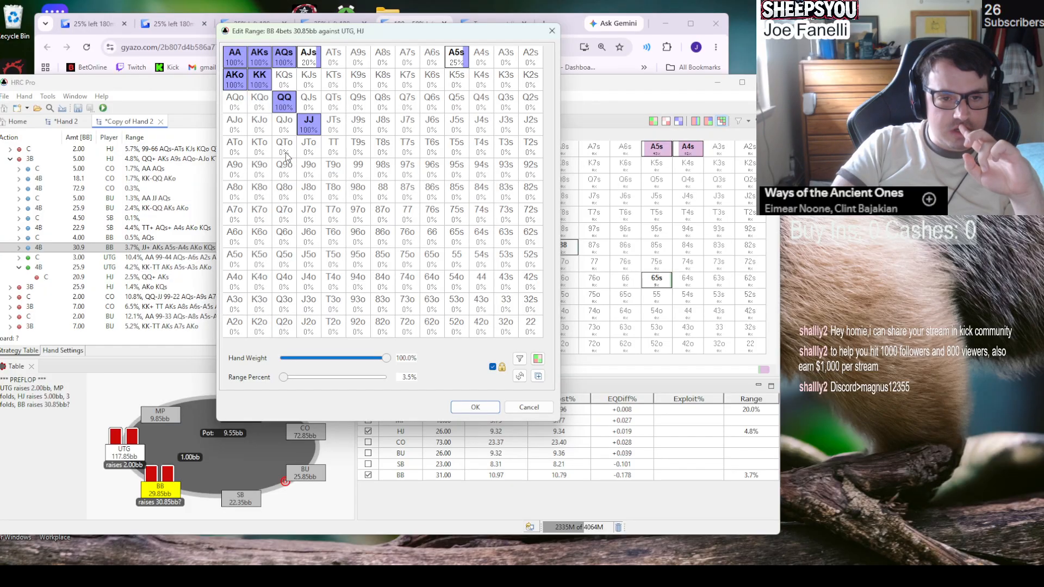
drag(383, 358, 305, 358)
click(235, 104)
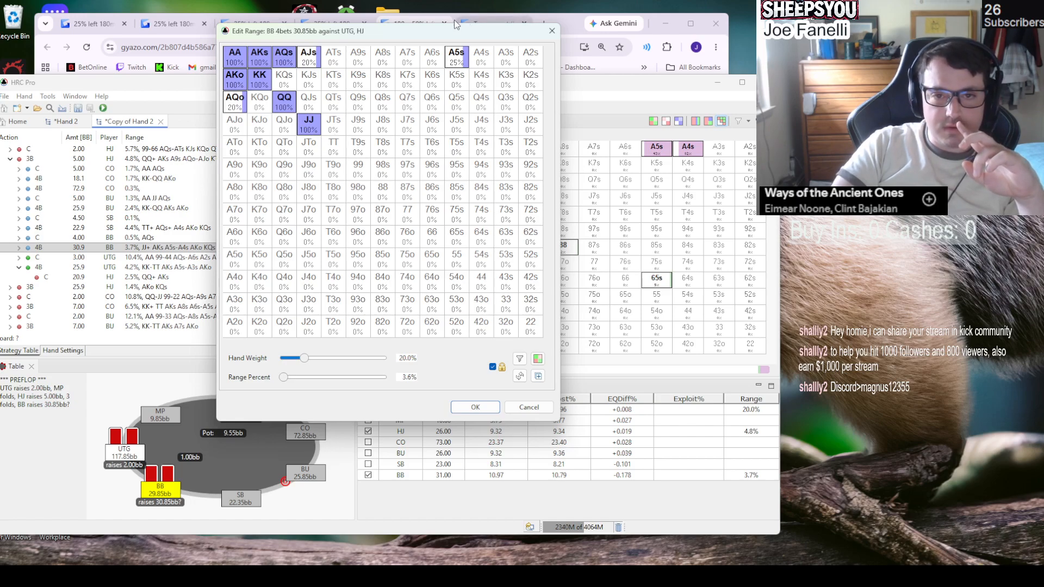
- Switch to Chrome to review the ClubWPT table capture of the pocket-tens hand, then return to BB's range in HRC Pro
click(409, 24)
click(333, 24)
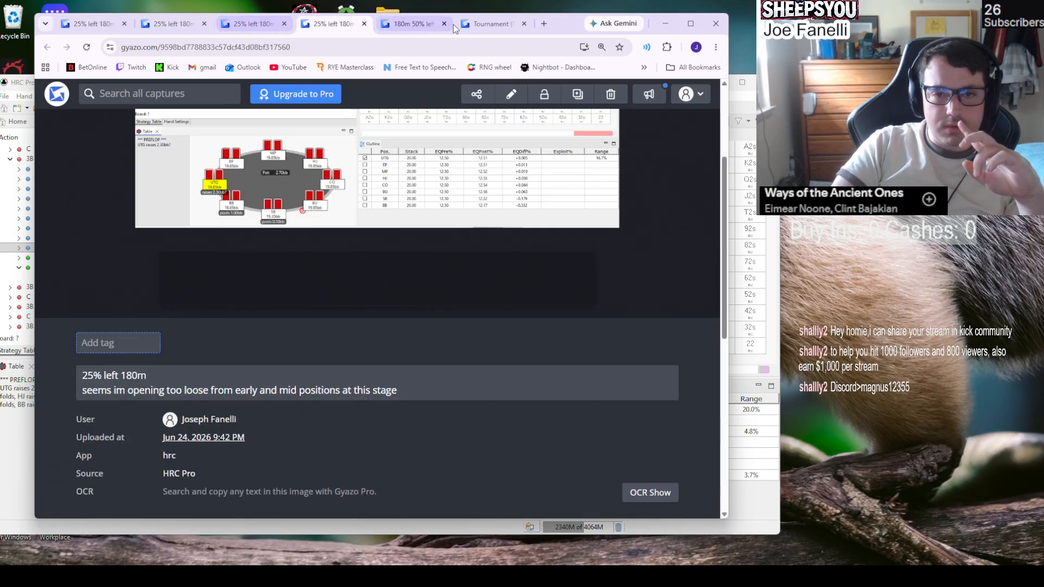
click(490, 24)
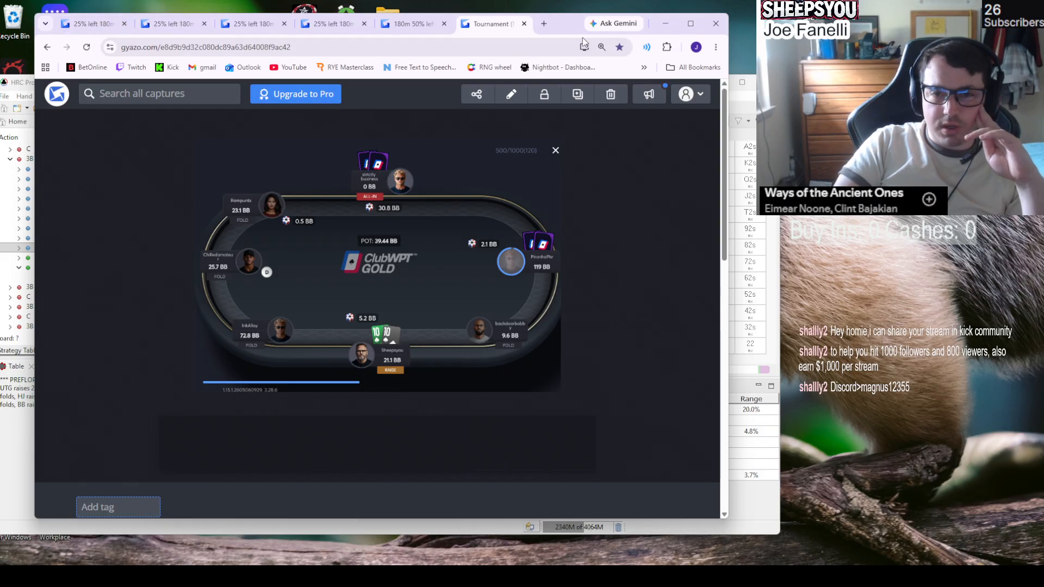
key(alt+Tab)
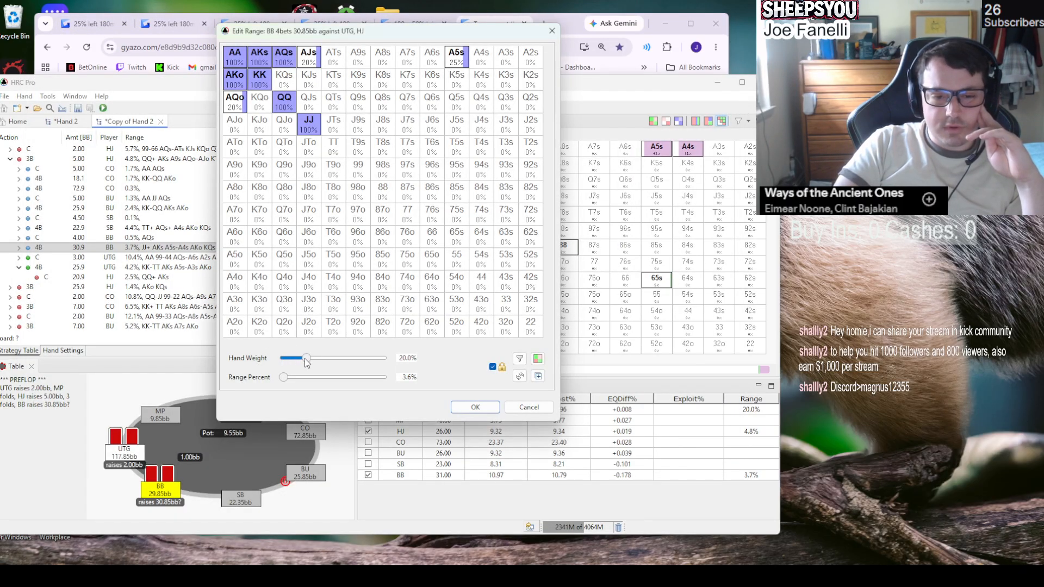
- Set TT to 50% and 99 to 10%, and apply the locked 4-bet range for BB
drag(303, 357, 334, 364)
click(333, 144)
drag(335, 359, 296, 360)
click(364, 173)
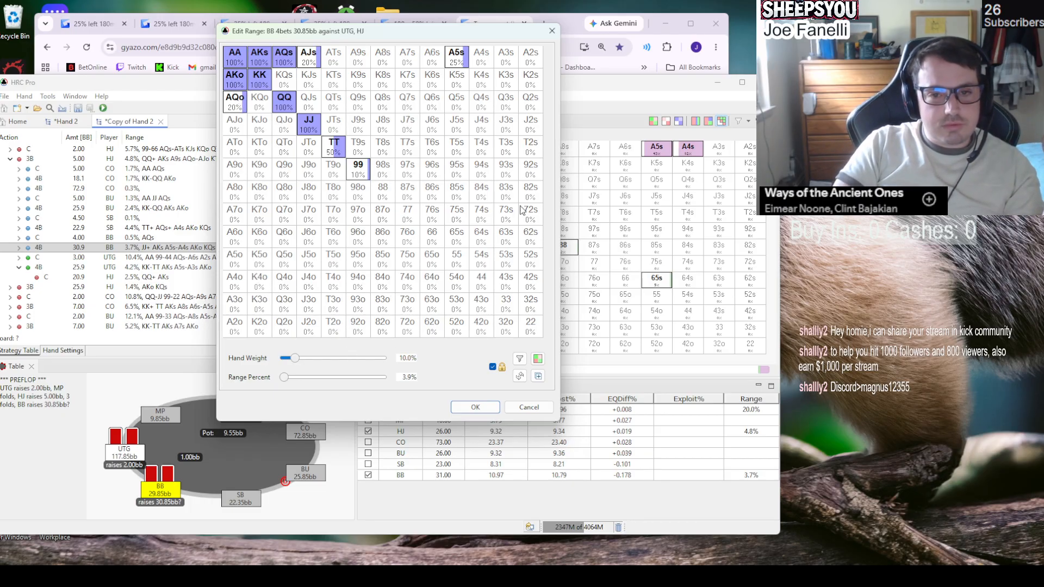
click(468, 409)
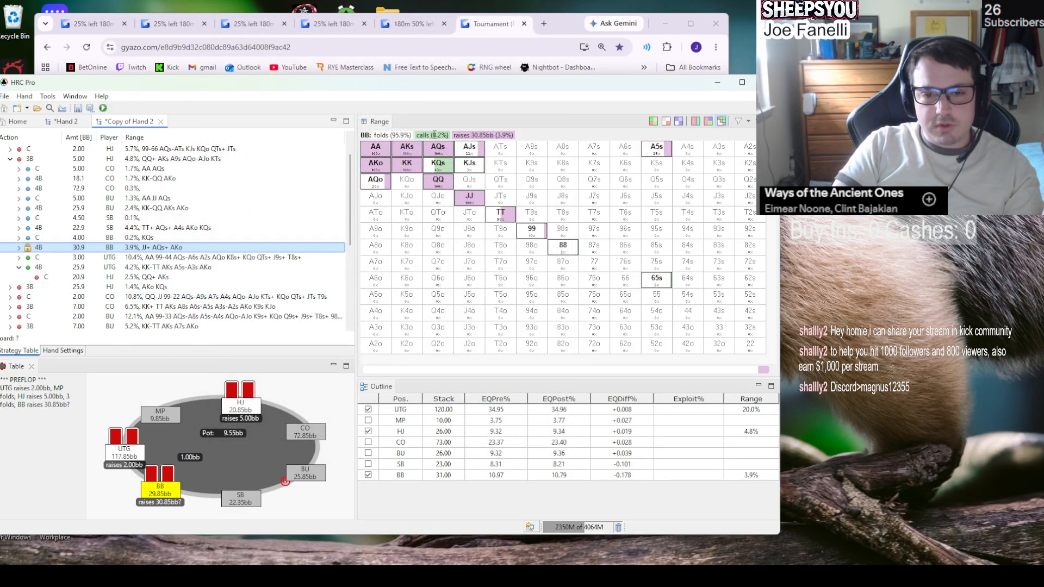
- Prune BB's 4.00bb call against UTG's raise and HJ's 3-bet from the tree of Copy of Hand 2
right_click(134, 260)
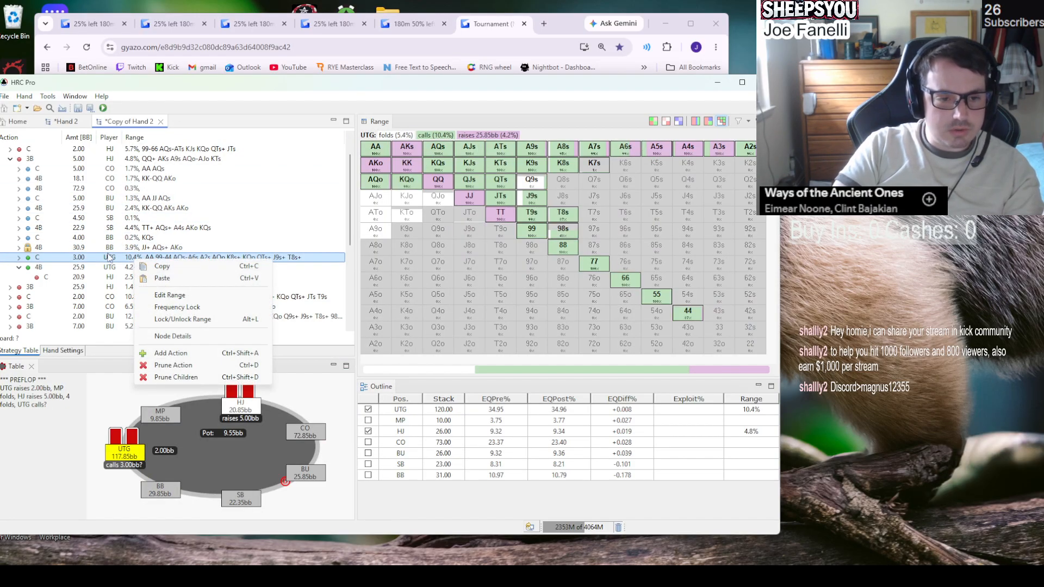
click(141, 238)
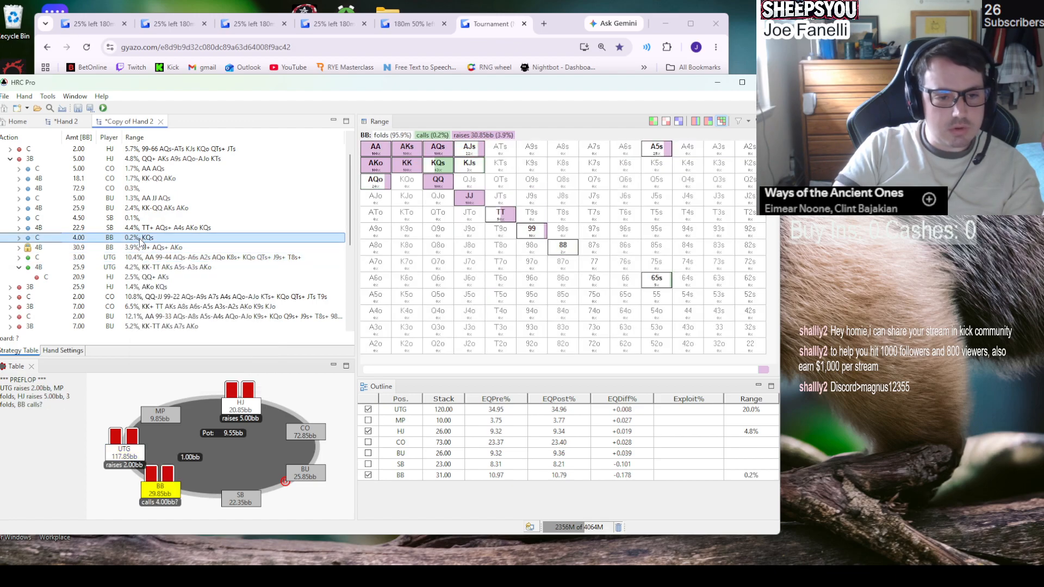
right_click(141, 240)
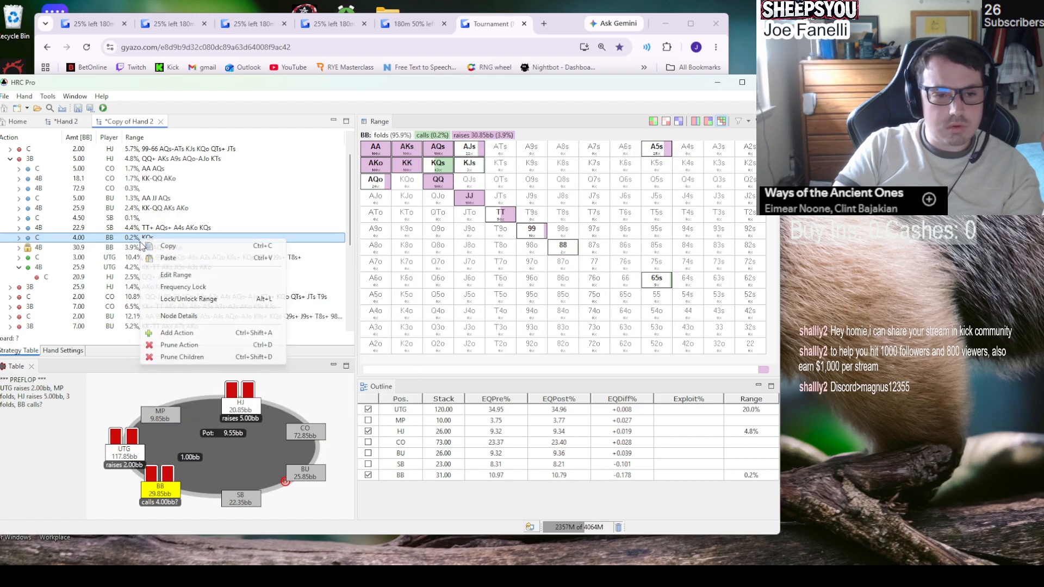
click(173, 346)
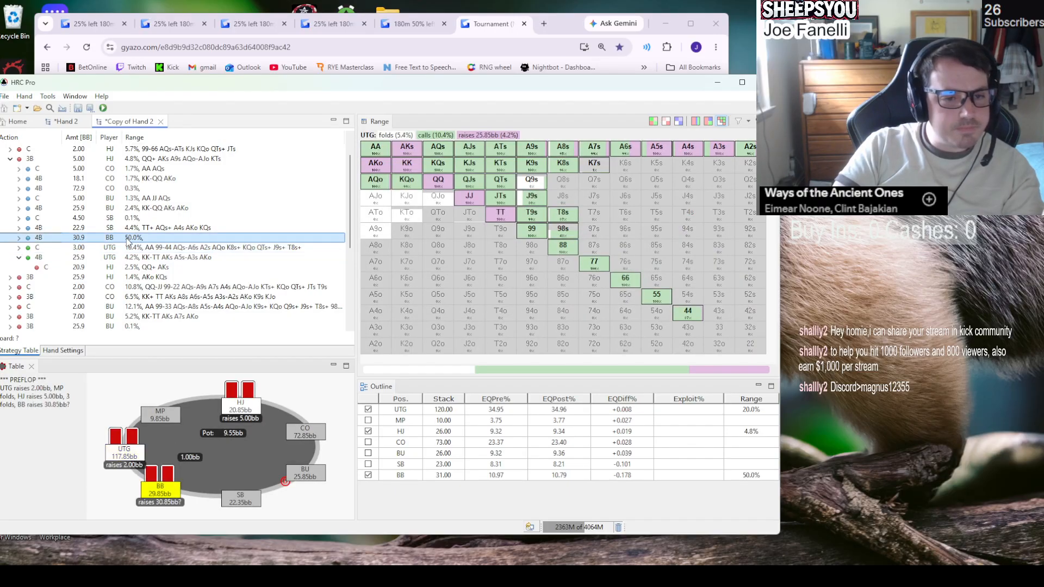
- Run a Nash calculation on the subtree of BB's 30.9bb 4-bet, using HRC 4.0 with a CI target of 5.0
click(128, 248)
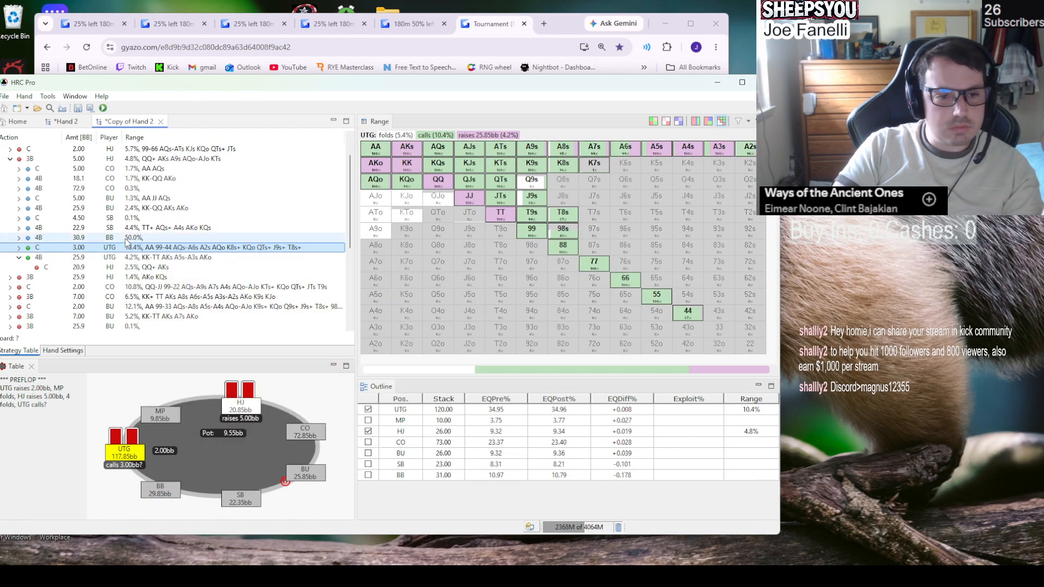
click(127, 238)
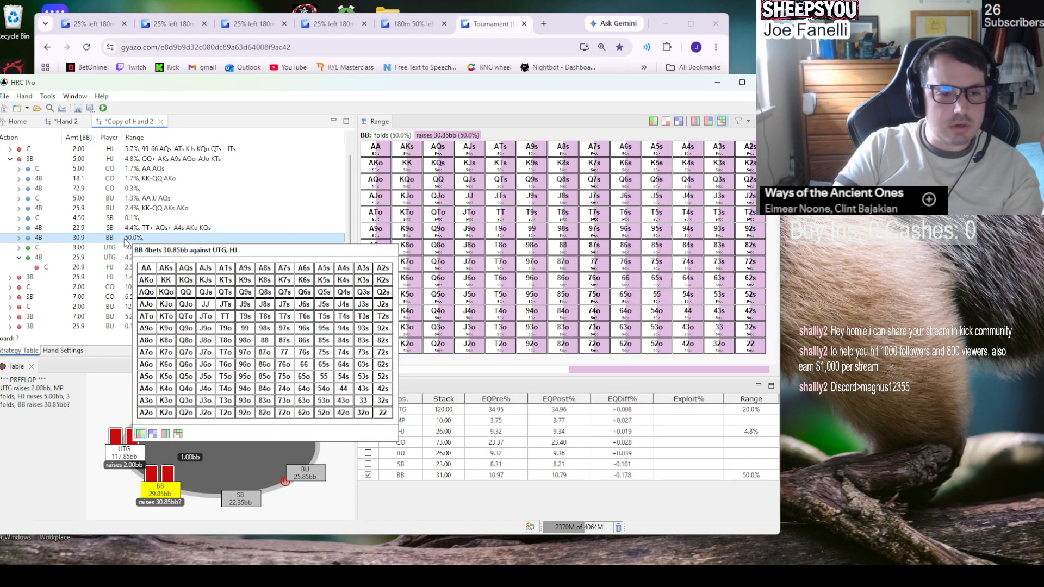
click(102, 107)
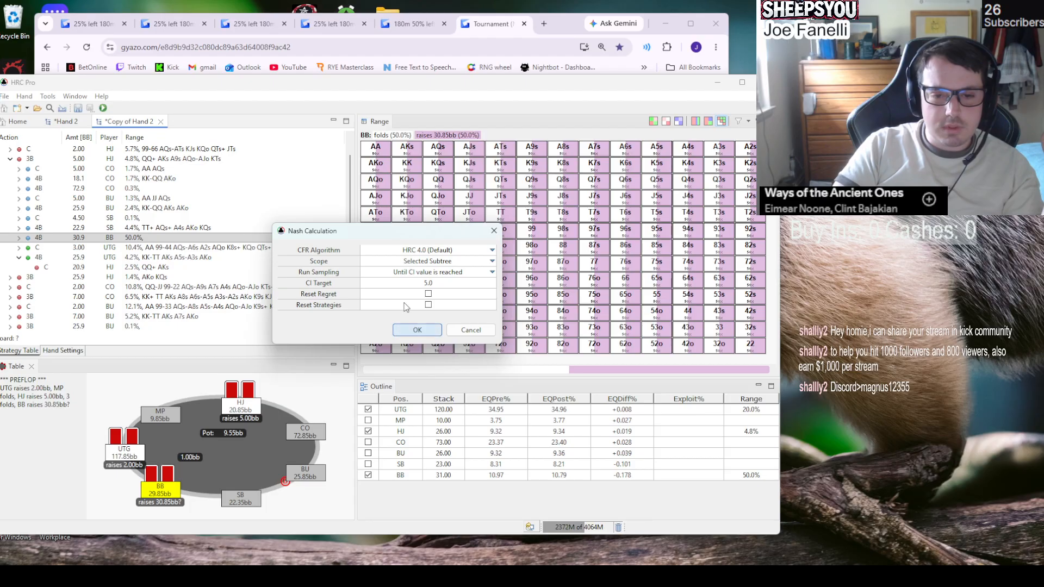
key(Return)
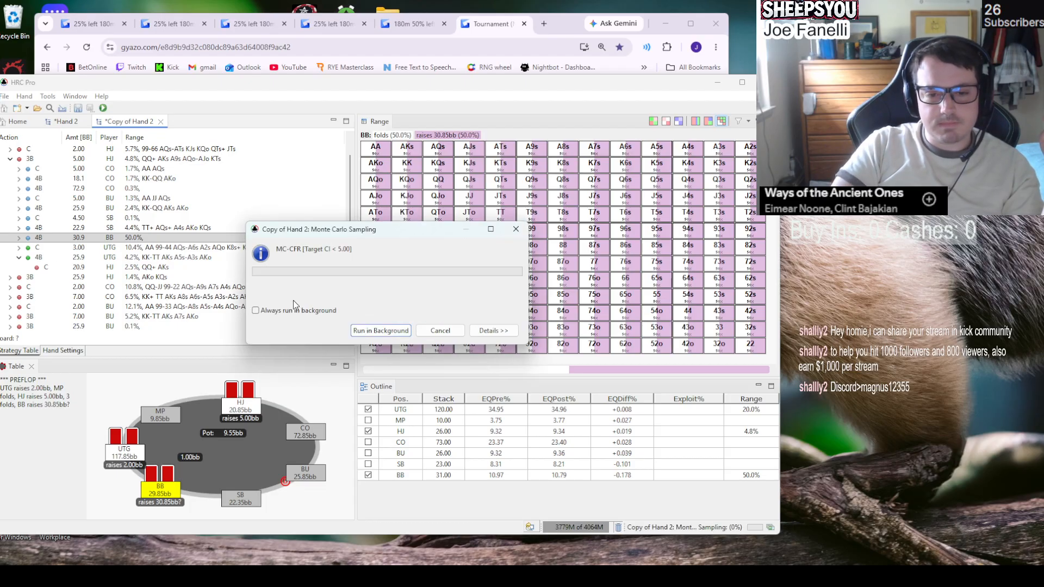
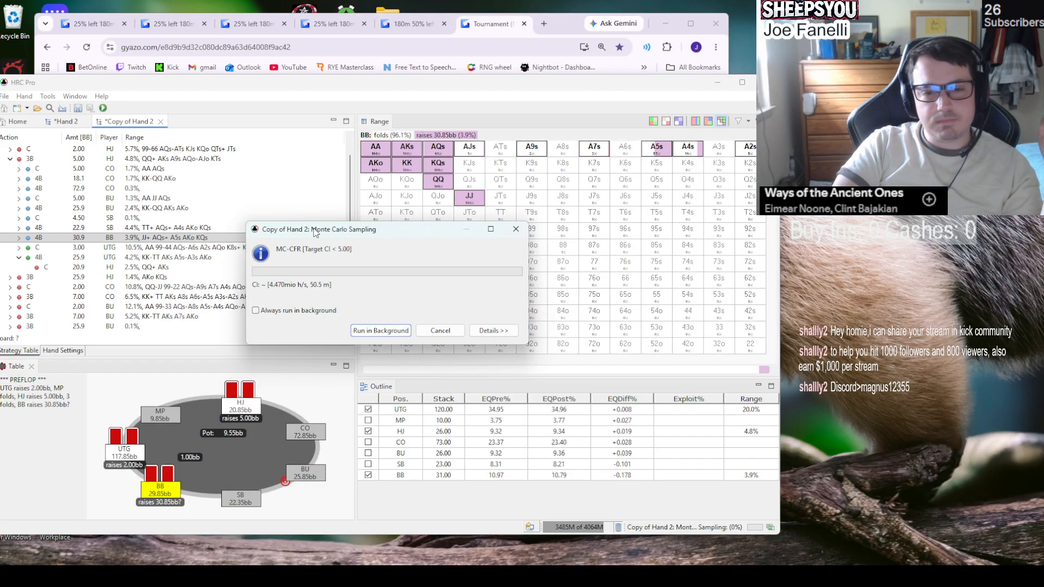
mouse_move(314, 232)
mouse_down()
mouse_move(323, 261)
mouse_move(300, 232)
mouse_up()
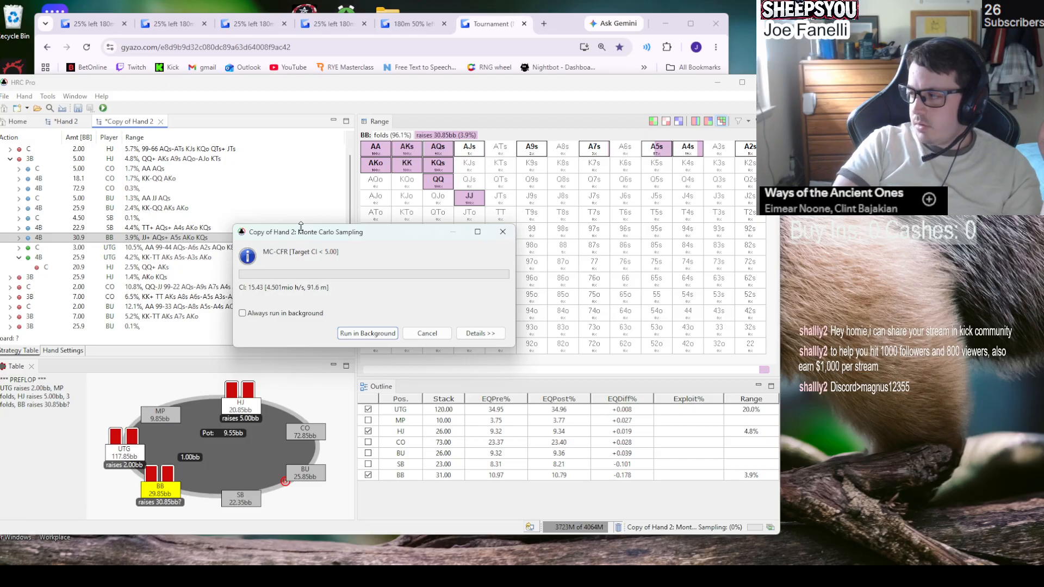
click(395, 334)
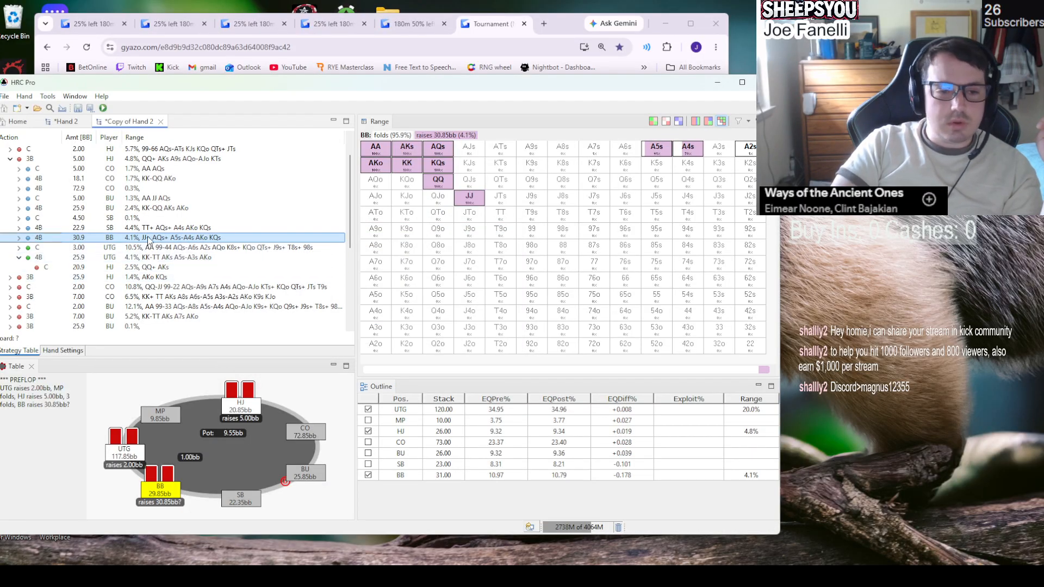
- In BB's 30.85bb 4-bet range against UTG and HJ, set AQo, AJs and 99 to 20% and TT to 50%
double_click(151, 239)
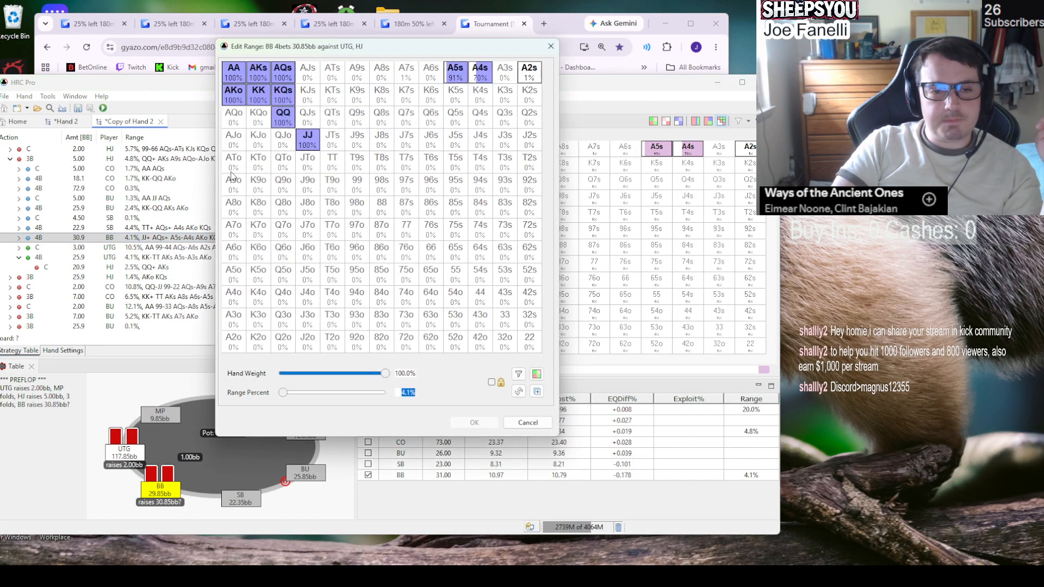
drag(385, 373, 296, 375)
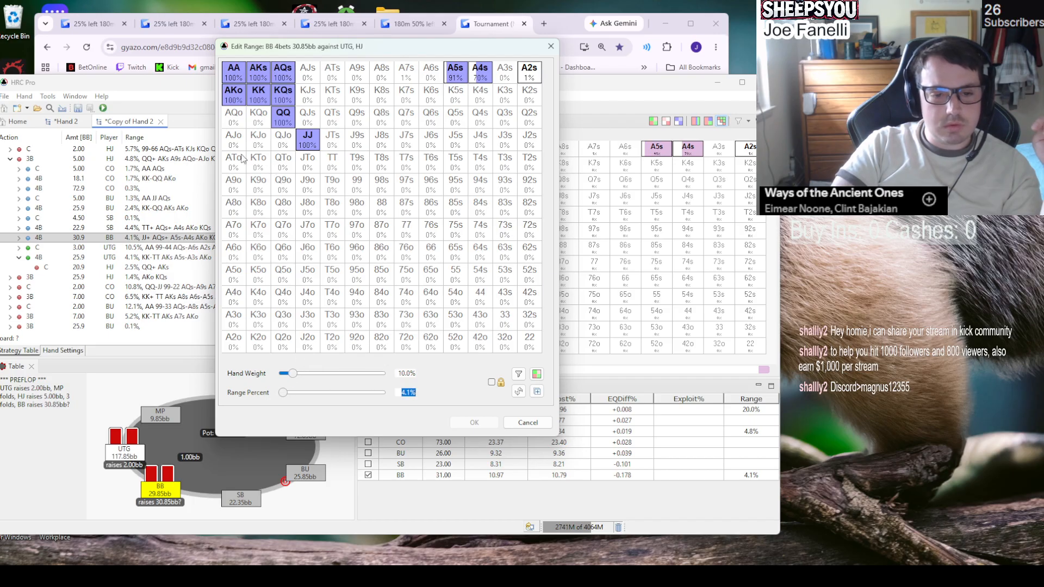
drag(291, 373, 301, 373)
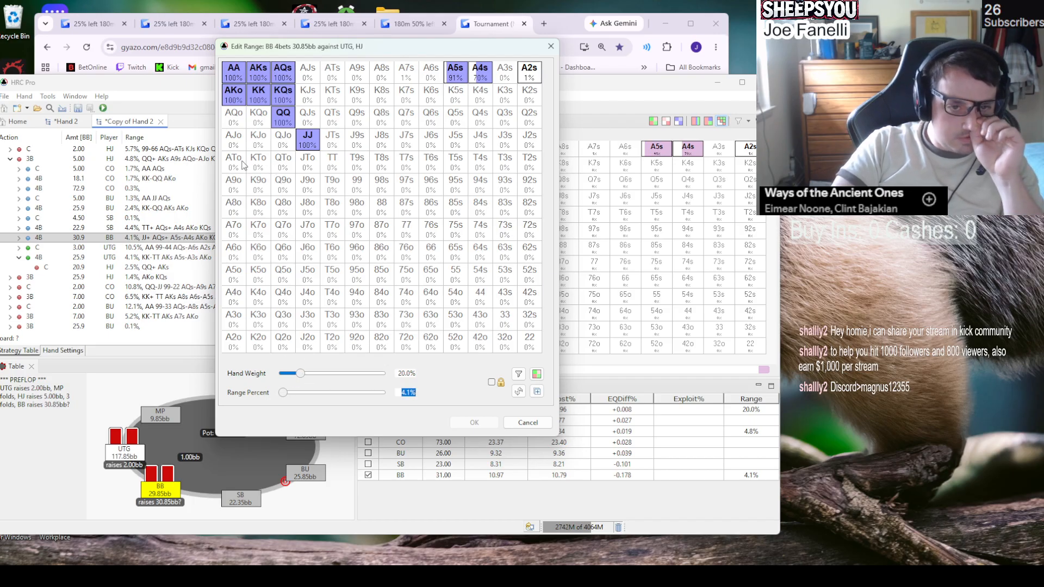
click(234, 114)
click(307, 72)
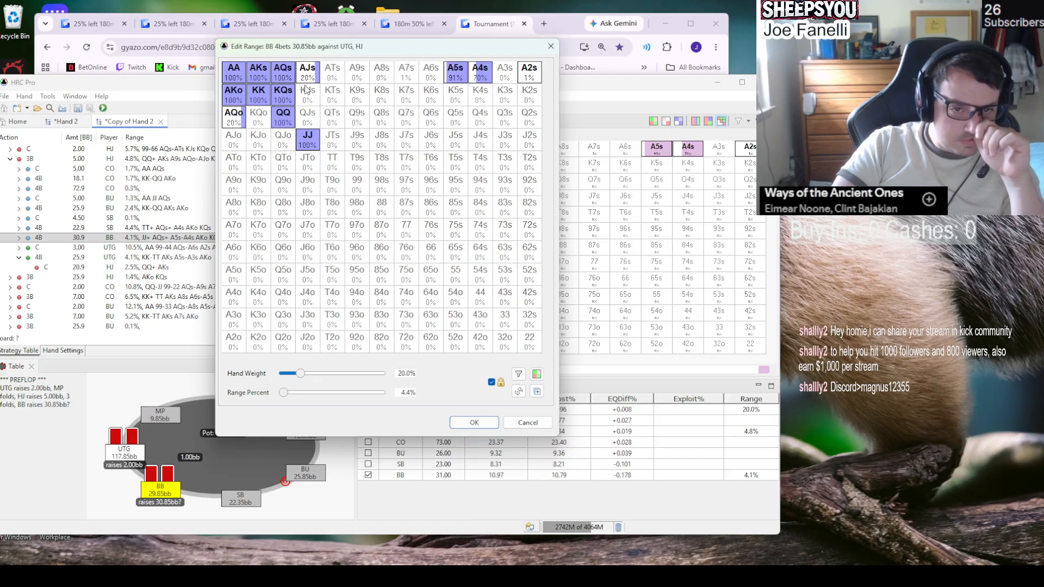
click(358, 187)
drag(301, 374, 333, 375)
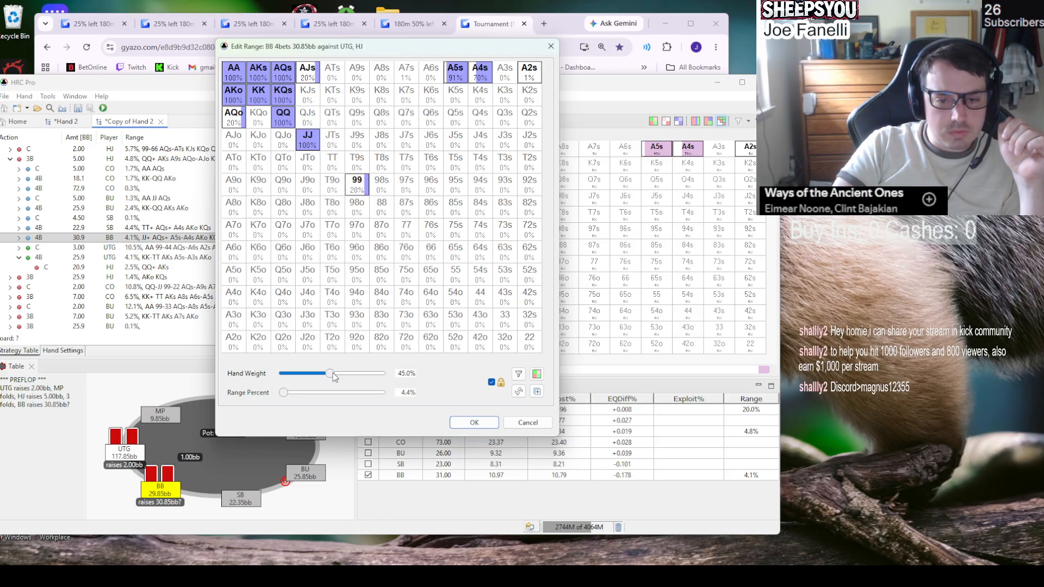
click(335, 166)
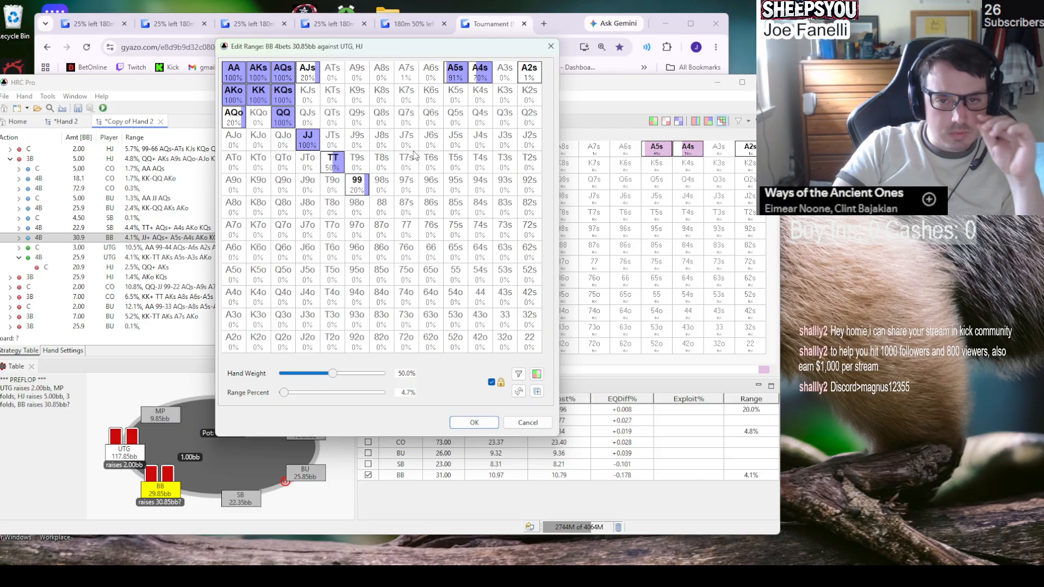
- Set A5s and KQs to 25%, remove A4s and A2s, and apply the locked 4-bet range for BB
drag(333, 374, 306, 374)
click(455, 72)
click(480, 73)
click(480, 72)
click(532, 75)
click(535, 77)
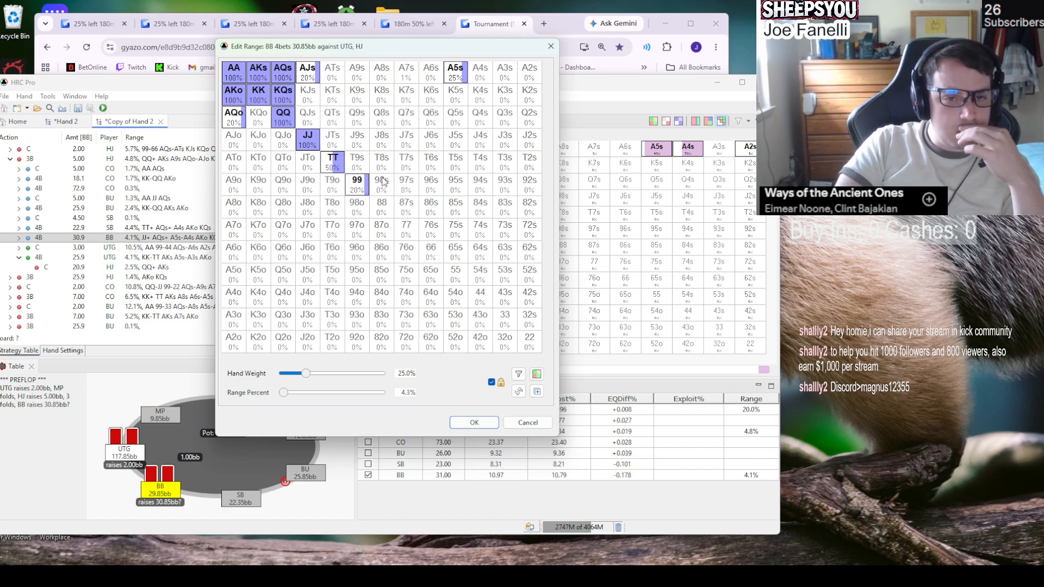
click(284, 93)
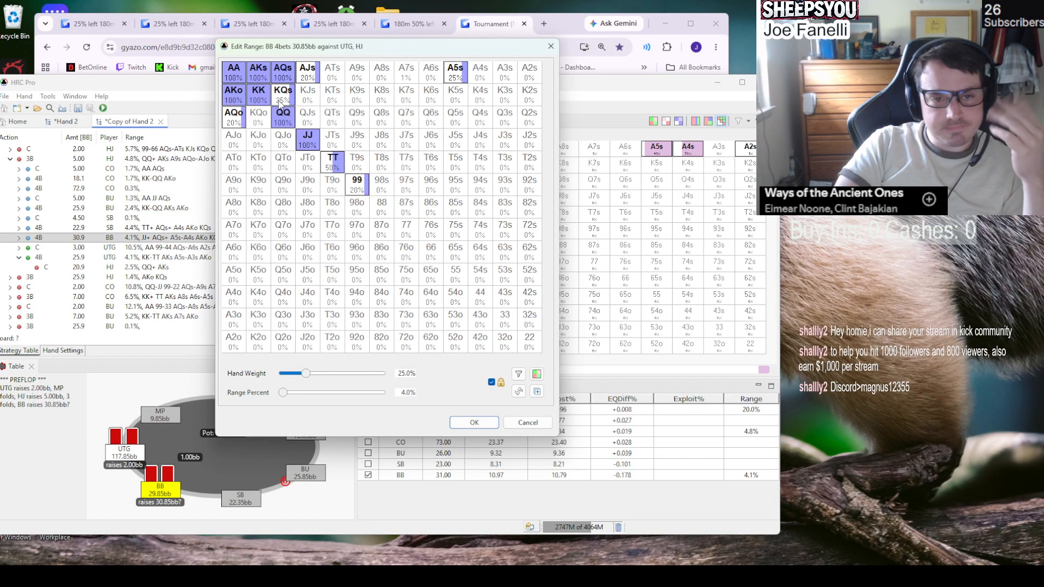
click(492, 426)
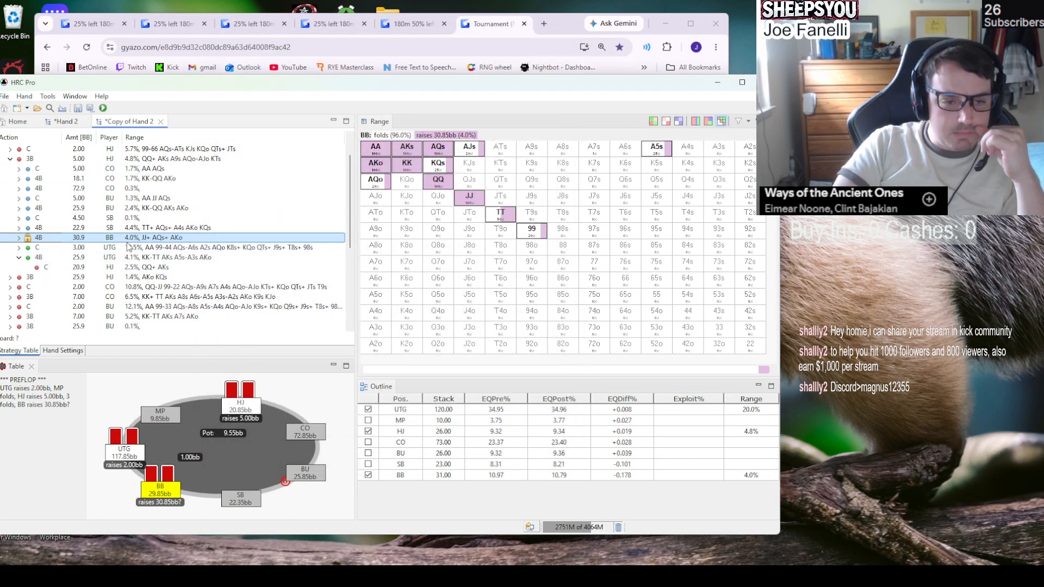
- Examine BB's locked 4-bet range and UTG's 25.9bb 4-bet range against HJ's 3-bet
mouse_move(129, 243)
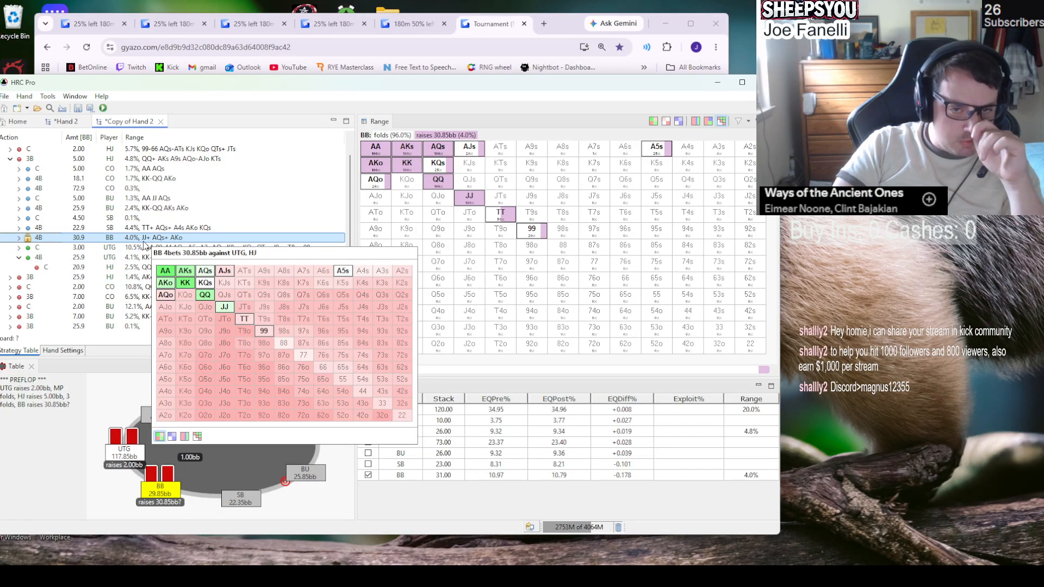
click(505, 222)
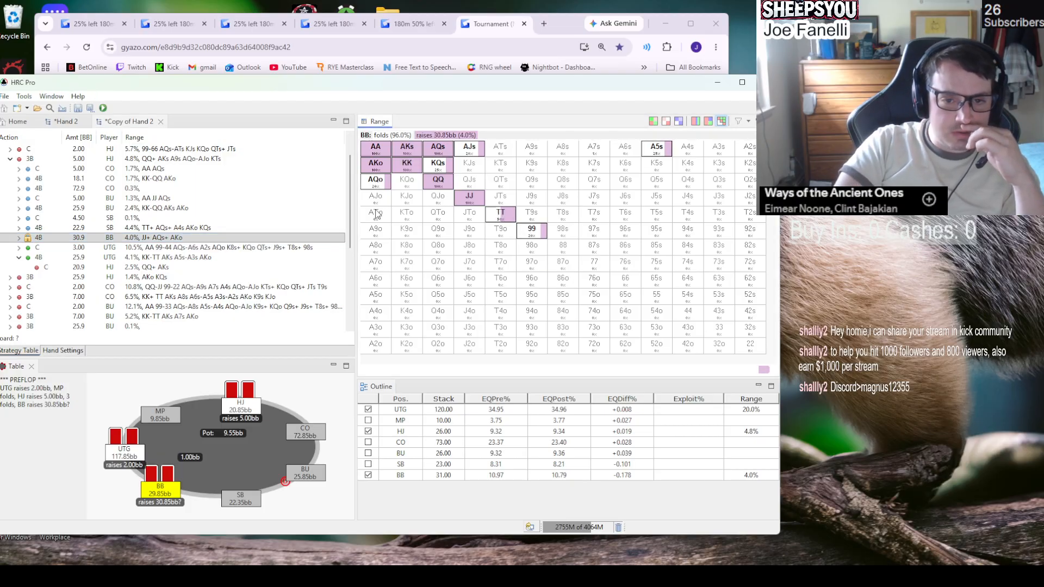
click(147, 261)
click(147, 261)
mouse_move(146, 265)
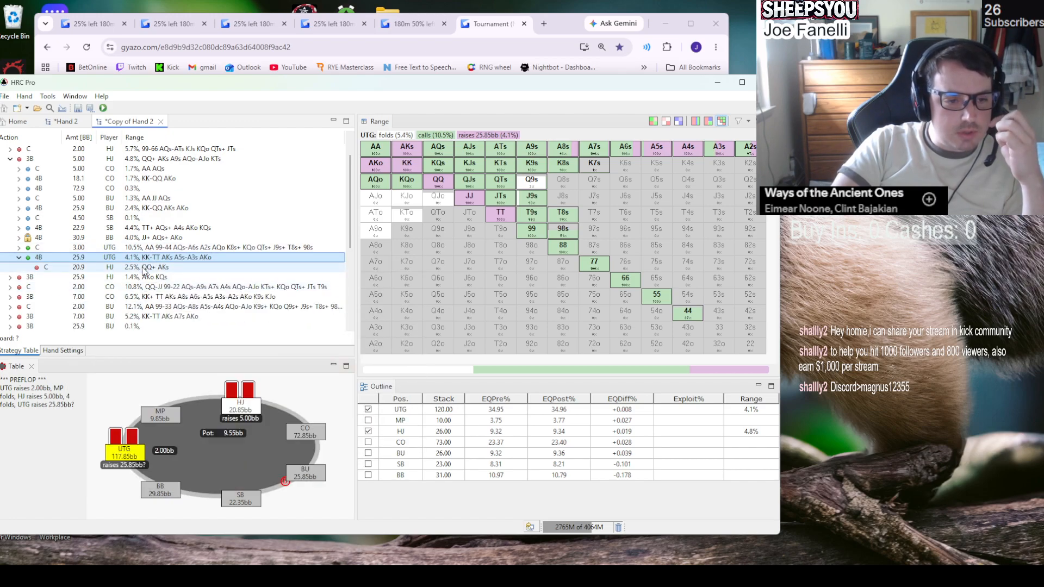
- Collapse UTG's 4-bet branch and expand BB's locked 30.9bb 4-bet to examine HJ's 20.9bb calling range
click(19, 258)
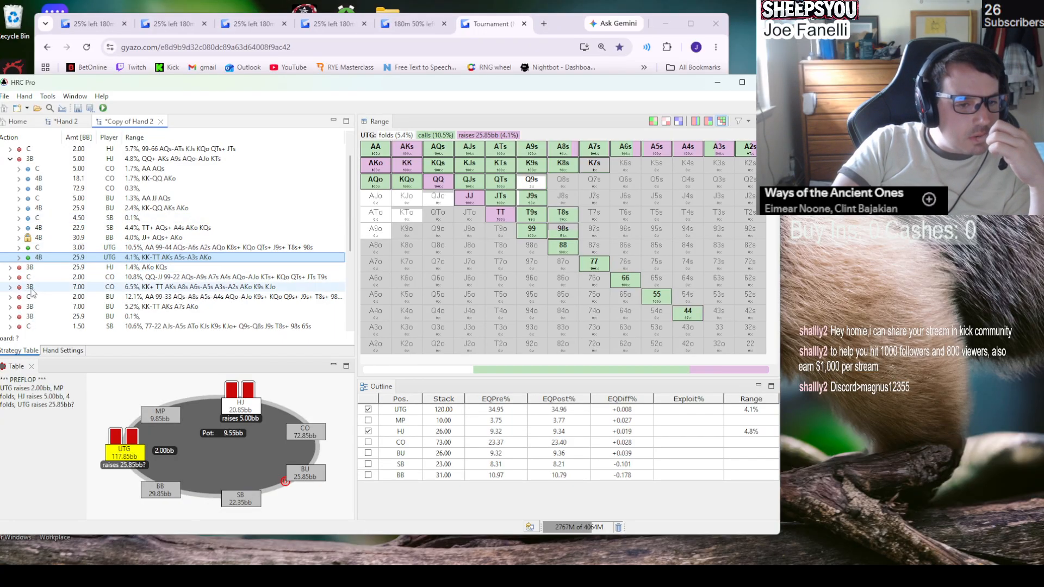
click(135, 268)
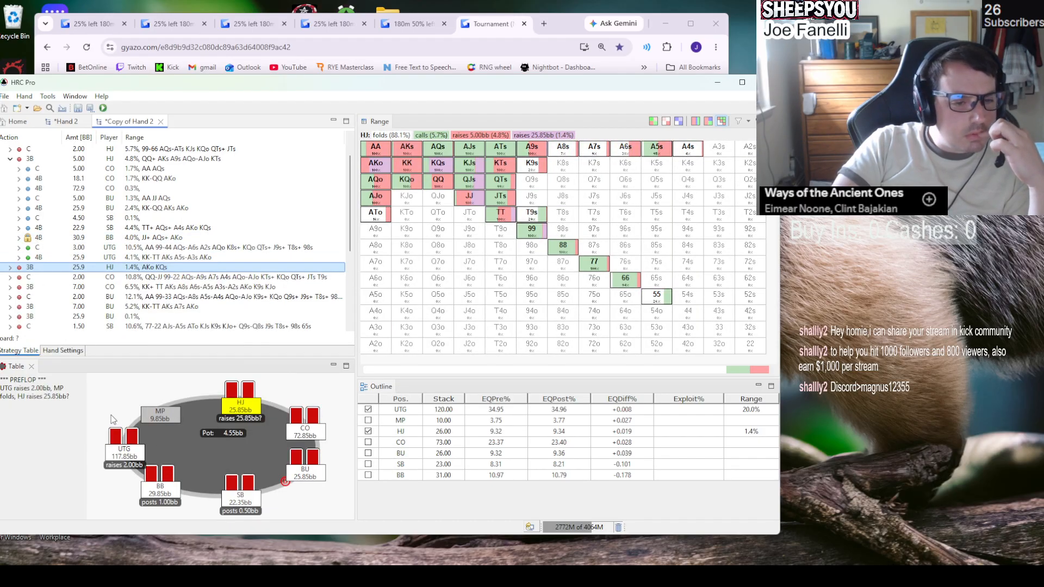
scroll(140, 295, up, 1)
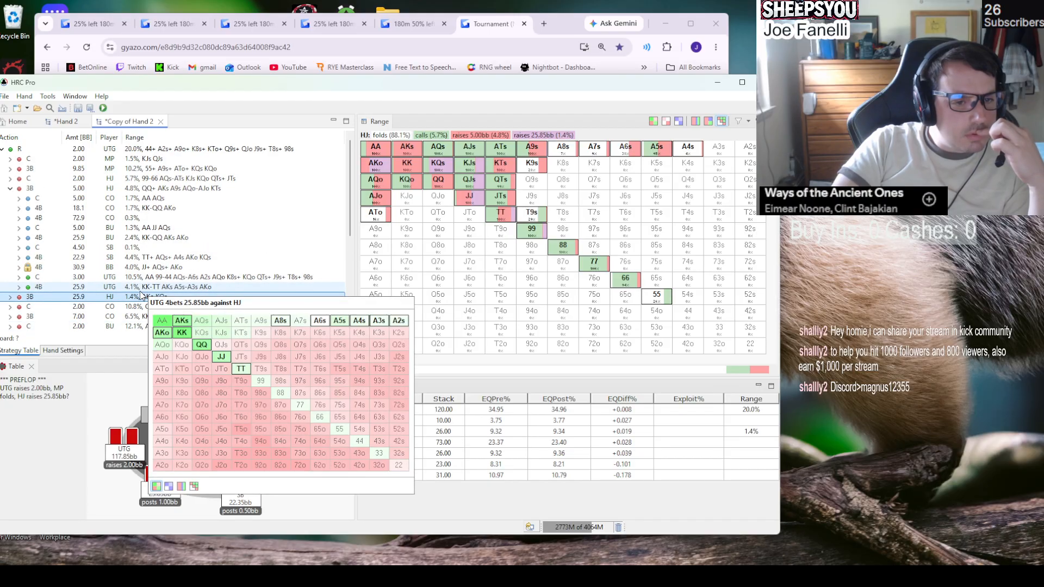
scroll(140, 295, down, 3)
scroll(125, 295, down, 3)
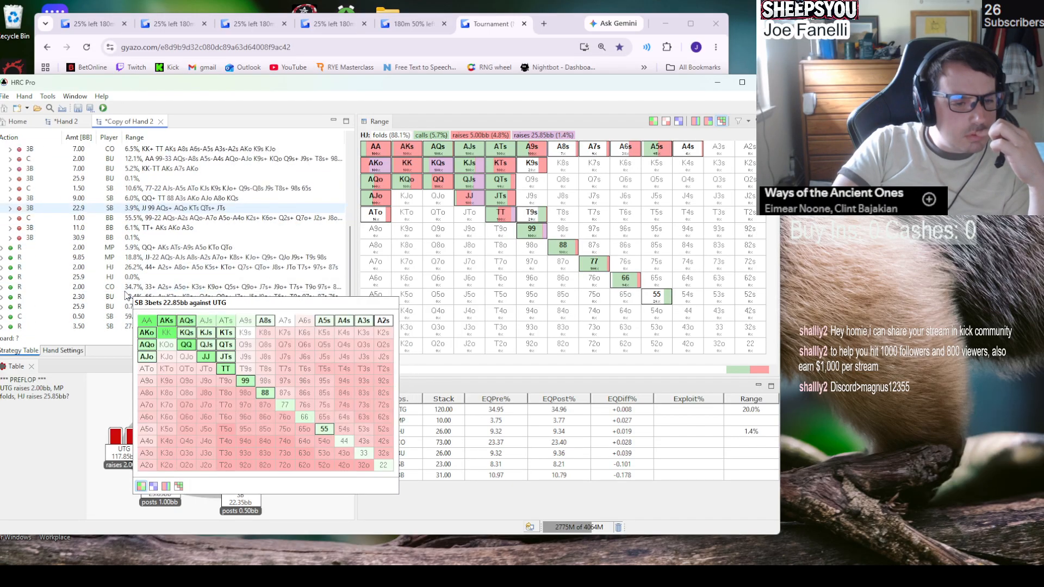
scroll(127, 295, up, 2)
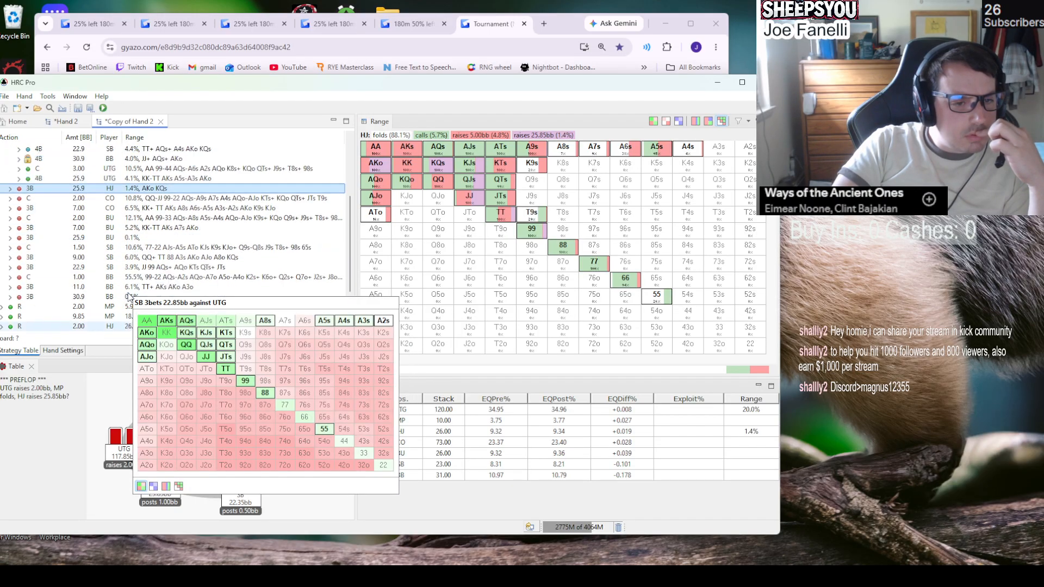
scroll(155, 281, up, 4)
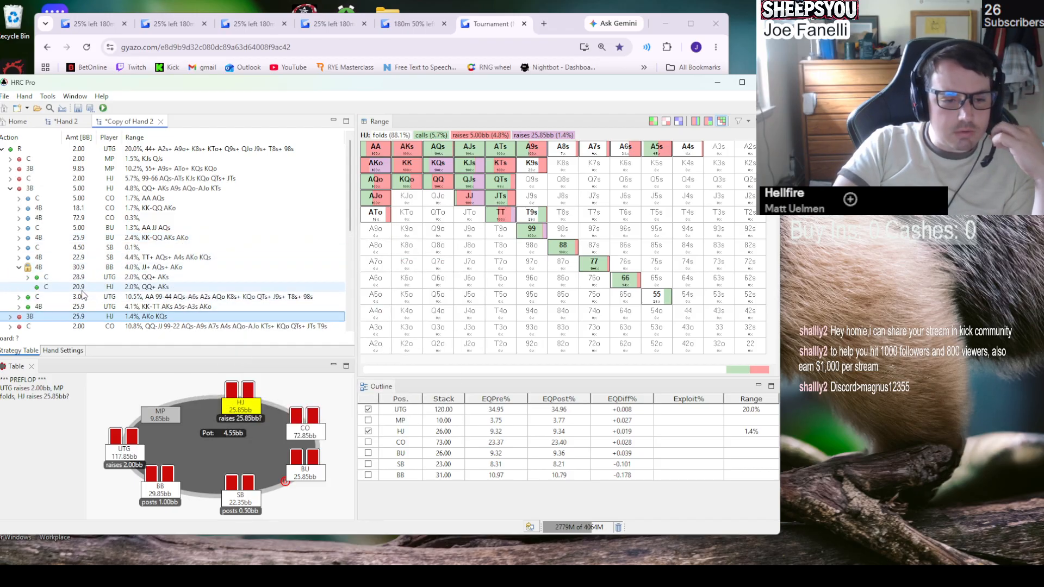
click(102, 288)
mouse_move(100, 294)
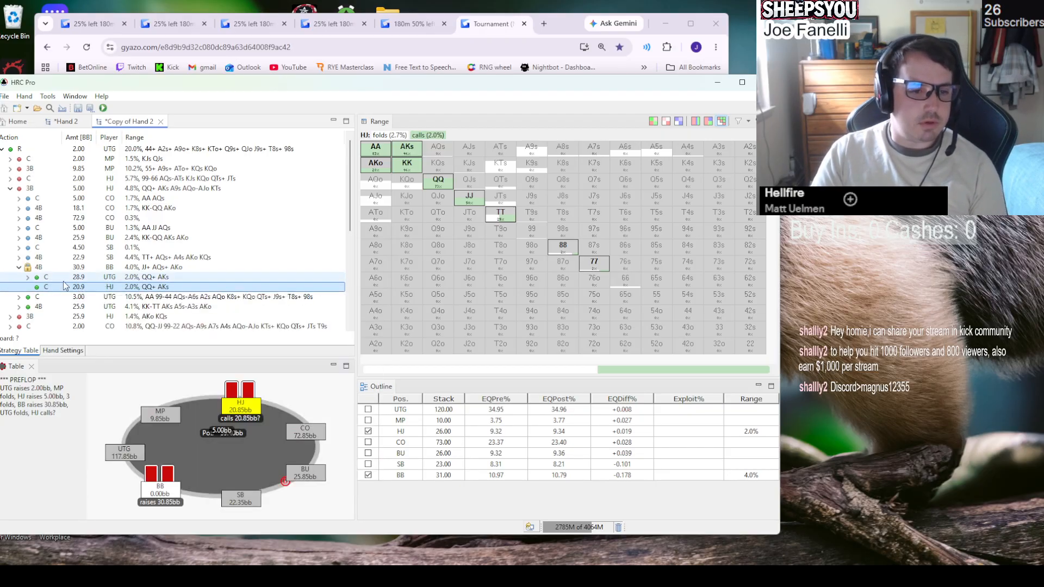
mouse_move(133, 272)
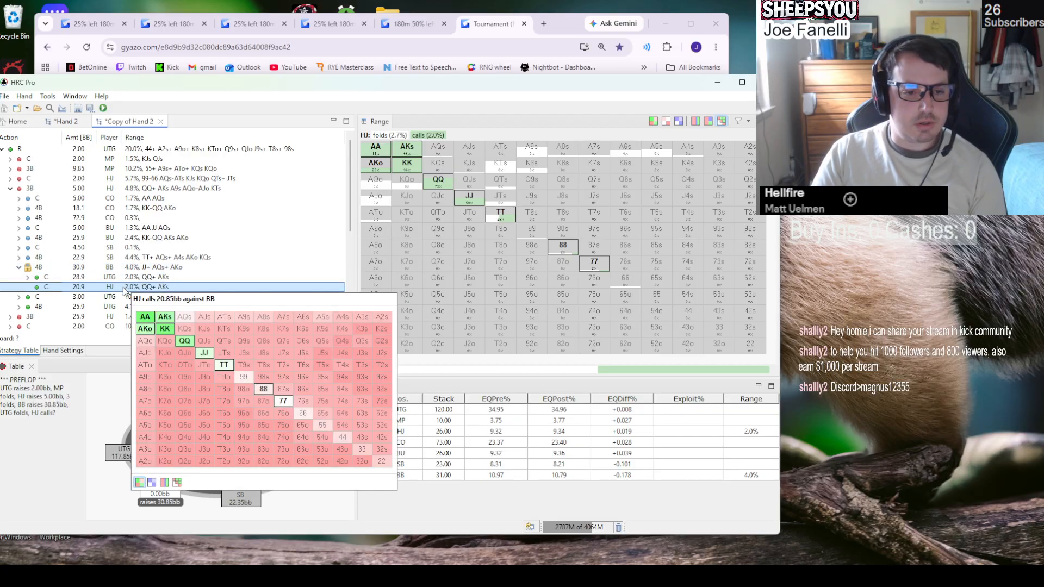
- Run a Nash calculation on the selected subtree of HJ's 20.9bb call, using HRC 4.0 with a CI target of 5.0
click(103, 108)
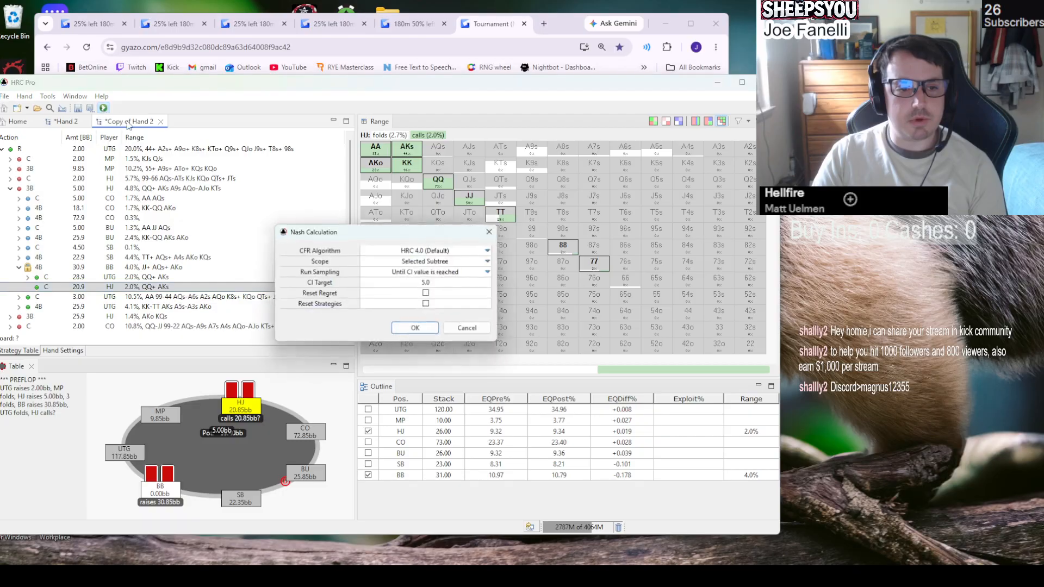
click(423, 330)
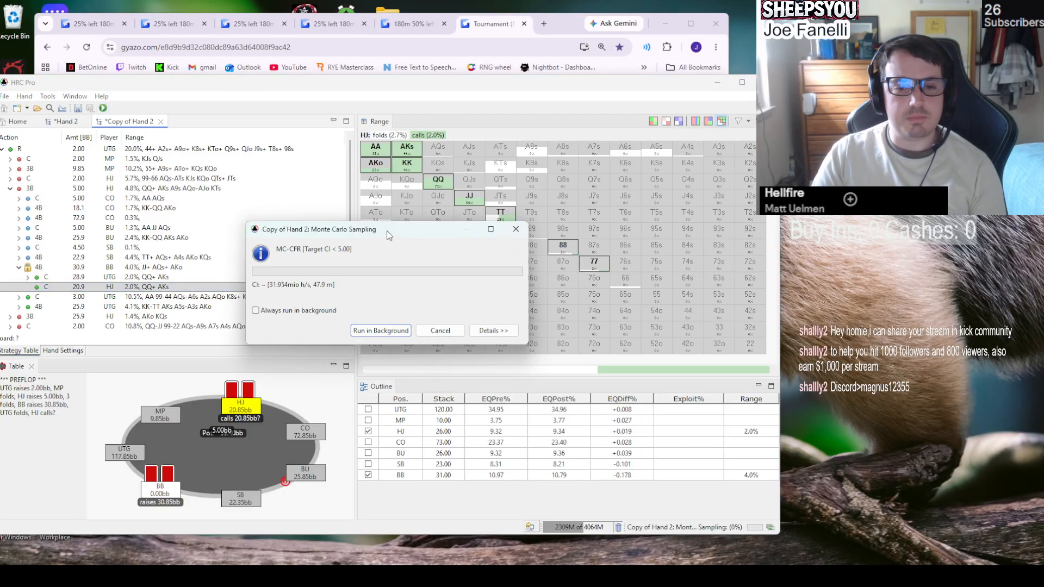
drag(389, 235, 212, 219)
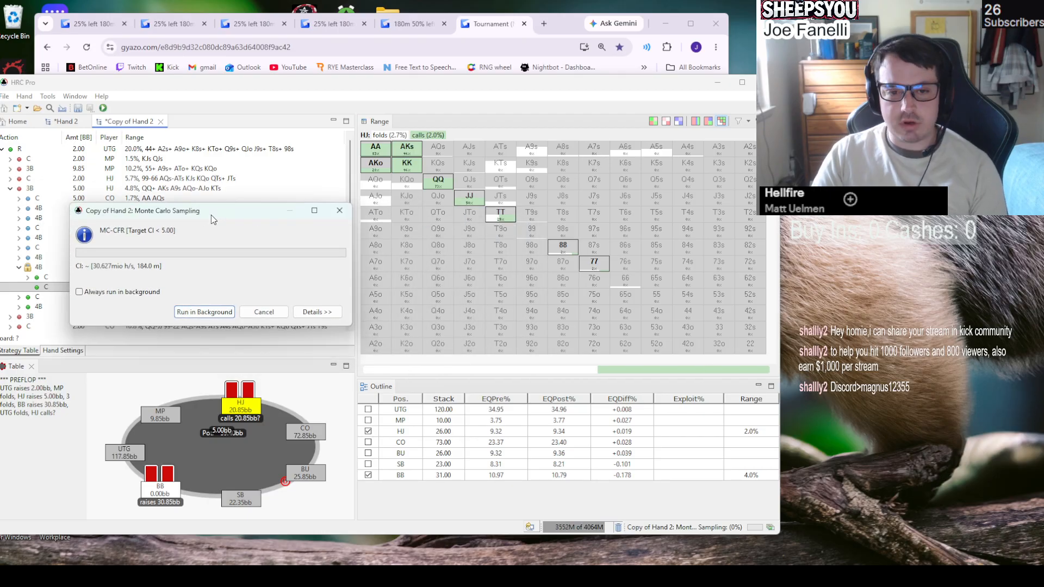
drag(204, 217, 200, 242)
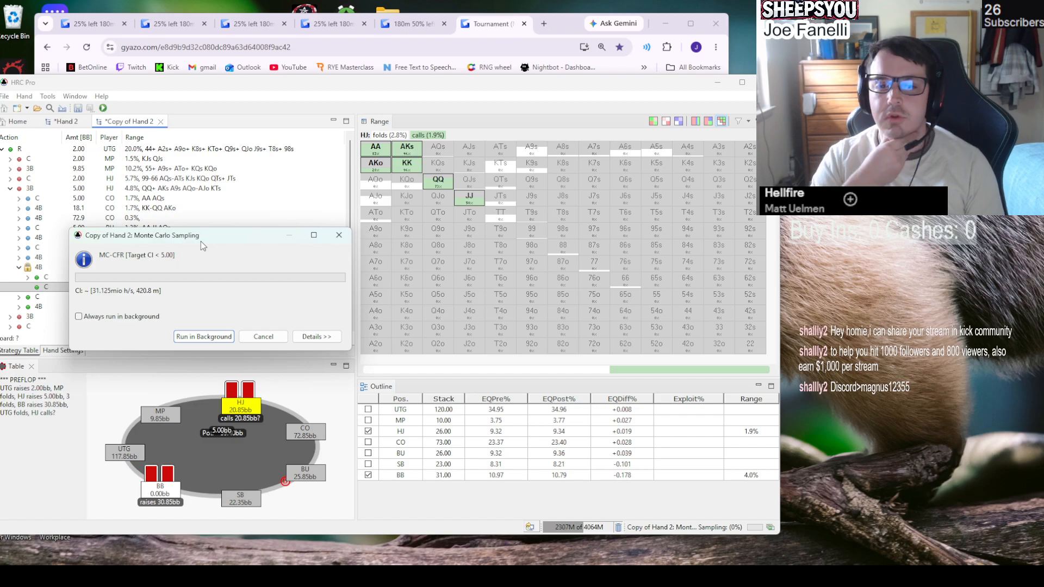
mouse_move(200, 240)
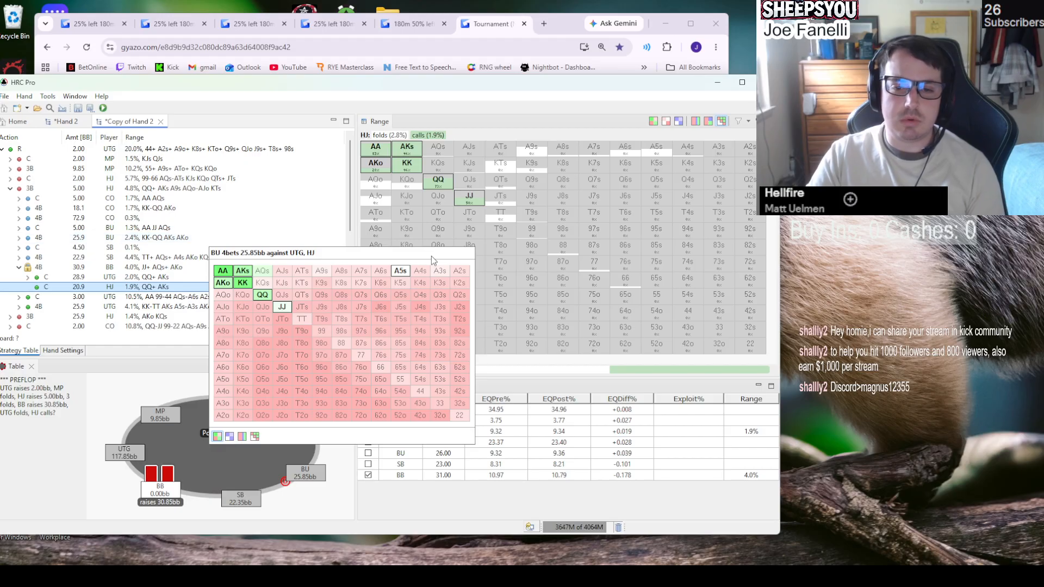
- Check individual hands in HJ's recalculated calling range, compare with the ClubWPT table capture in Chrome, and return to HRC Pro
click(392, 178)
mouse_move(433, 154)
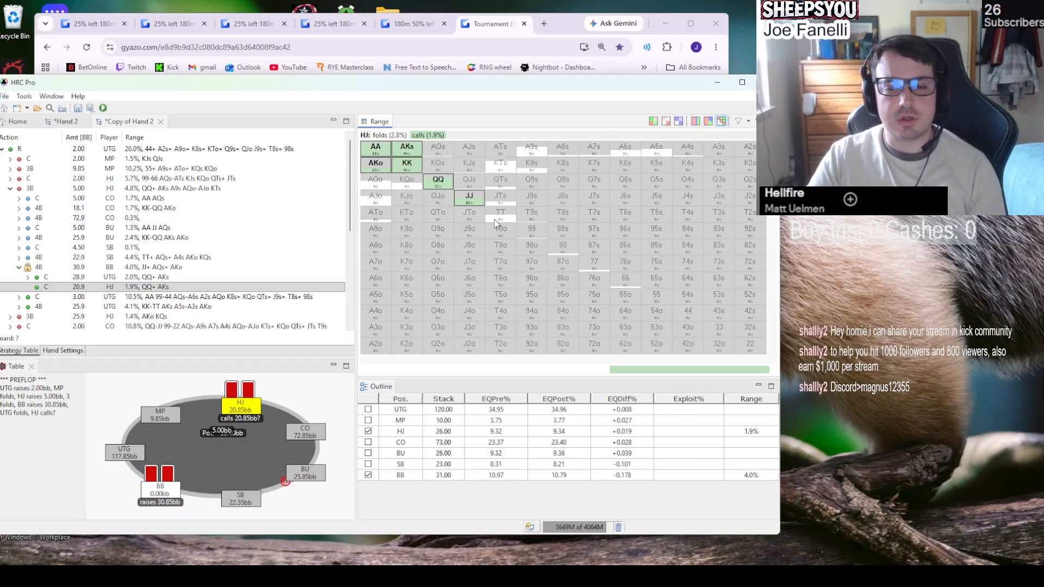
mouse_move(475, 208)
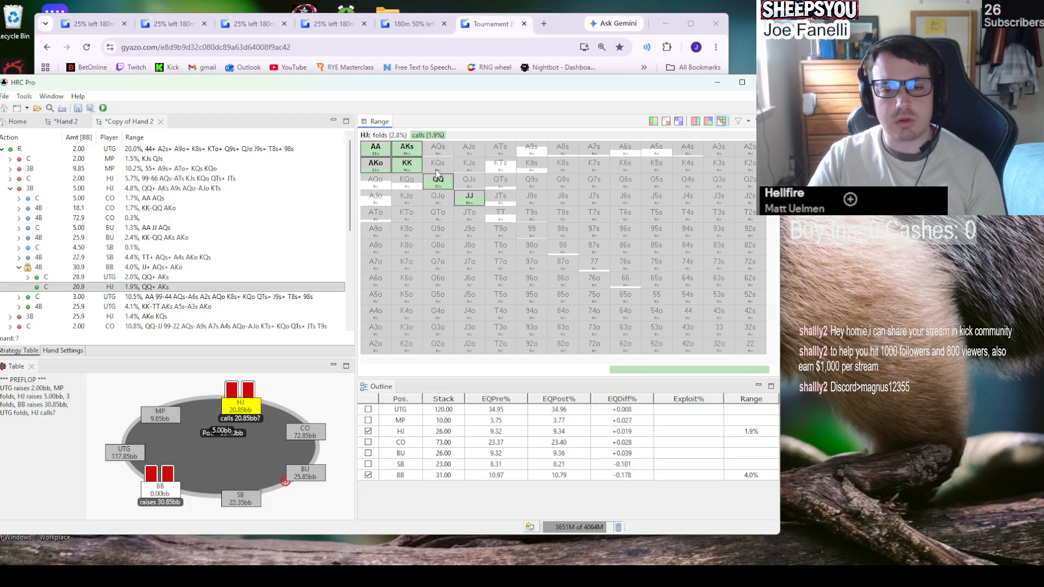
click(475, 38)
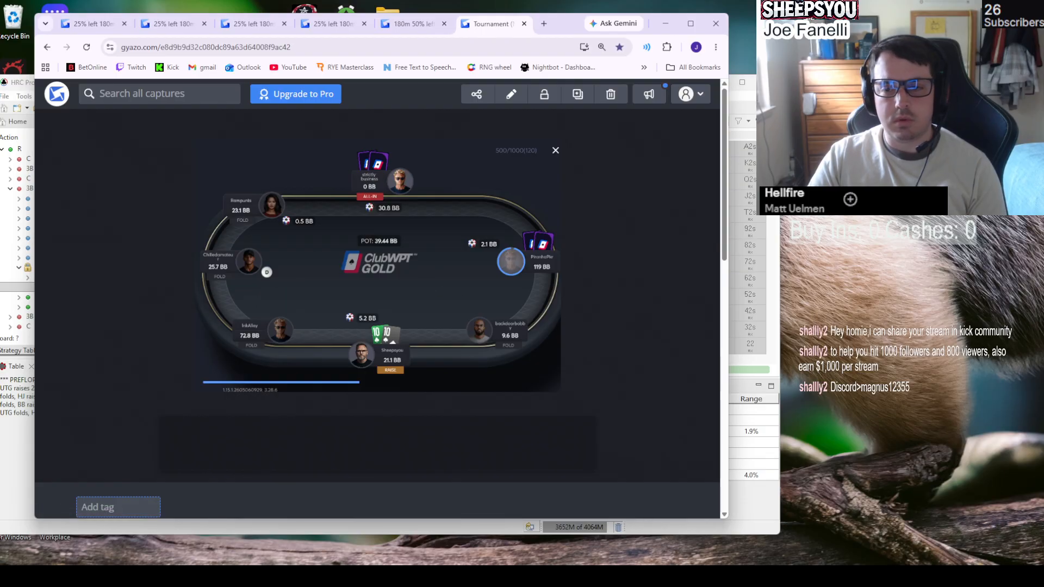
click(759, 232)
- Capture the HRC Pro view with the TT details shown, and switch to Chrome to open the uploaded Gyazo image
mouse_move(512, 214)
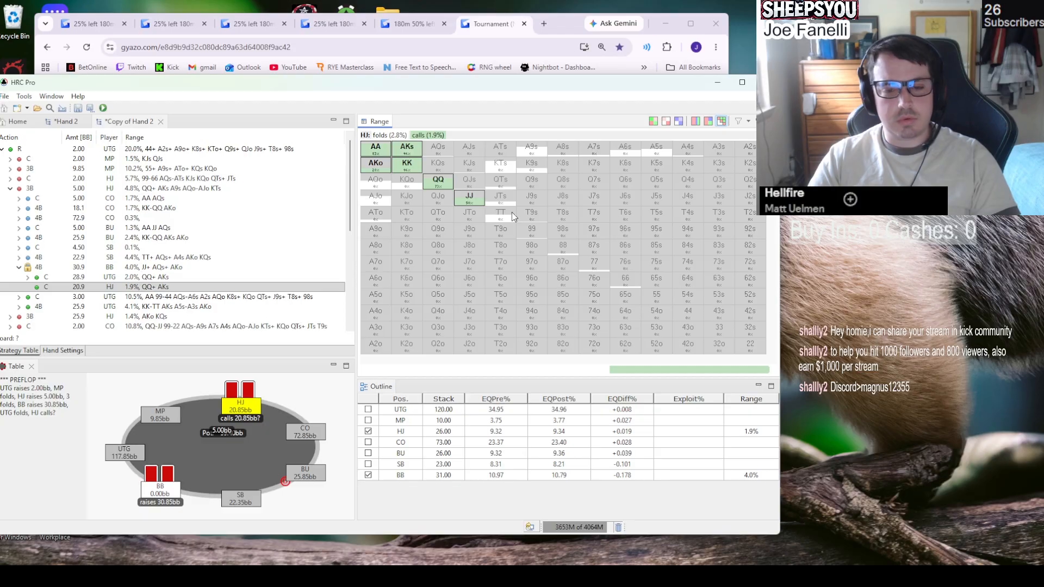
key(ctrl+shift+c)
drag(1, 115, 778, 521)
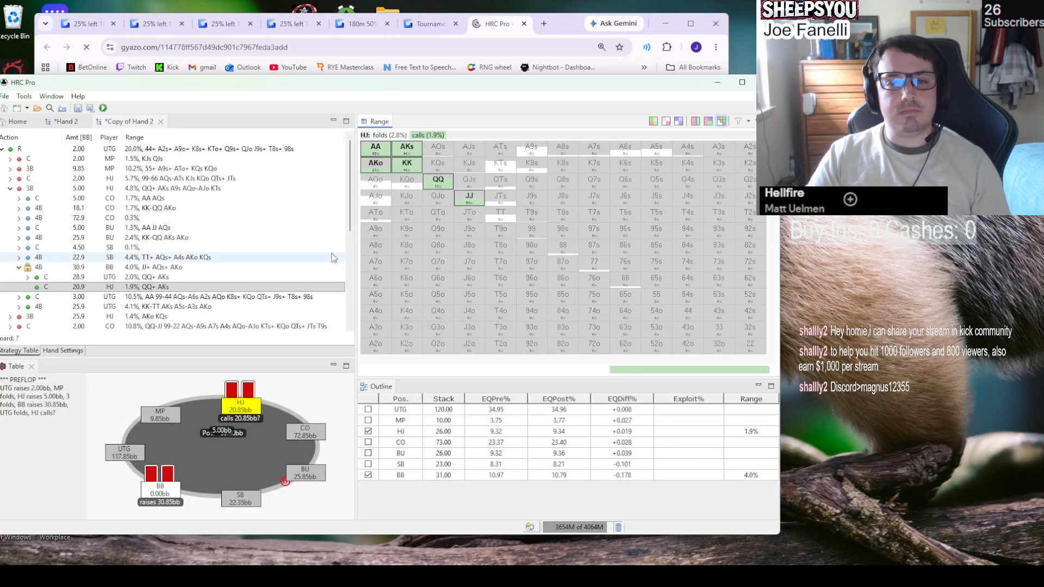
click(481, 29)
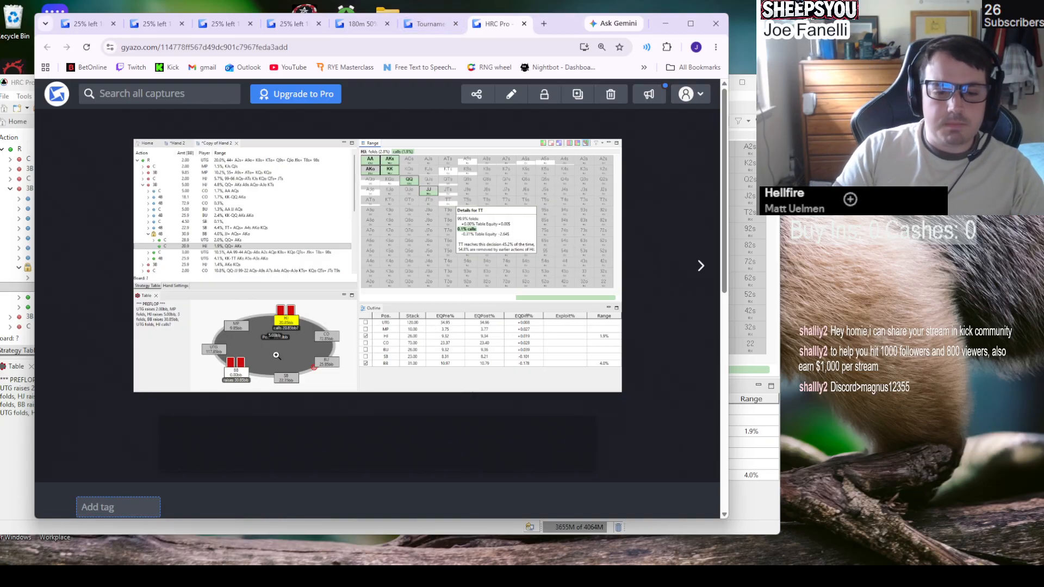
- Start the Gyazo capture's description with the line "180m 50% left"
scroll(255, 390, down, 3)
scroll(253, 375, up, 3)
scroll(253, 374, down, 3)
click(241, 375)
text(180m 50% left)
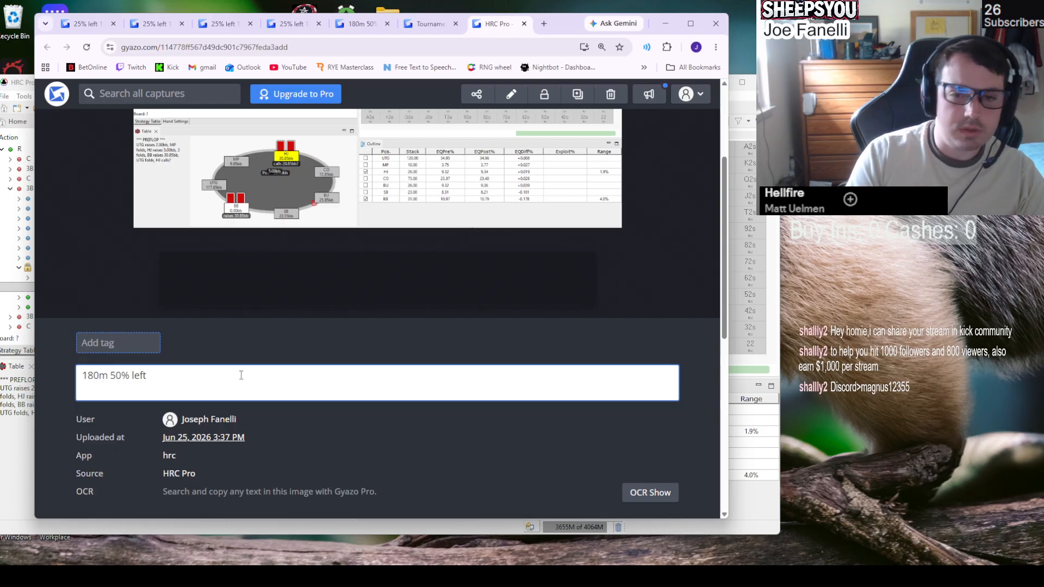
- Add a second description line reading "had TT here, BE call in theory"
scroll(162, 322, up, 1)
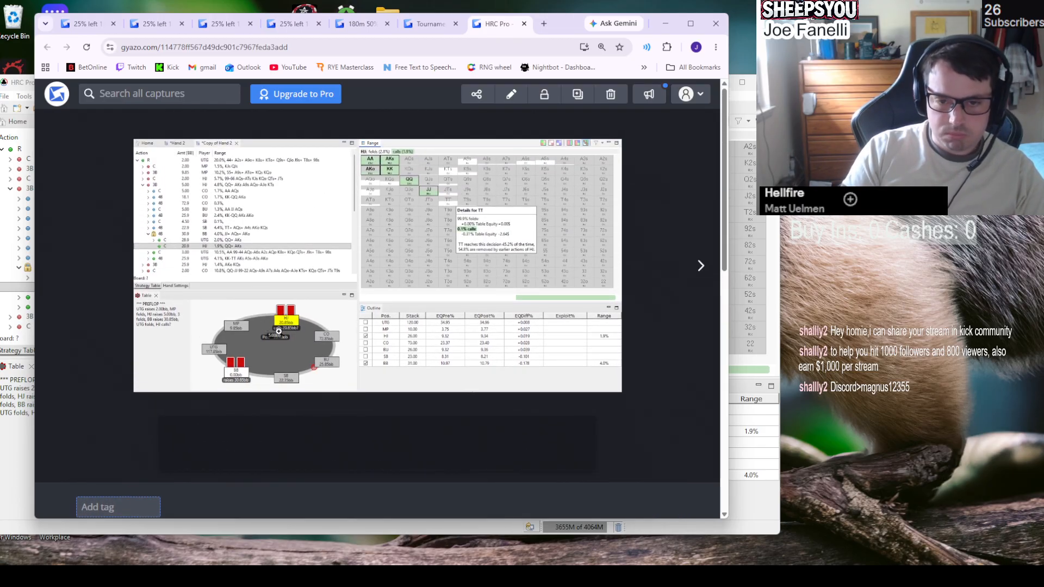
key(Return)
text(had TT here,)
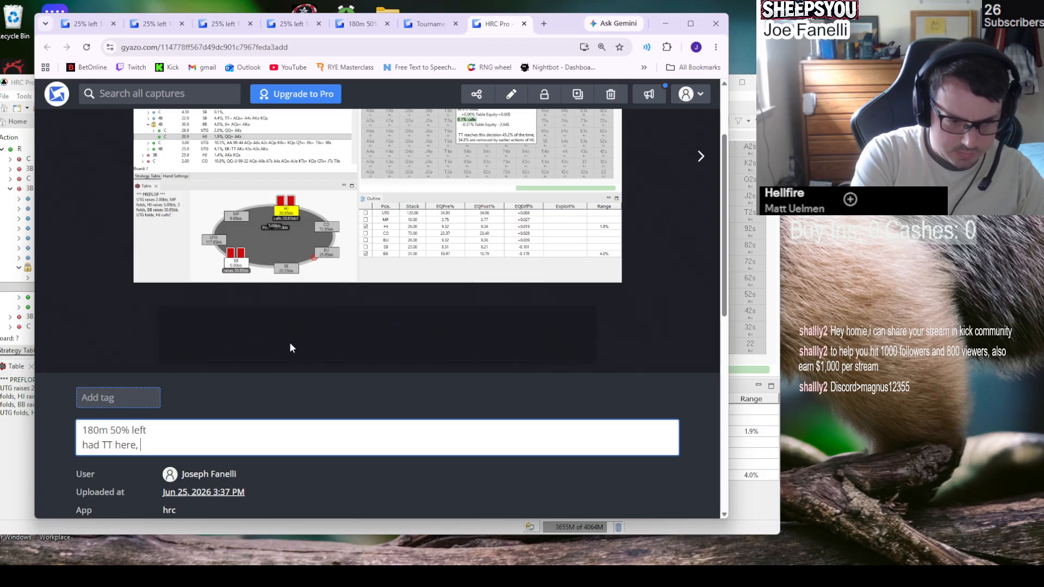
text(clo)
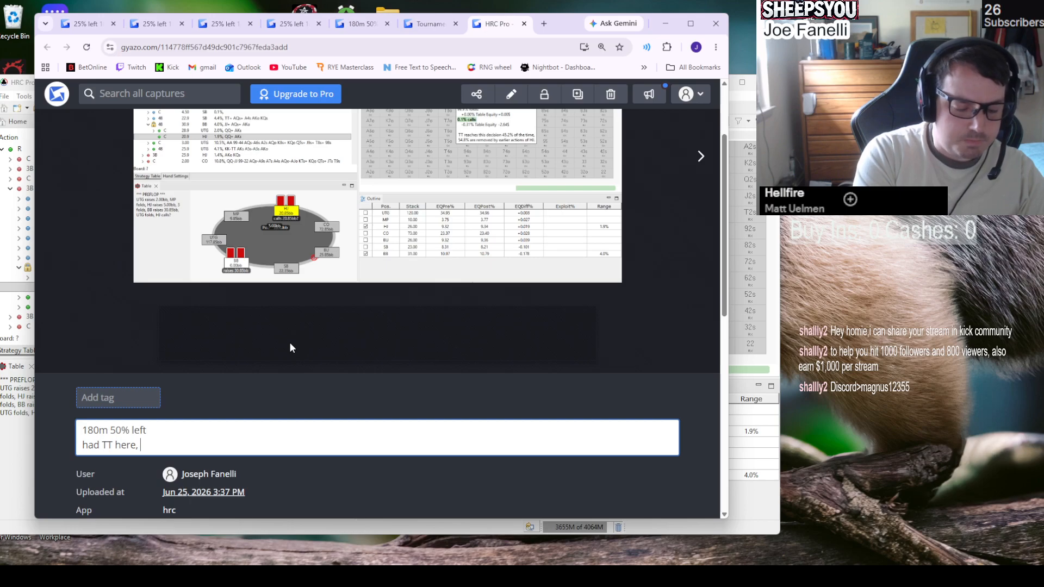
text( call)
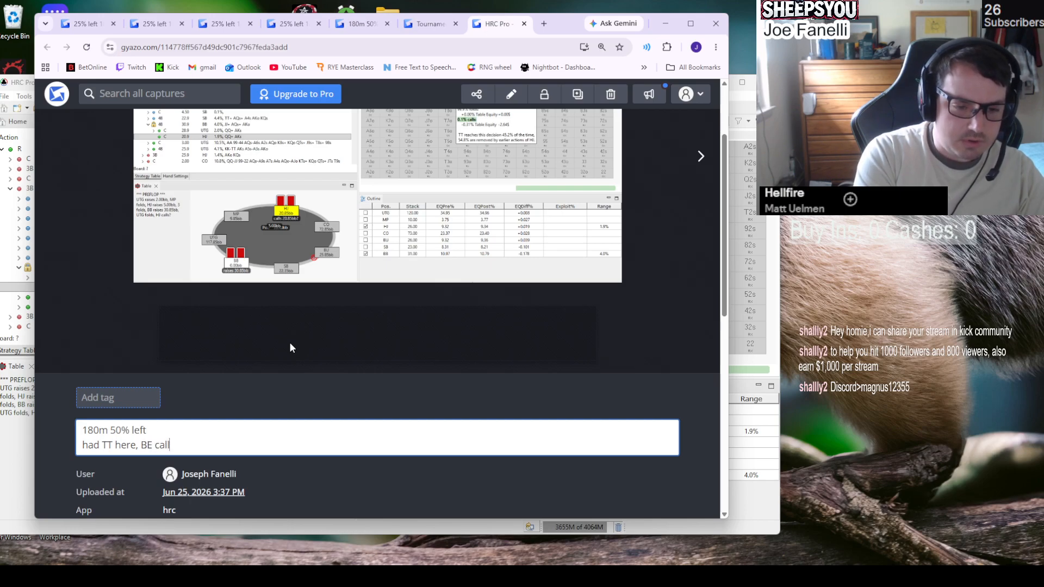
text( in theory)
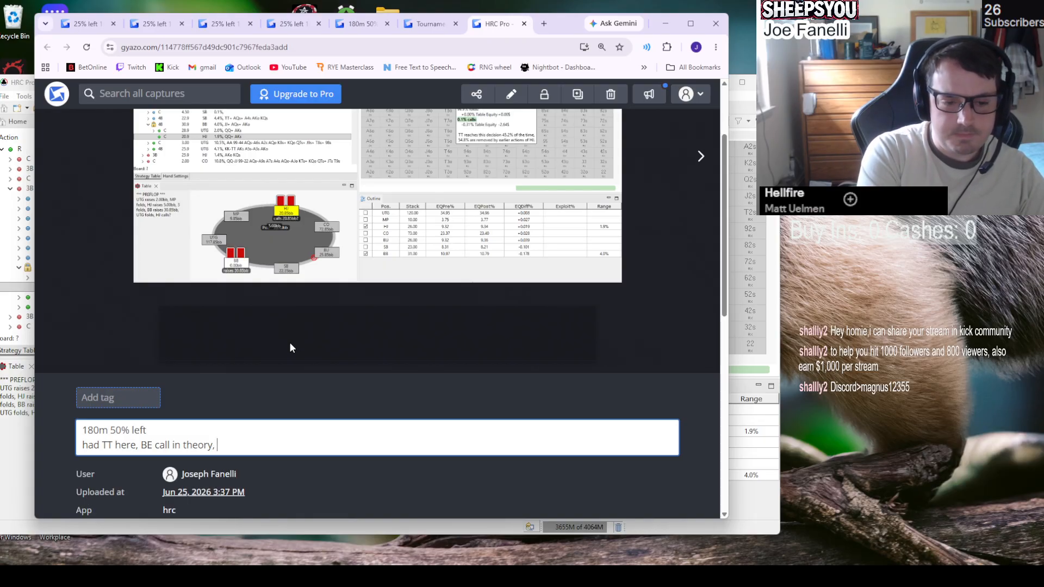
- Continue the description's second line with ", folding here v more practical range"
text(,)
text( folding here)
text( v m)
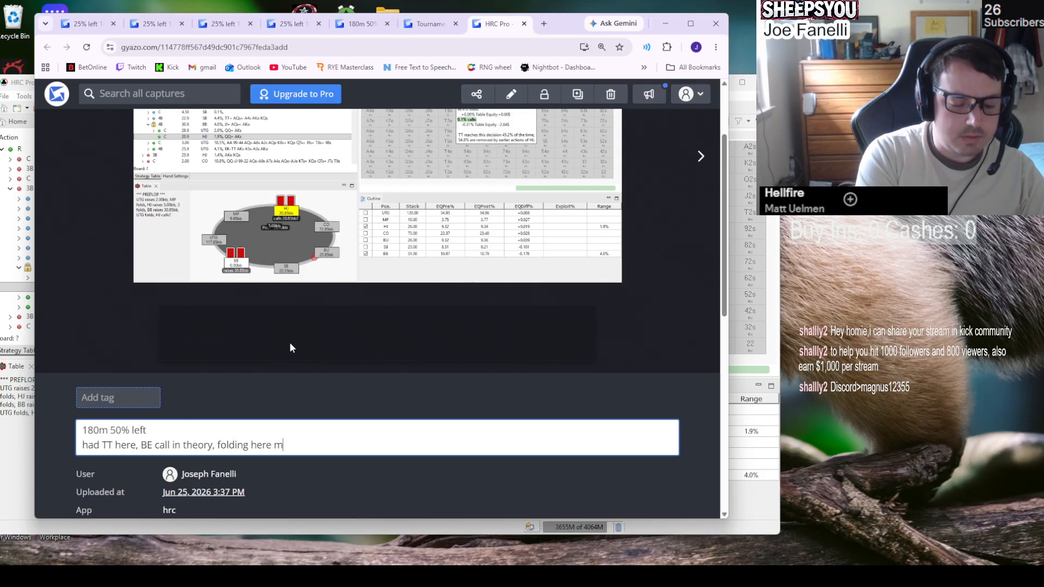
text(ore)
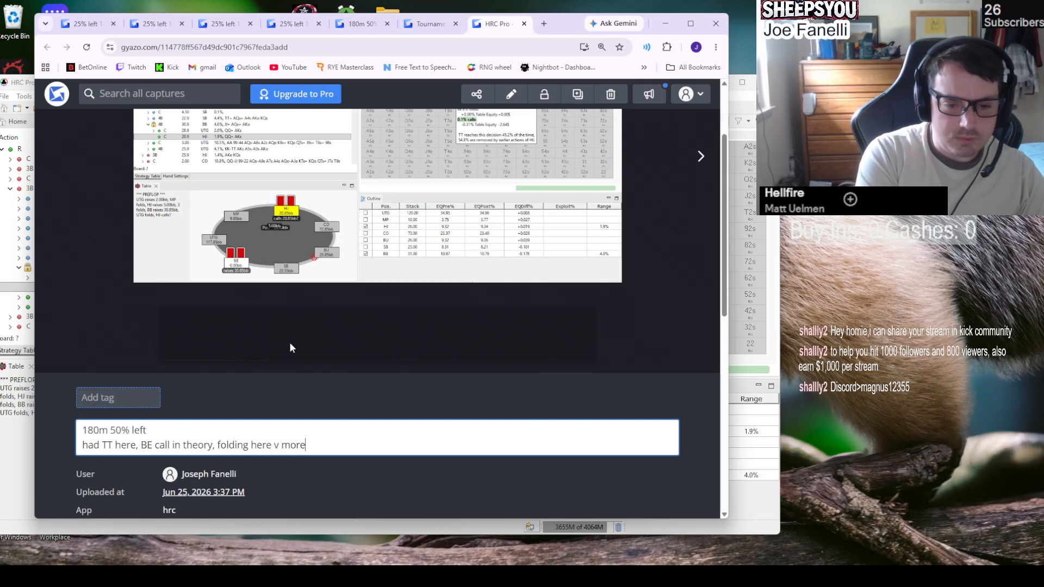
text( practical range)
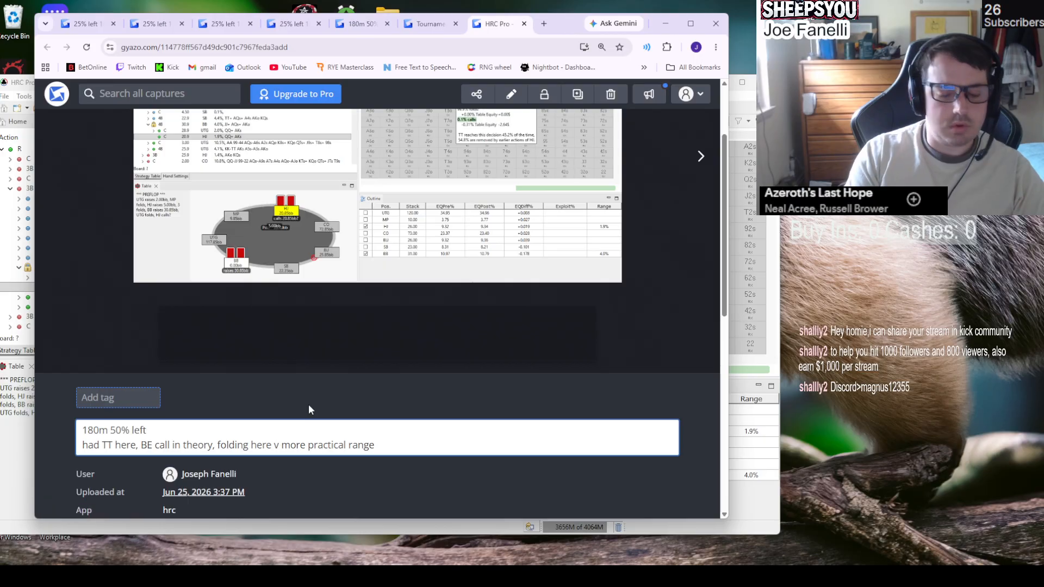
- Append an opening parenthesis note "(no KQs A5s A4s" to the description's second line
text( (no KQ)
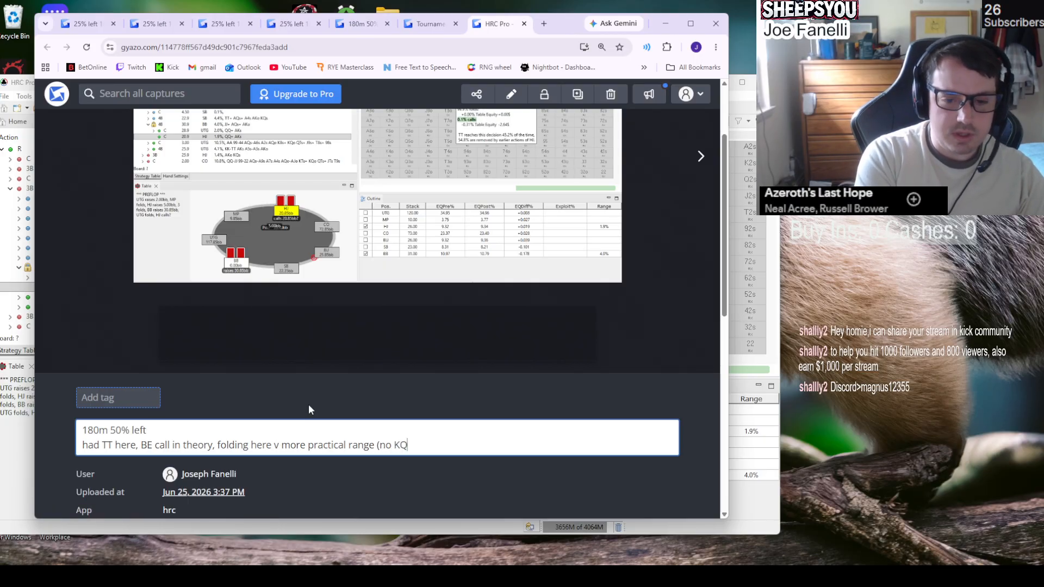
text(s A5)
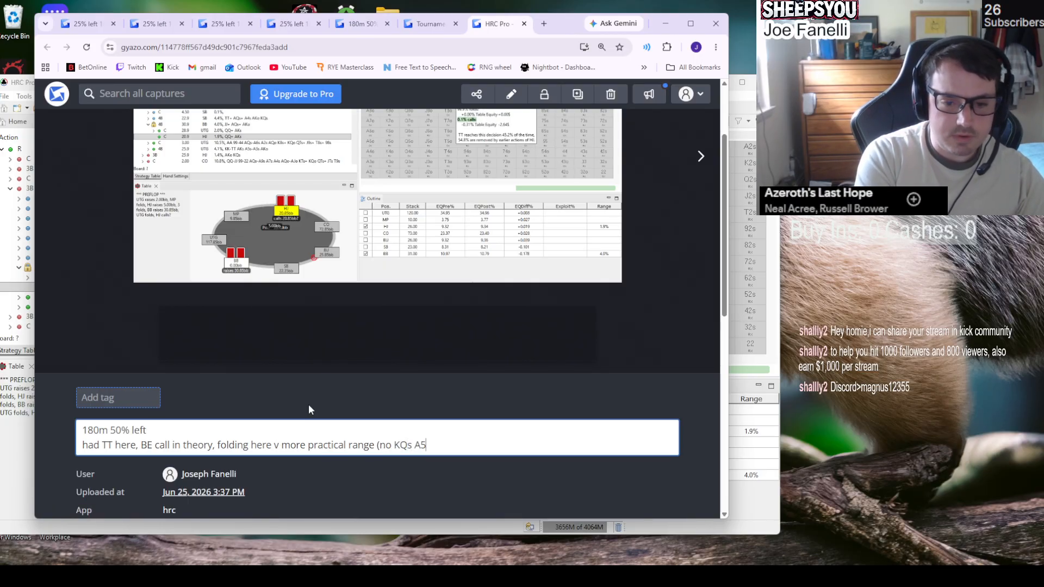
text(s A4s)
- Replace "no" in the parenthesis note with "lower freq" before KQs
key(Left)
key(Left)
key(Left)
key(Left)
key(Left)
key(Left)
key(Left)
key(Left)
key(Left)
key(Left)
key(Left)
key(BackSpace)
key(BackSpace)
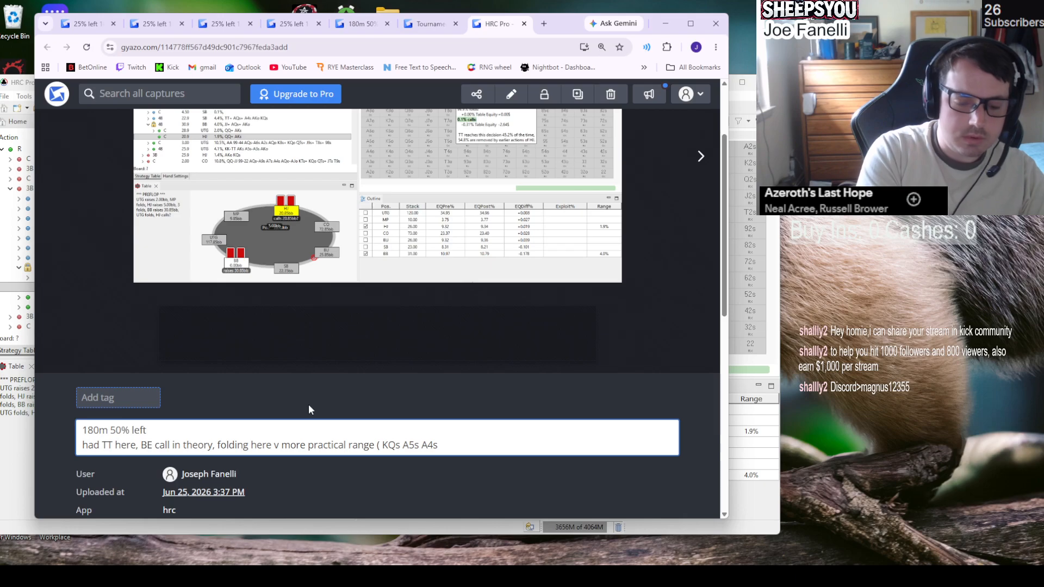
text(lower freq)
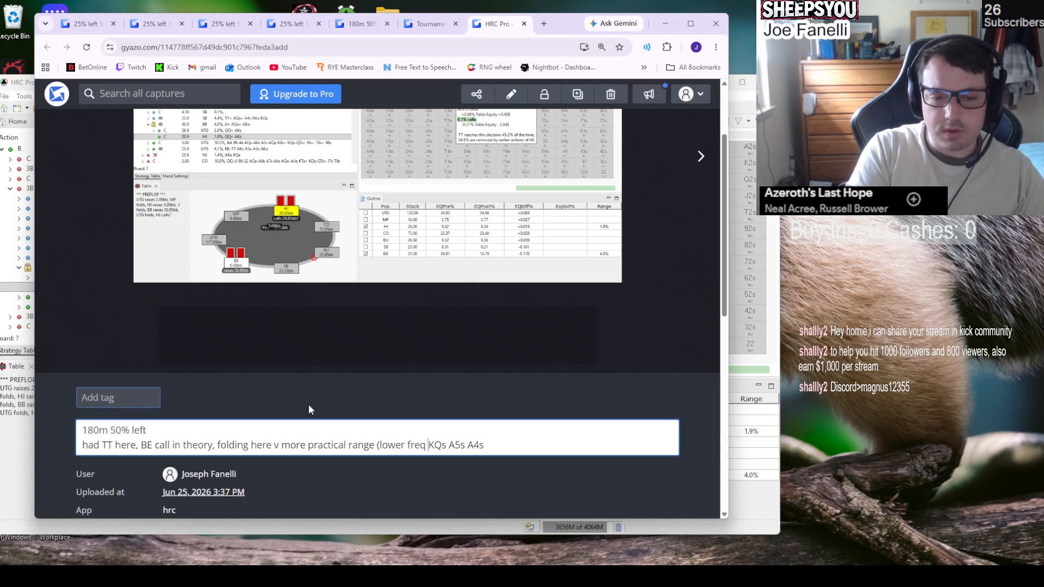
- Complete the parenthesis note with ", some TT/99)" after A4s and review the description against the captured image
scroll(308, 406, up, 2)
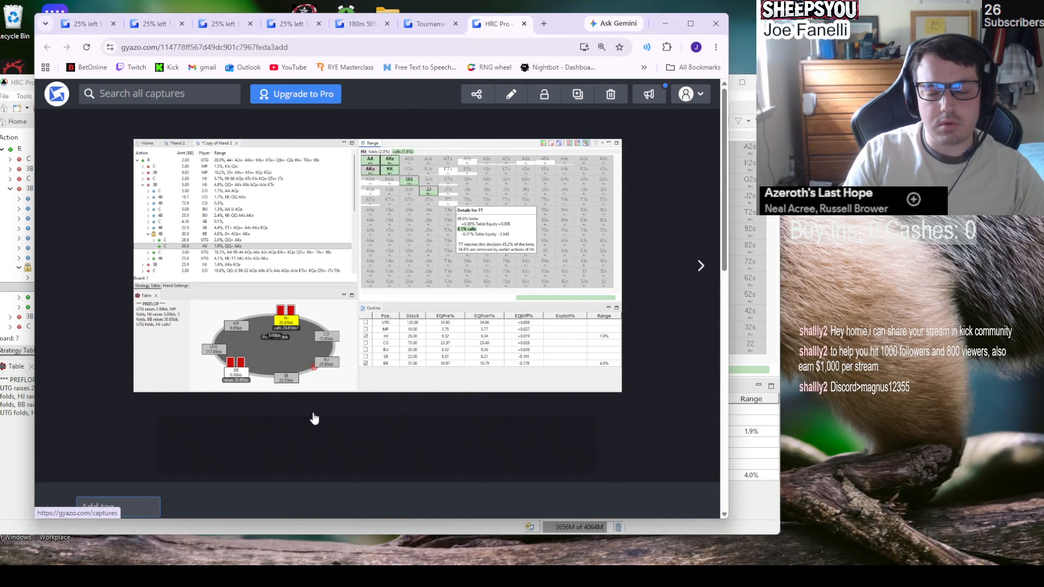
scroll(315, 416, down, 3)
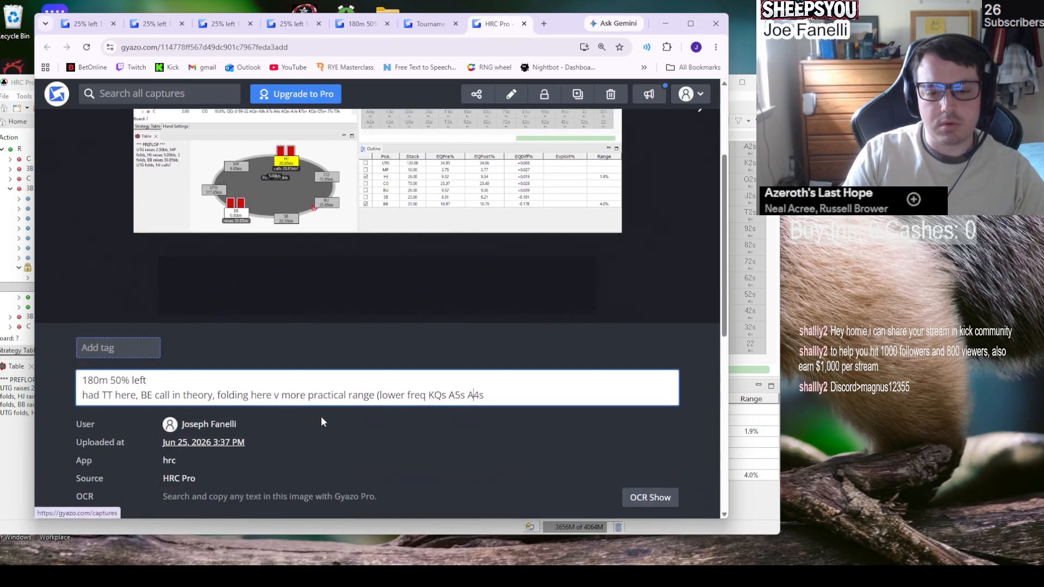
click(494, 414)
click(490, 391)
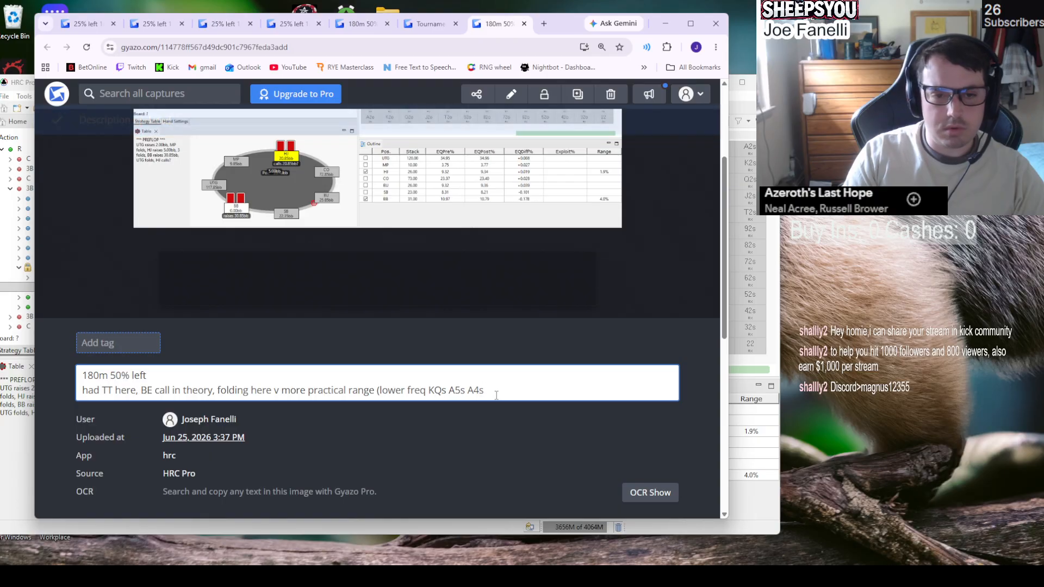
text(, so)
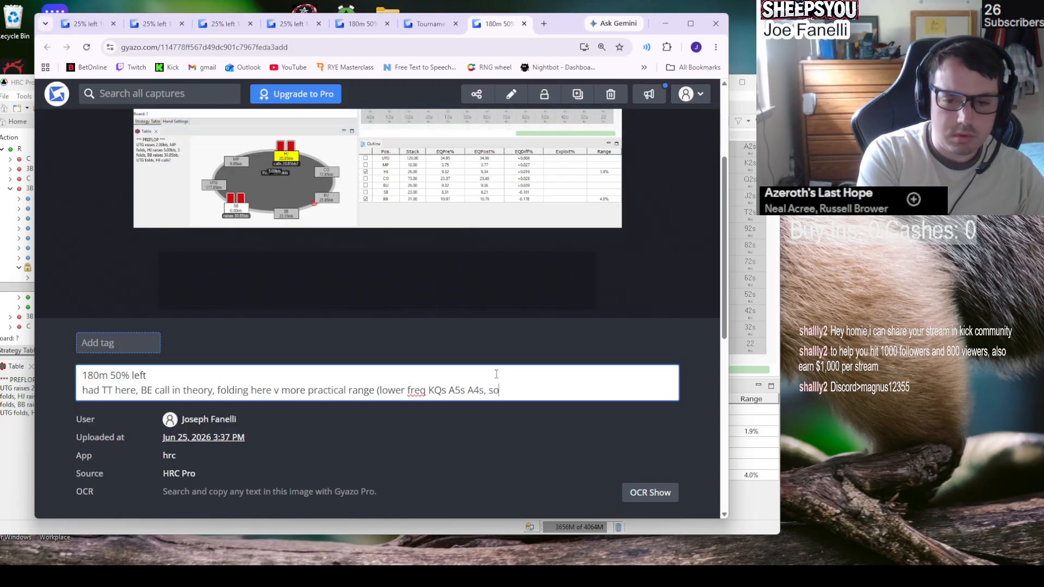
text(me TT/)
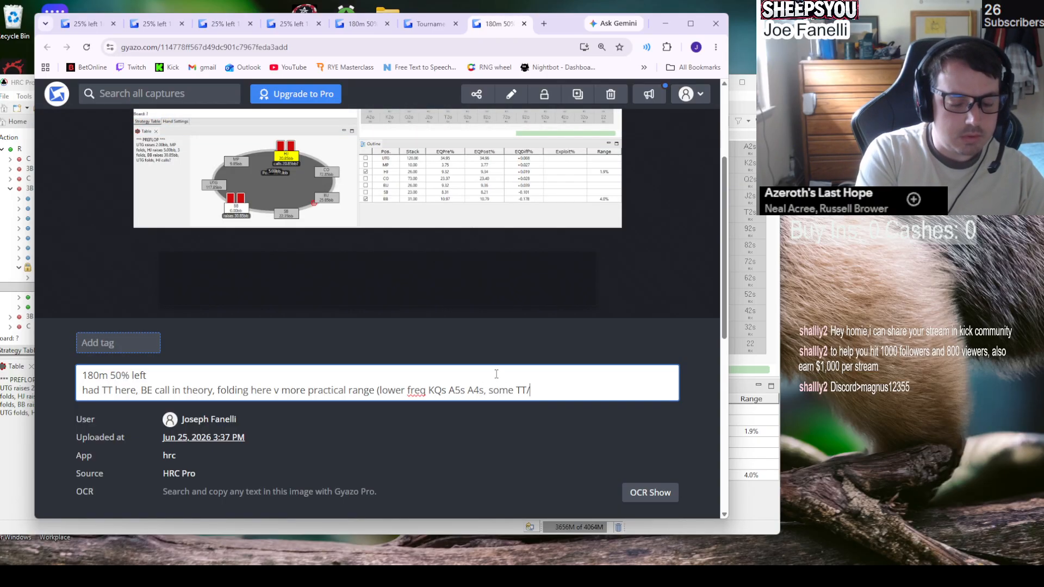
text(99))
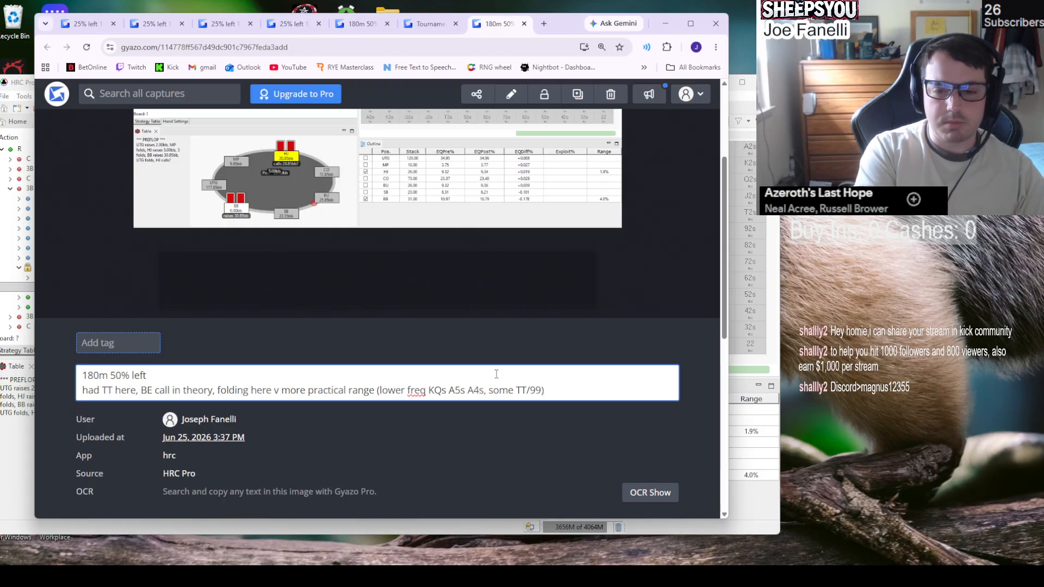
scroll(421, 370, up, 3)
scroll(421, 370, down, 3)
scroll(421, 370, up, 2)
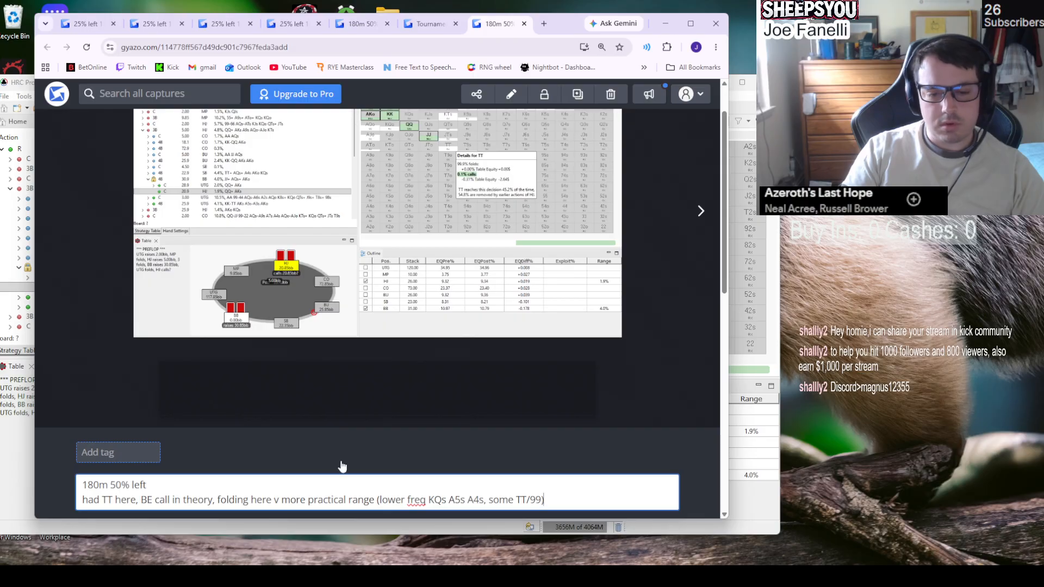
scroll(449, 476, up, 1)
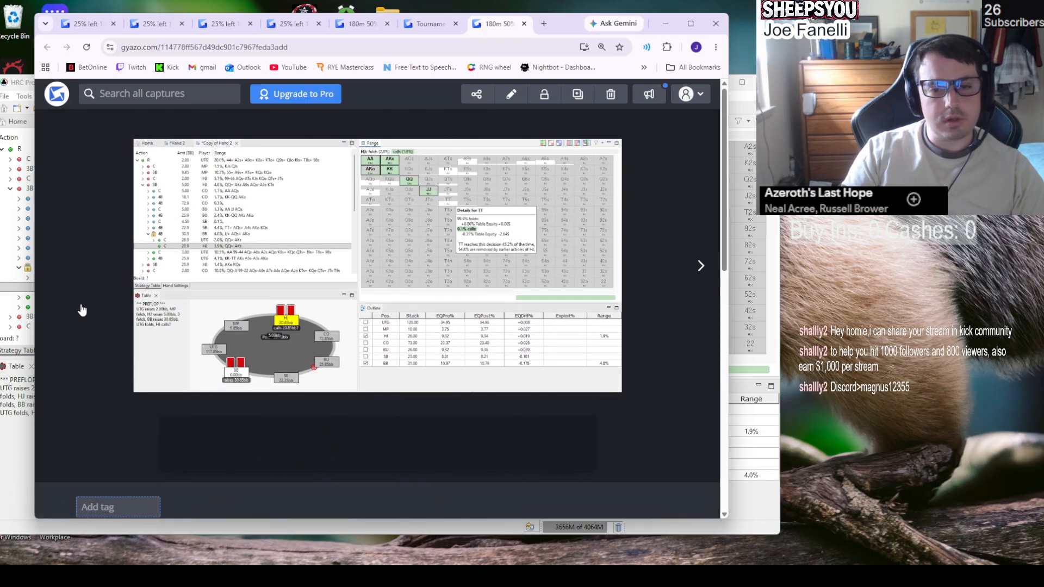
scroll(402, 403, down, 2)
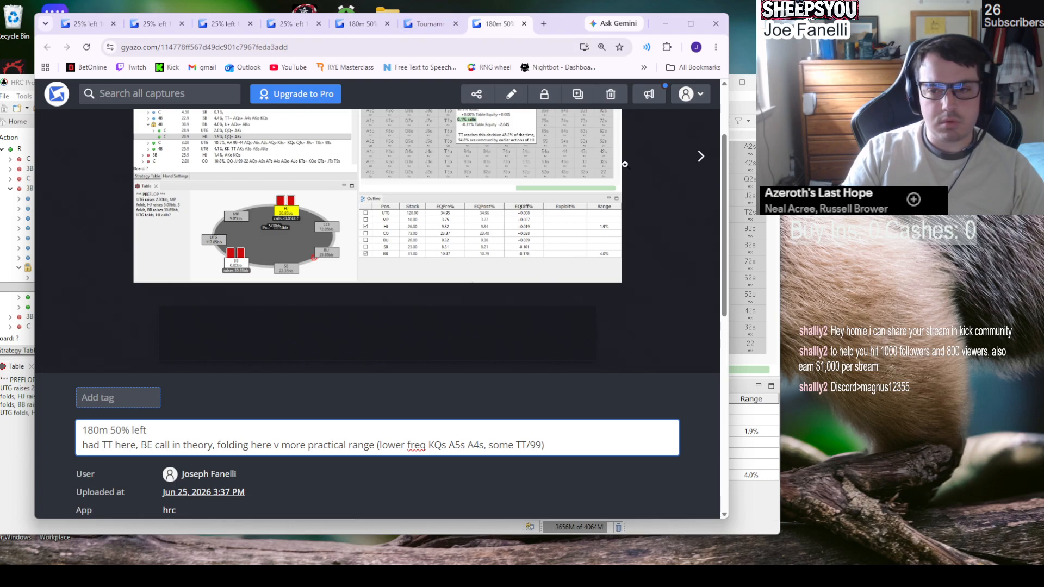
- Switch to HRC Pro, bring up the Hand 2 tree, check it against the ClubWPT table capture in Chrome, and return to HRC Pro
key(alt+Tab)
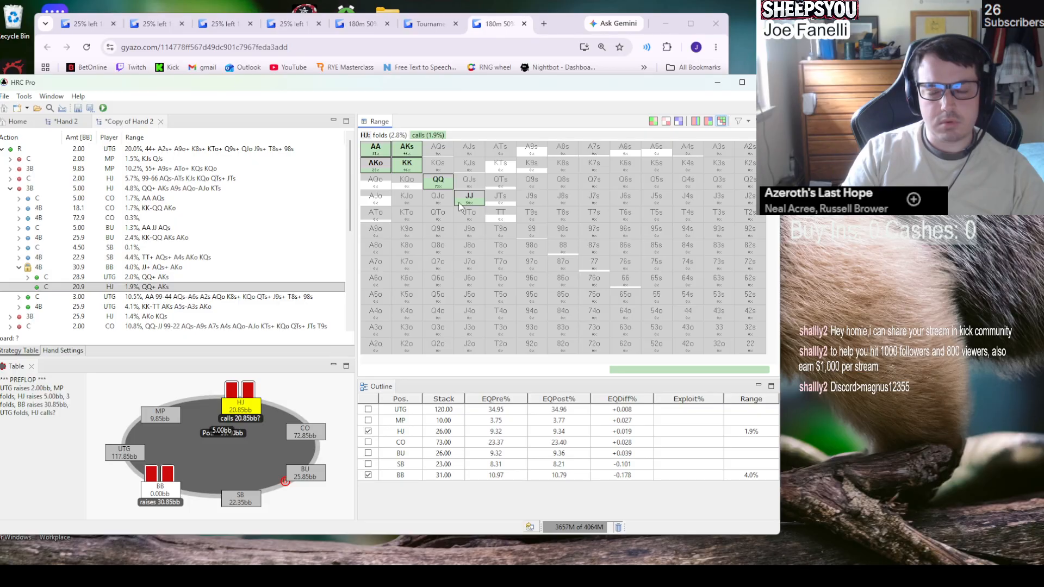
click(63, 122)
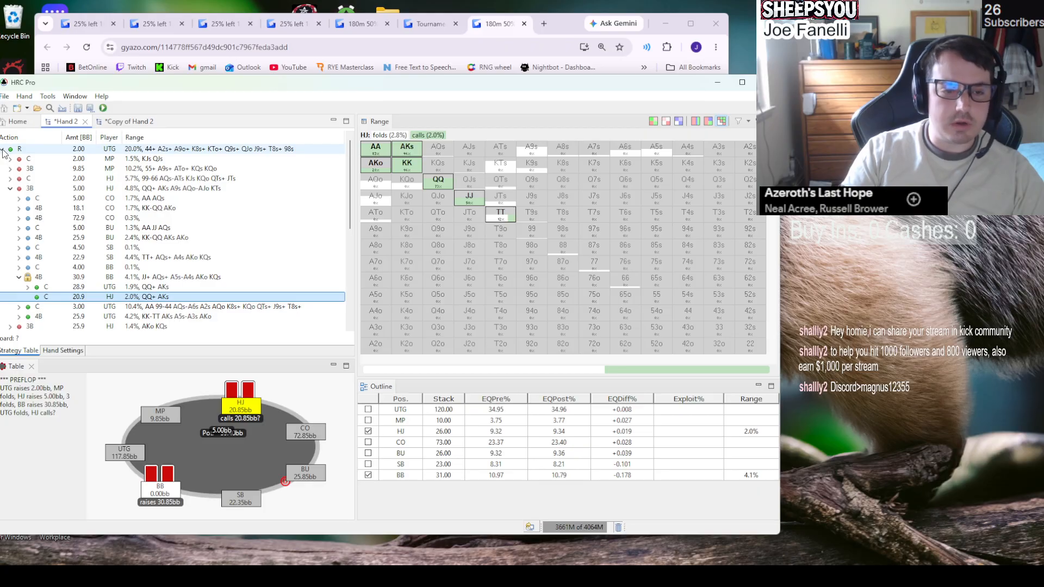
click(446, 27)
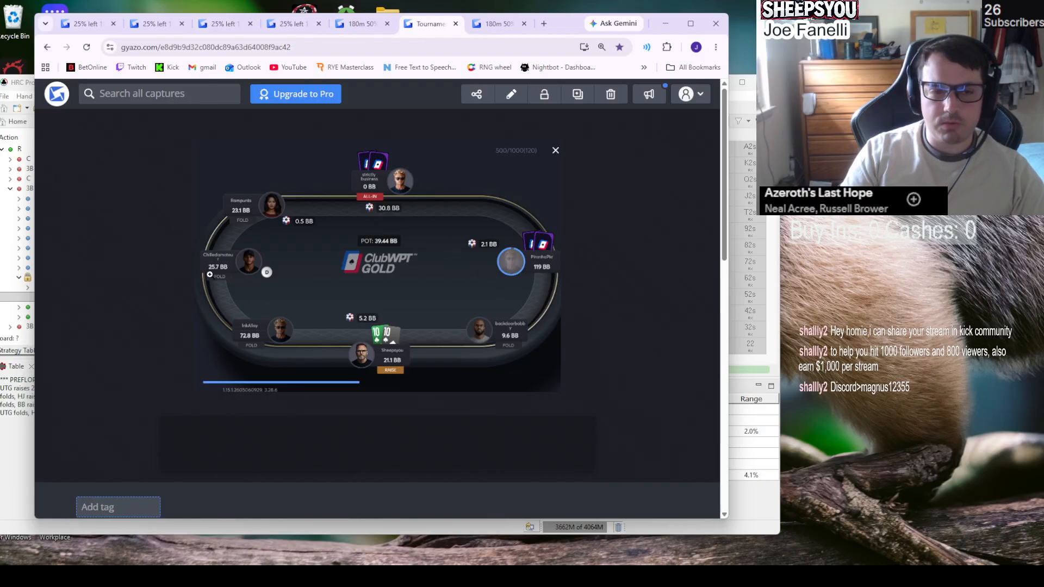
click(25, 86)
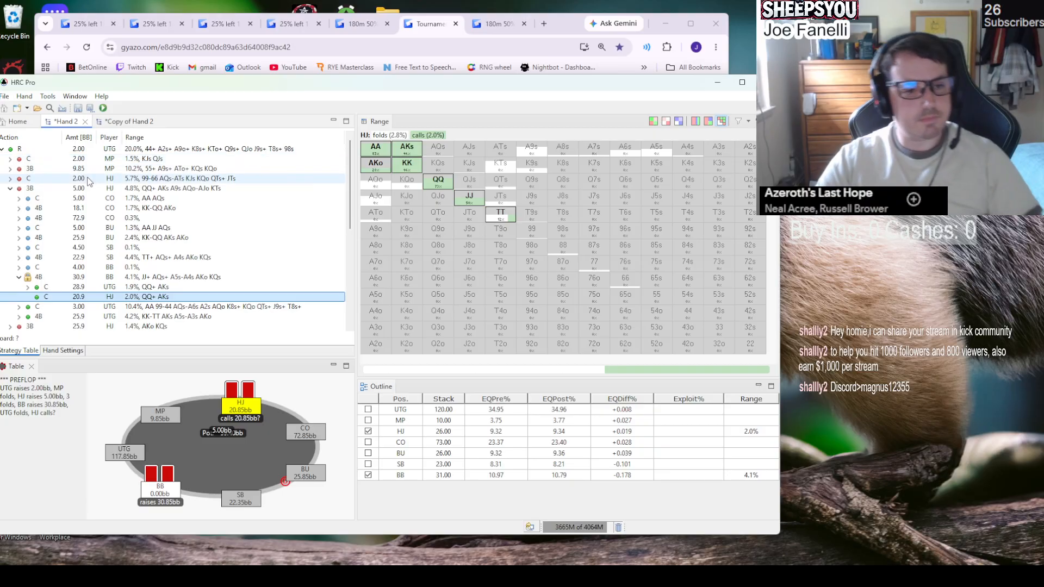
- Examine BB's locked 30.9bb 4-bet range in Hand 2, collapse its branch, and view UTG's range for the 3.00bb call
click(48, 276)
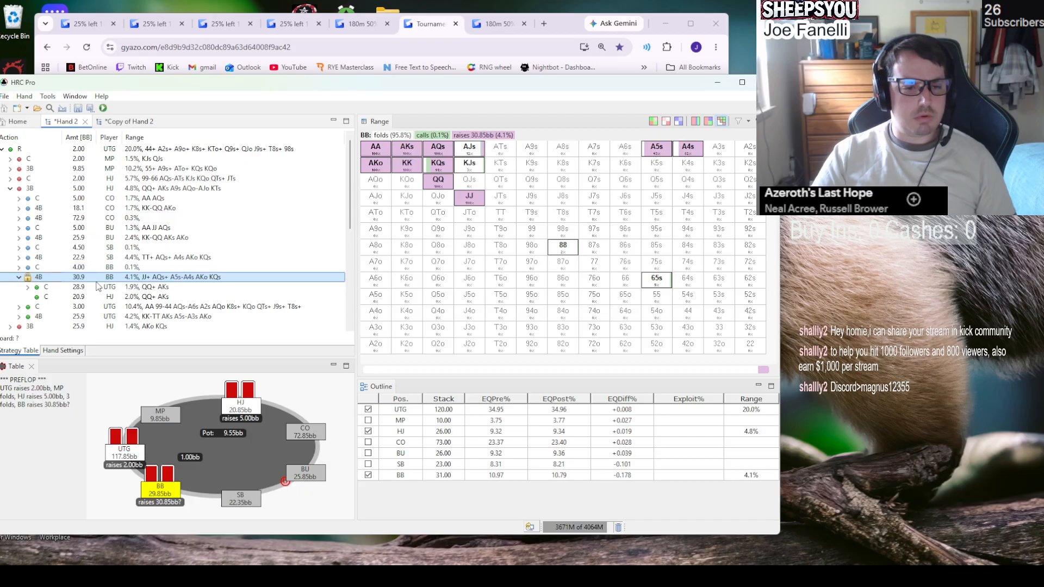
mouse_move(129, 271)
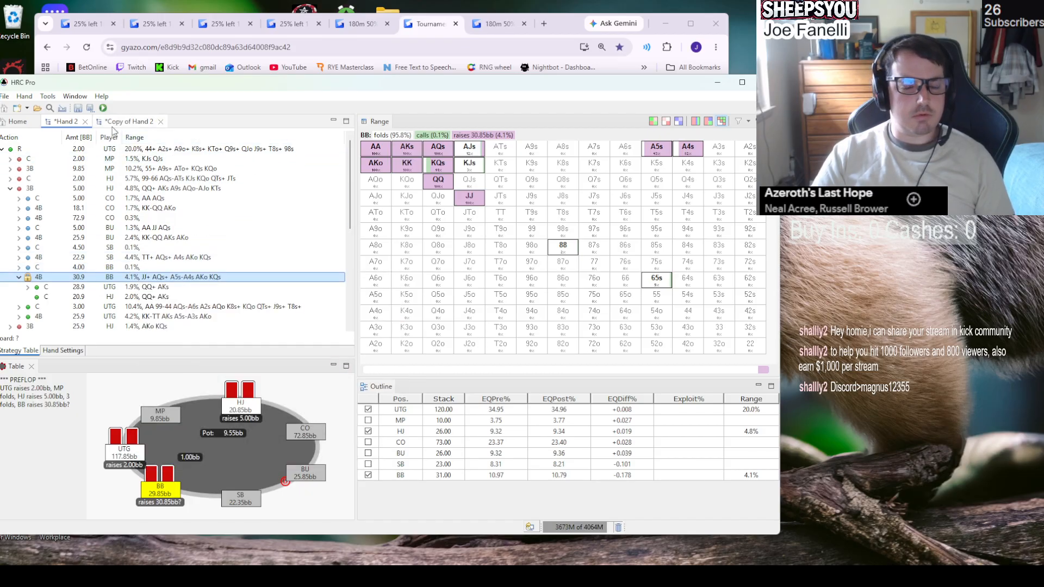
mouse_move(24, 283)
click(19, 277)
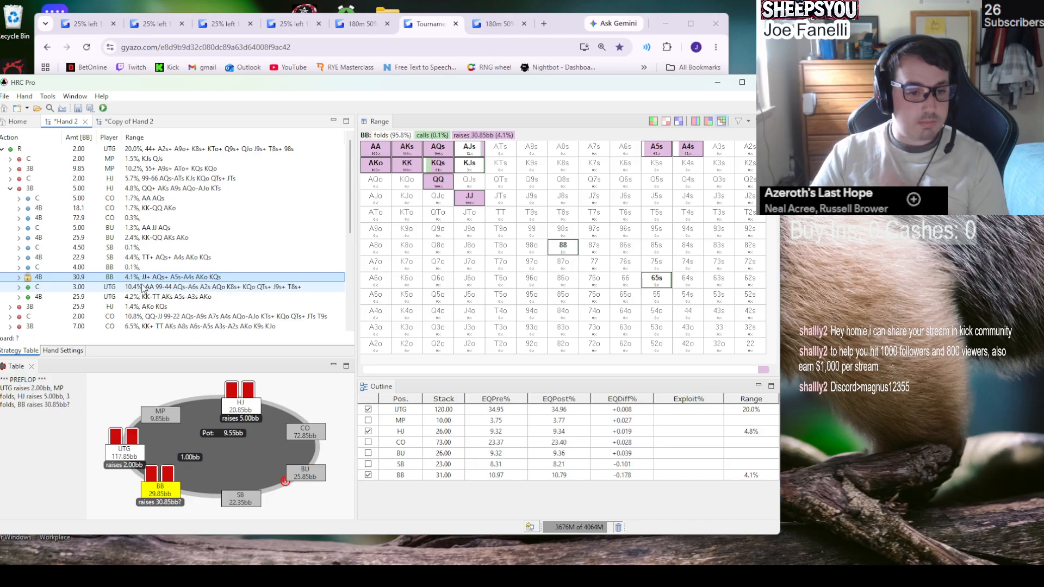
click(37, 287)
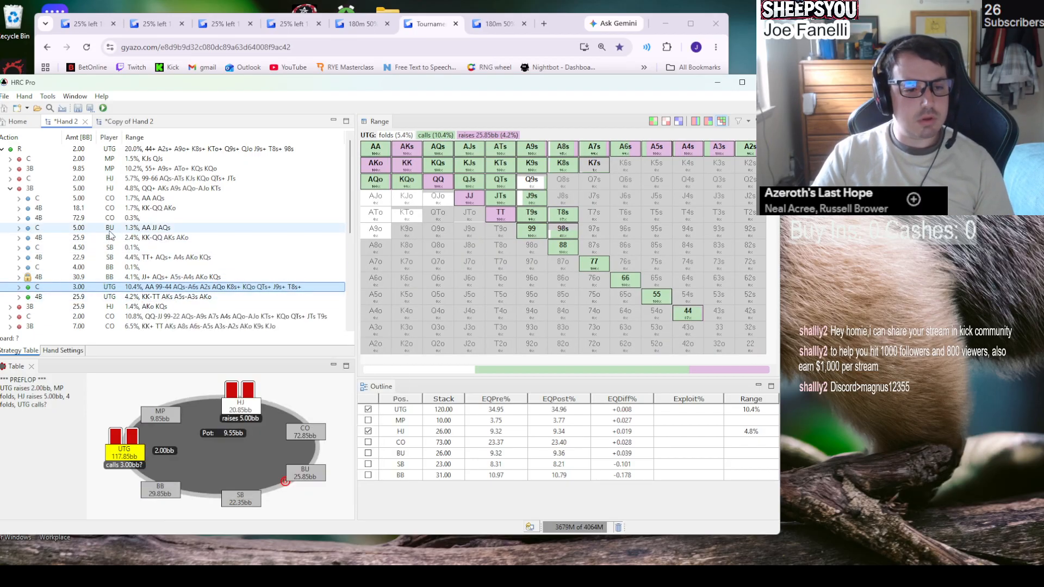
mouse_move(110, 234)
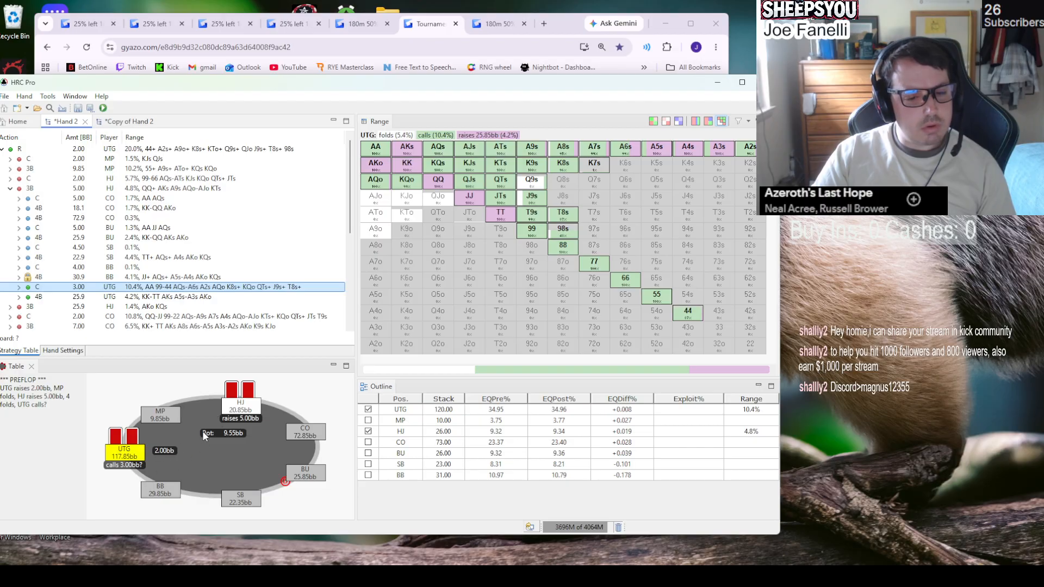
- Reselect and expand BB's locked 30.9bb 4-bet to examine UTG's 28.9bb calling range
click(38, 277)
click(19, 277)
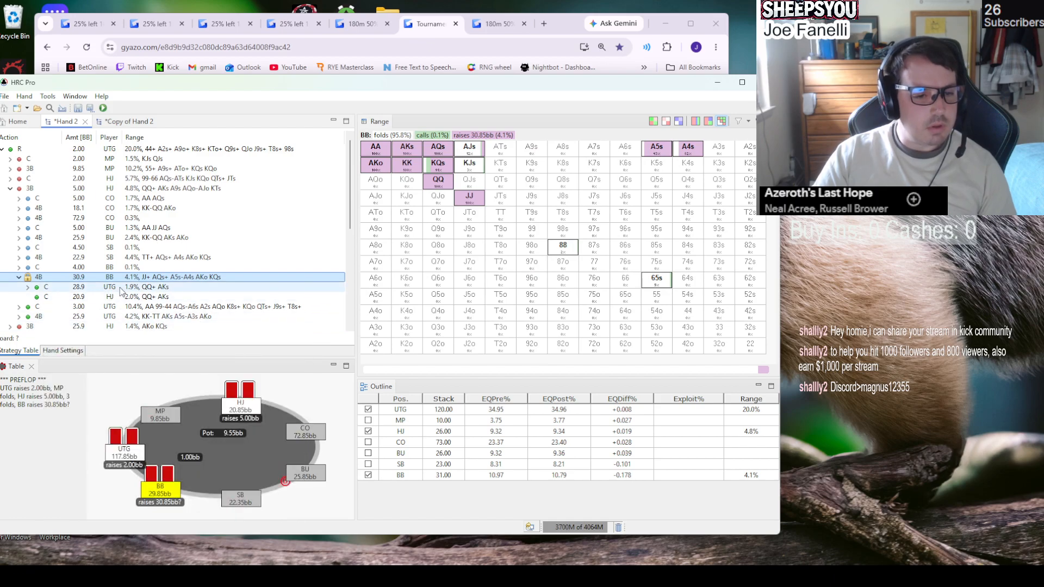
click(60, 287)
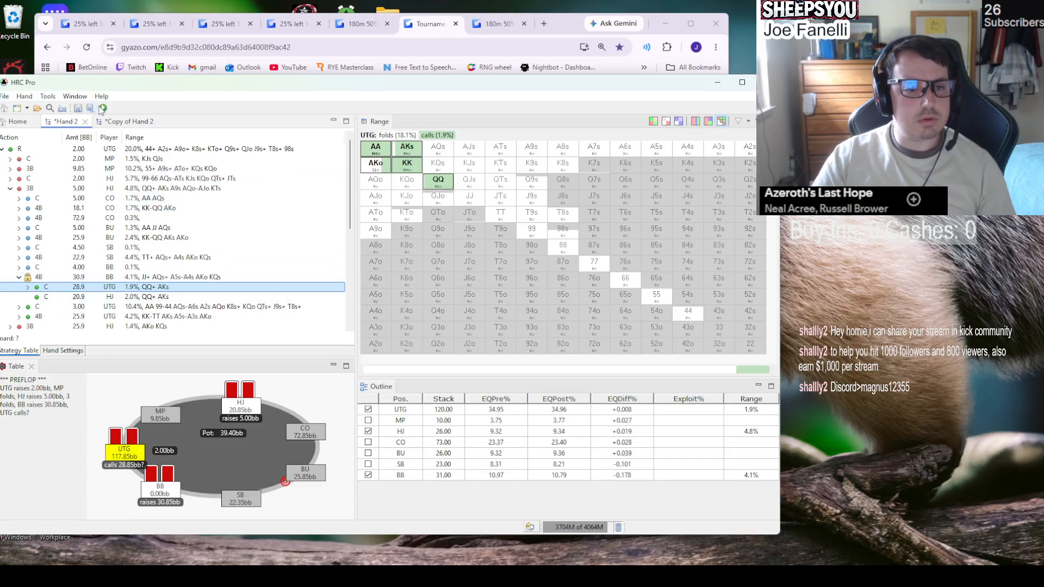
- Run a Nash calculation on UTG's 28.9 BB call subtree in Hand 2 until the CI target of 5.0 is reached
click(103, 108)
click(417, 330)
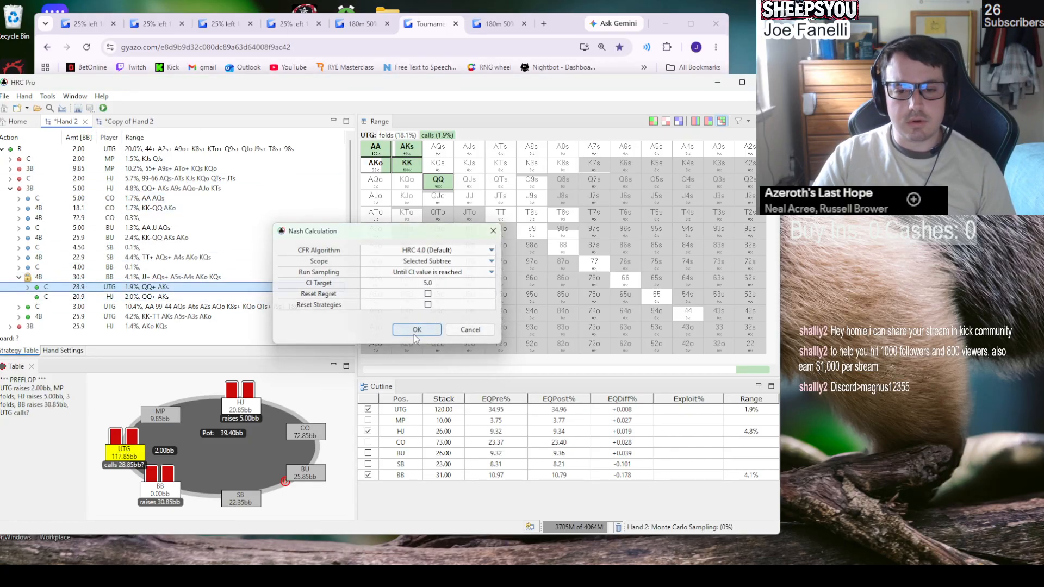
click(416, 23)
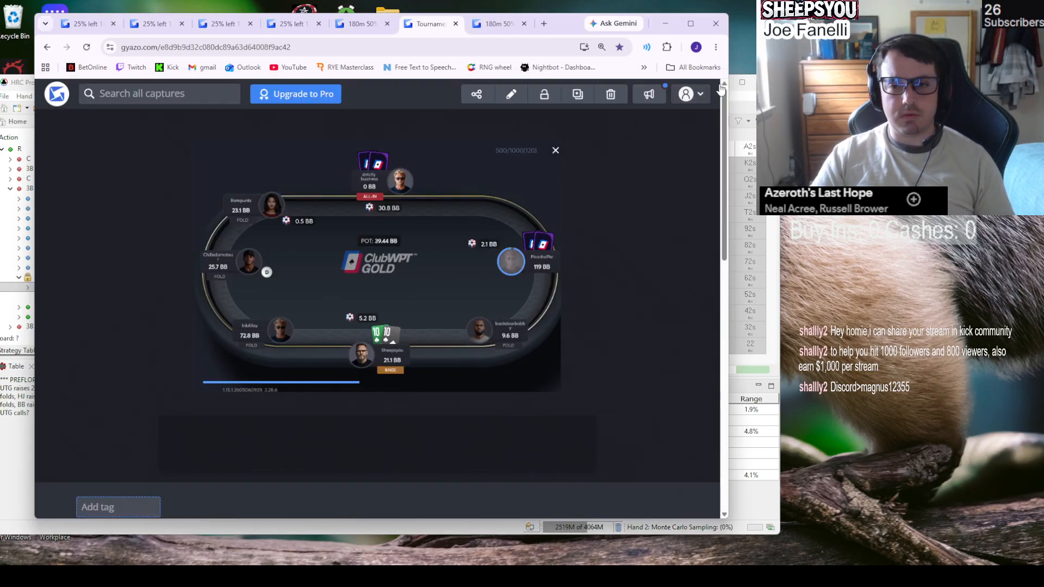
click(736, 90)
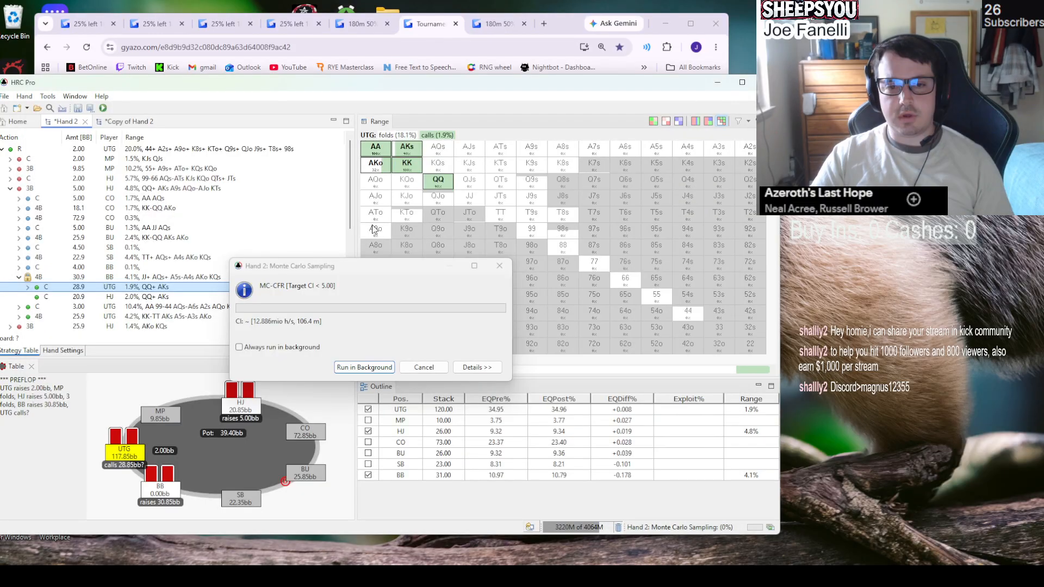
drag(346, 272, 206, 282)
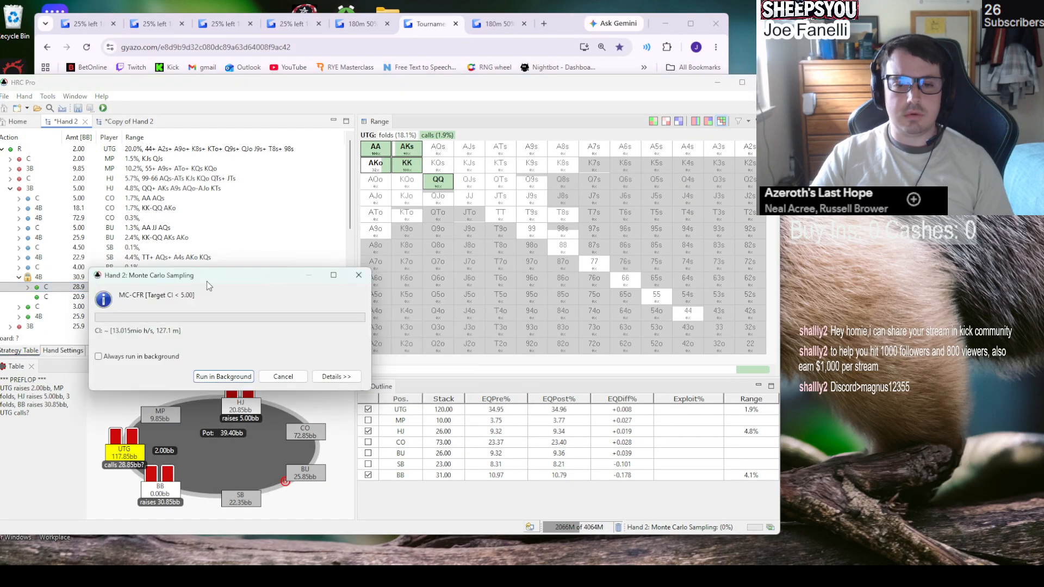
mouse_move(230, 263)
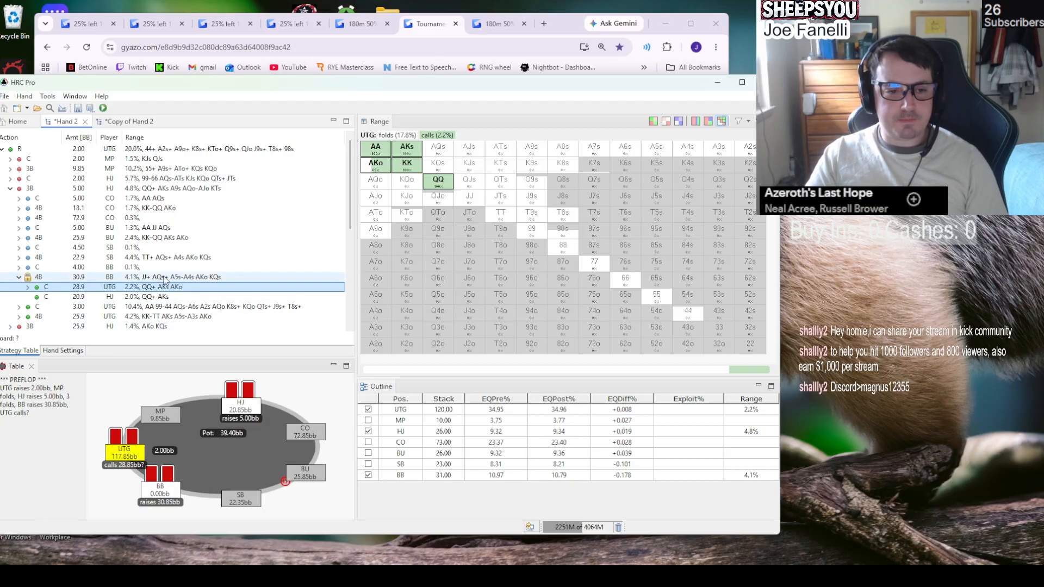
- Expand UTG's call against the BB 4-bet and examine HJ's overcalling range beneath it
click(27, 287)
scroll(65, 296, down, 1)
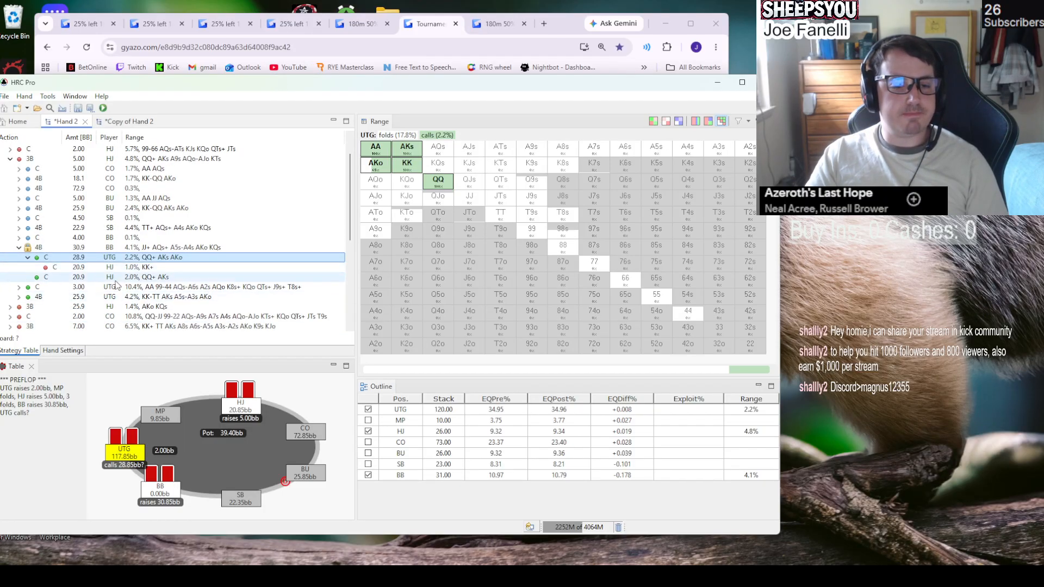
click(129, 267)
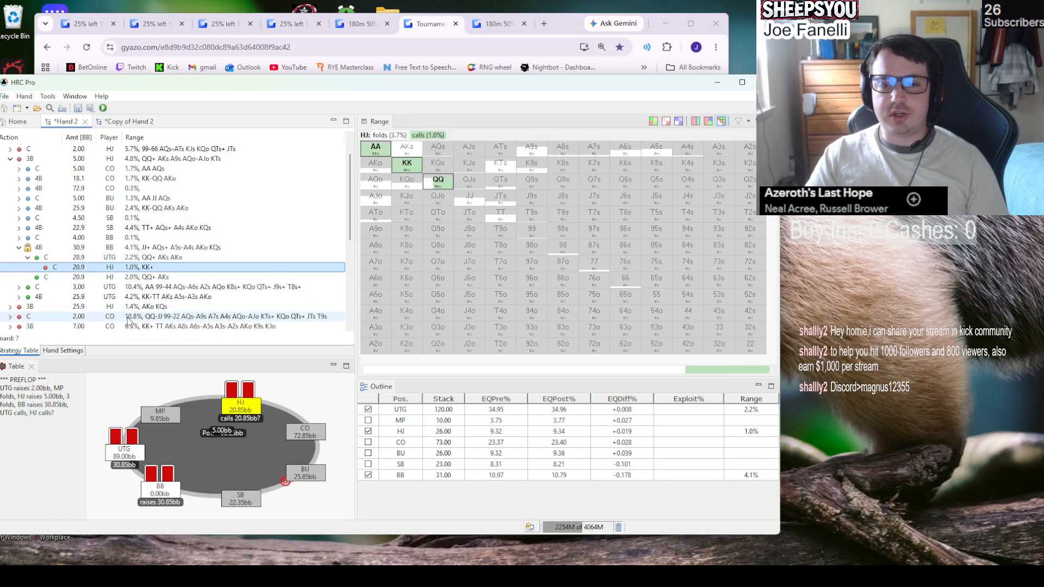
click(448, 269)
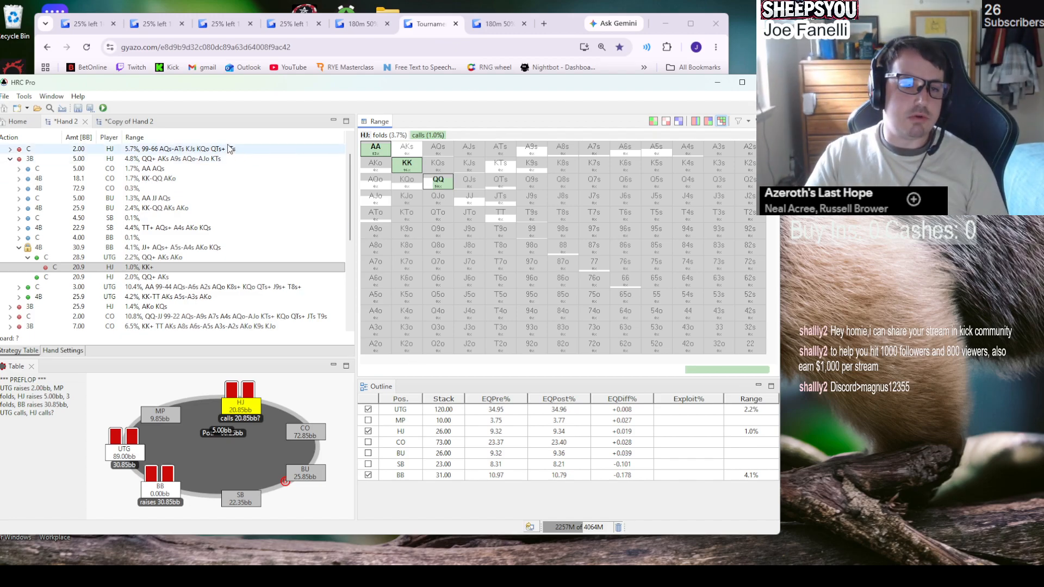
- Run a Nash calculation on HJ's overcall node behind UTG in Hand 2 with a CI target of 5.0
click(103, 109)
click(416, 331)
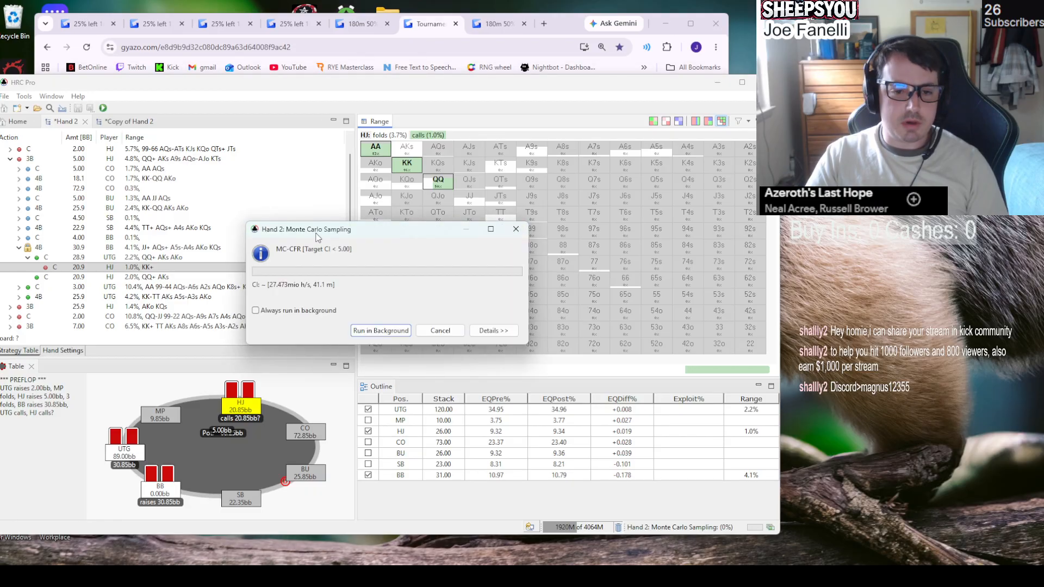
drag(317, 236, 261, 225)
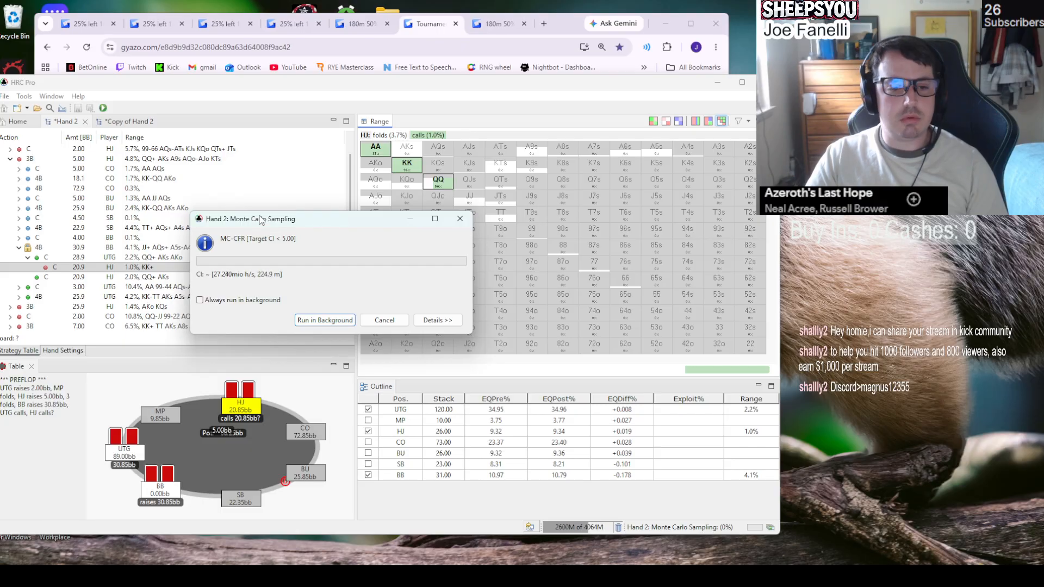
drag(260, 219, 222, 303)
click(213, 267)
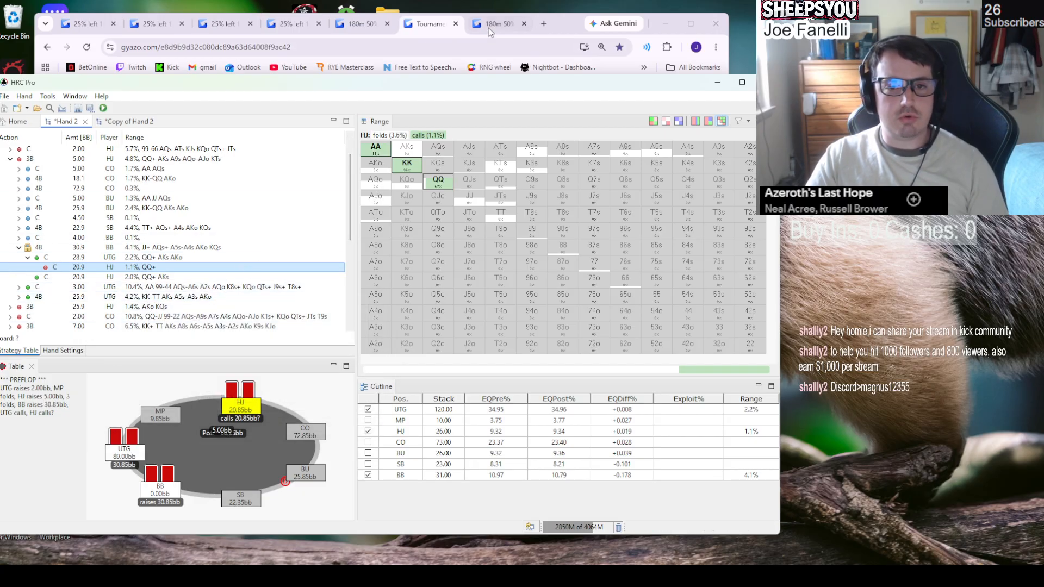
- Check the captured poker table in the browser, then compare the spot with HJ's overcalling range in HRC Pro
click(434, 25)
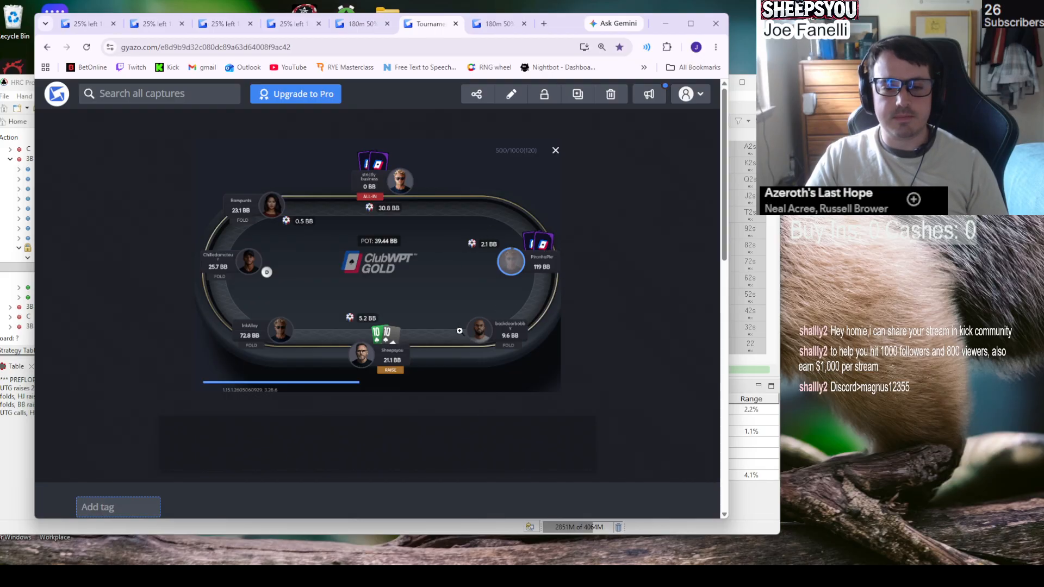
click(741, 383)
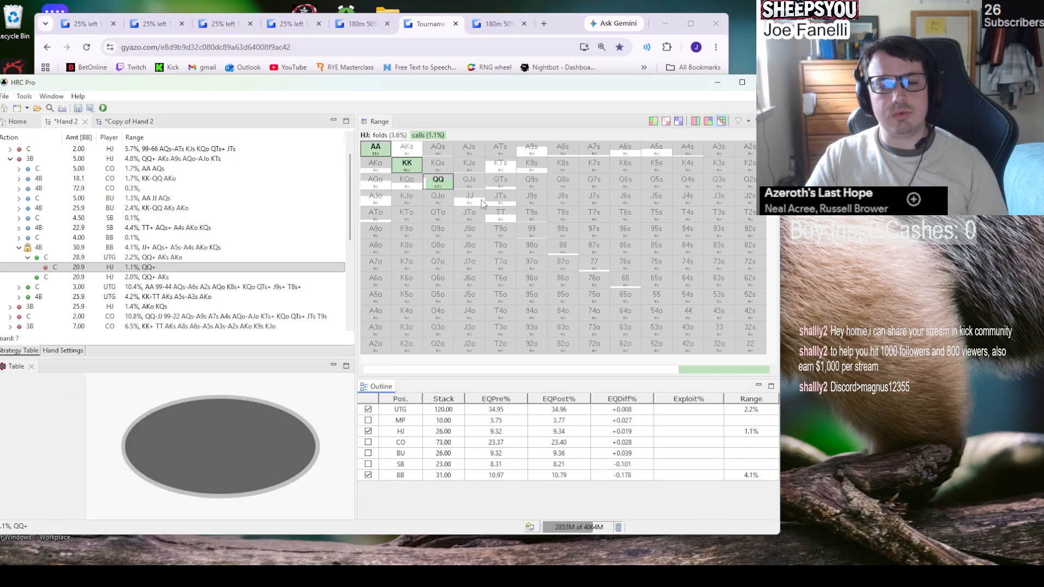
mouse_move(481, 200)
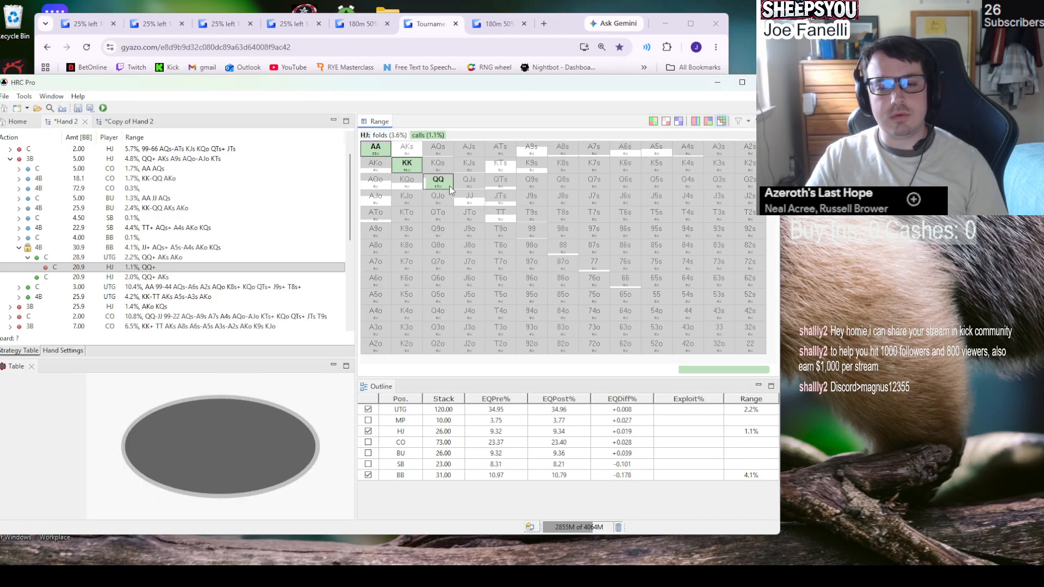
mouse_move(449, 188)
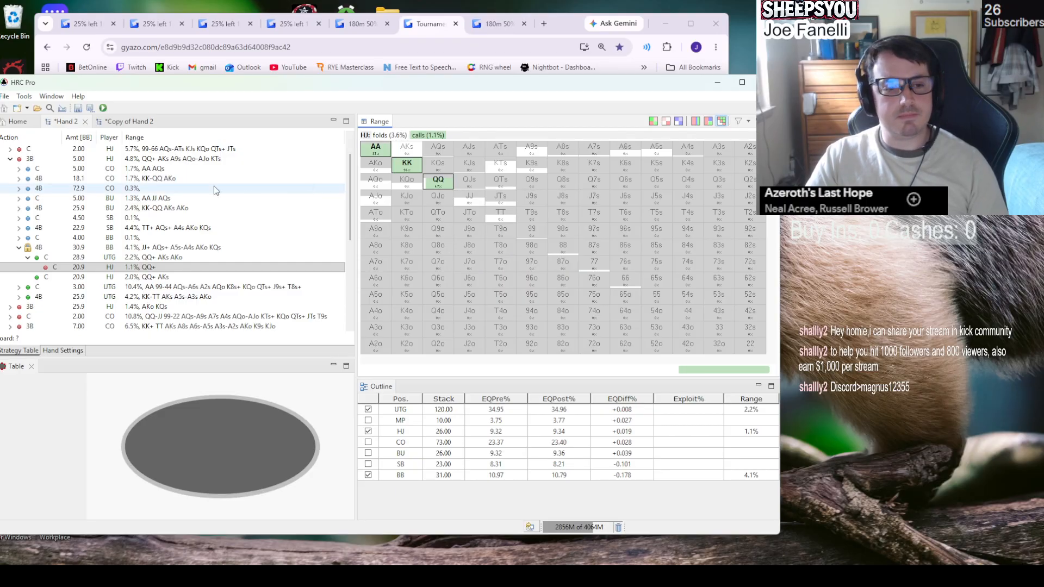
- Examine HJ's overcall node and the locked BB 4-bet node in Hand 2, including the BB's AKs details
click(153, 267)
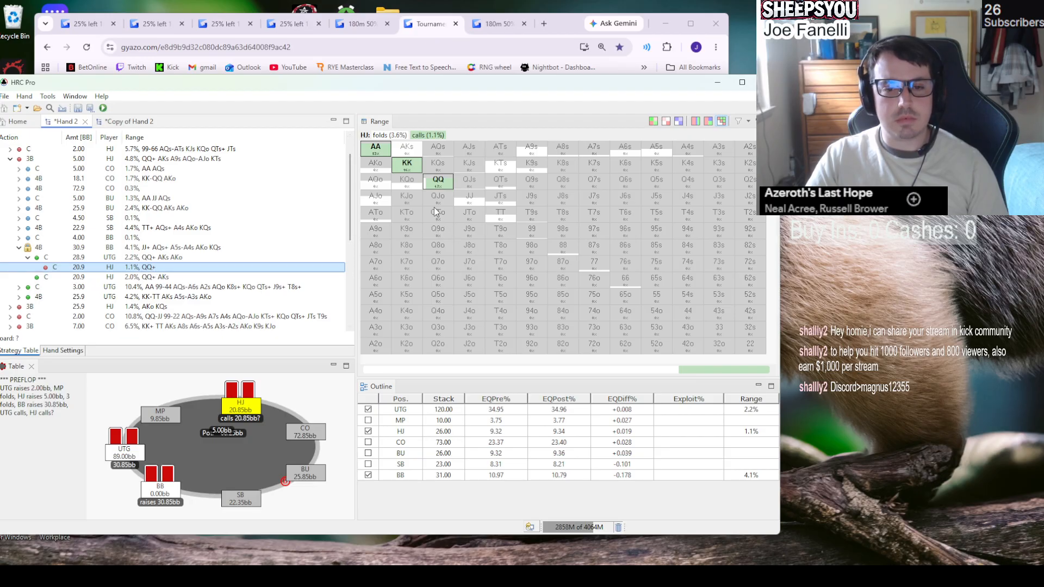
mouse_move(411, 148)
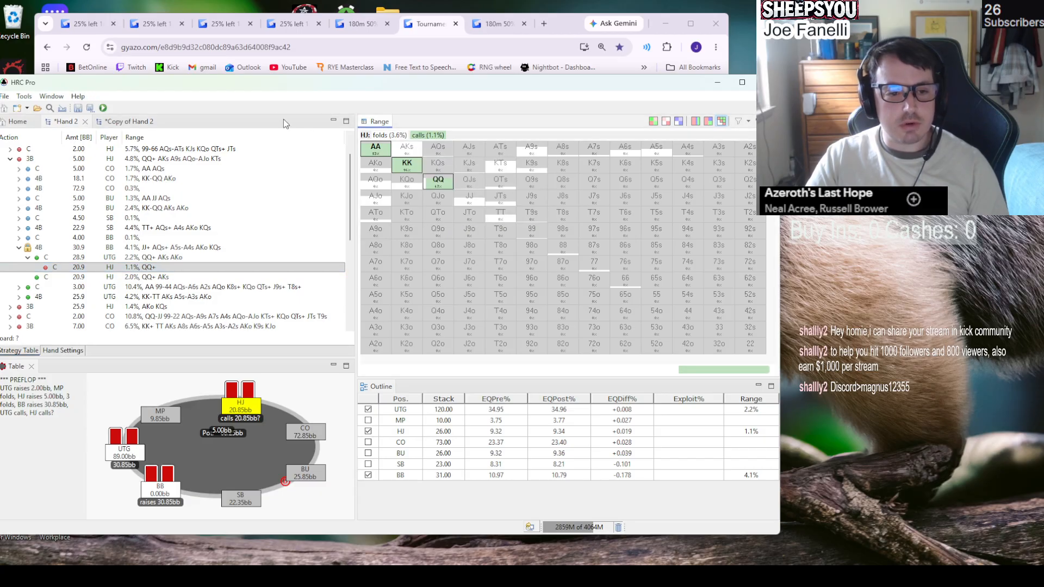
click(122, 247)
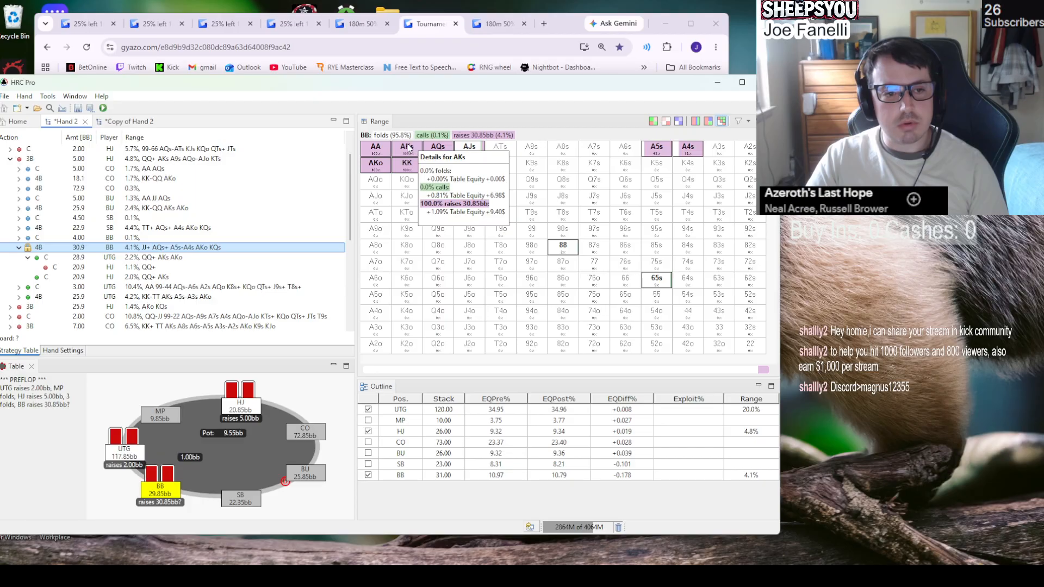
- Switch to Copy of Hand 2 and compare UTG's and HJ's calling ranges against the BB 4-bet
click(130, 121)
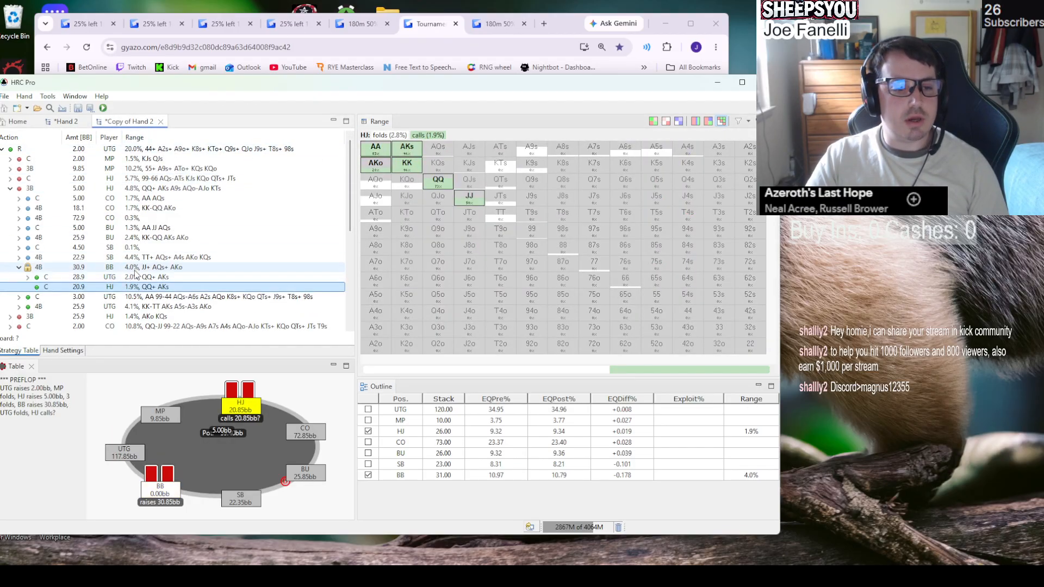
click(144, 297)
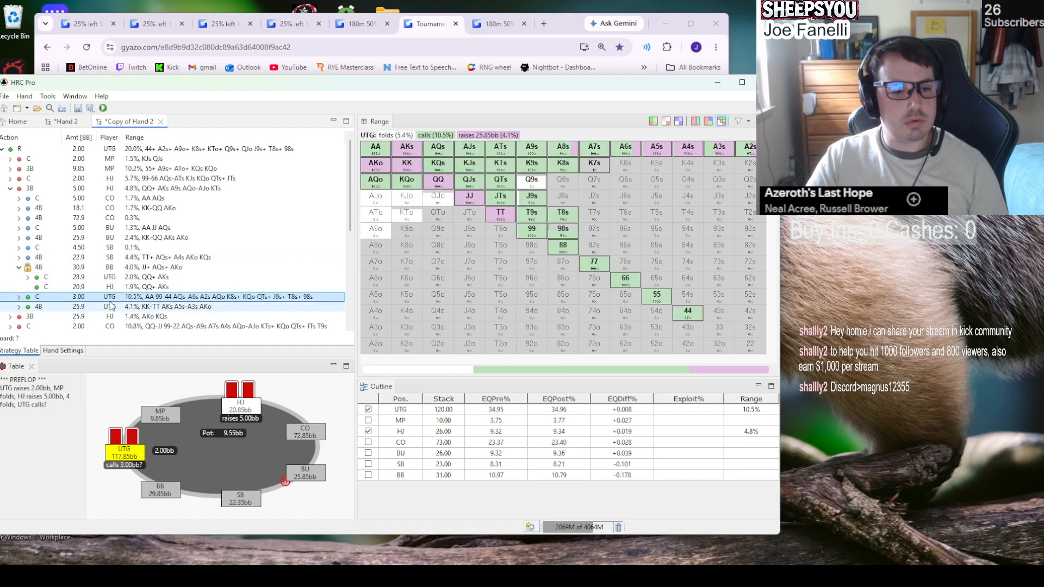
click(117, 277)
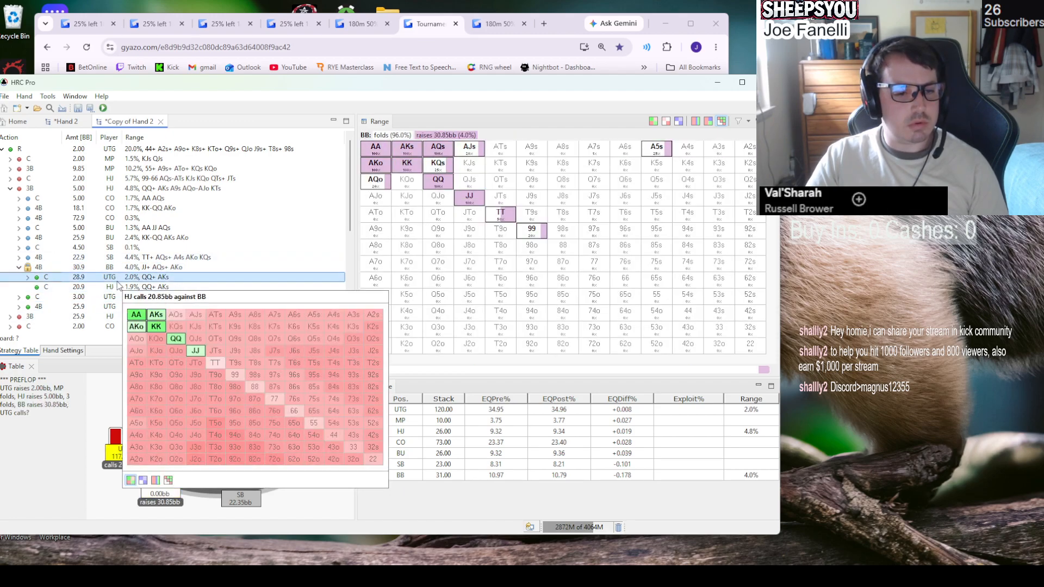
click(119, 286)
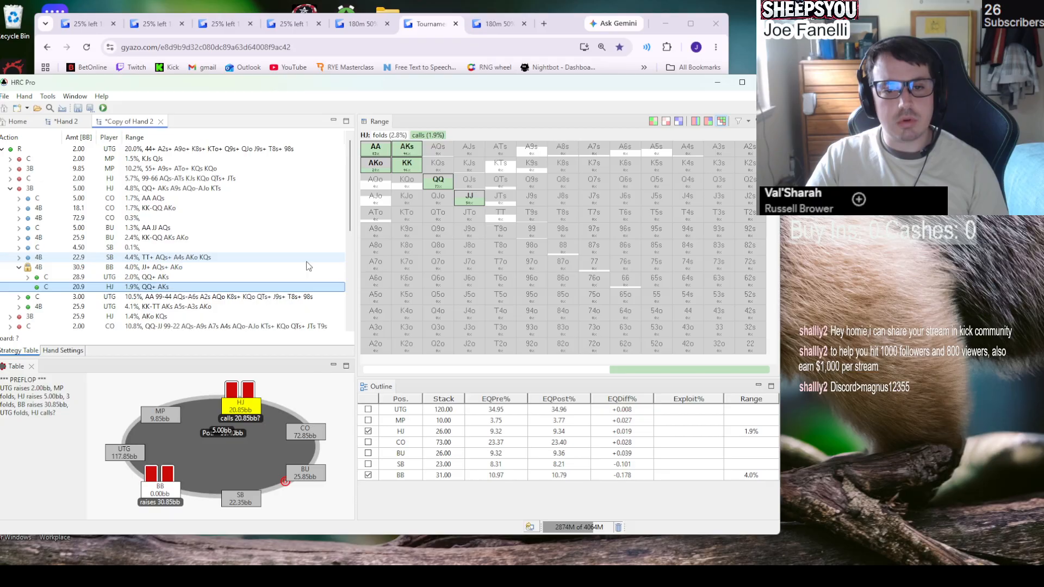
click(133, 276)
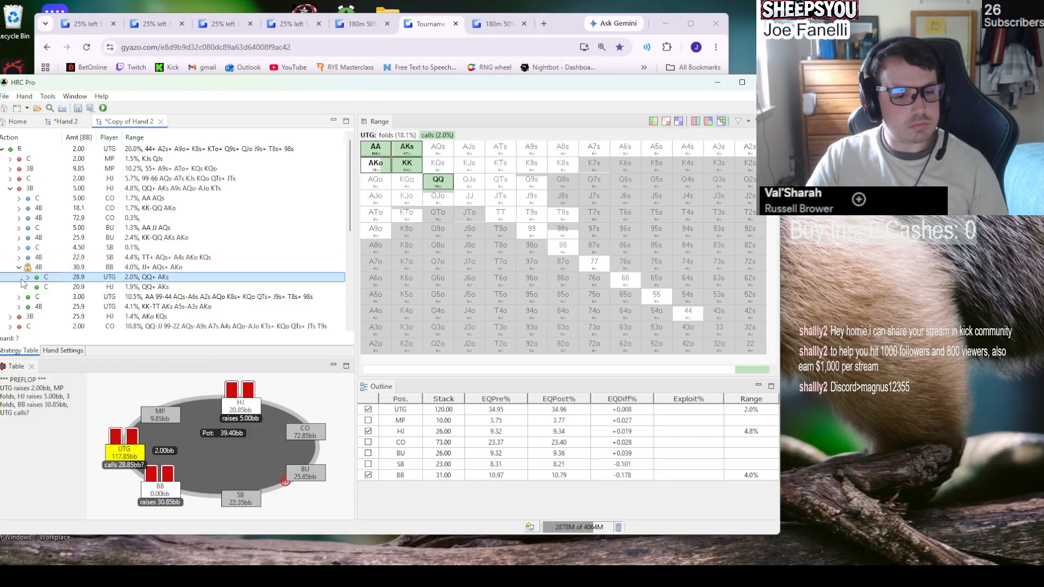
- Expand UTG's call against the BB 4-bet in Copy of Hand 2 and view HJ's overcalling range behind it
click(121, 288)
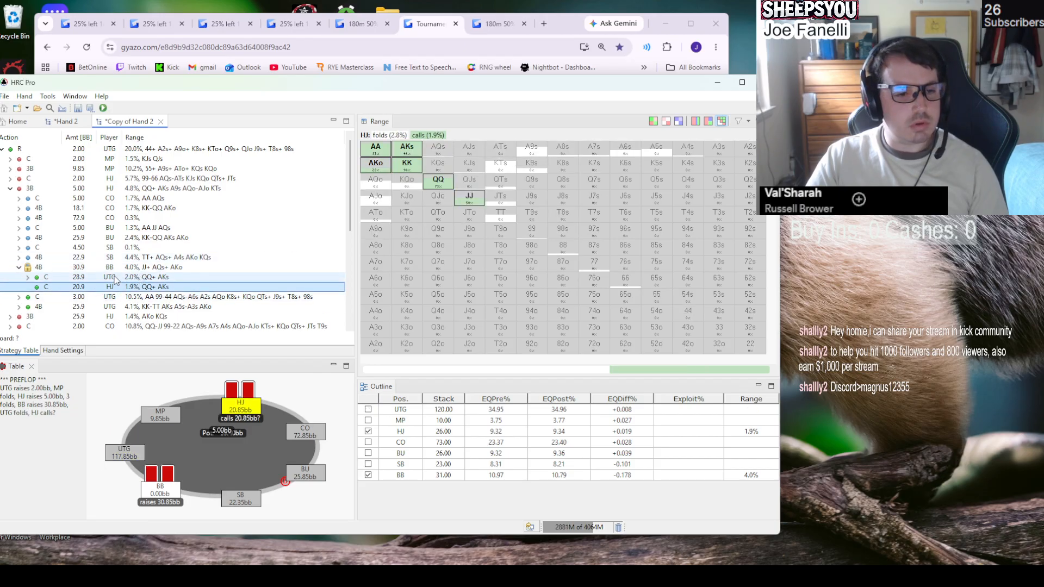
click(116, 278)
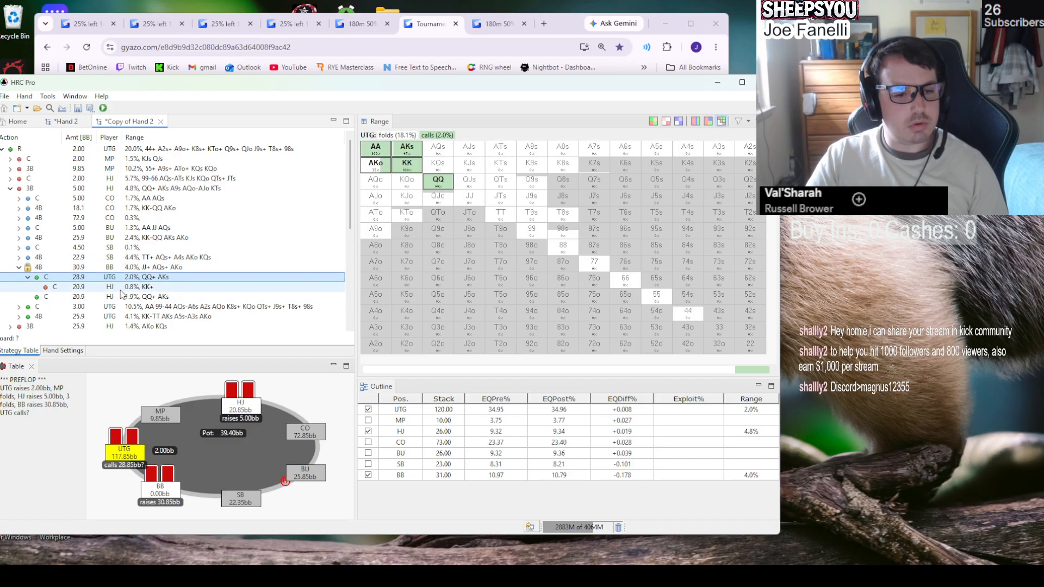
click(182, 289)
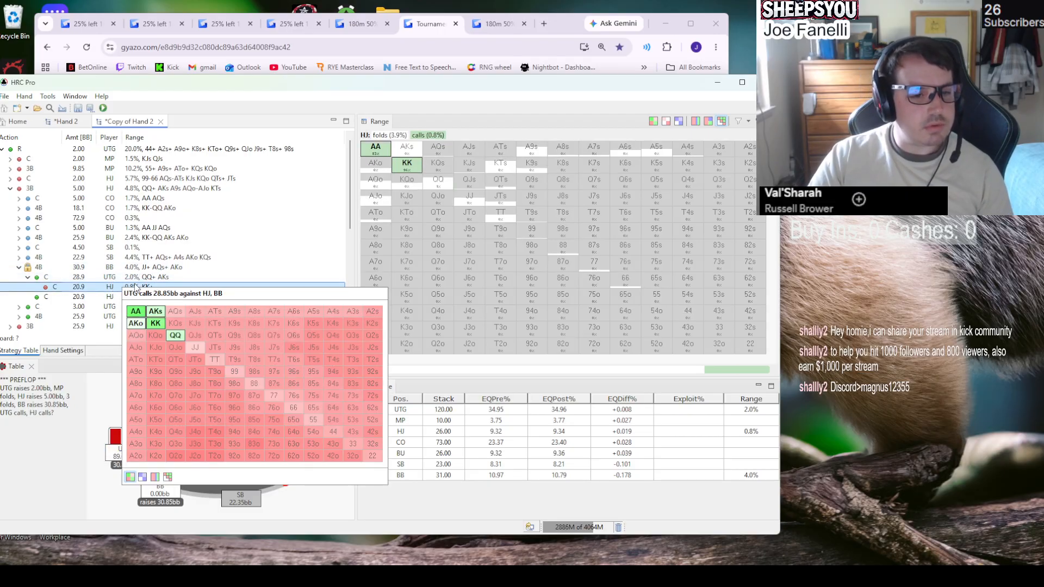
- View UTG's 4-bet and HJ's 25.9 BB 3-bet, then compare HJ's calls against the BB with and without UTG calling
click(136, 316)
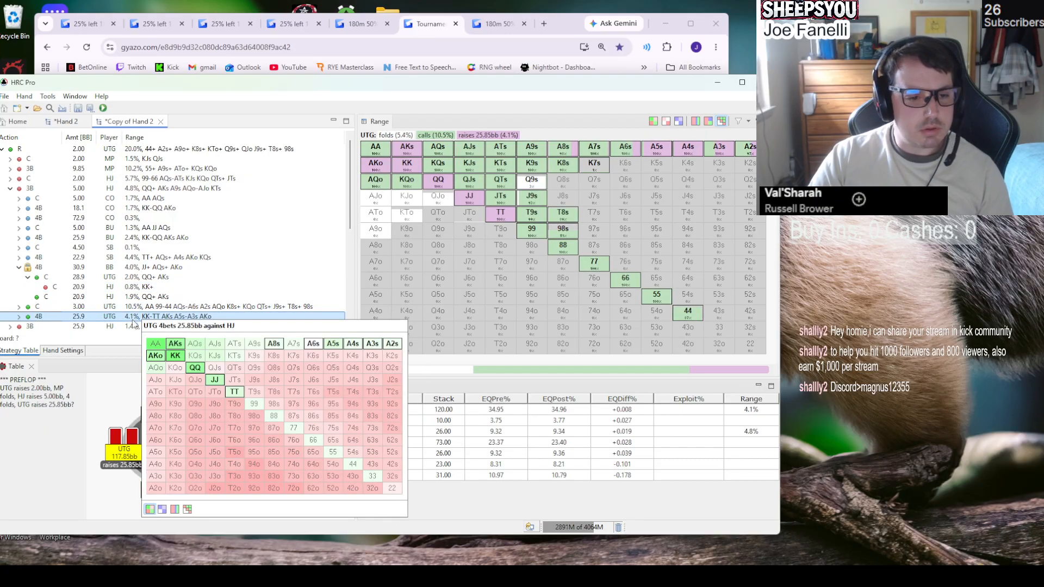
click(133, 326)
scroll(136, 321, down, 1)
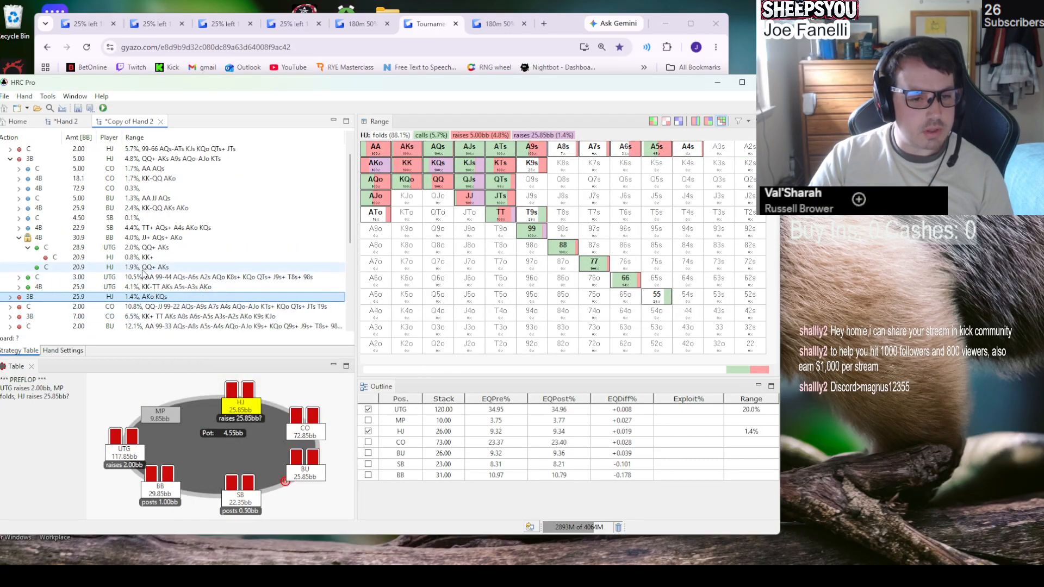
click(143, 269)
mouse_move(143, 271)
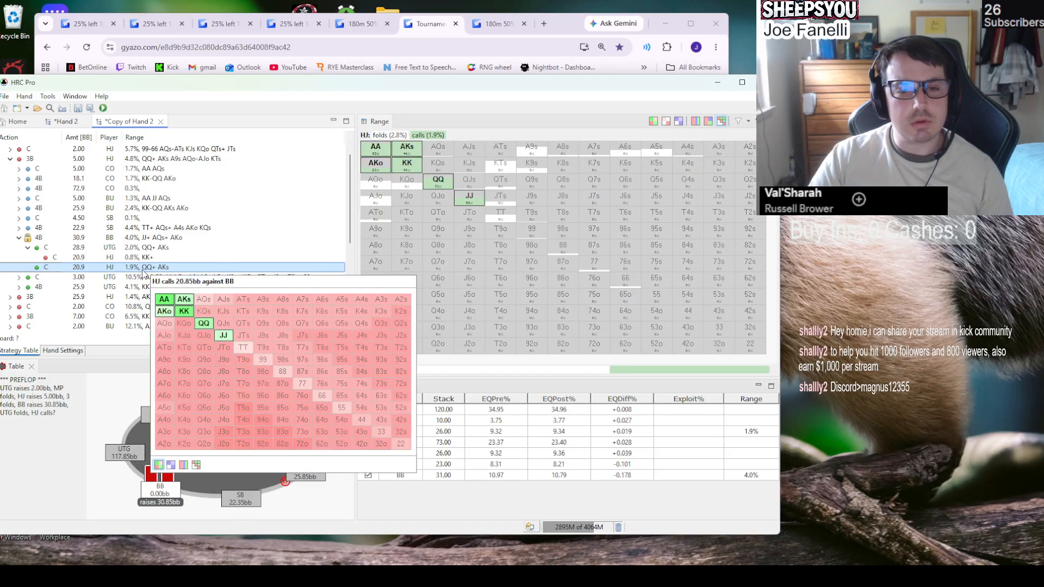
click(143, 258)
mouse_move(142, 260)
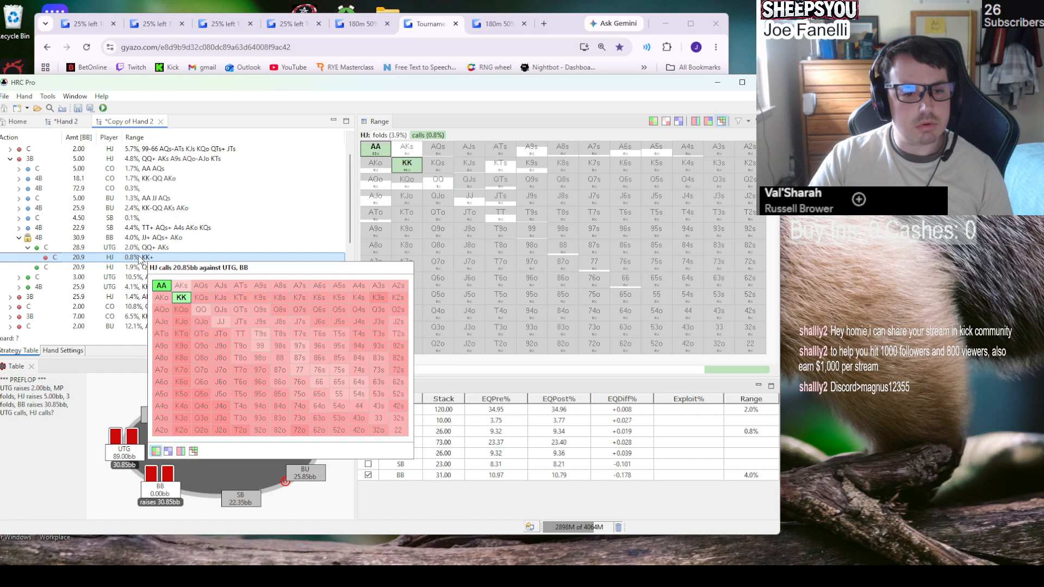
- Compare the BB 4-bet range in Hand 2 with UTG's call and HJ's overcall ranges in Copy of Hand 2
click(67, 122)
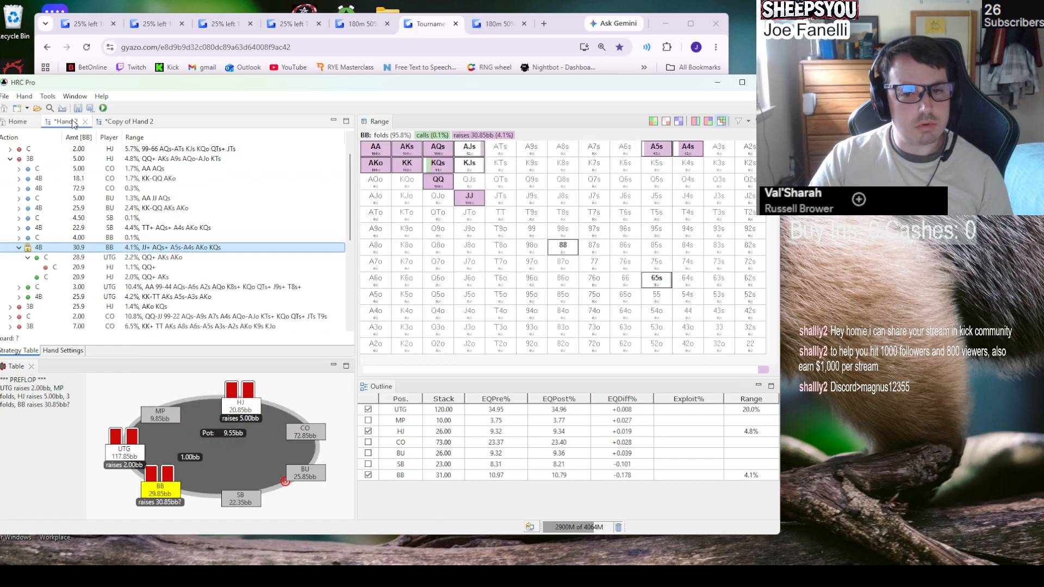
click(129, 122)
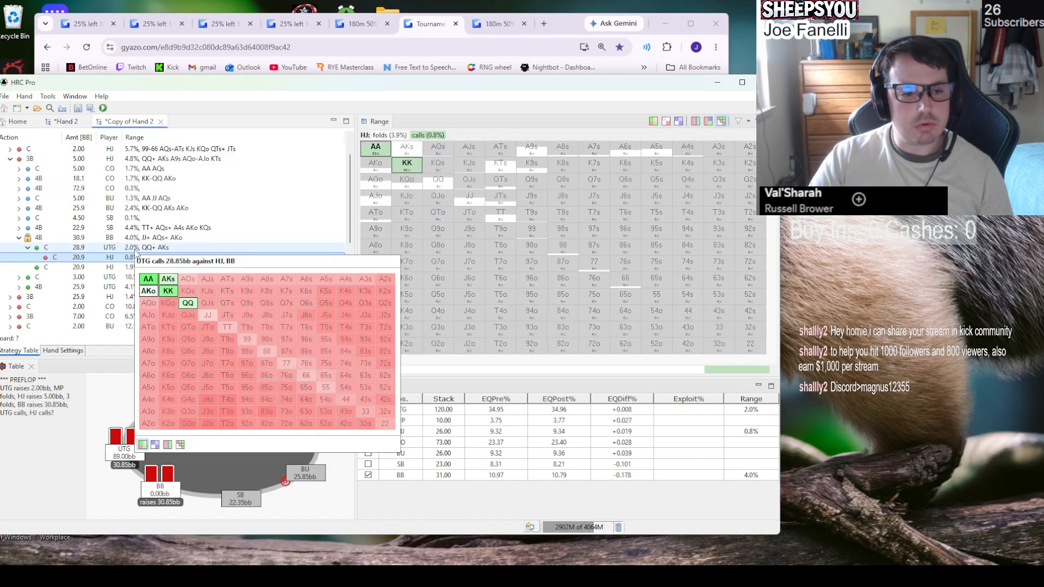
click(133, 249)
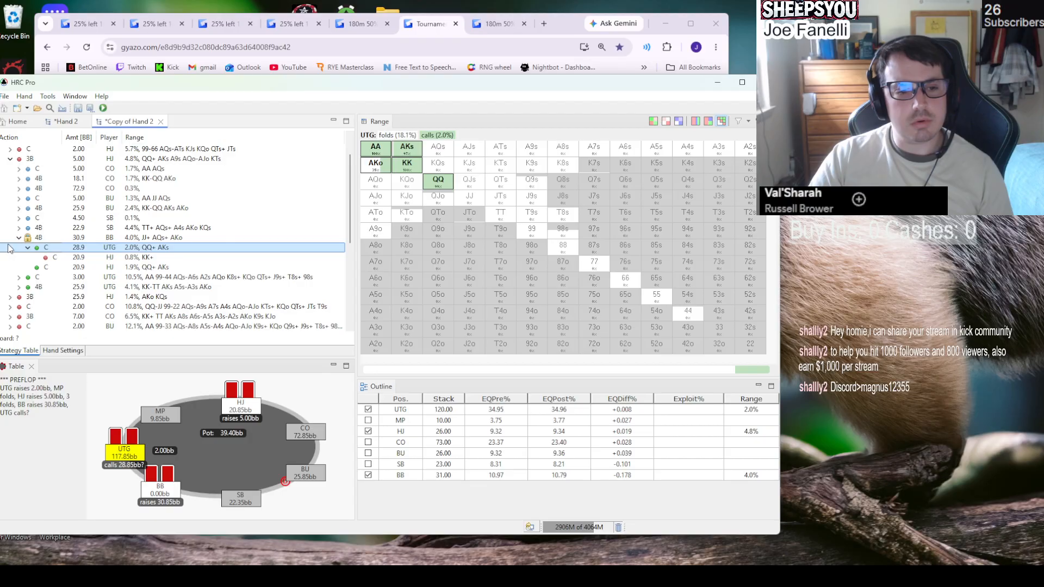
click(139, 257)
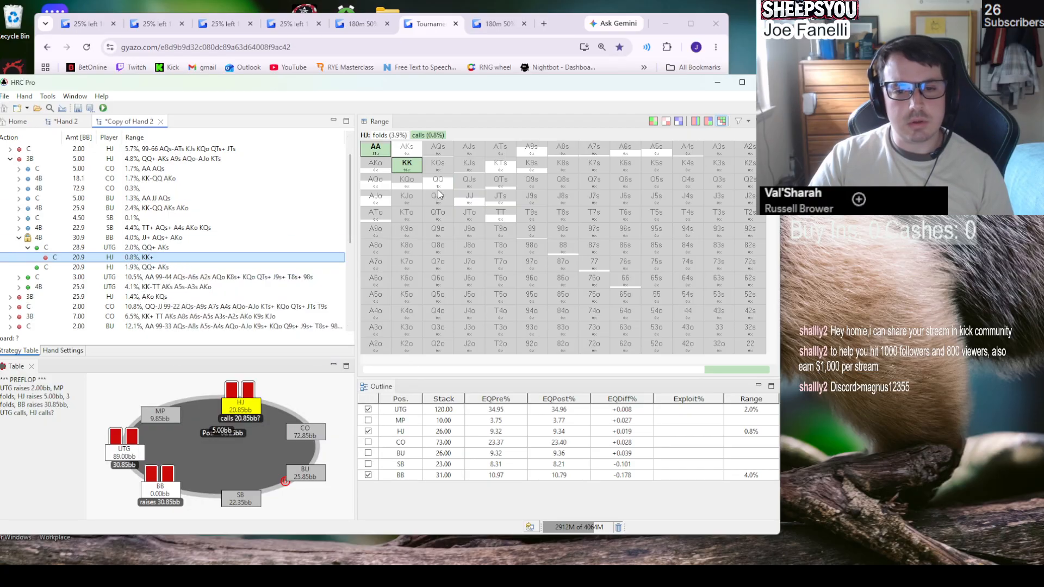
mouse_move(156, 258)
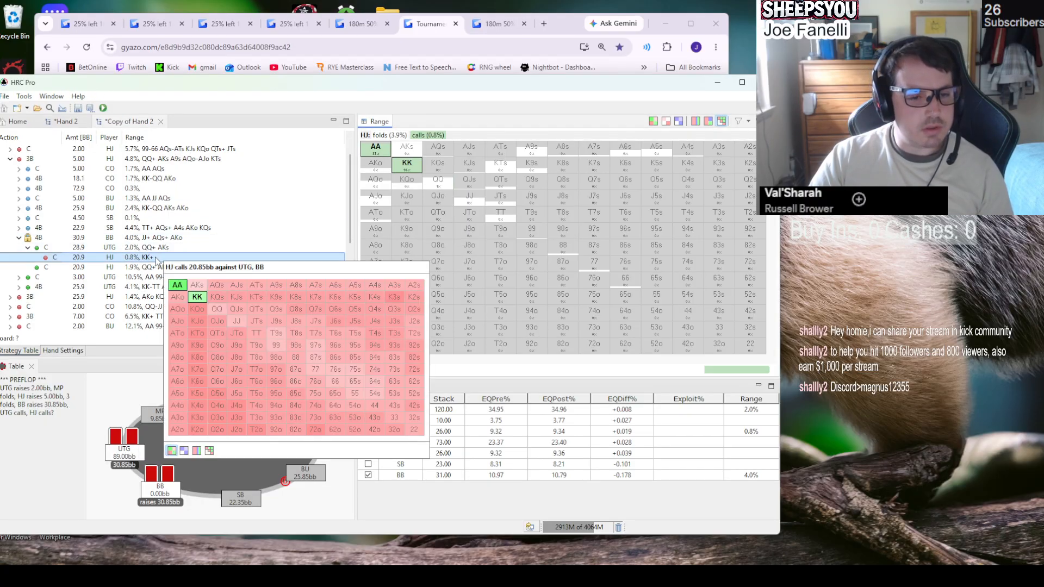
- Examine the BB 4-bet range and UTG's calling range against it in Copy of Hand 2
click(157, 269)
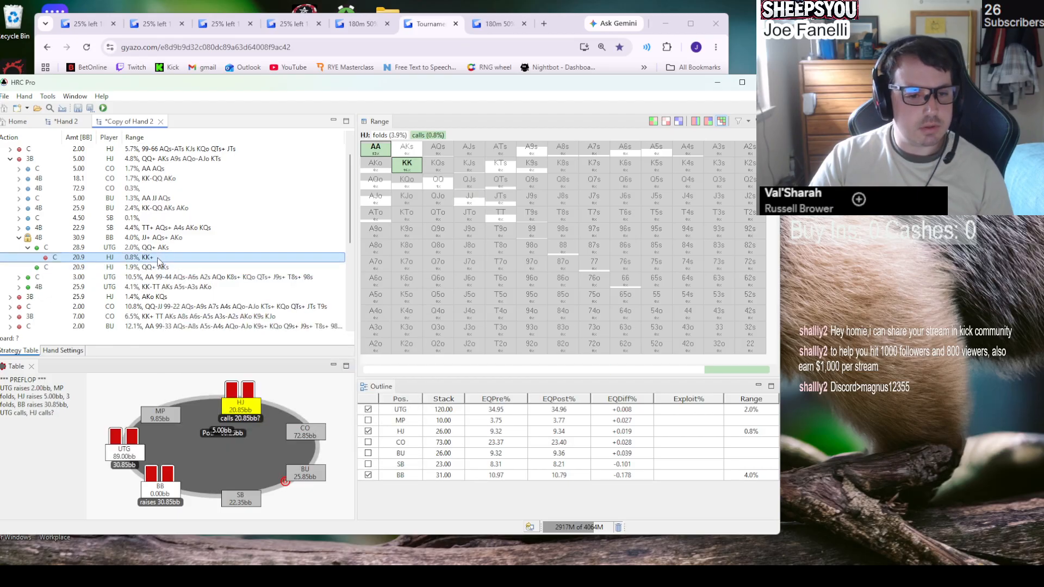
click(159, 240)
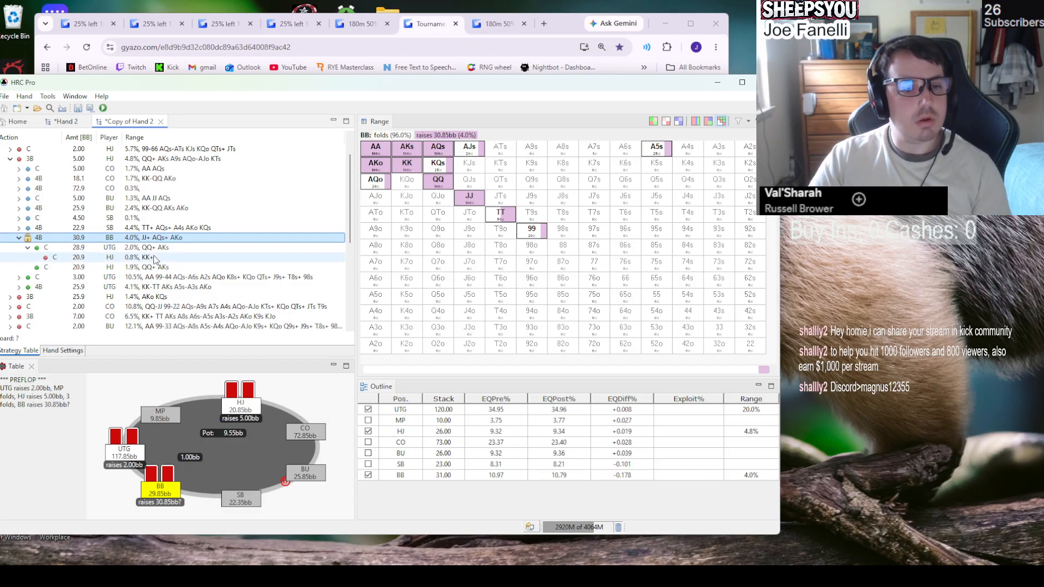
click(157, 249)
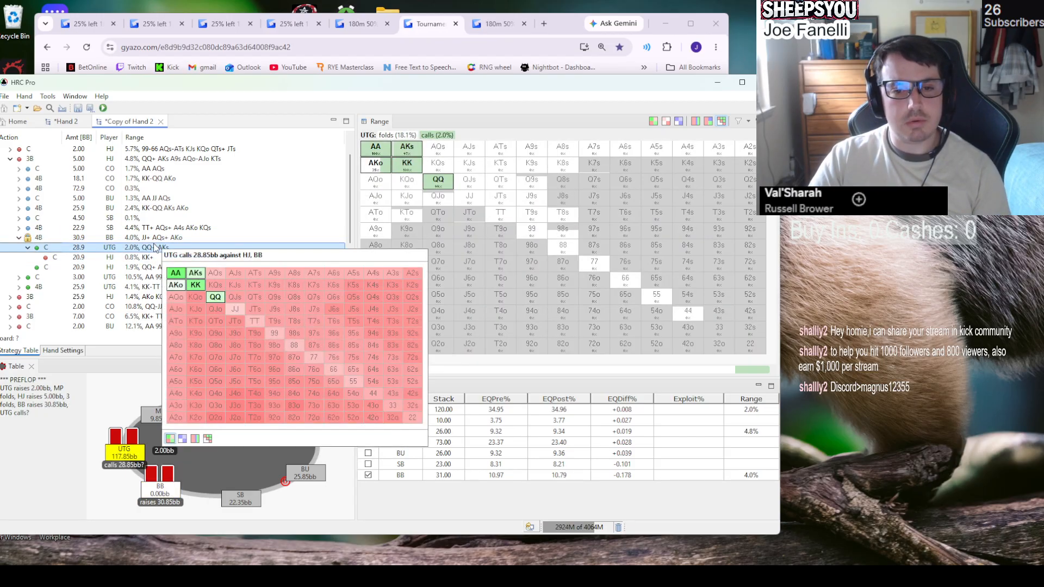
- Switch to Hand 2 and view UTG's call, HJ's overcall and the BB 4-bet range
click(71, 124)
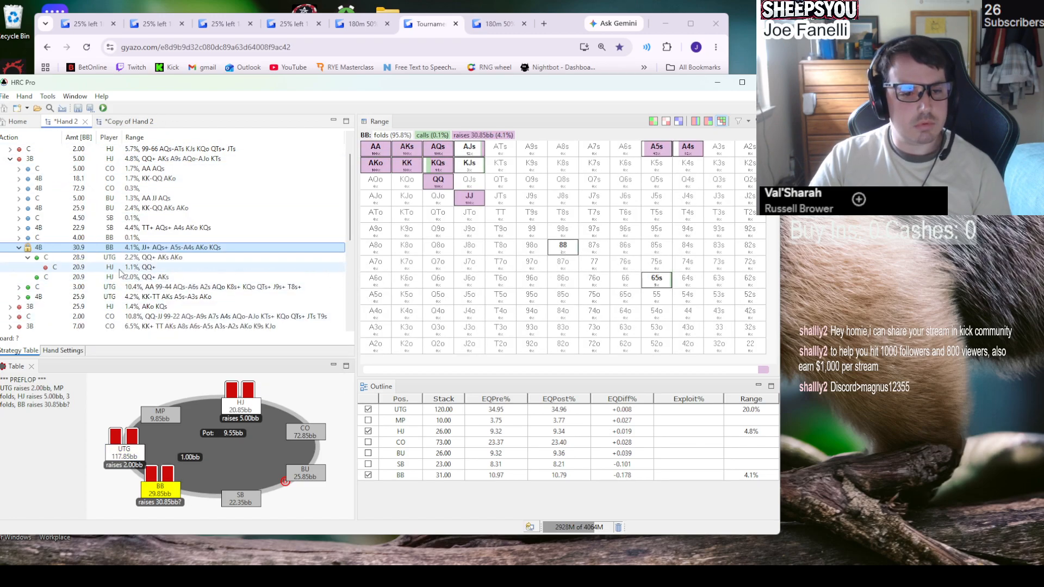
click(132, 258)
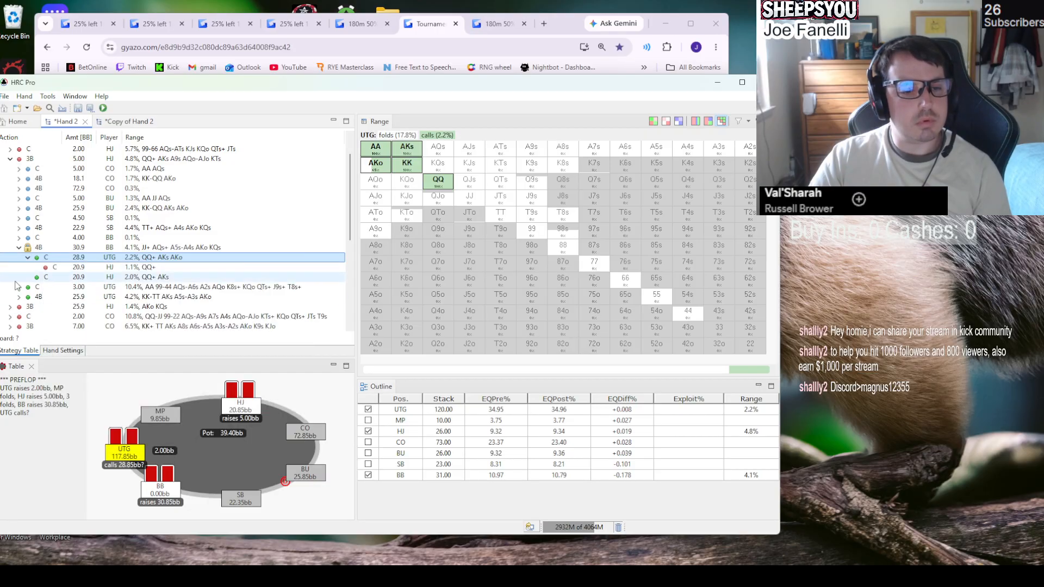
click(127, 268)
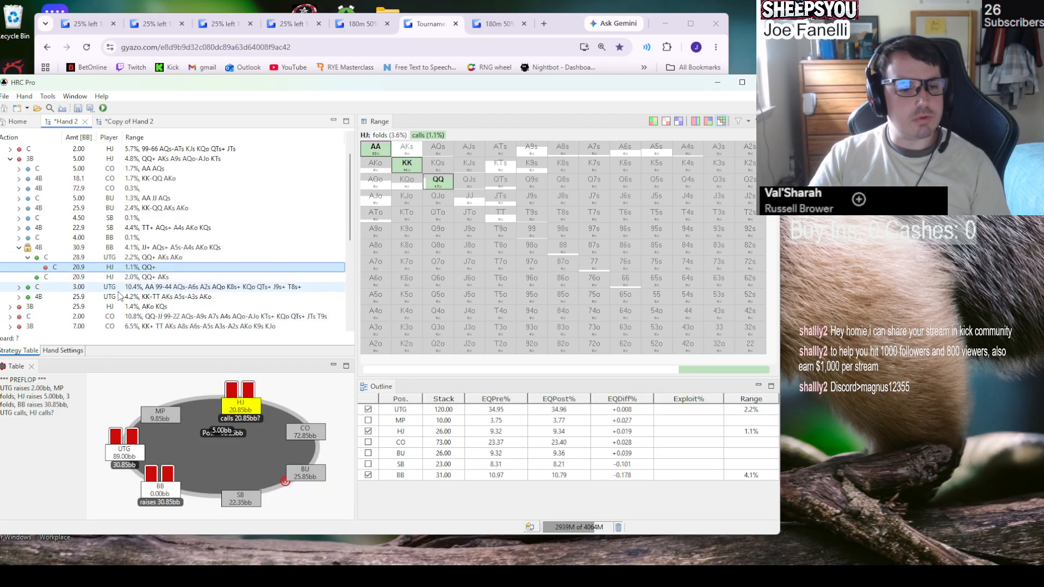
click(124, 249)
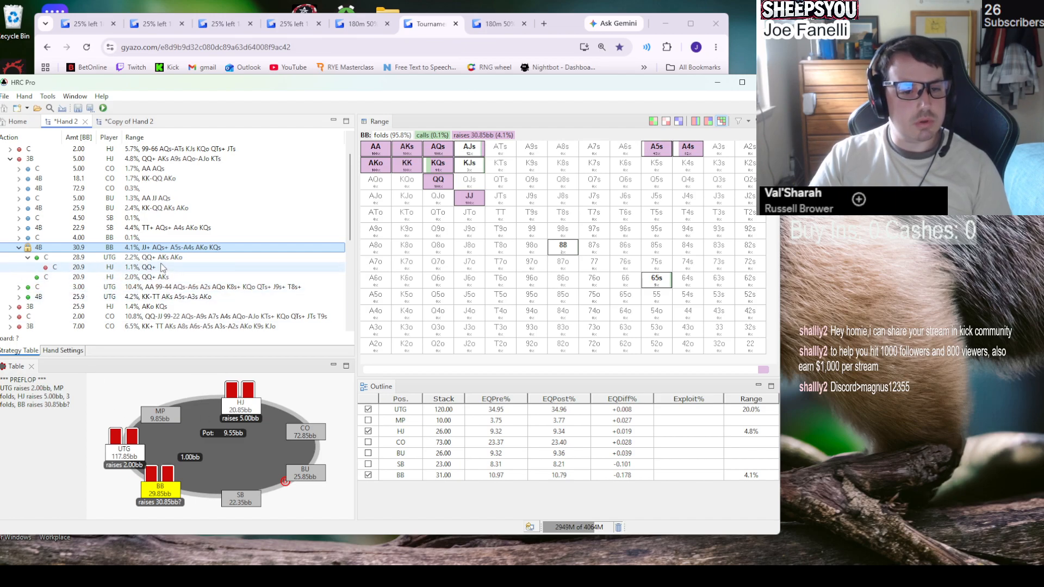
mouse_move(161, 265)
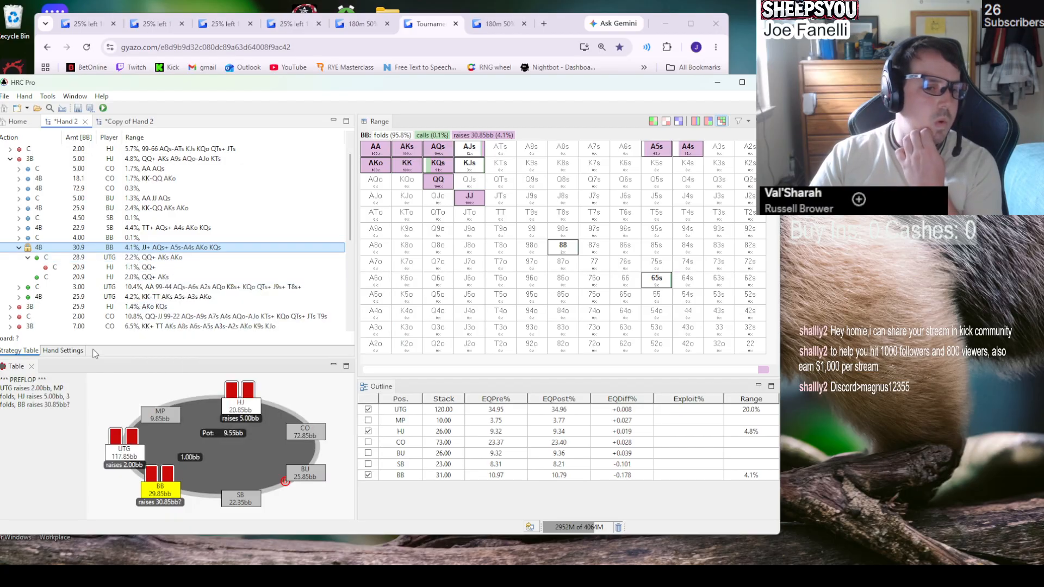
- Compare UTG's calling range with HJ's overcalling range behind it in Hand 2, checking QQ
click(124, 257)
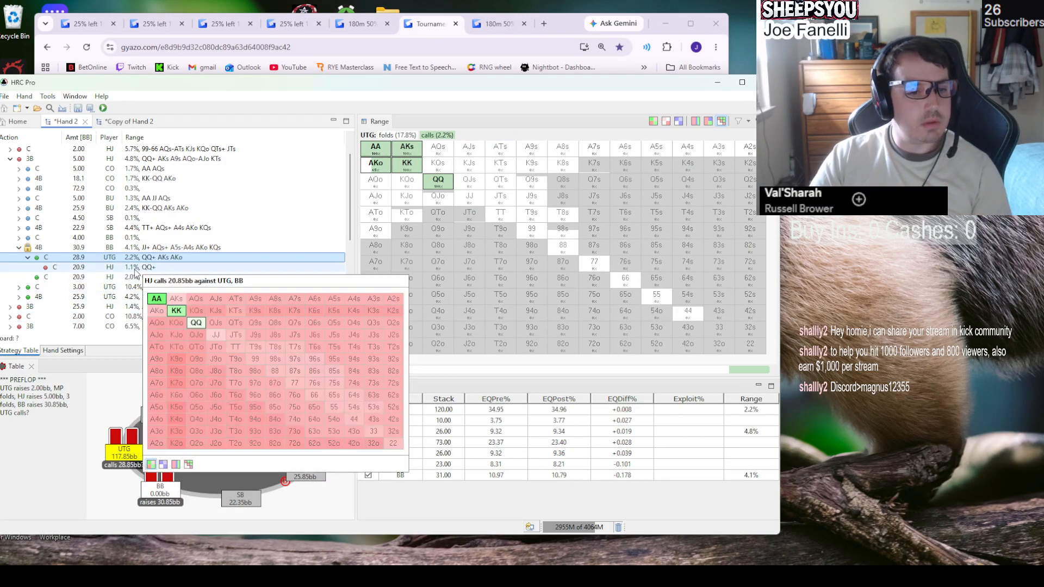
click(129, 268)
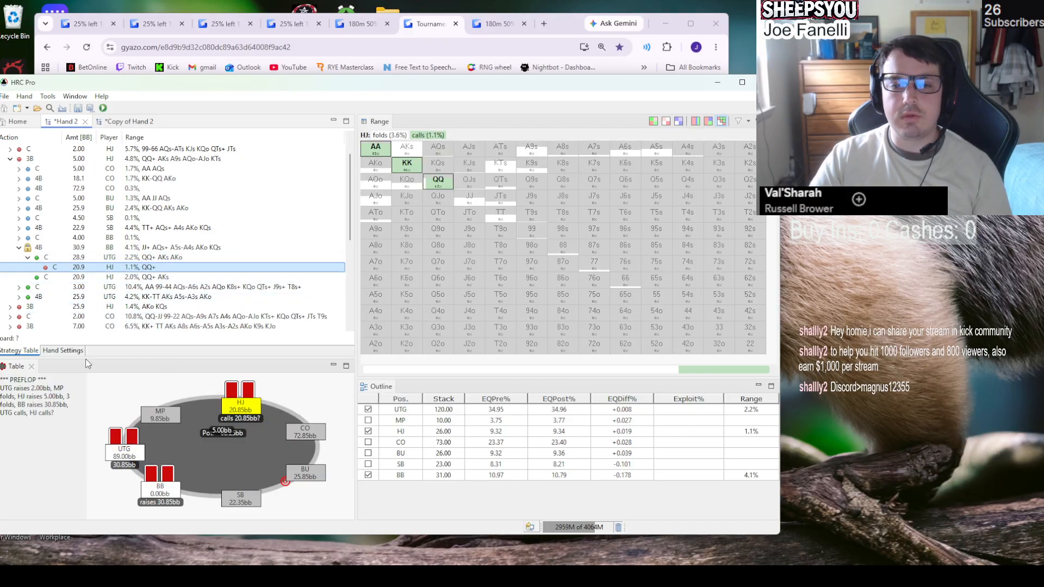
click(449, 182)
click(46, 270)
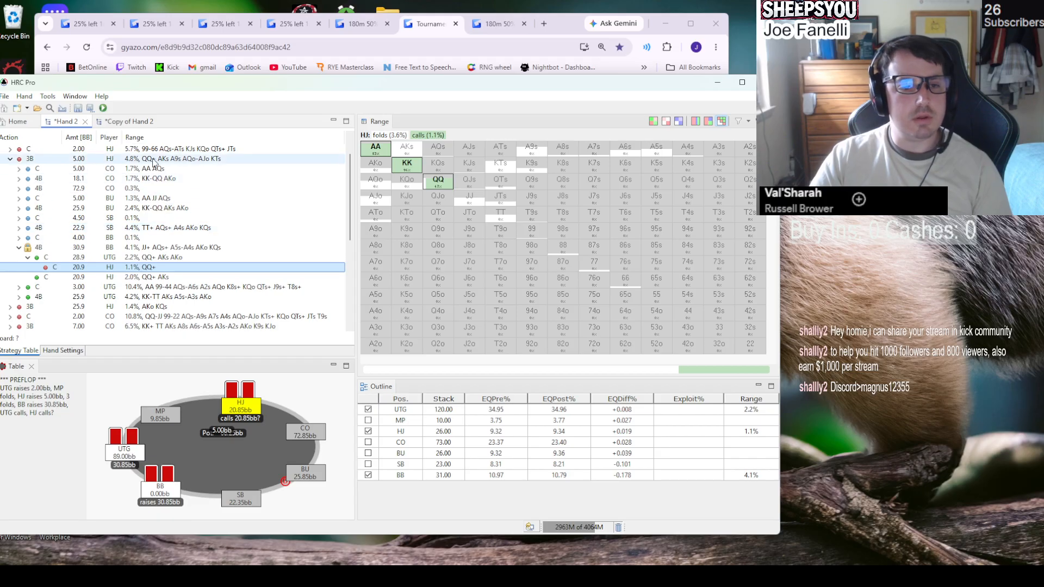
- Switch to Copy of Hand 2, select HJ's overcall behind UTG and run Monte Carlo sampling with a target CI below 5.00
click(128, 125)
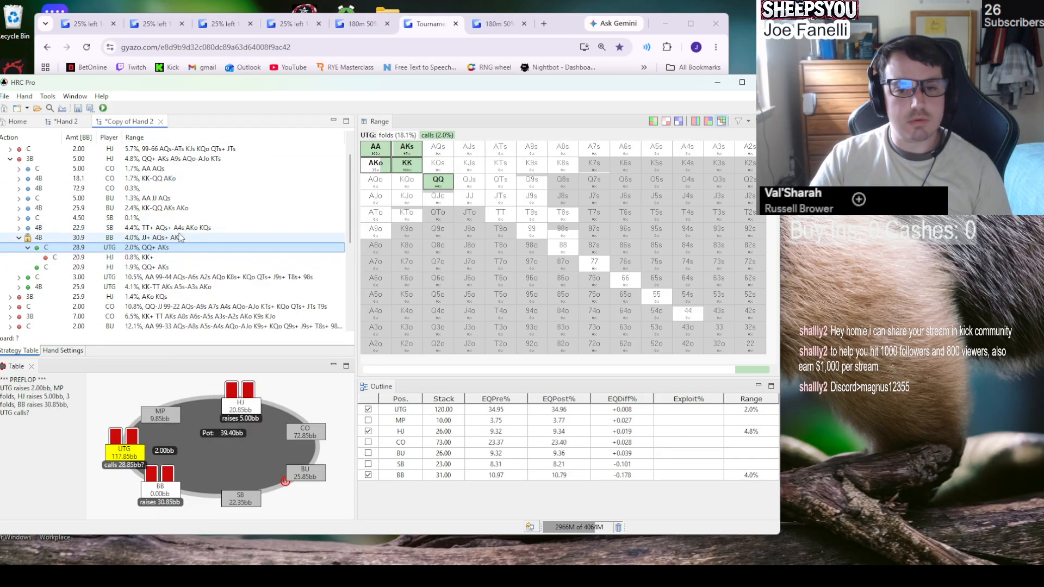
click(49, 257)
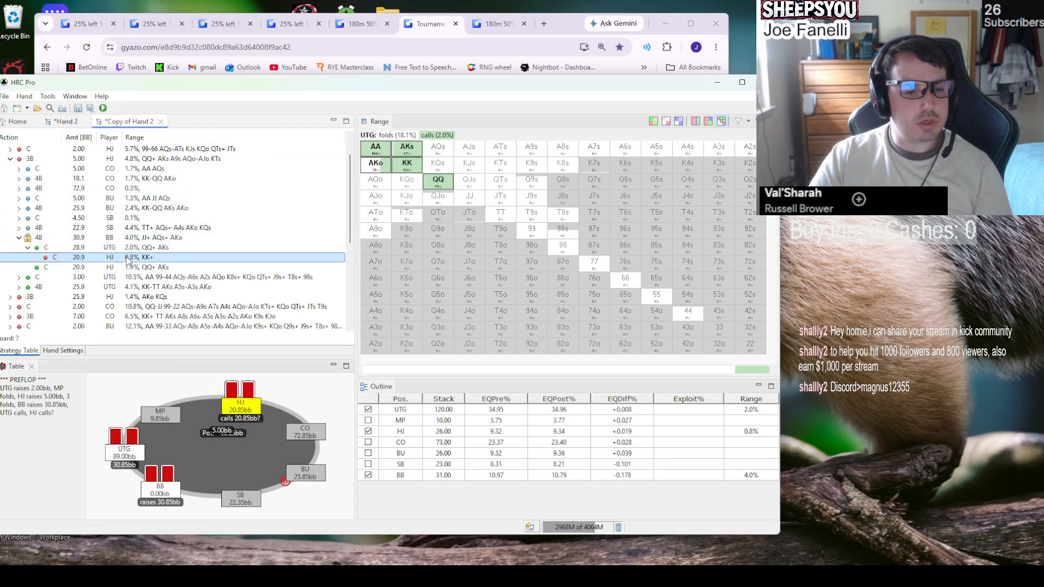
click(101, 111)
click(411, 326)
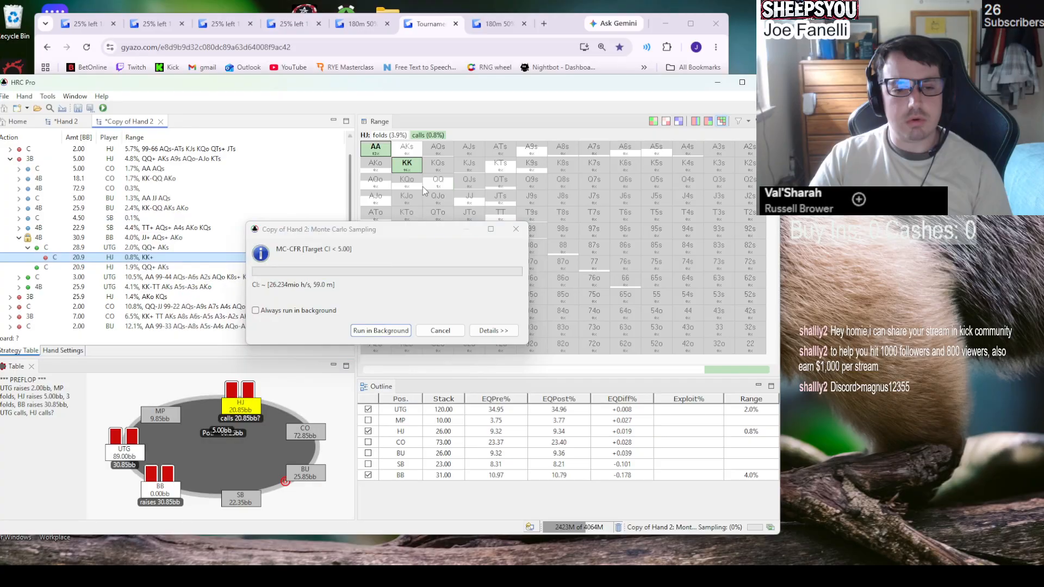
mouse_move(412, 170)
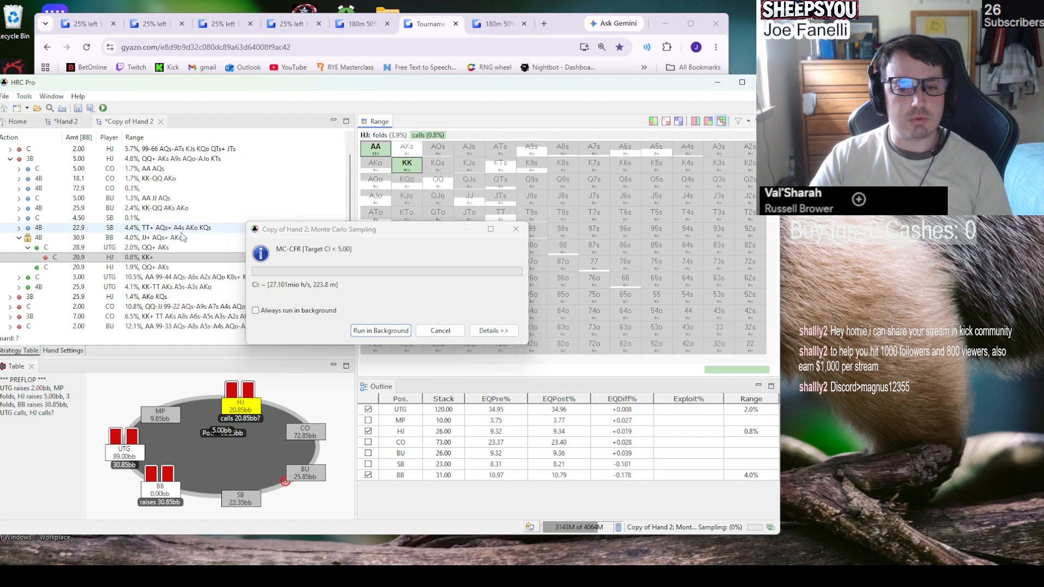
drag(295, 233, 274, 250)
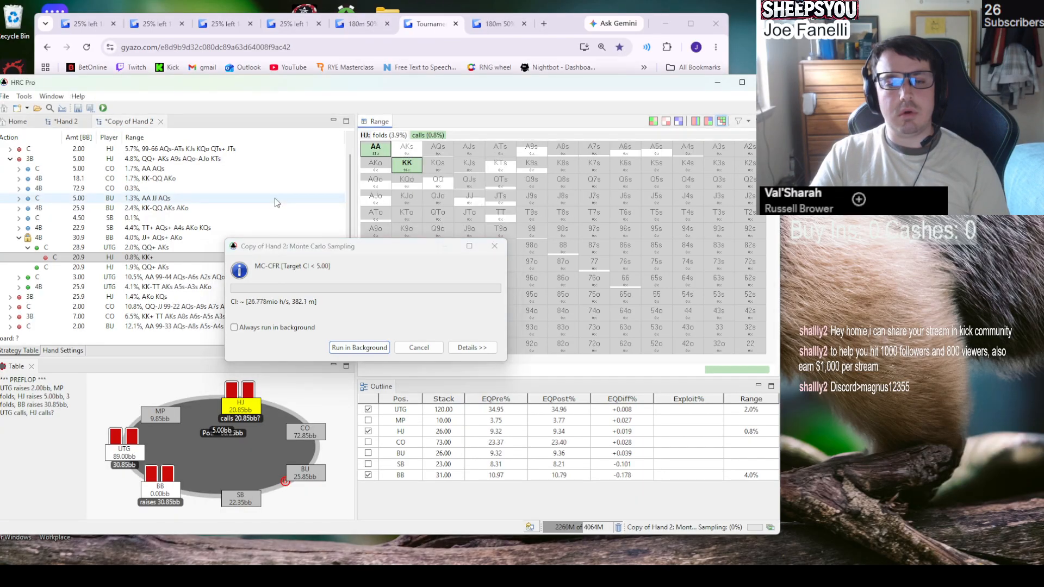
mouse_move(275, 198)
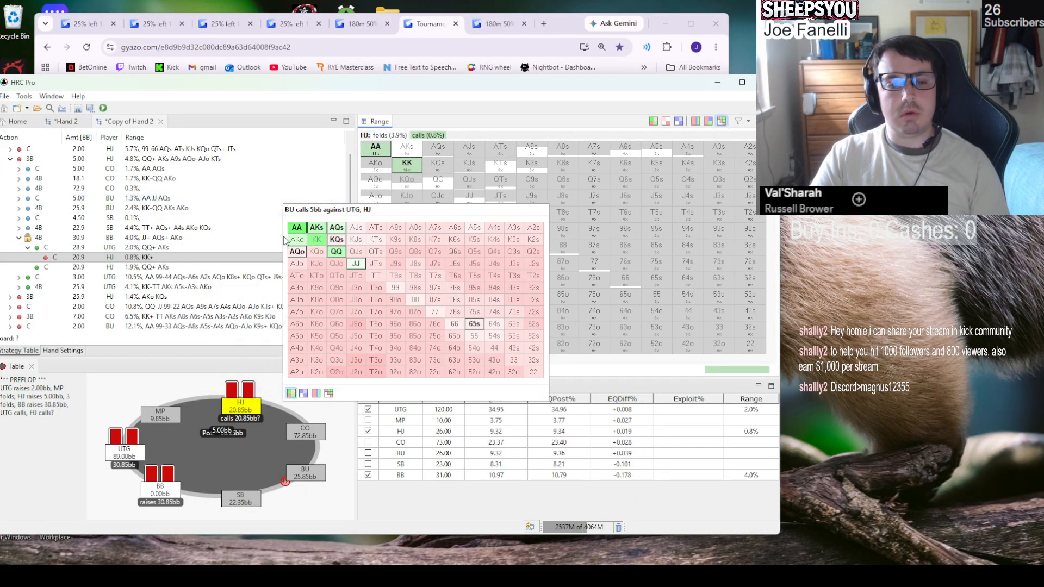
click(285, 256)
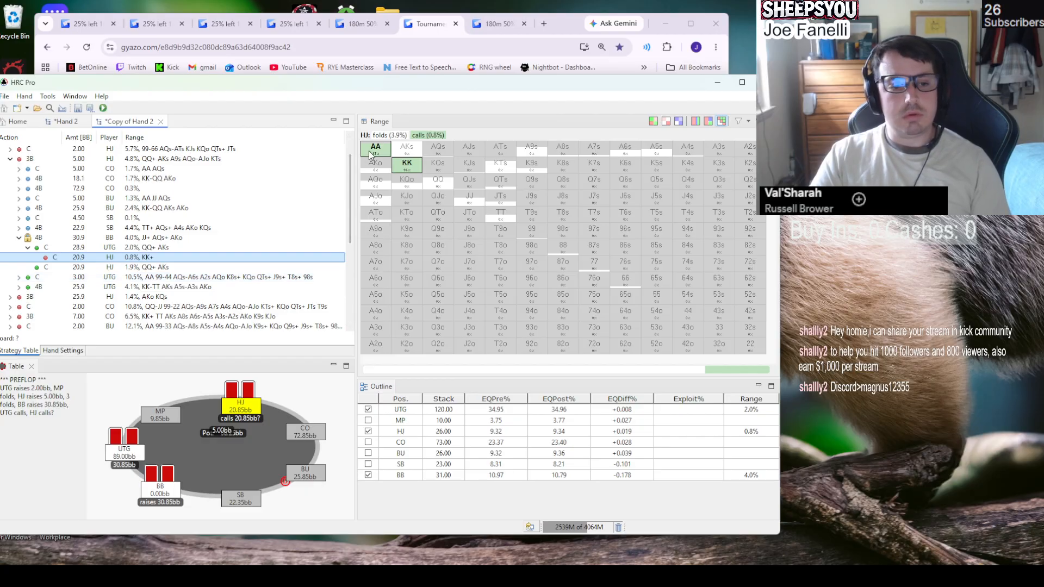
- Return to Hand 2 and check the AKs details in HJ's overcalling range
key(ctrl+Page_Up)
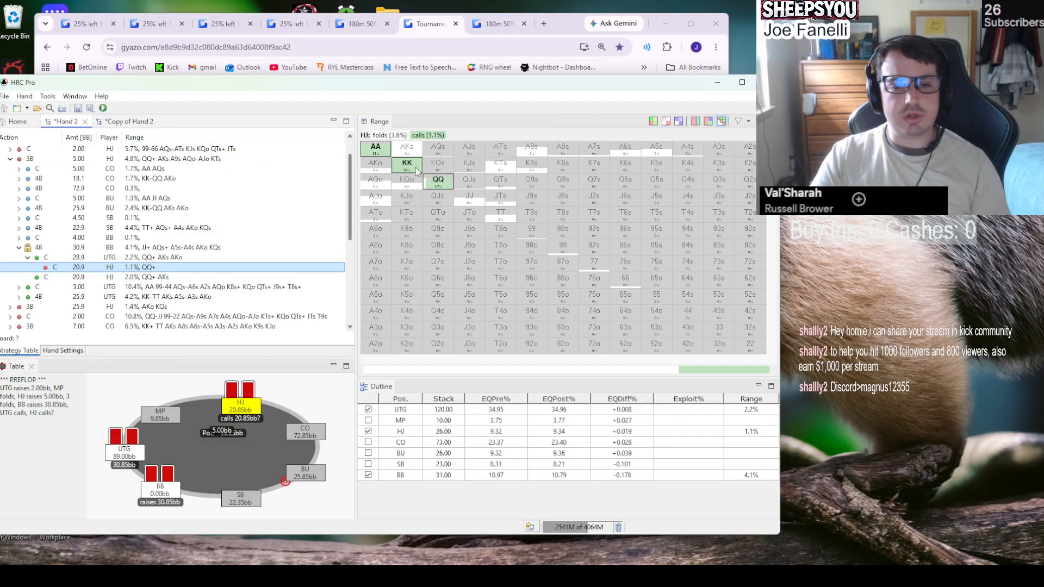
mouse_move(419, 154)
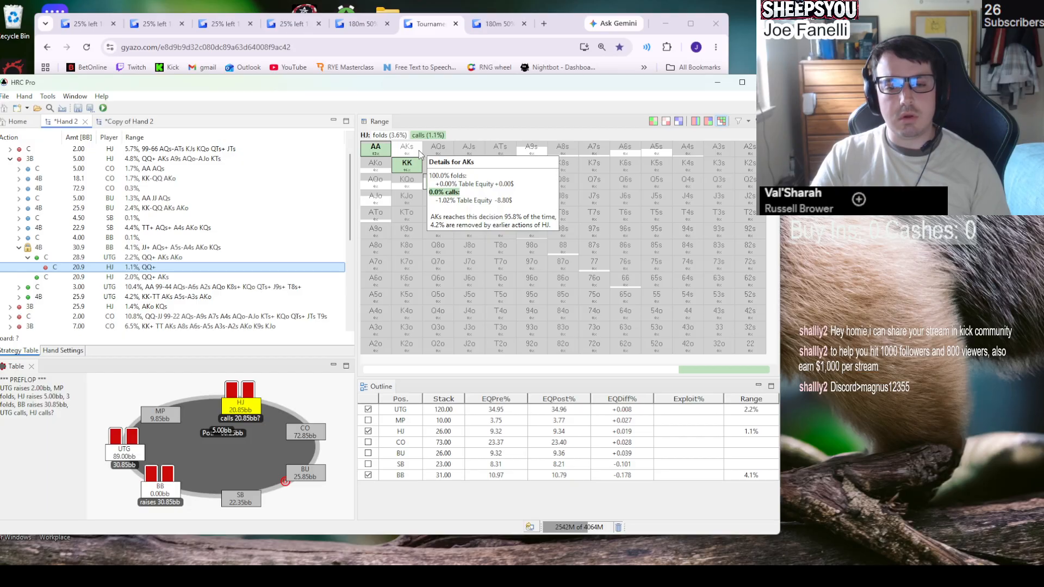
click(420, 154)
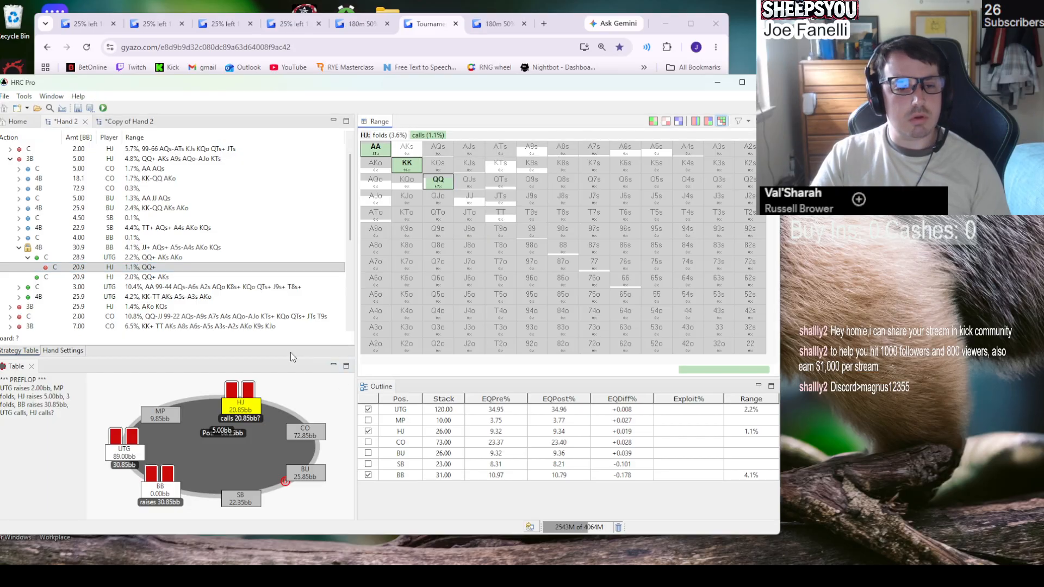
- Compare HJ's call after UTG folds, the BB 4-bet range and UTG's calling range in Hand 2
click(288, 276)
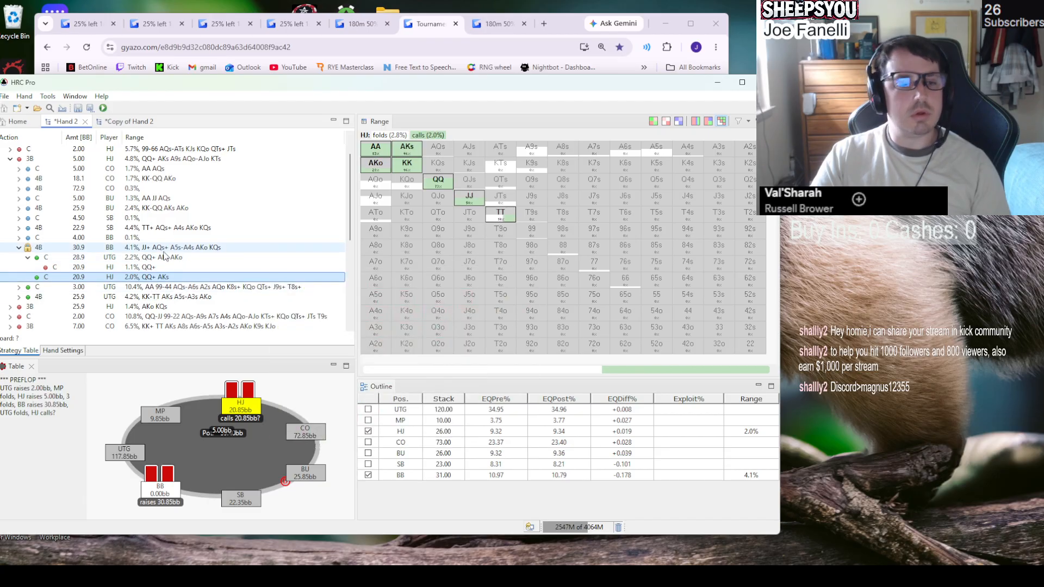
click(117, 248)
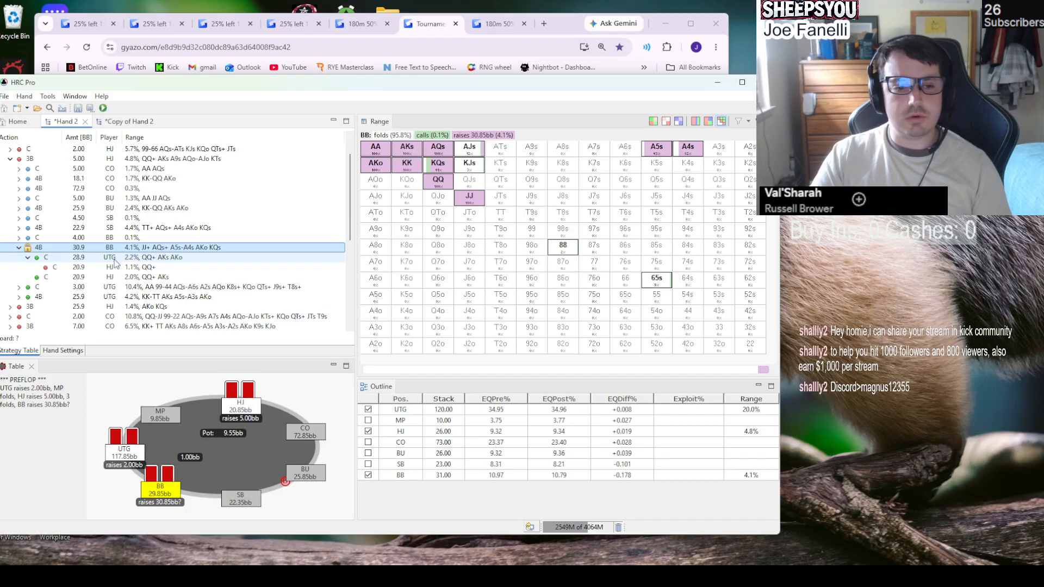
mouse_move(151, 261)
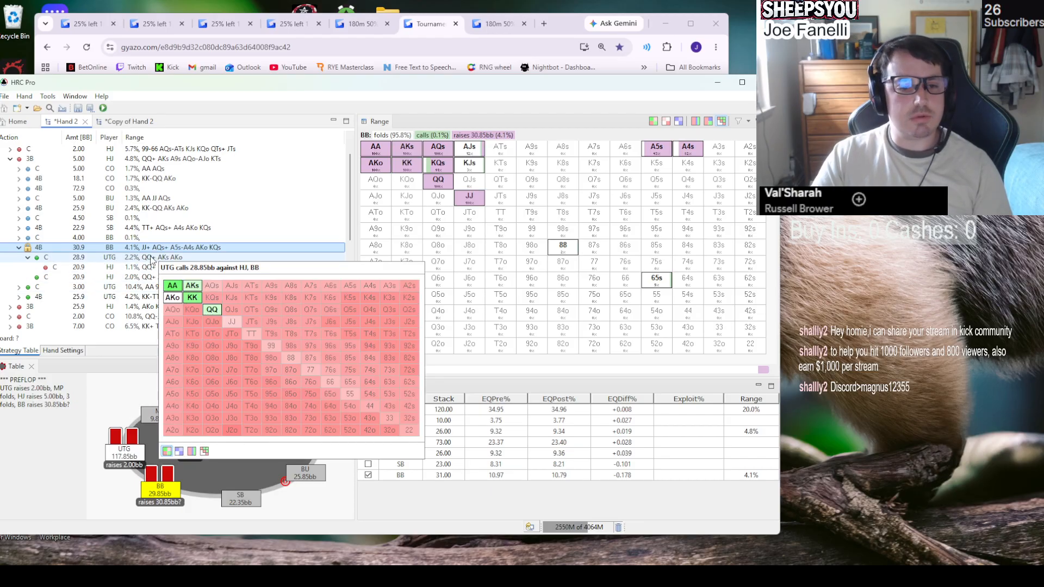
click(151, 258)
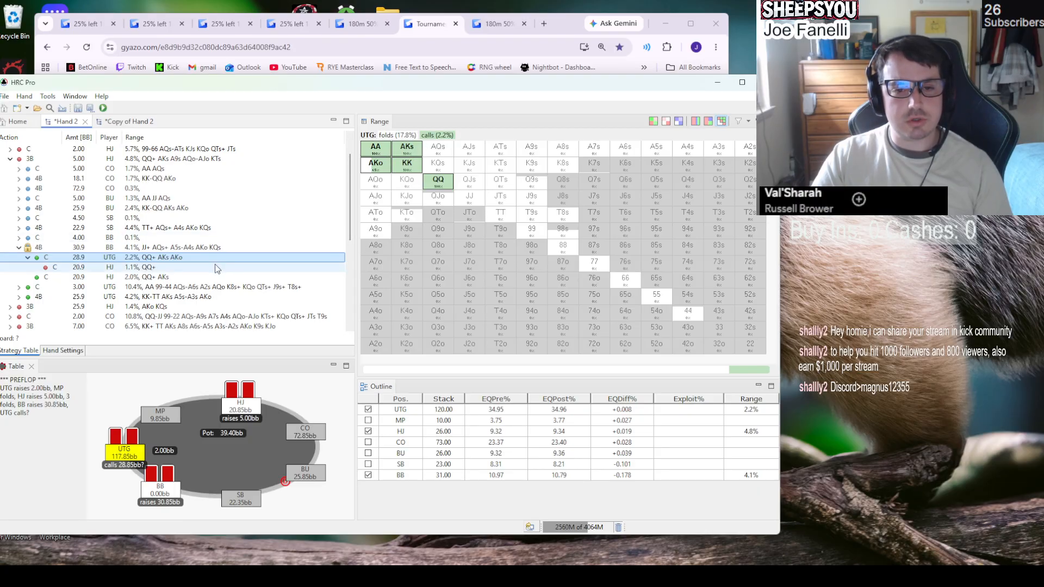
click(379, 152)
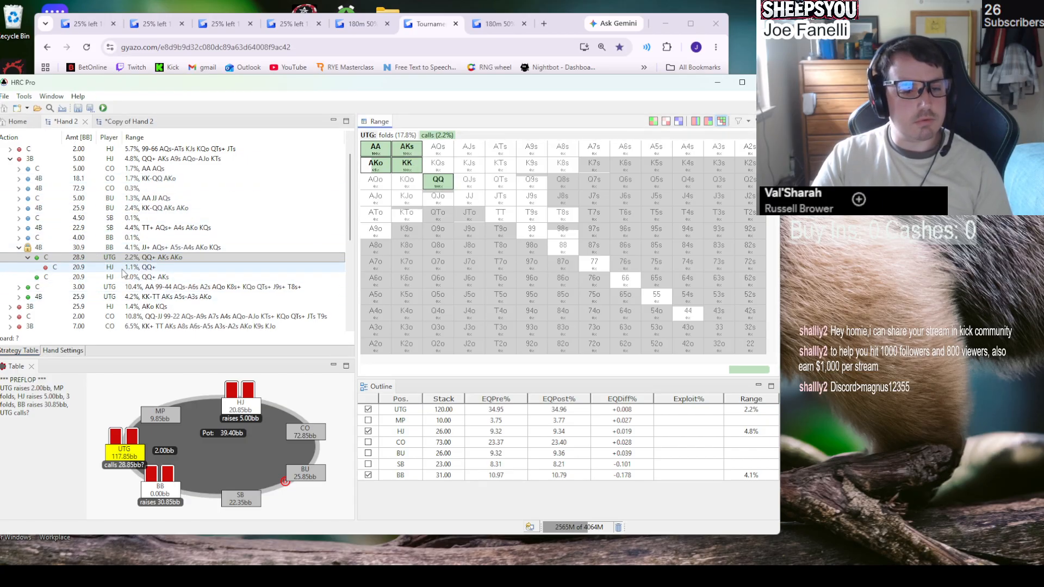
mouse_move(149, 272)
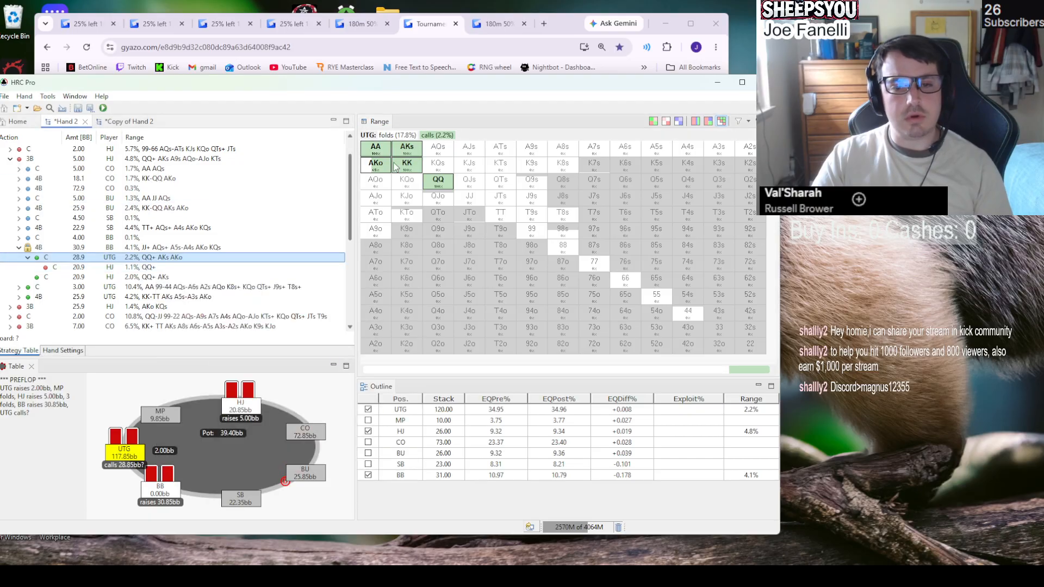
- Inspect the fold and call equity of AKs for HJ behind UTG's call in Hand 2
click(144, 268)
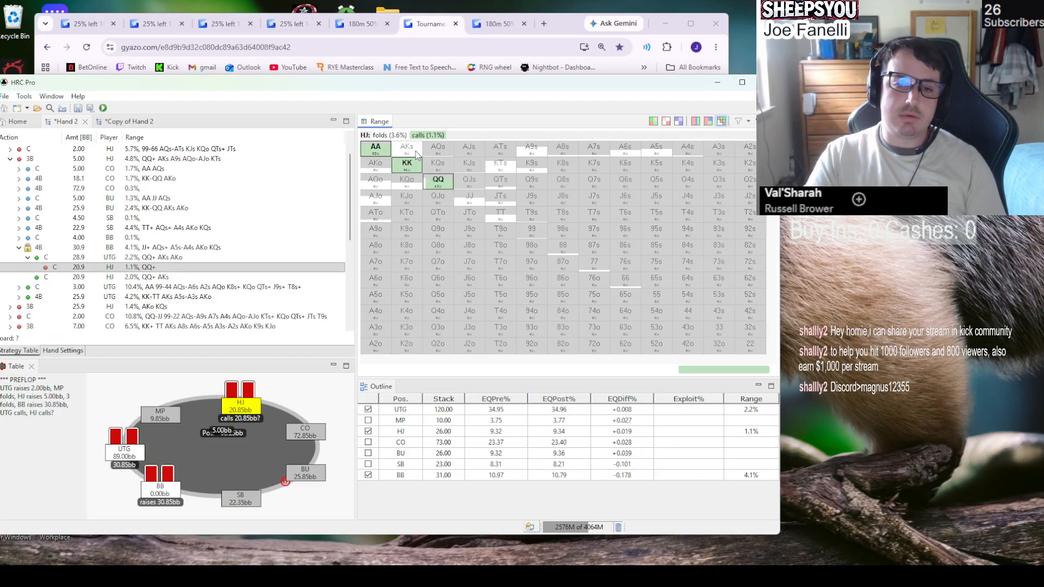
mouse_move(417, 156)
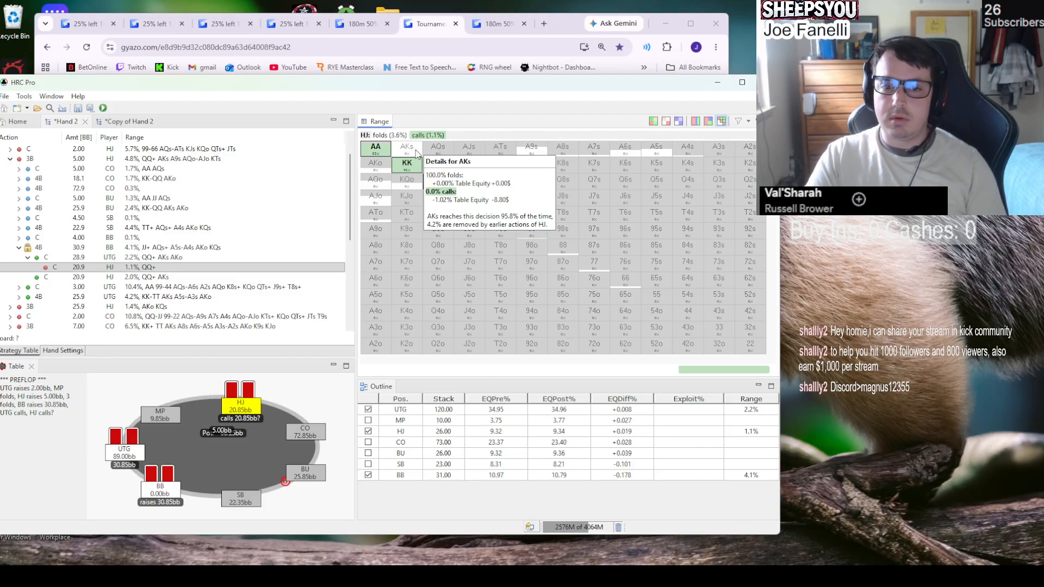
mouse_move(384, 148)
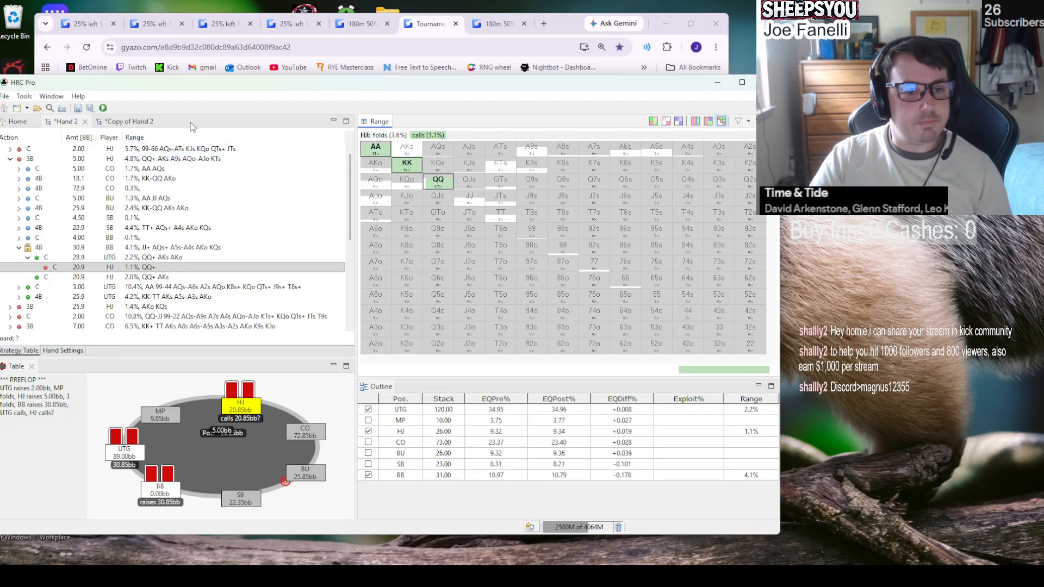
- Compare UTG's calling range against the BB 4-bet range in Hand 2
click(82, 257)
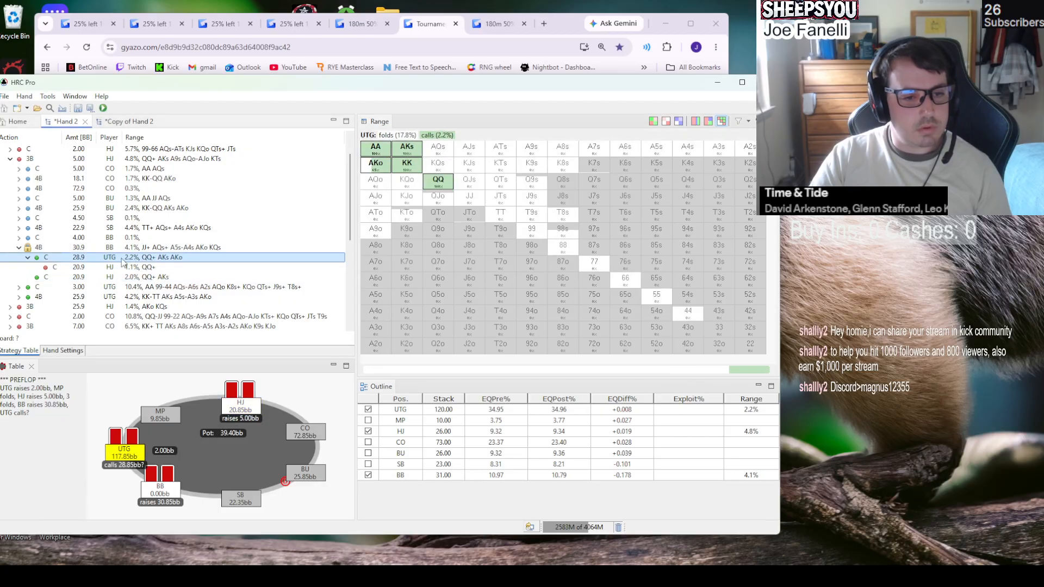
click(171, 248)
click(157, 258)
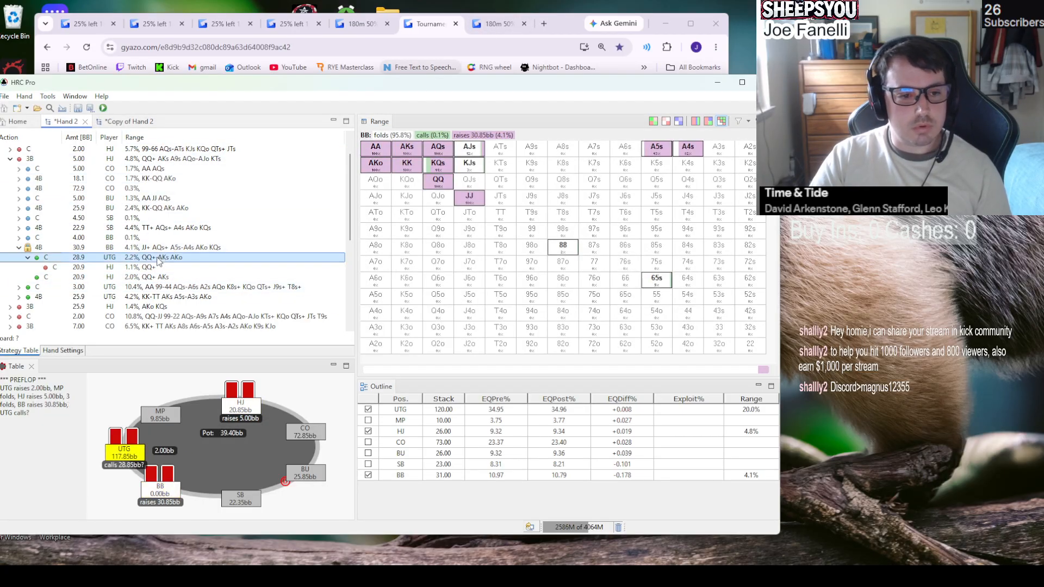
- Switch to Copy of Hand 2 and inspect the AKs and AA equity details for HJ's overcall
click(129, 122)
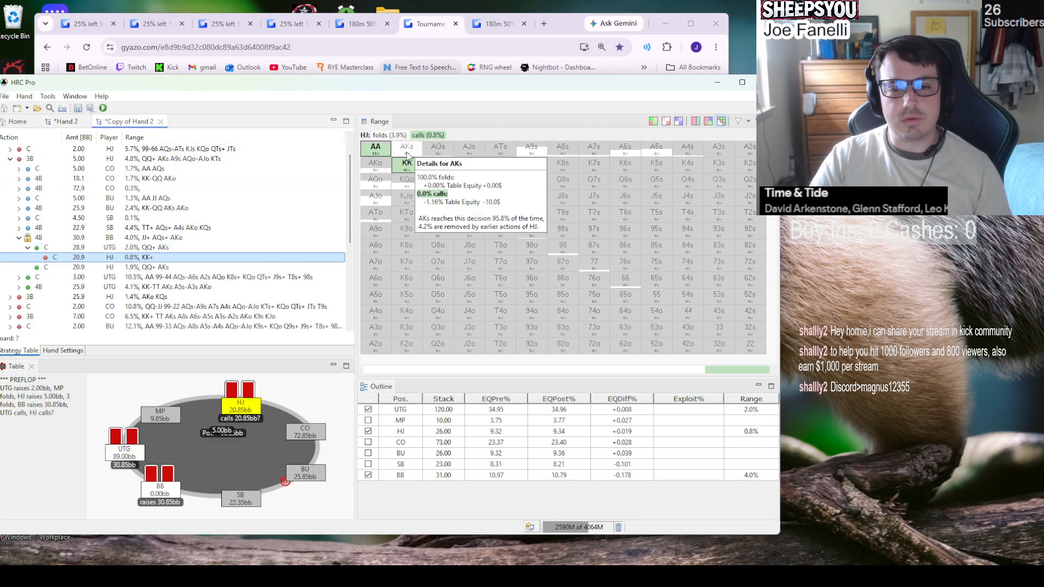
click(384, 155)
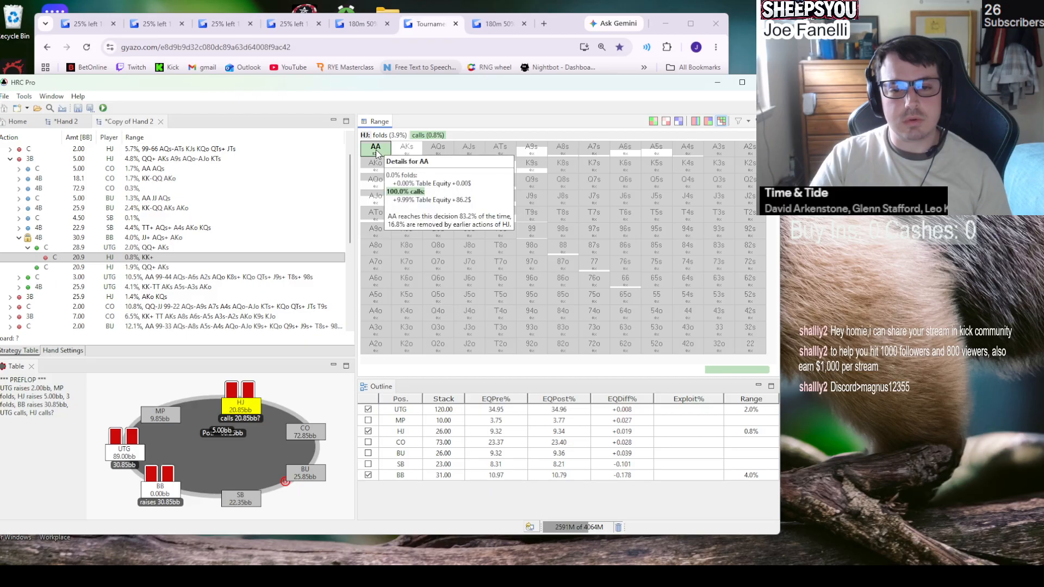
mouse_move(412, 154)
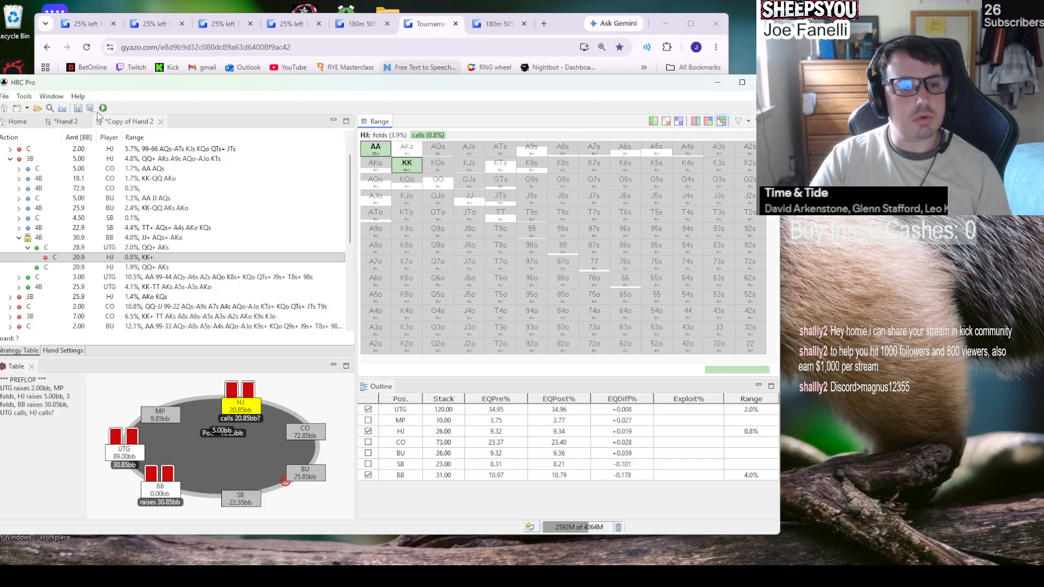
- Compare UTG's calling range against the BB 4-bet between Hand 2 and Copy of Hand 2, checking AKs
click(66, 122)
click(418, 154)
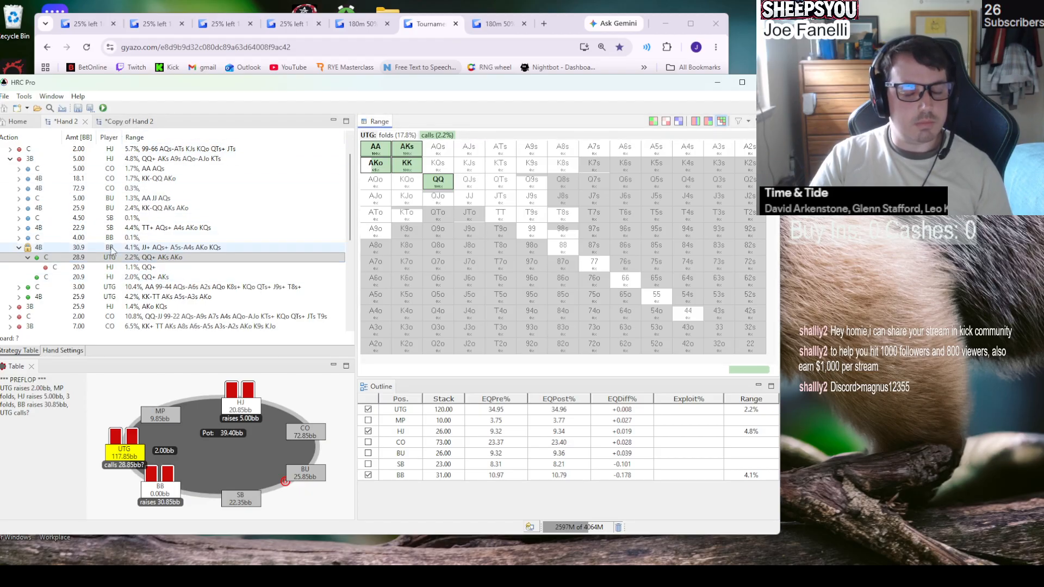
click(116, 123)
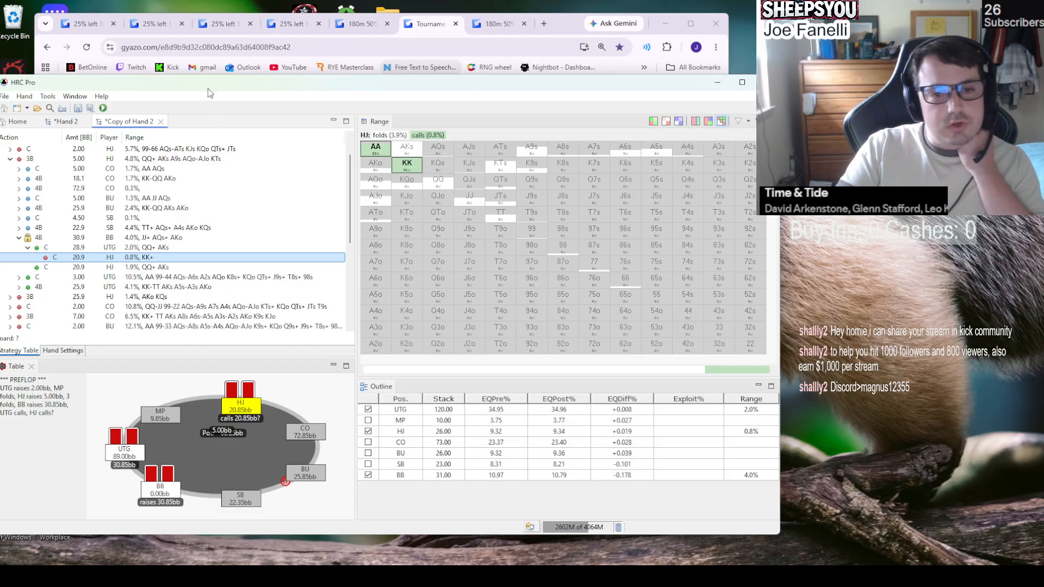
click(146, 247)
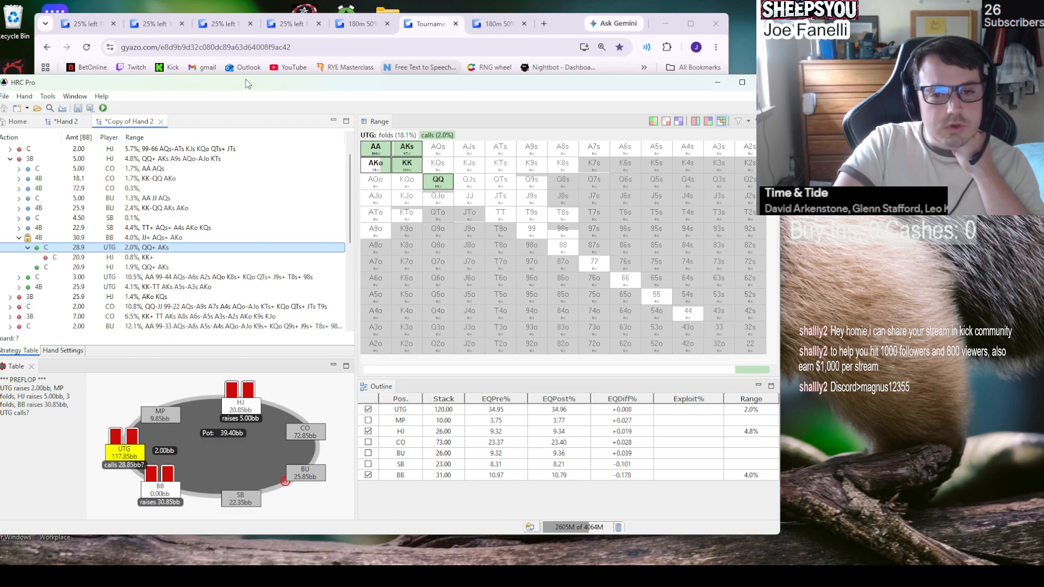
- Inspect the BB 4-bet range, UTG's AKs call and HJ's overcalling range in Copy of Hand 2
click(136, 239)
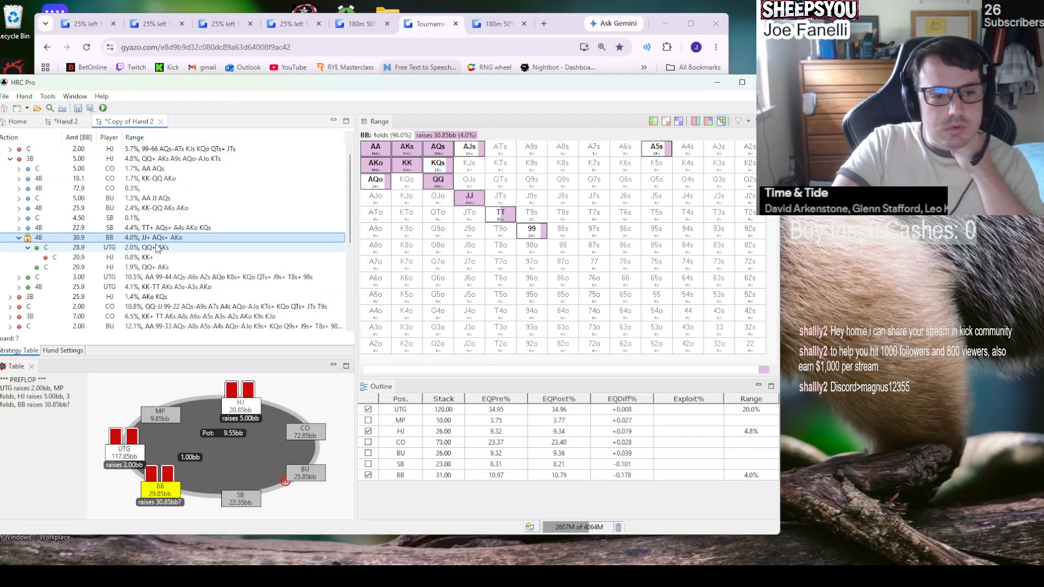
click(152, 247)
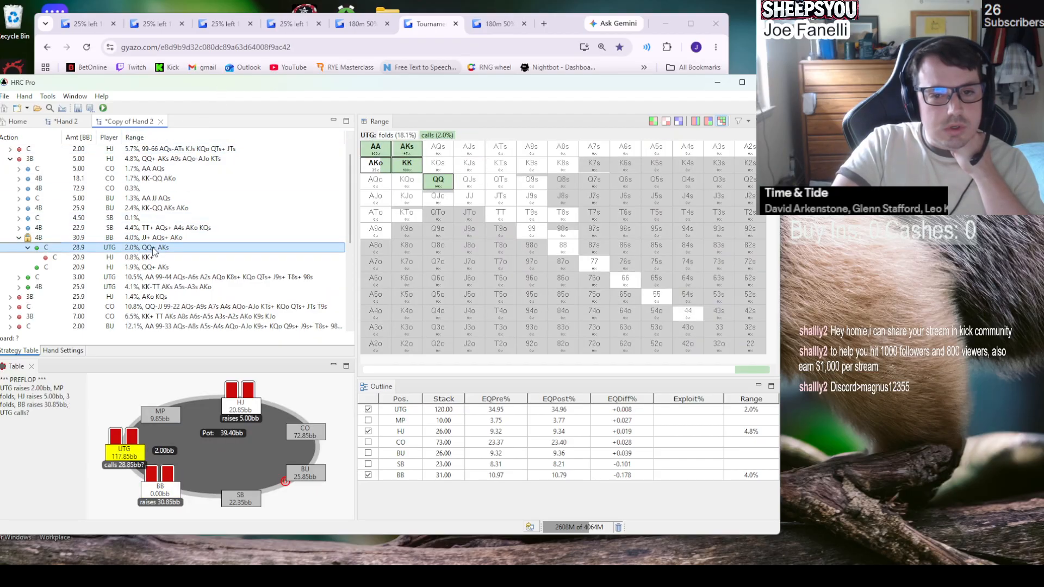
click(411, 153)
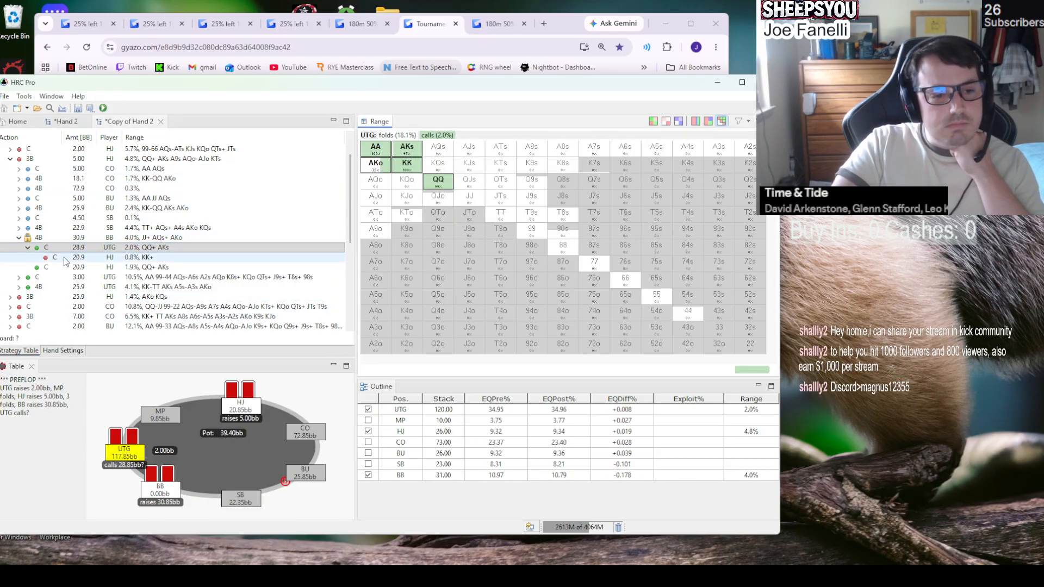
click(136, 259)
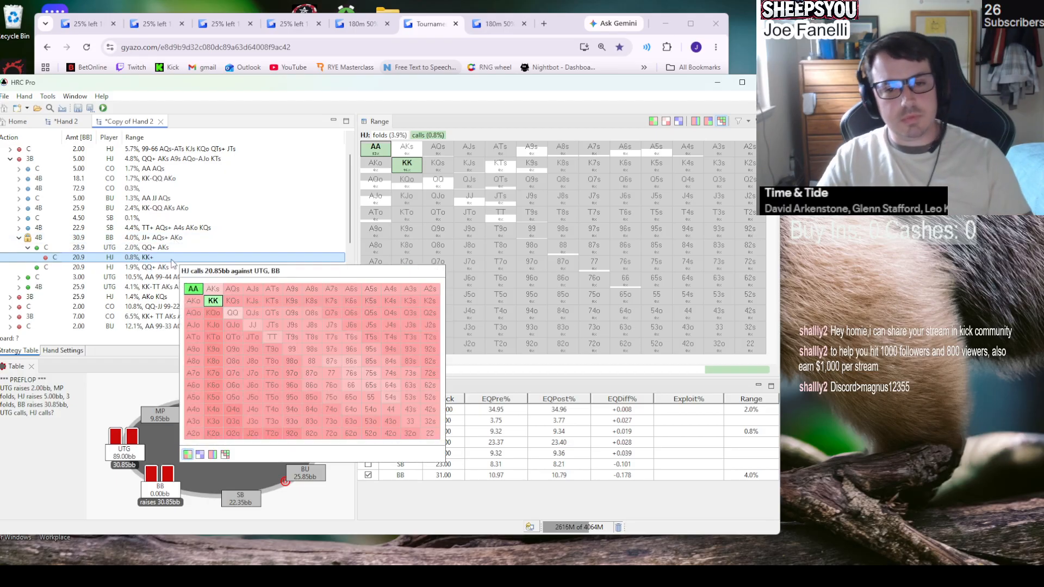
- Capture a Gyazo screenshot of HJ's overcalling range behind UTG's call in Hand 2 and open it in the browser
click(66, 121)
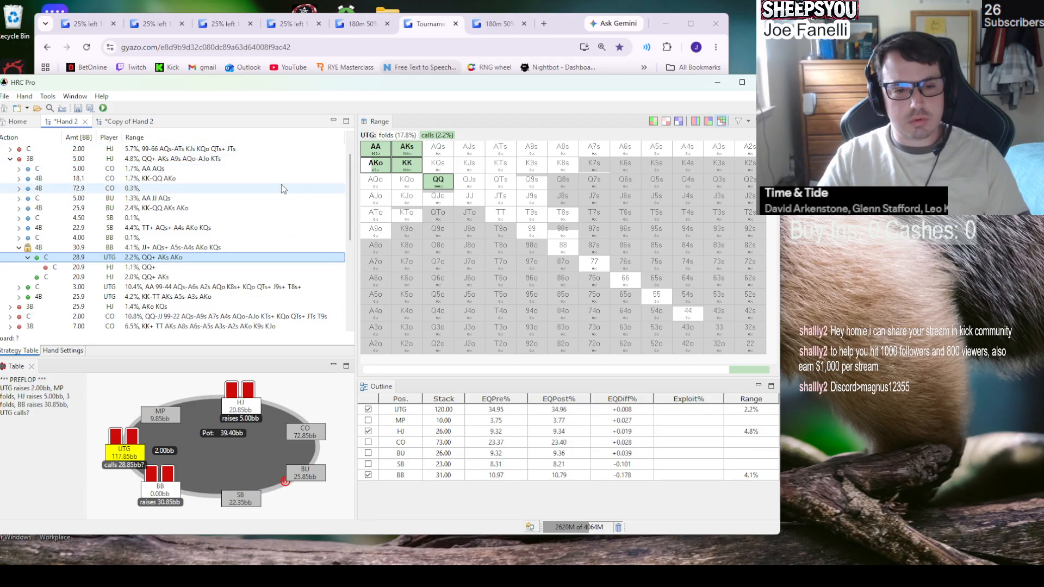
click(95, 267)
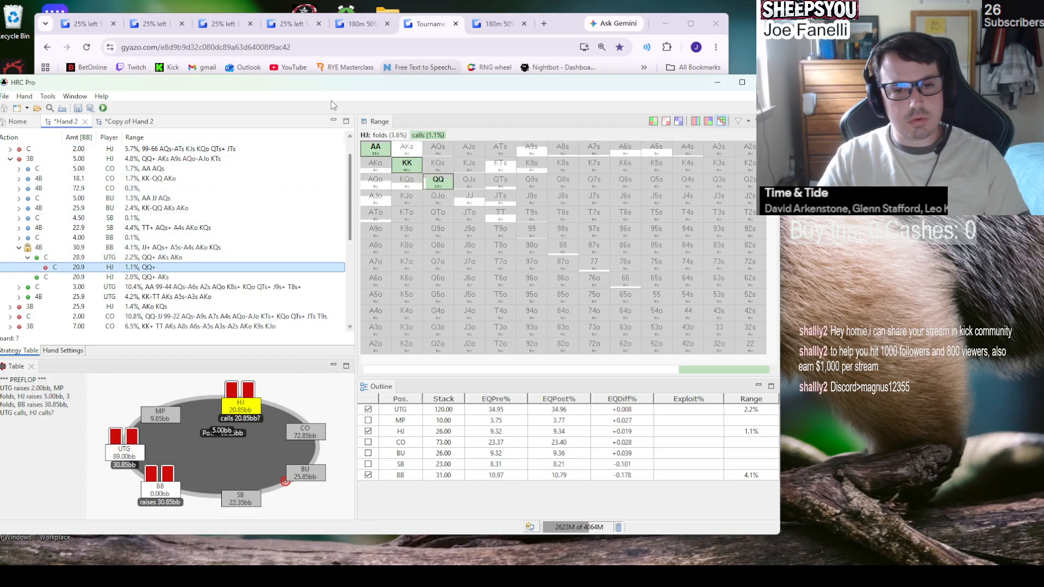
key(ctrl+shift+c)
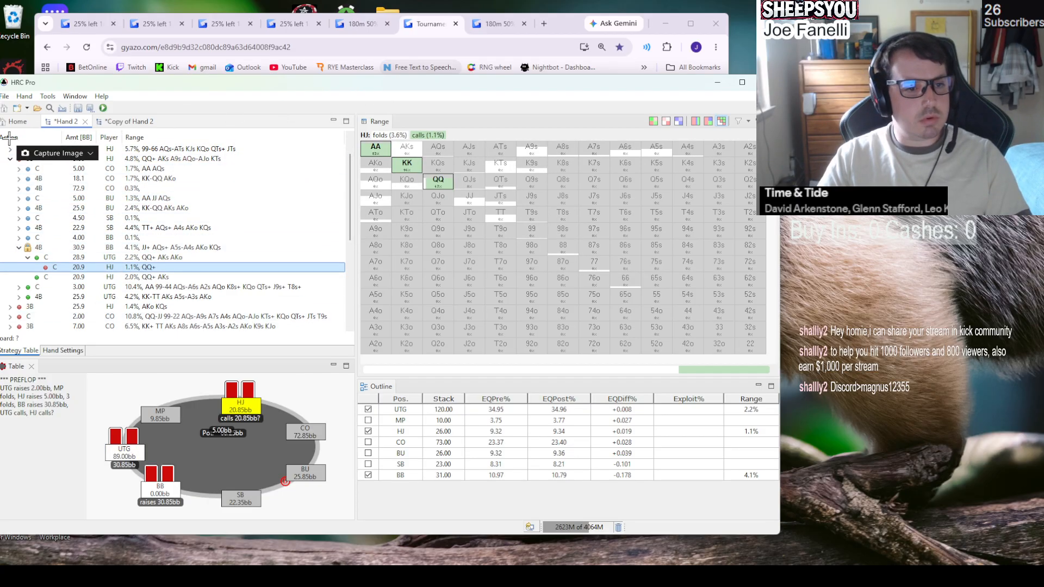
drag(1, 117, 786, 530)
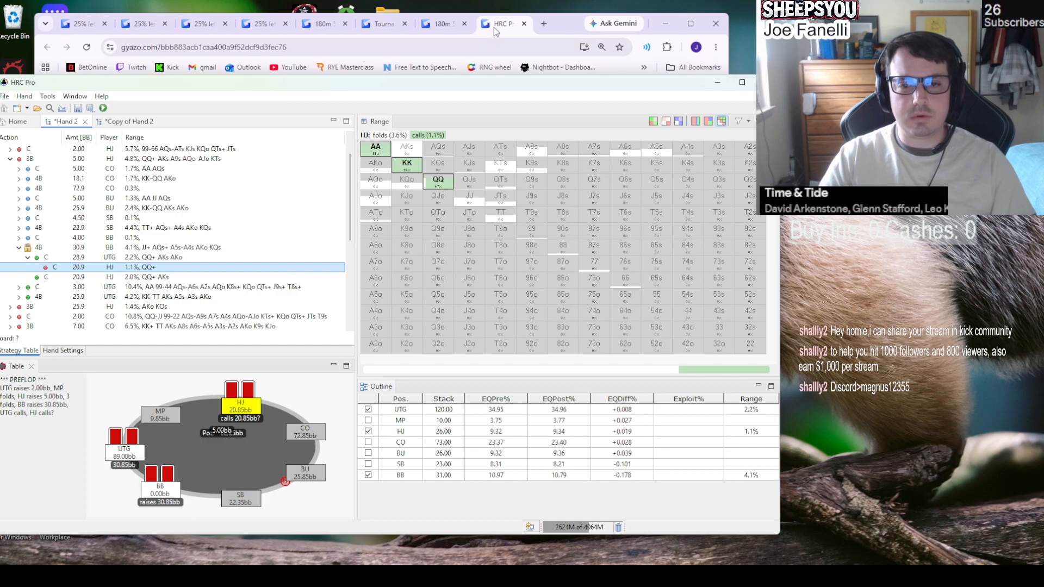
click(494, 27)
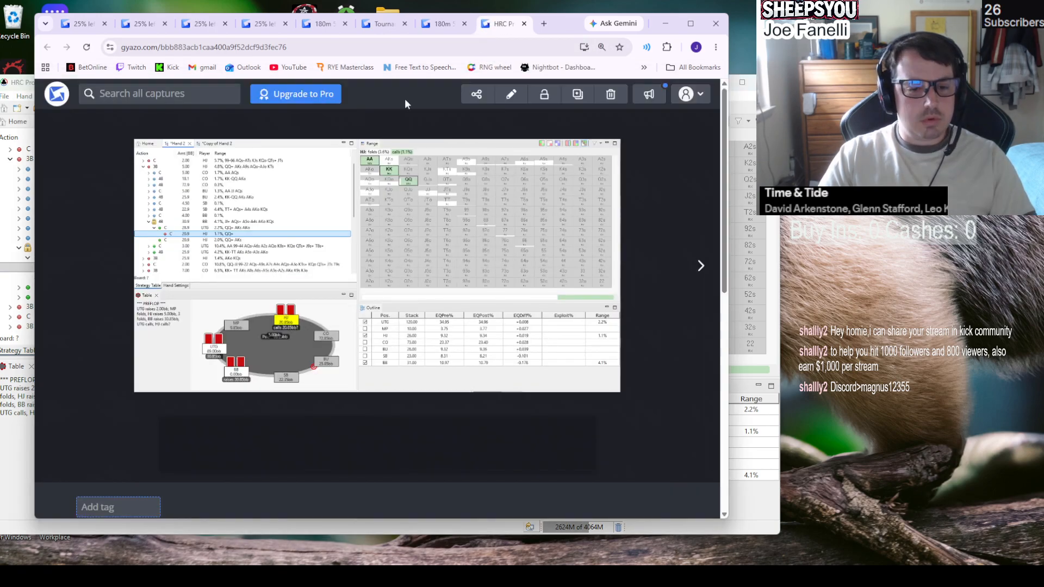
- Review the earlier tournament table capture and its bookmark details, leaving the bookmark as is, and return to HRC Pro
click(434, 26)
click(386, 27)
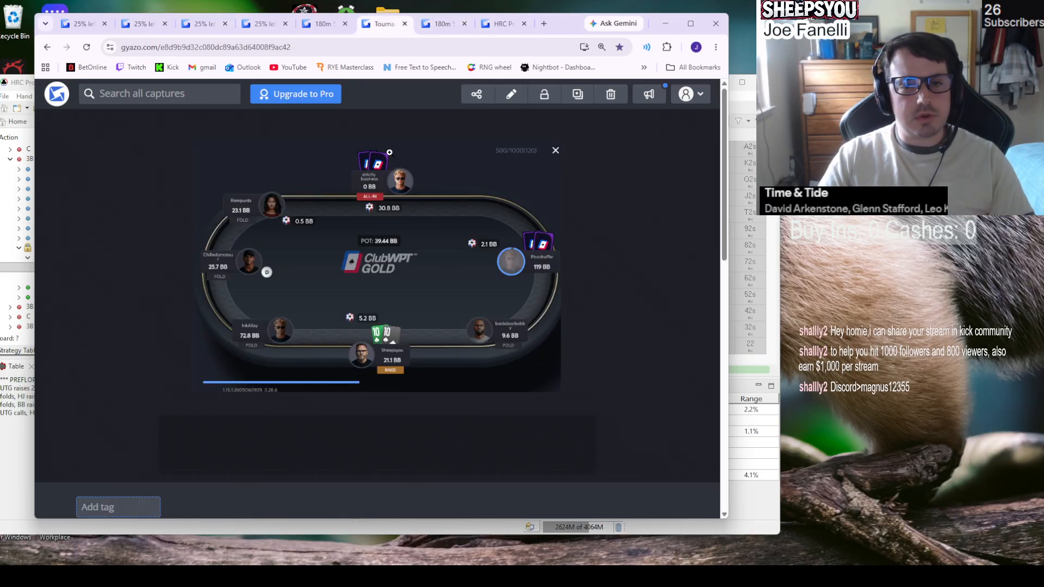
click(619, 47)
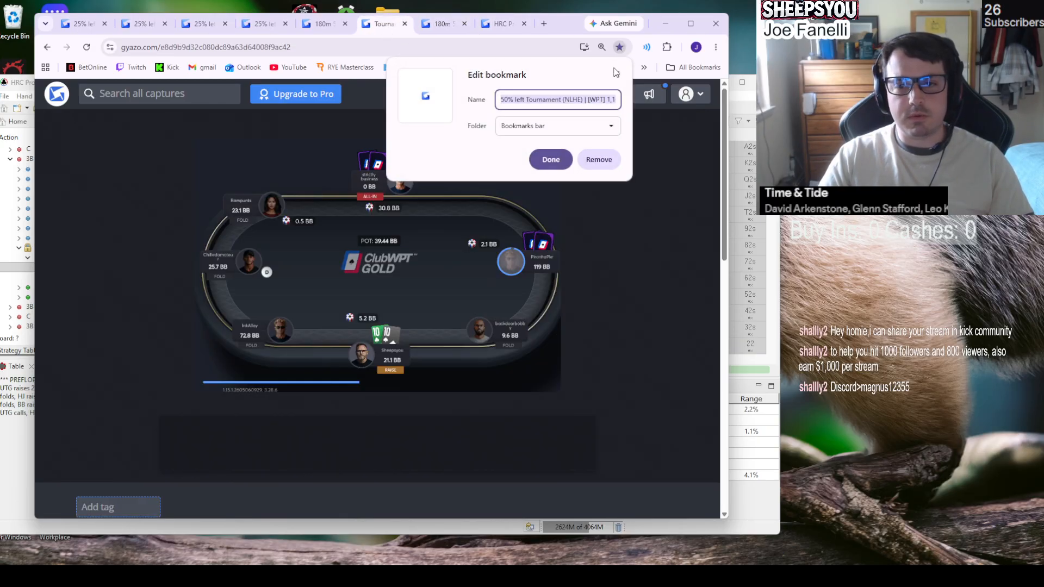
key(Return)
key(alt+Tab)
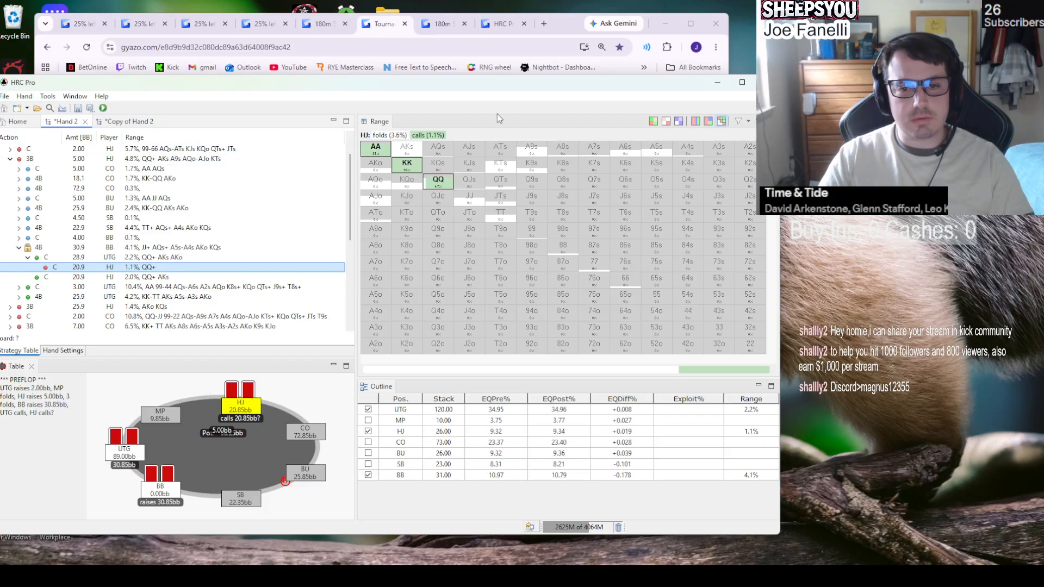
- Copy the text "180m 50% left" from the previous HRC capture's description into the new capture's description
click(505, 27)
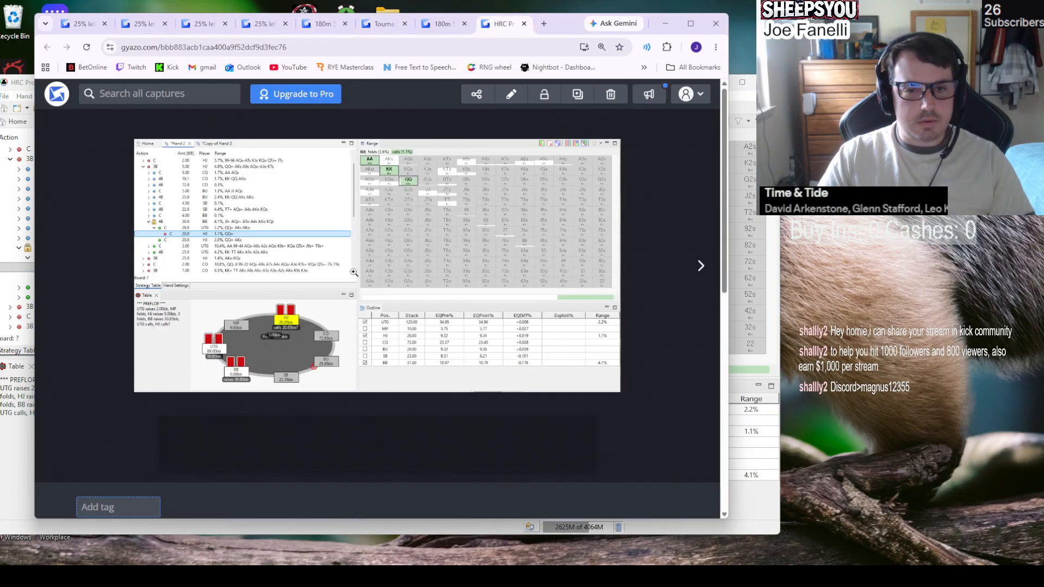
click(443, 24)
scroll(331, 365, down, 2)
click(163, 330)
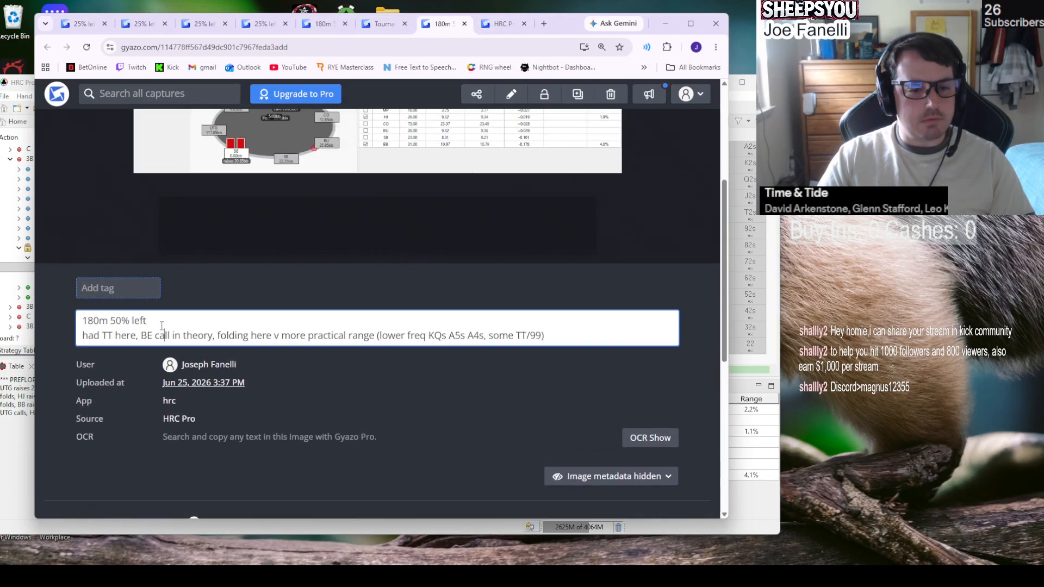
drag(144, 321, 74, 324)
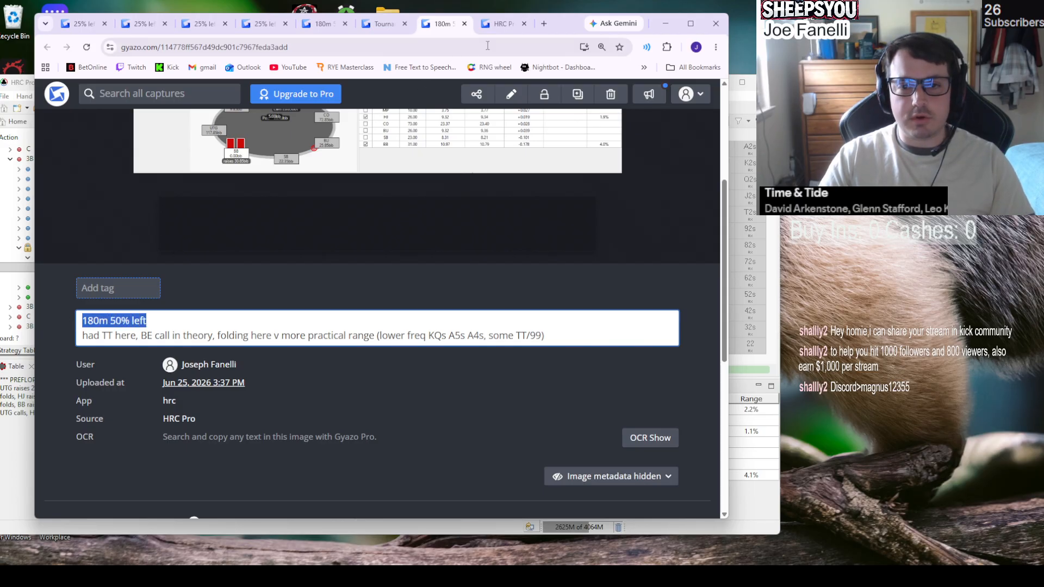
key(ctrl+c)
click(497, 24)
scroll(224, 401, down, 2)
click(154, 376)
key(ctrl+v)
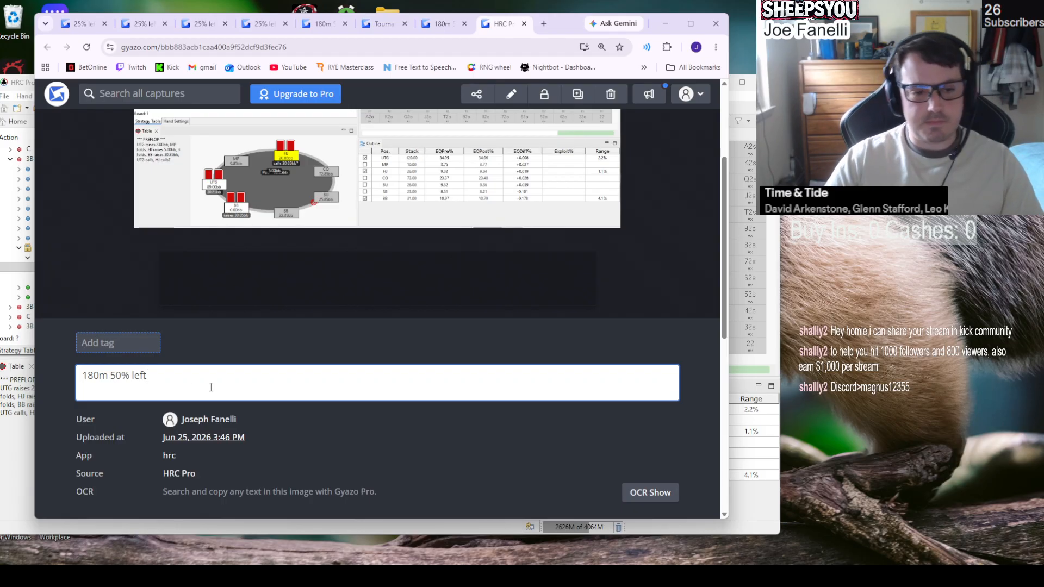
- Add a second description line to the new capture reading "AKs losing a surprising amount here in theory."
scroll(212, 392, up, 3)
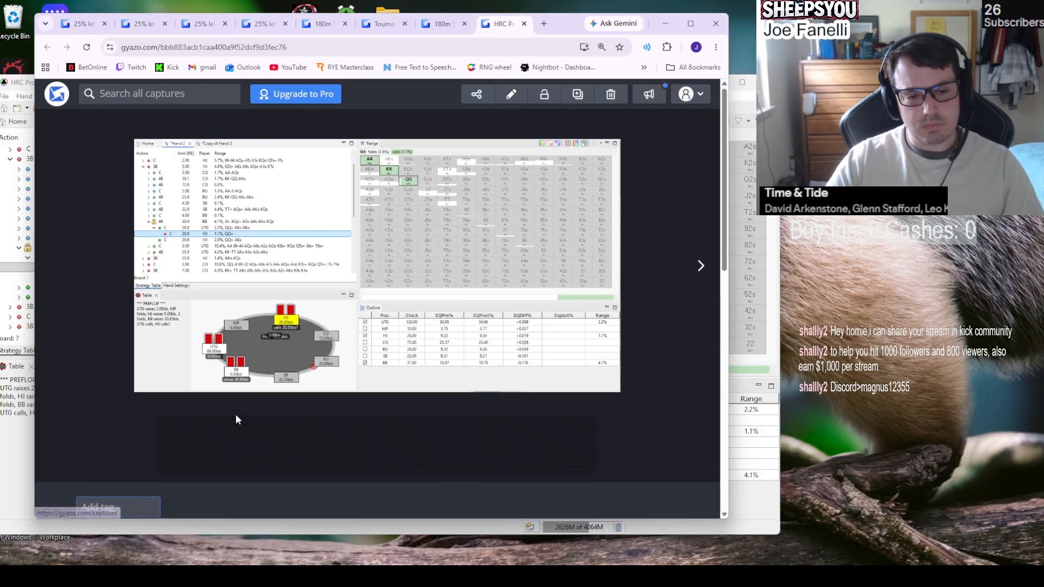
scroll(236, 419, down, 2)
key(Return)
text(AK)
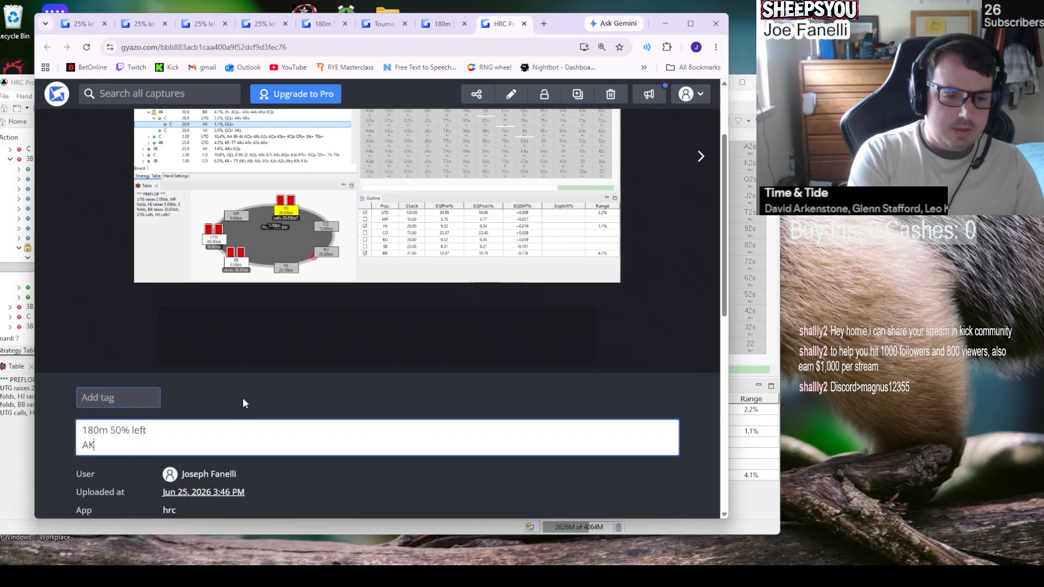
text(s losi)
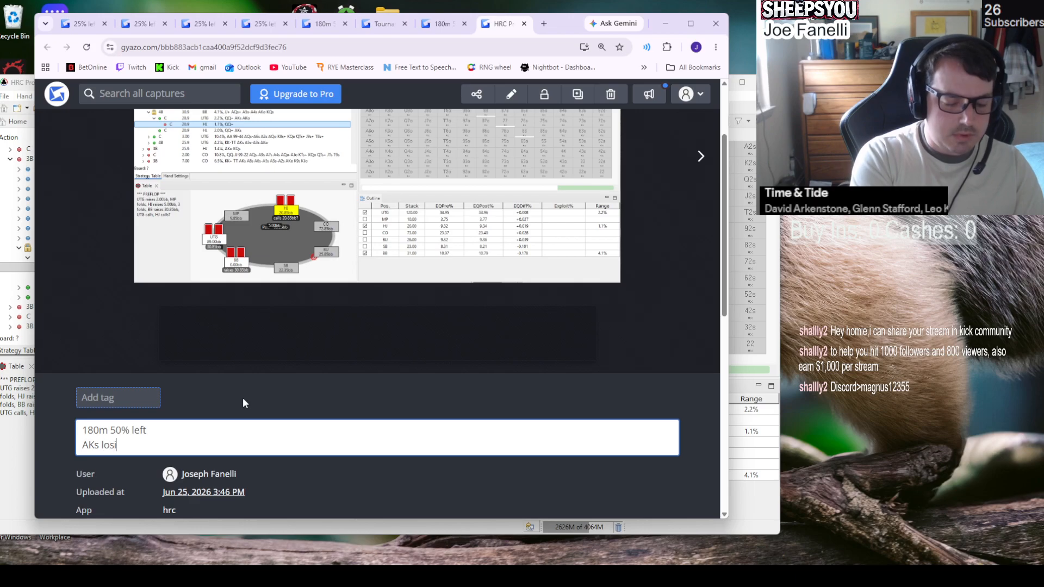
text(ng a surprisng)
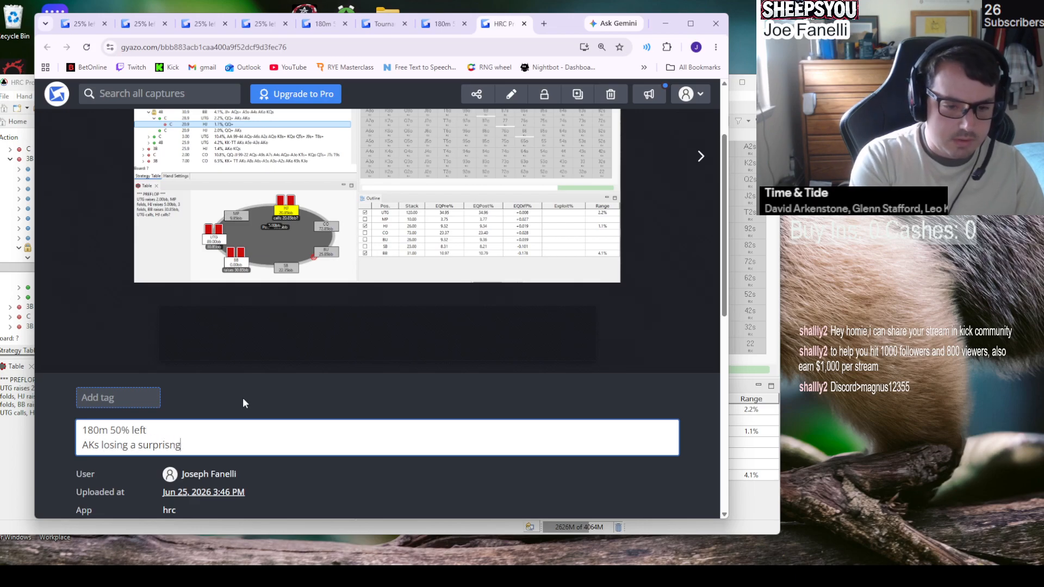
key(BackSpace)
key(BackSpace)
key(BackSpace)
text(sing )
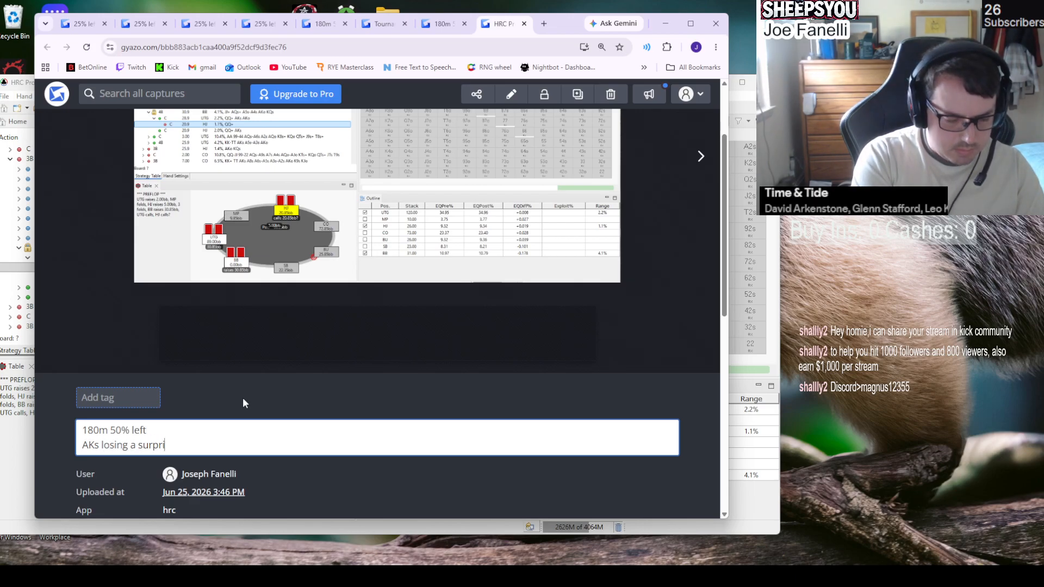
text(amount here)
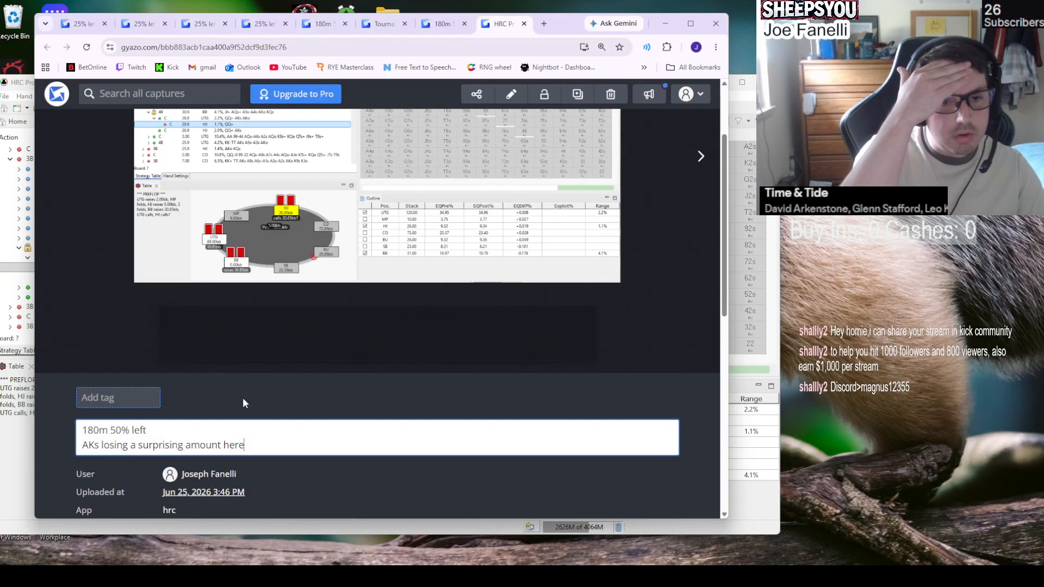
text(i)
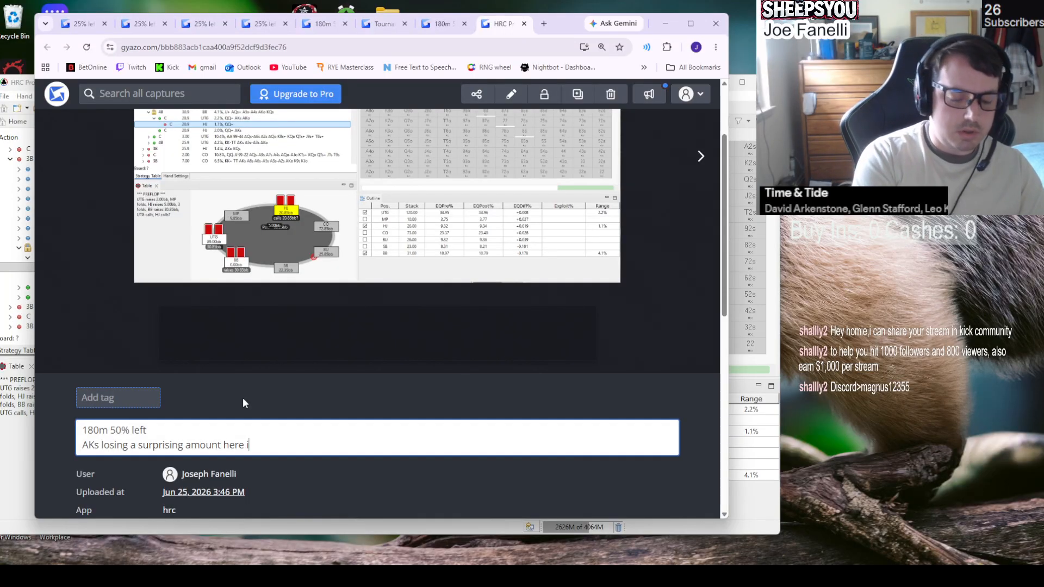
text(n theory.)
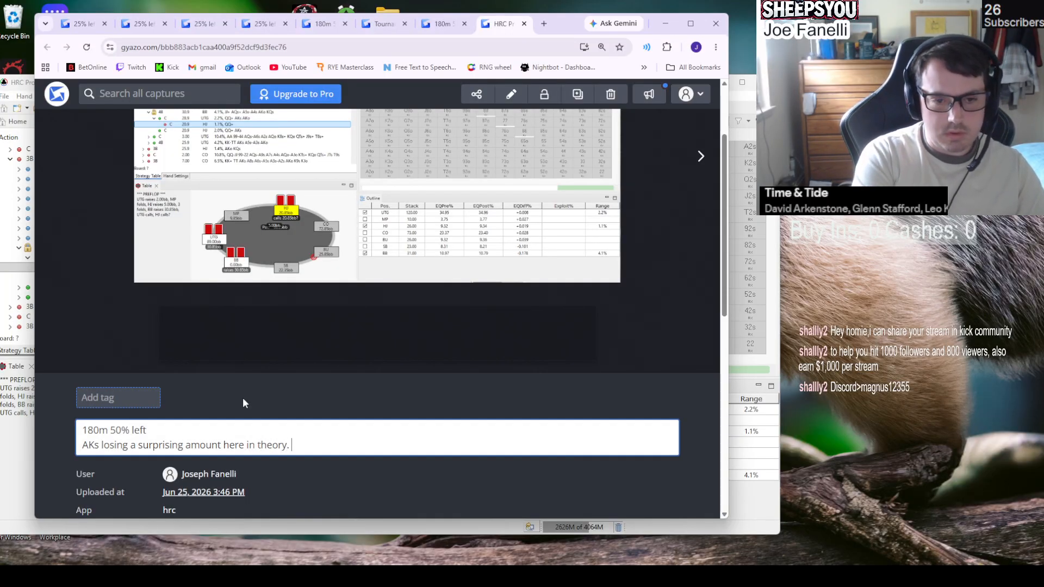
- Add a third description line reading "Folding QQ in practice v more realistic BB range"
scroll(242, 397, up, 2)
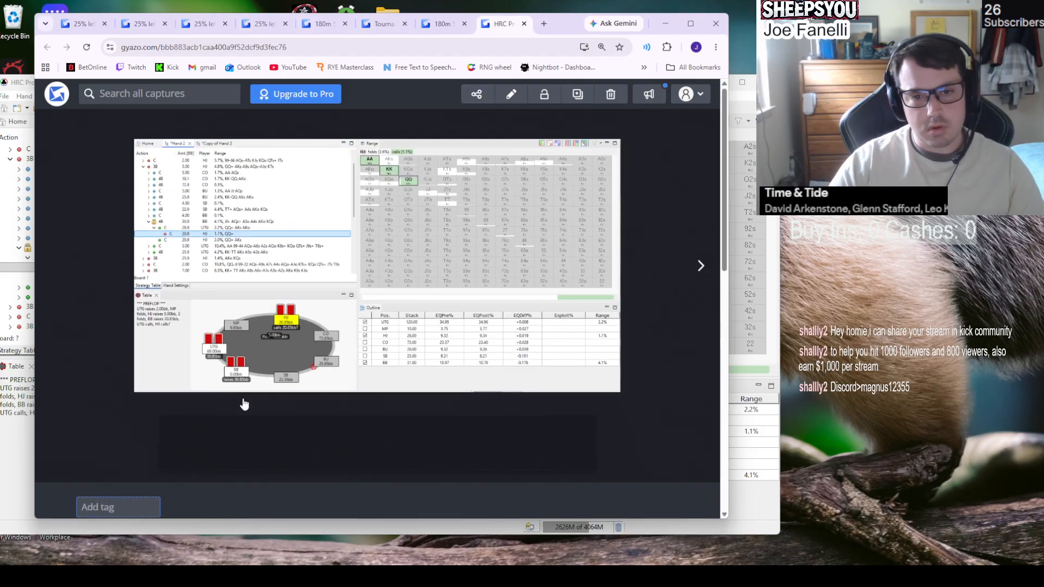
scroll(242, 397, down, 3)
key(Return)
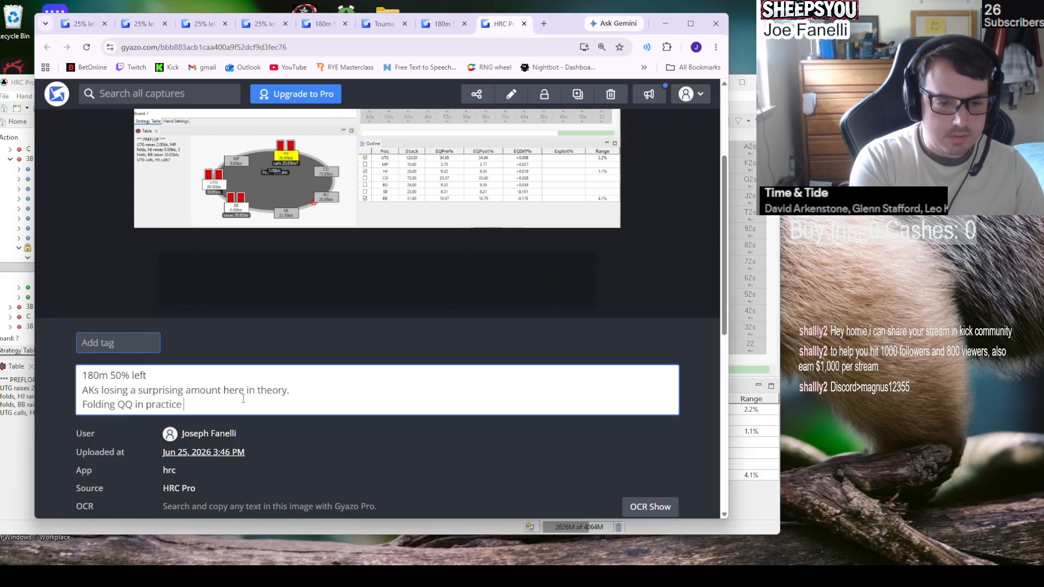
text(Folding QQ in practice v more)
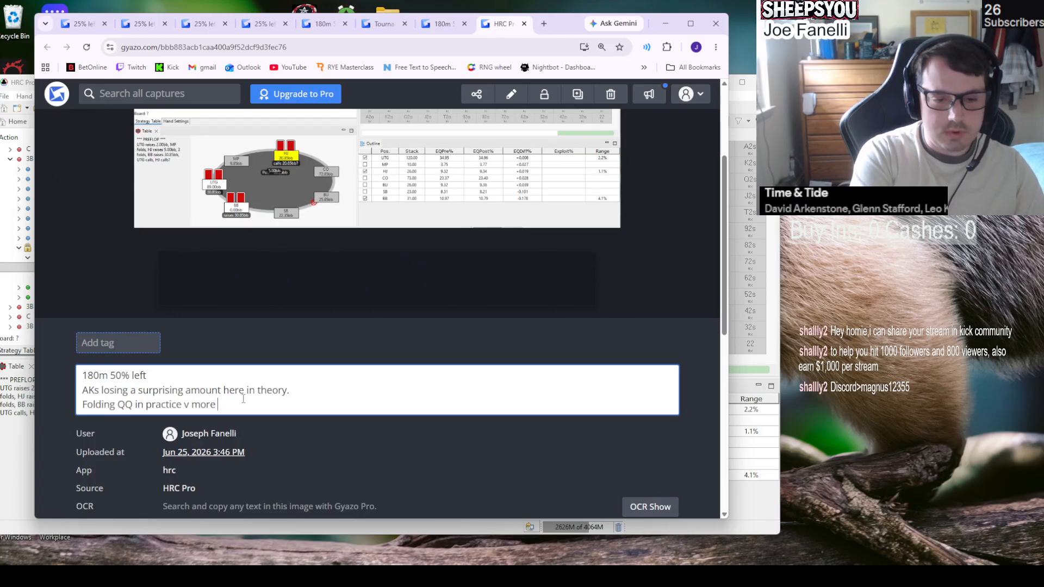
text( realistic BB range)
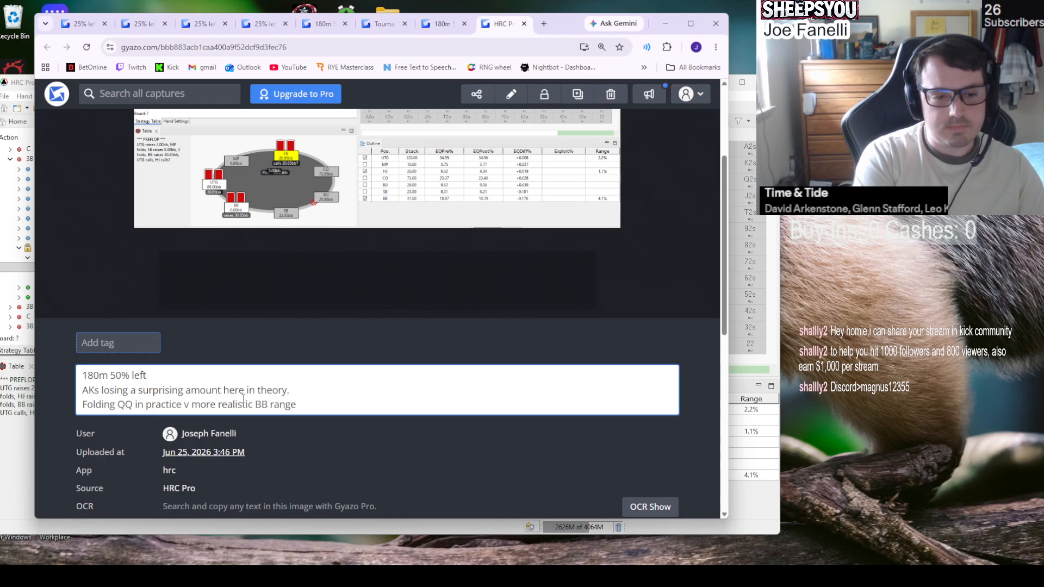
scroll(244, 399, up, 3)
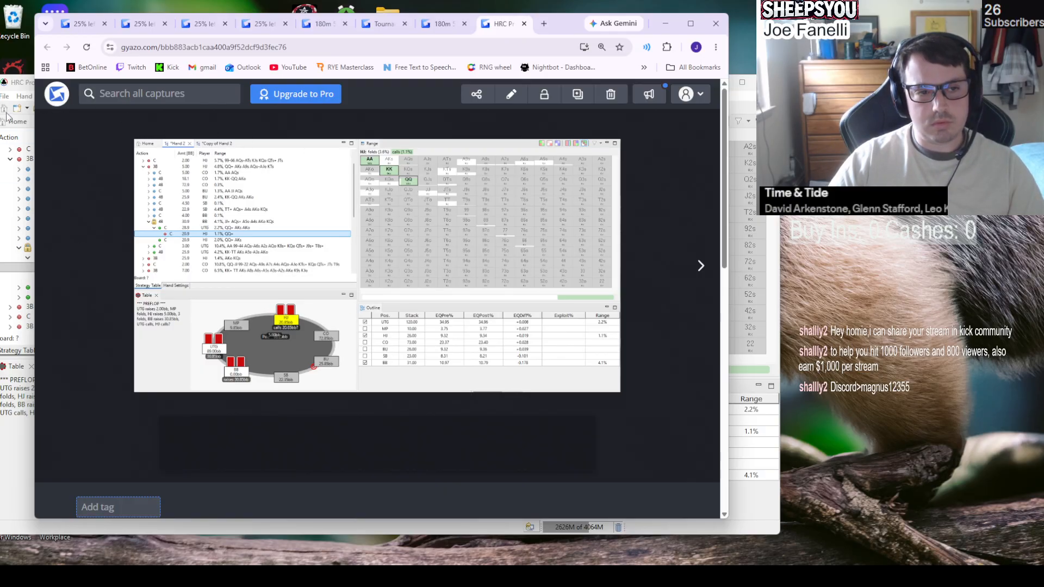
- Switch back to HRC Pro and view UTG's calling range against the BB 4-bet in Hand 2
click(20, 86)
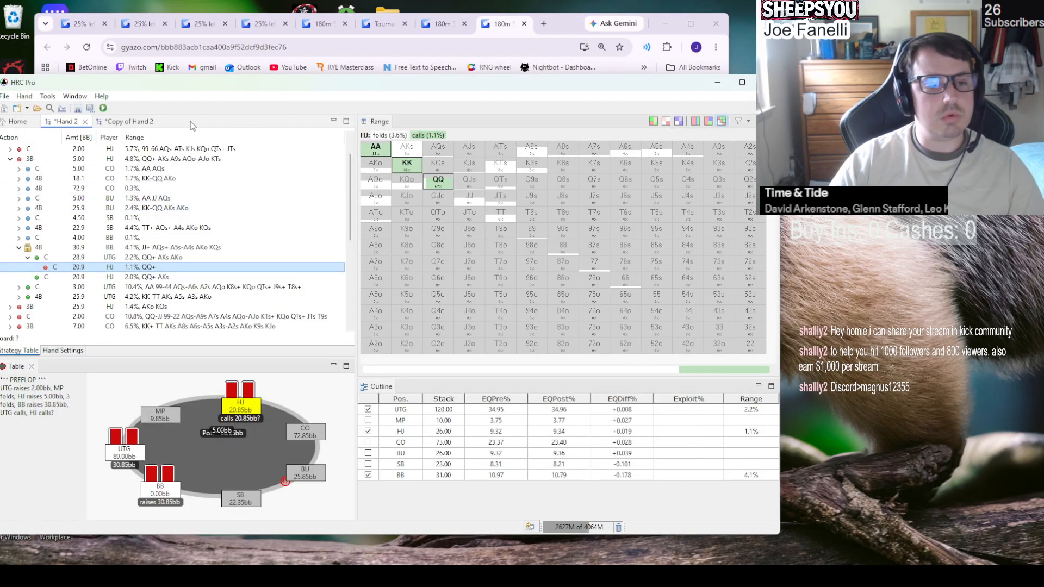
click(146, 257)
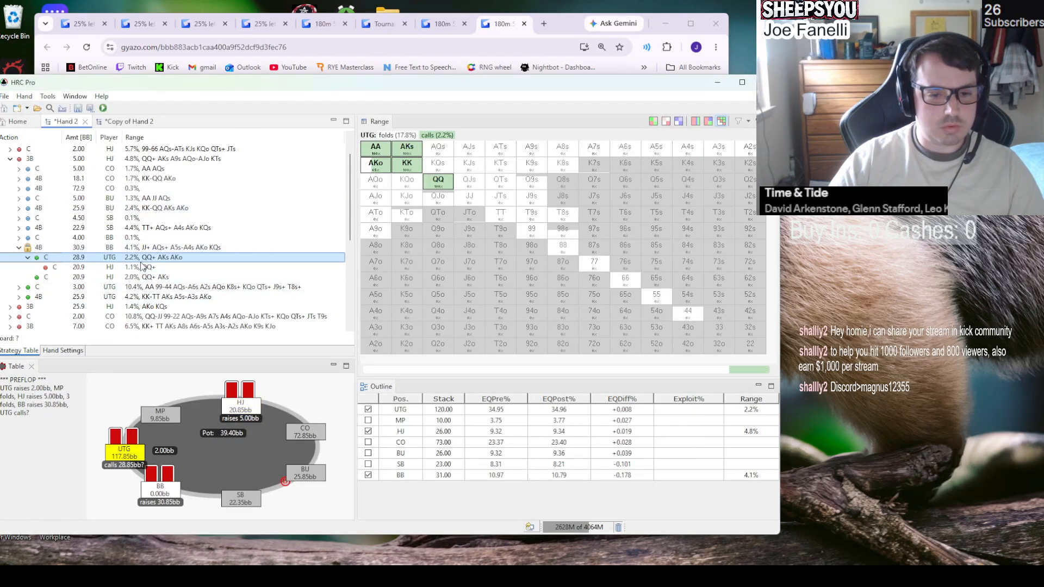
click(452, 328)
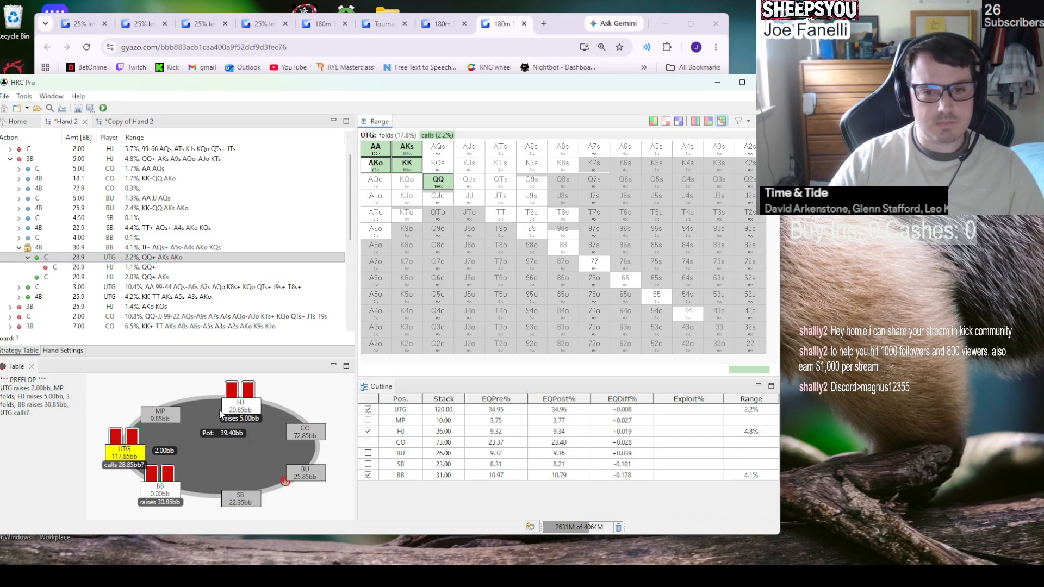
- Switch to the browser and review the Gyazo capture of the pocket tens hand at the ClubWPT Gold table
mouse_move(367, 173)
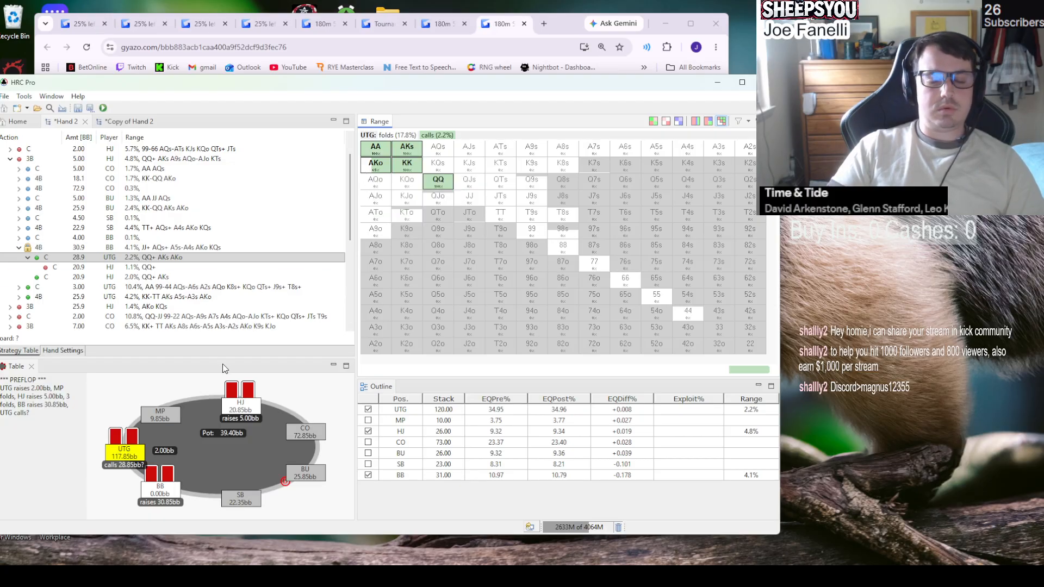
click(496, 28)
click(447, 27)
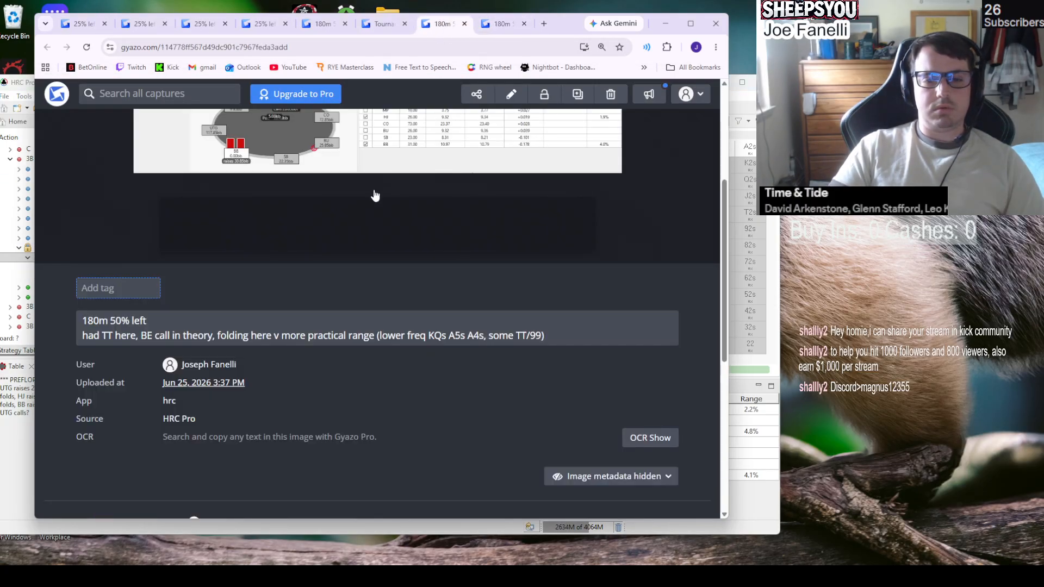
click(391, 26)
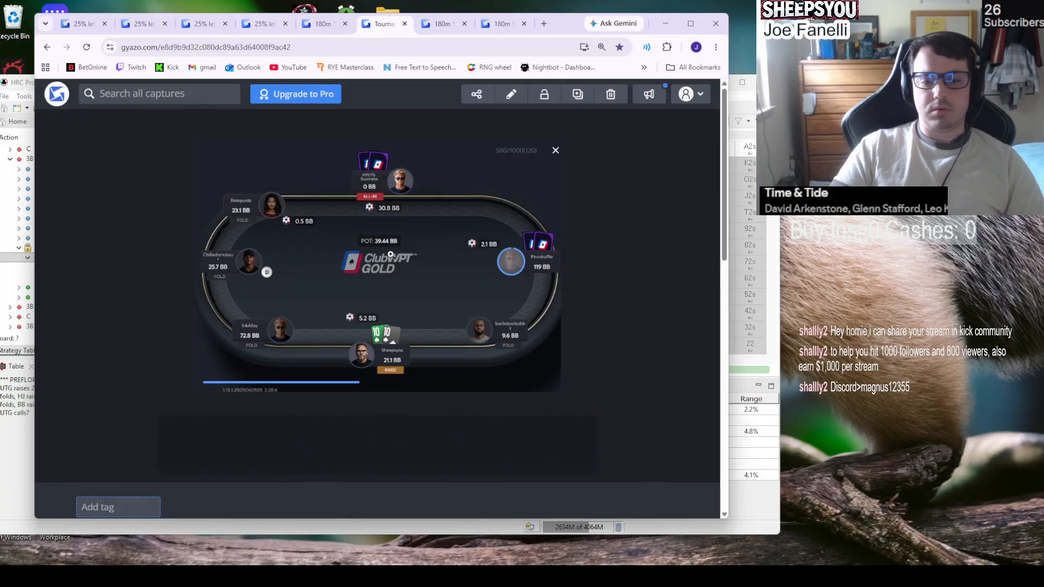
scroll(422, 294, down, 3)
scroll(423, 296, up, 3)
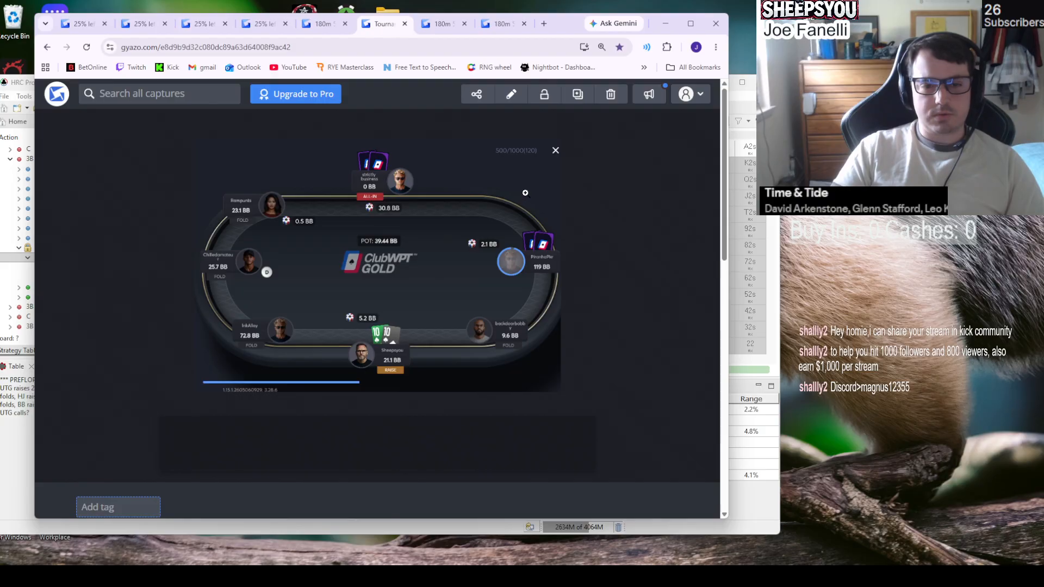
- Remove the bookmark for the ClubWPT Gold table capture and close its tab
click(619, 47)
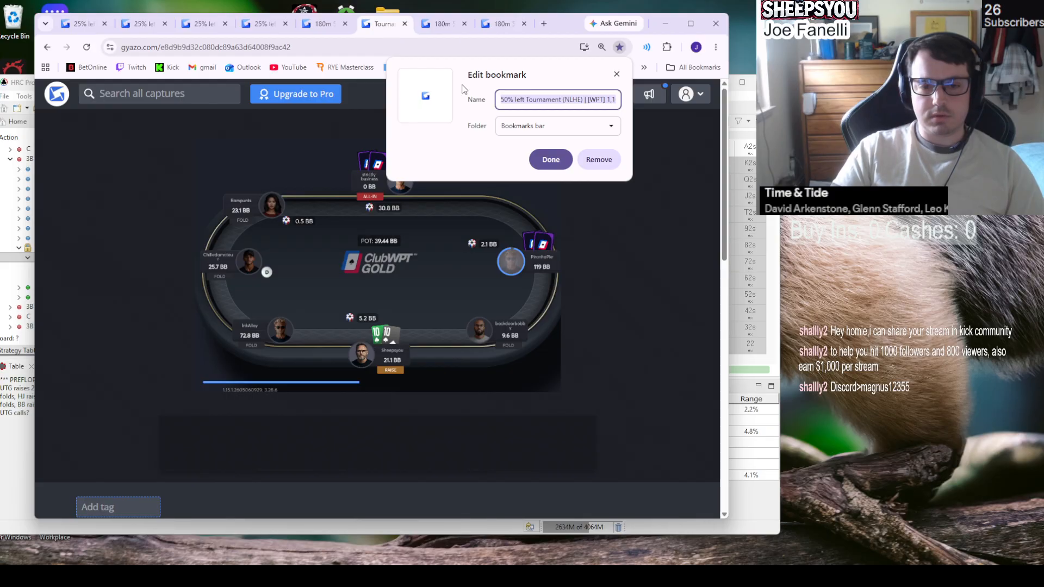
click(609, 164)
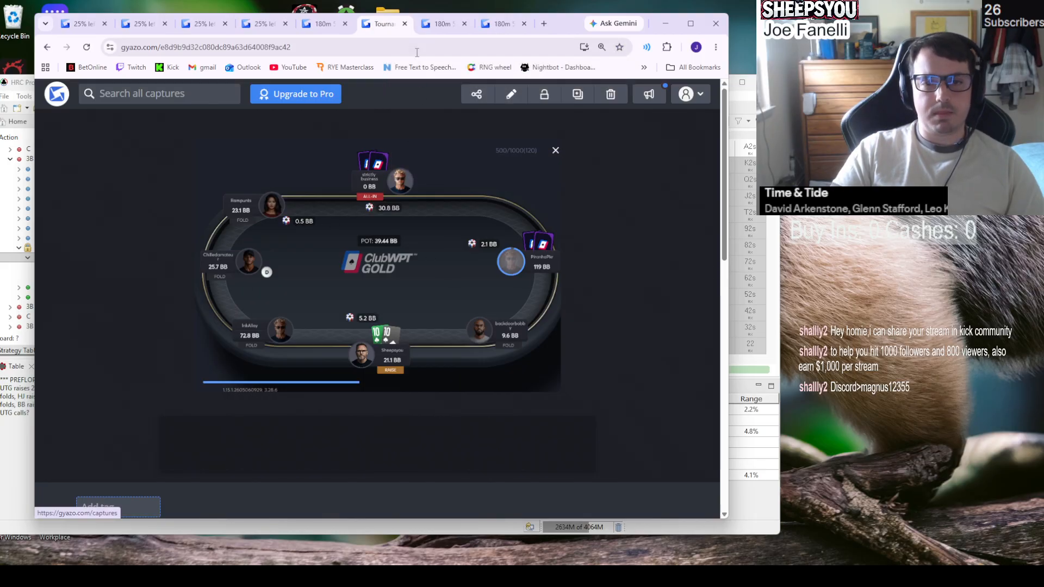
click(405, 23)
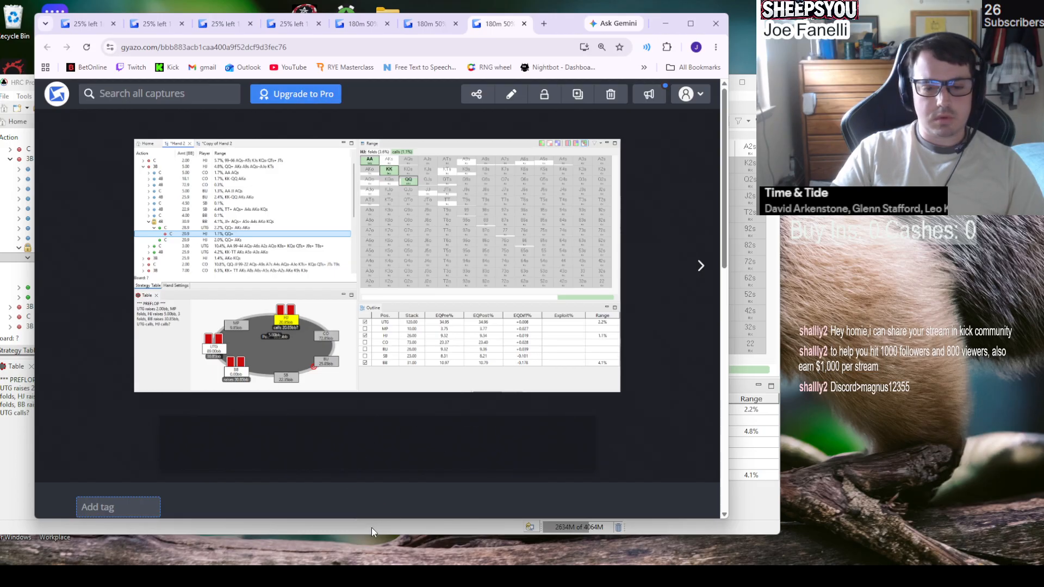
- Move the HRC Pro and browser windows aside to uncover the desktop and open the HH folder
click(371, 527)
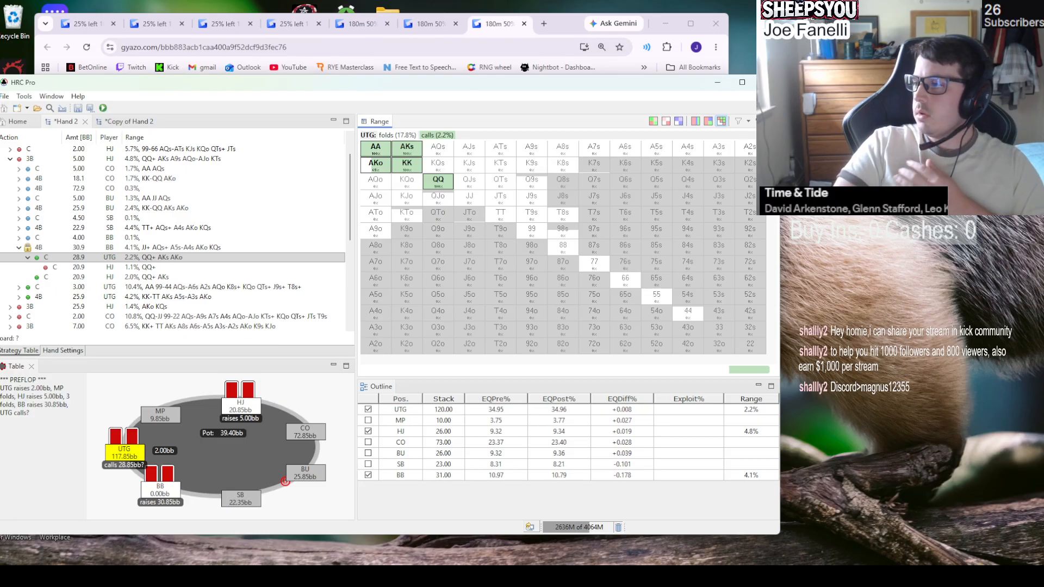
drag(555, 28, 758, 38)
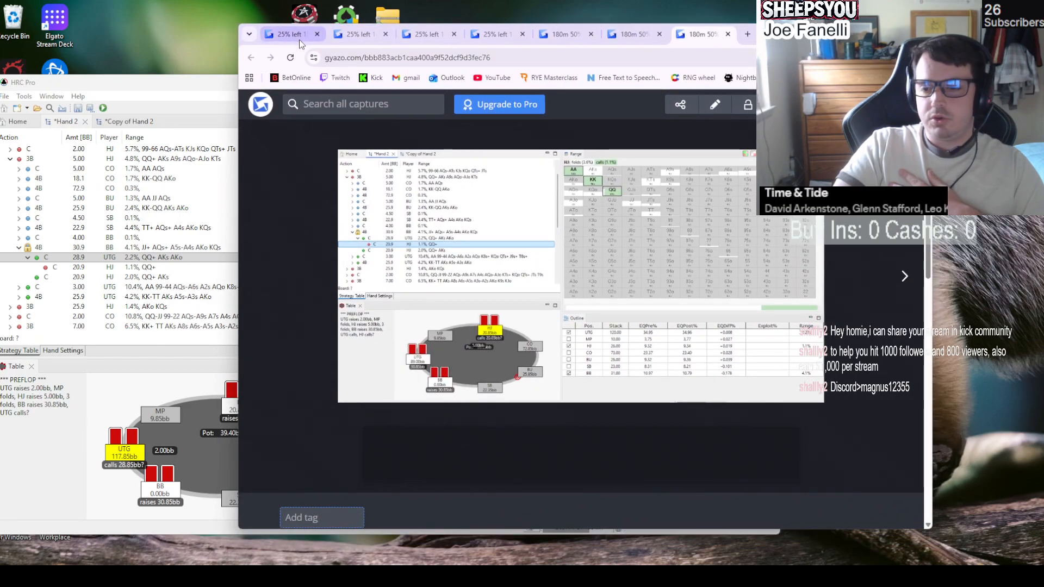
drag(175, 84, 196, 81)
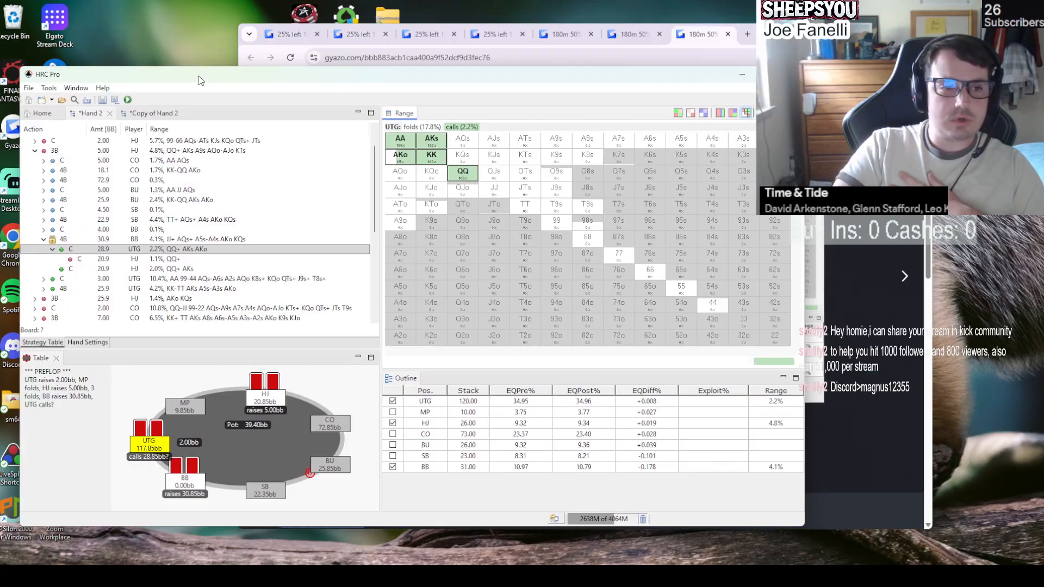
drag(786, 34, 915, 27)
drag(271, 78, 302, 249)
drag(902, 27, 880, 162)
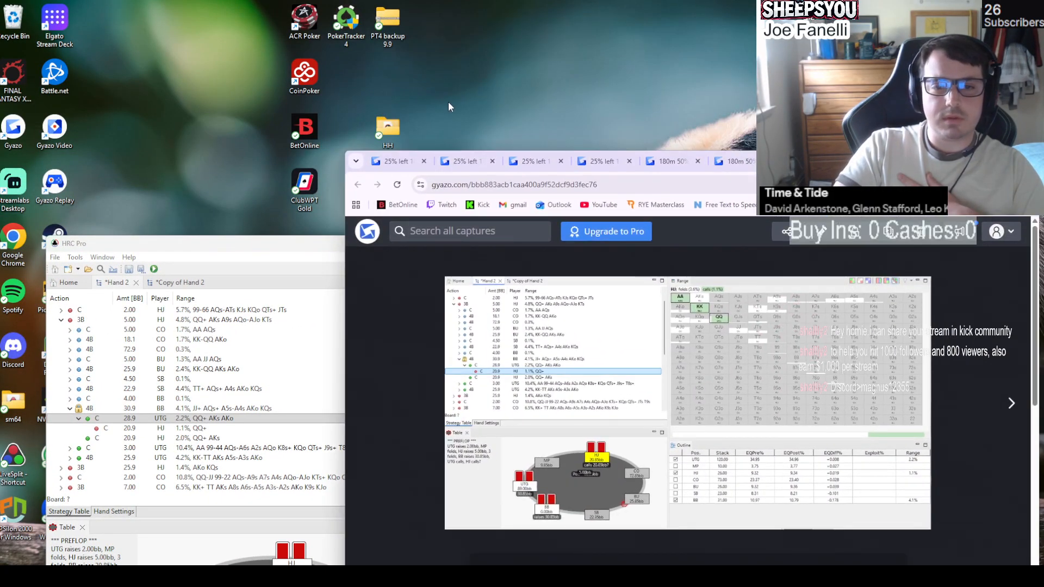
click(515, 576)
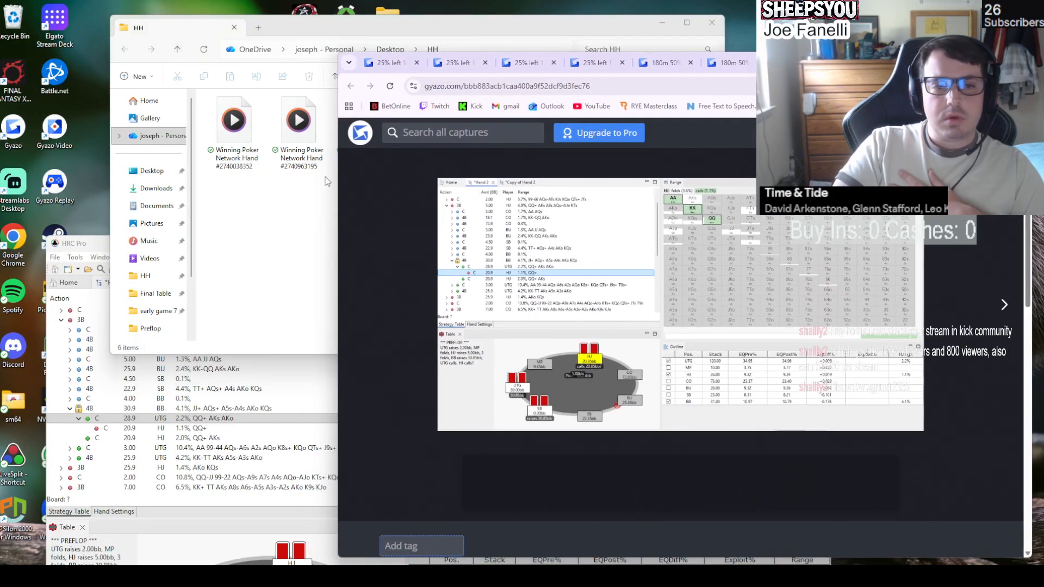
- Play the first hand replay from the HH folder in Media Player and pause it during the flop betting
double_click(251, 137)
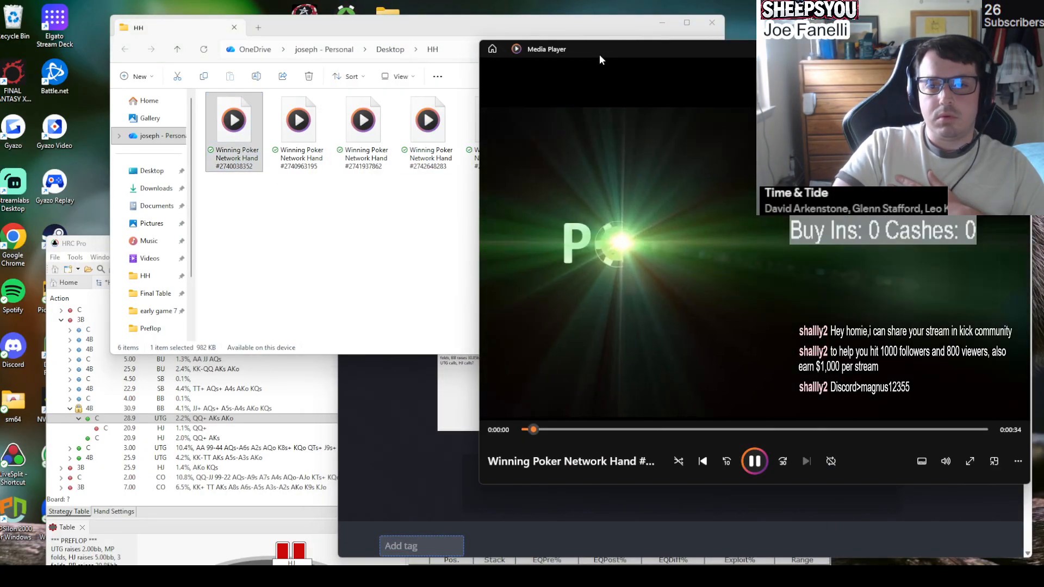
drag(599, 54, 149, 91)
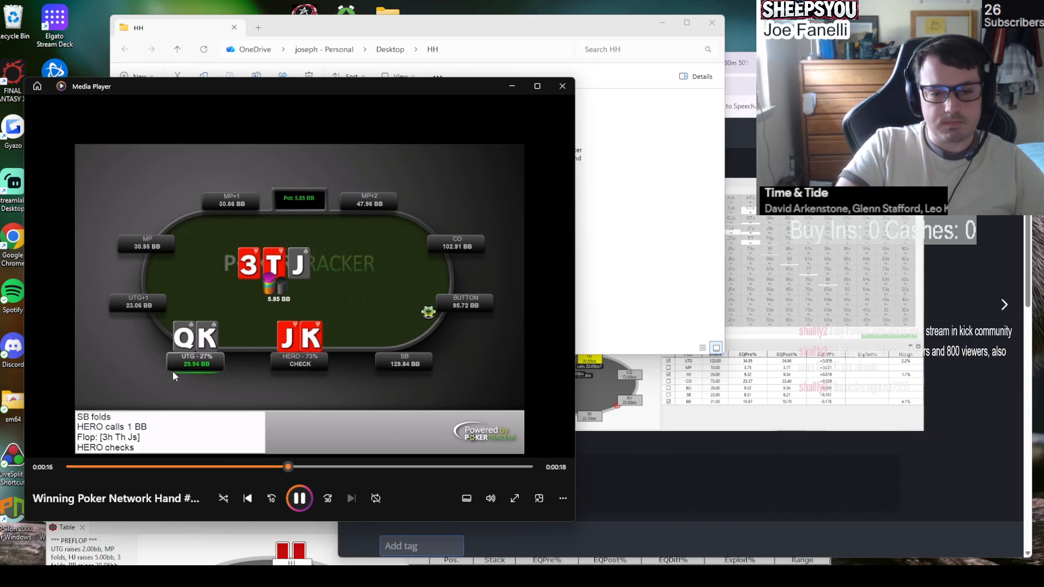
click(298, 502)
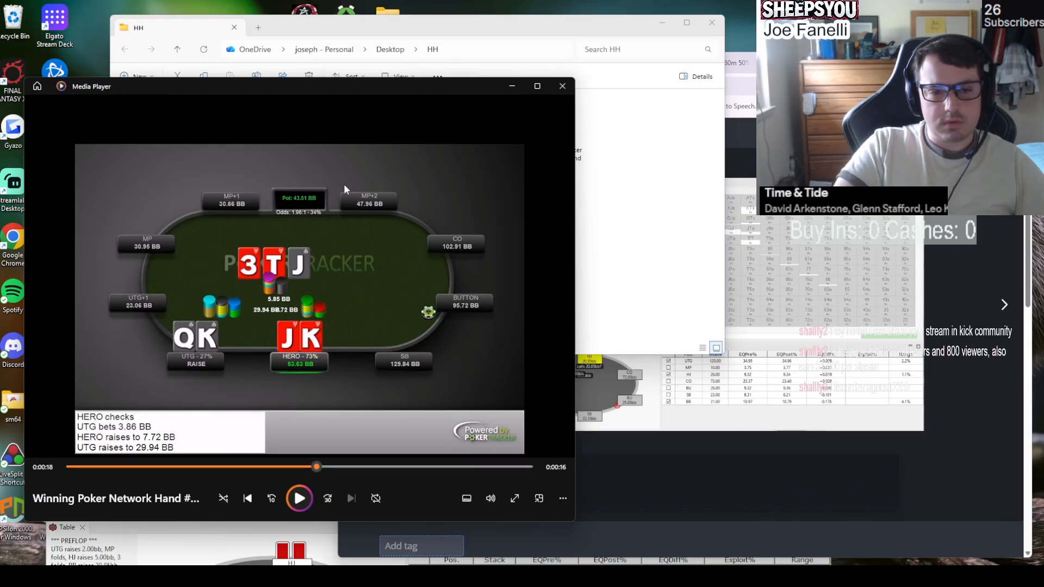
click(298, 507)
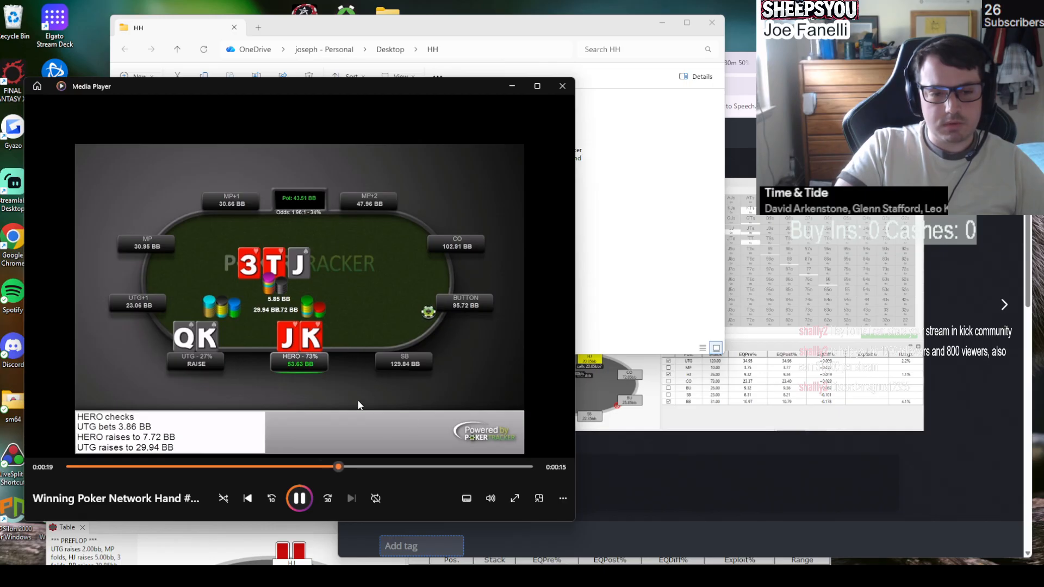
click(292, 506)
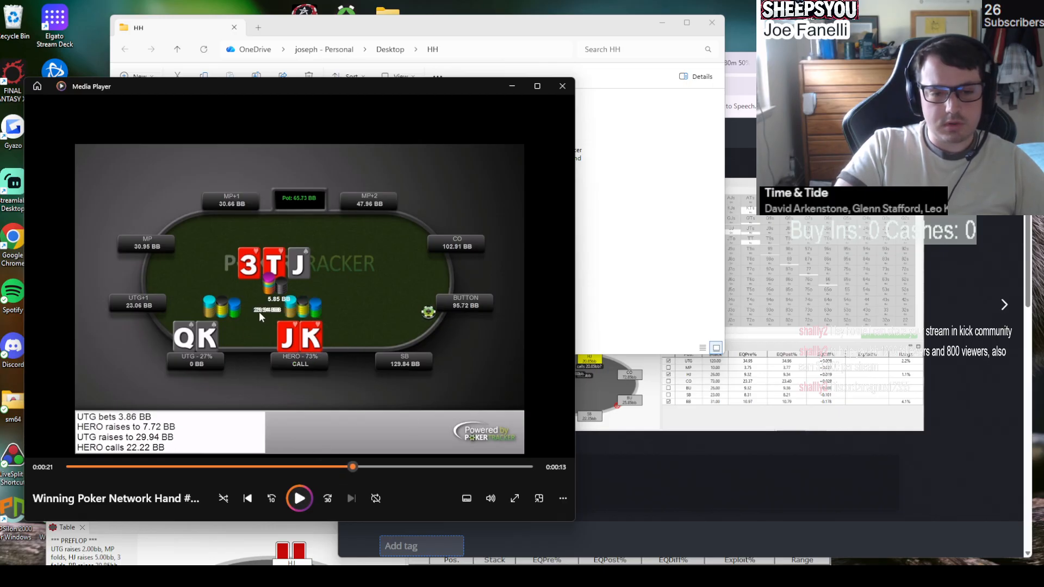
- Step back through the replay's flop betting from UTG's all-in raise to the hero's check, stopping at the hero's raise to 7.72 BB
click(339, 468)
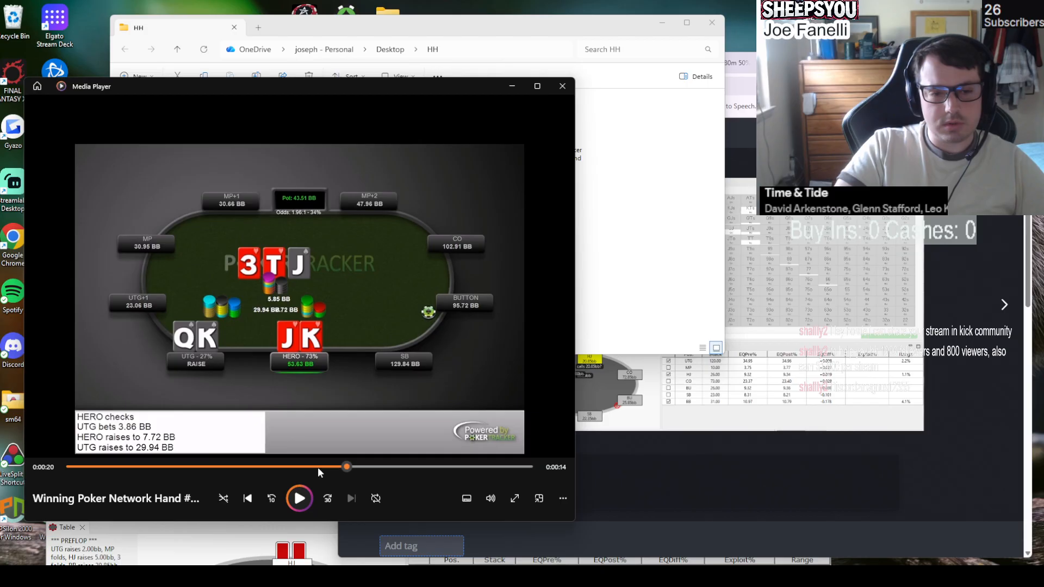
click(317, 467)
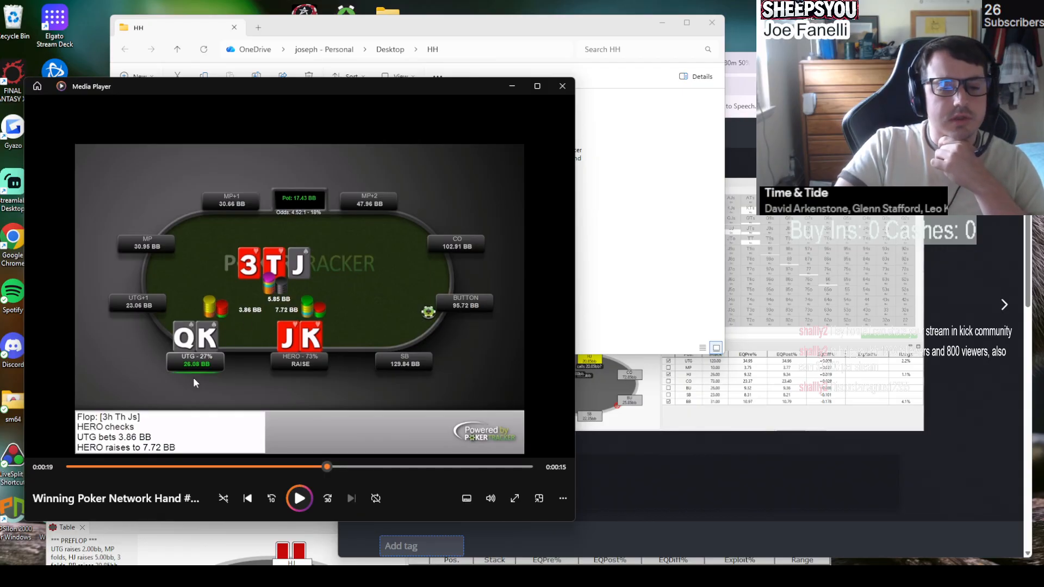
click(271, 468)
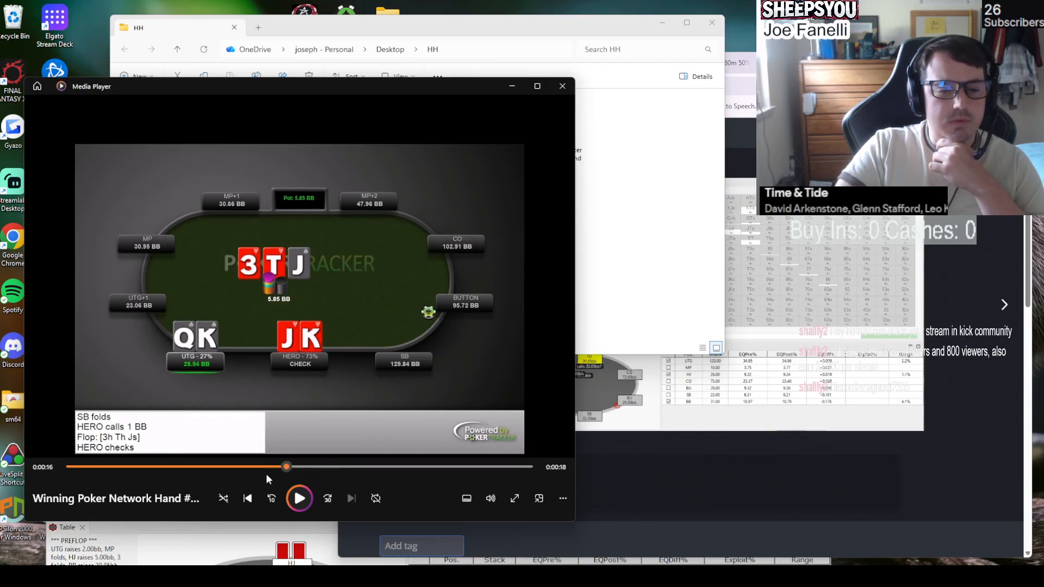
click(243, 466)
click(285, 468)
click(301, 468)
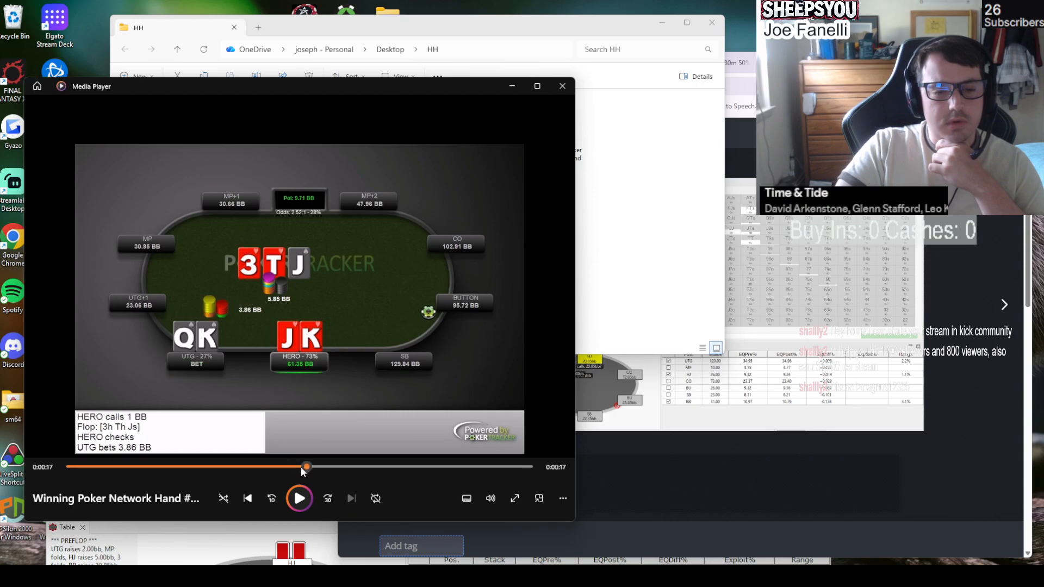
click(292, 465)
click(318, 464)
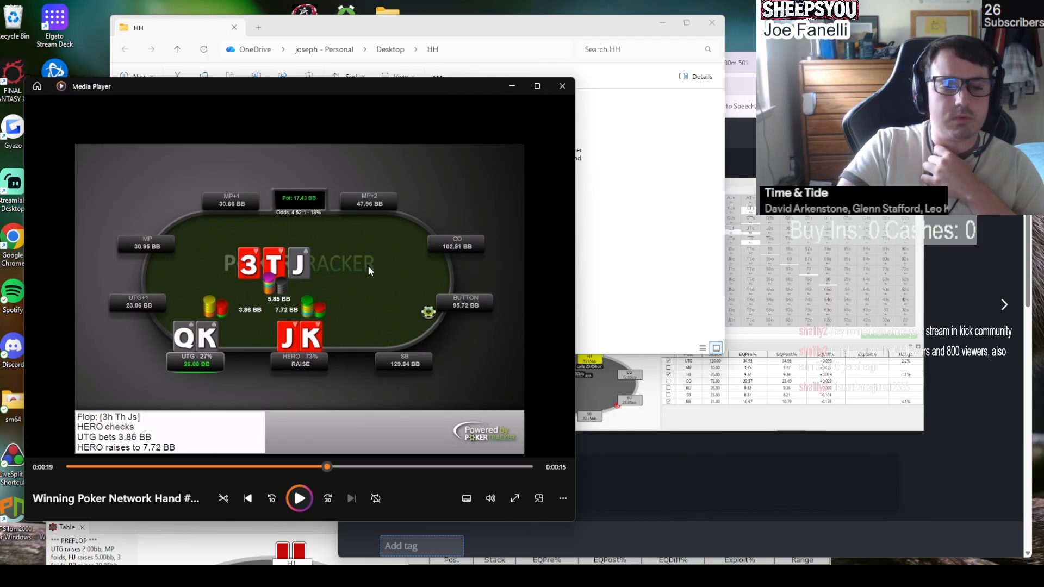
- Rewind the replay to the preflop blinds and advance it to the hero's 22.22 BB call on the flop
click(357, 277)
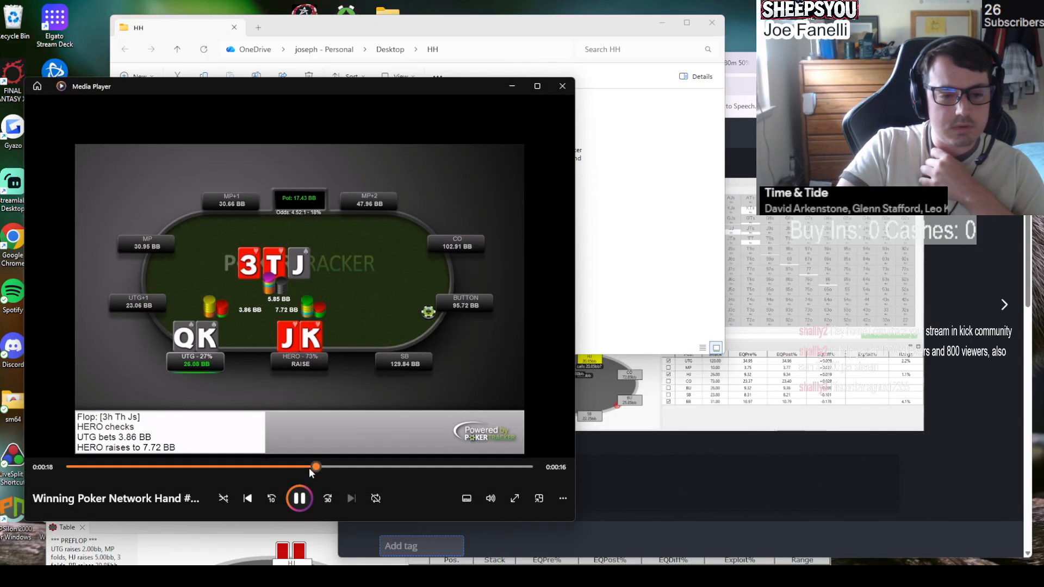
click(300, 495)
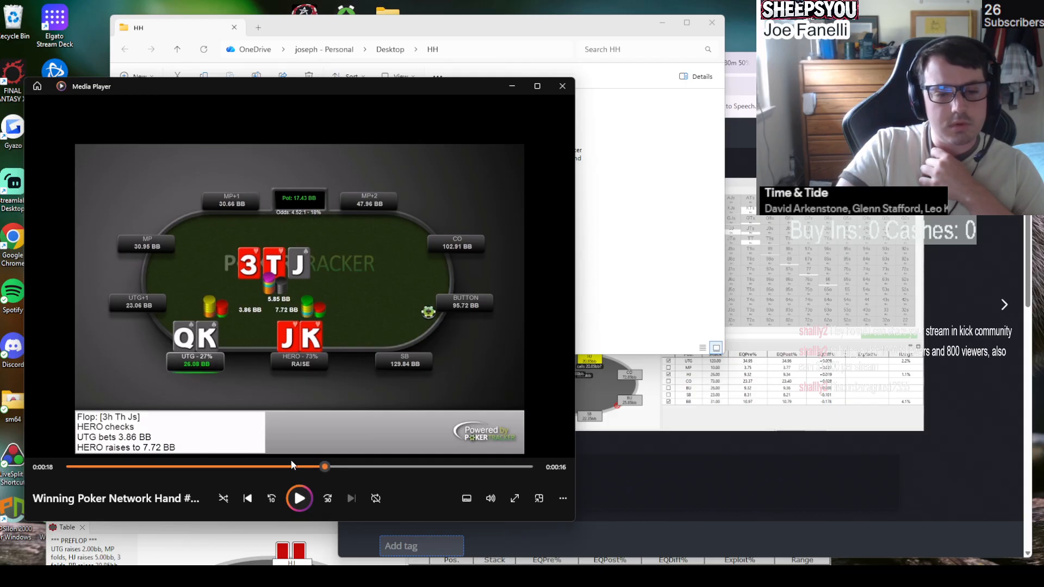
click(329, 467)
drag(294, 467, 184, 466)
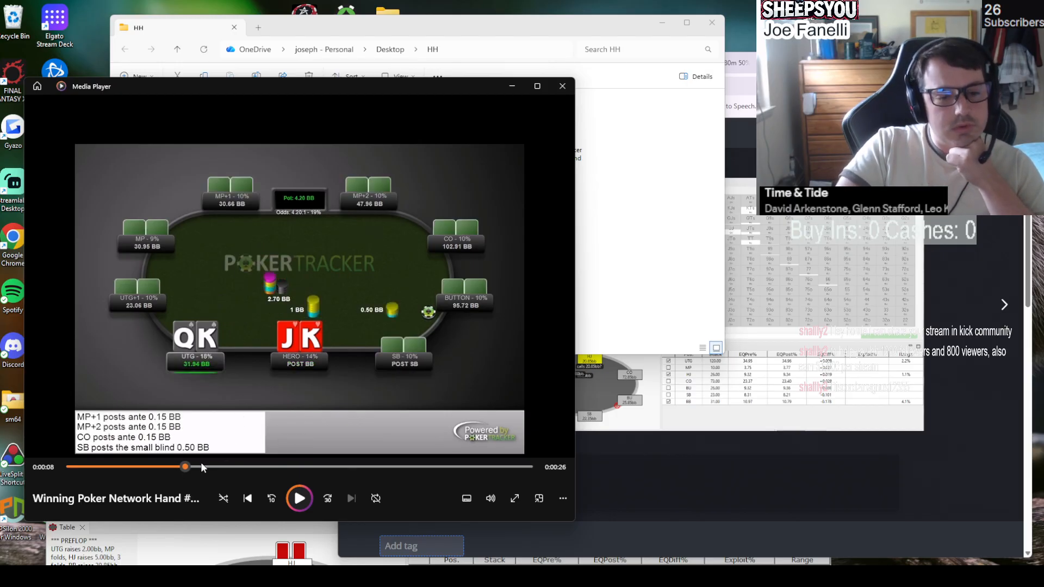
drag(194, 468, 348, 469)
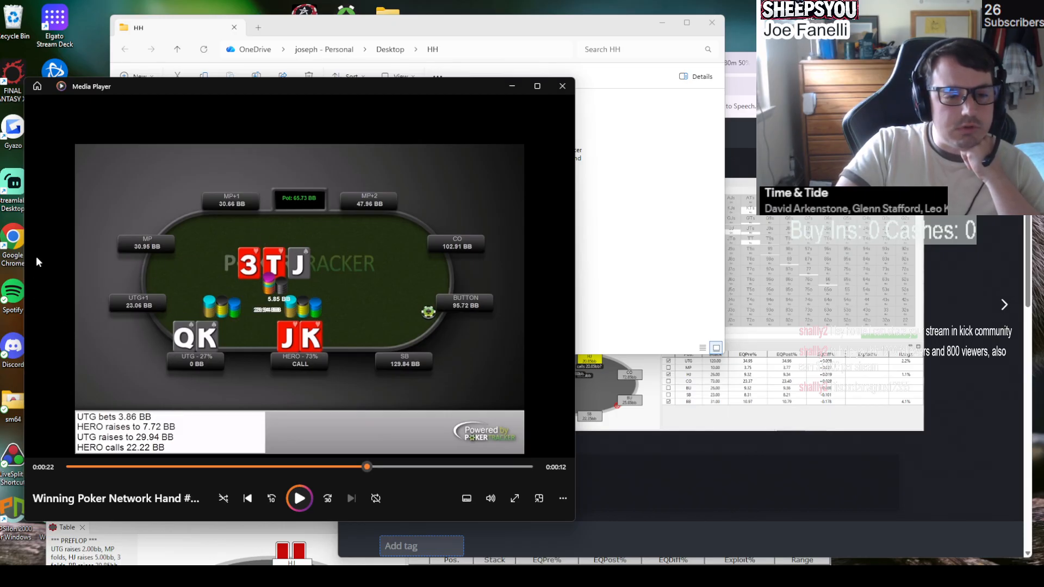
right_click(283, 260)
click(279, 249)
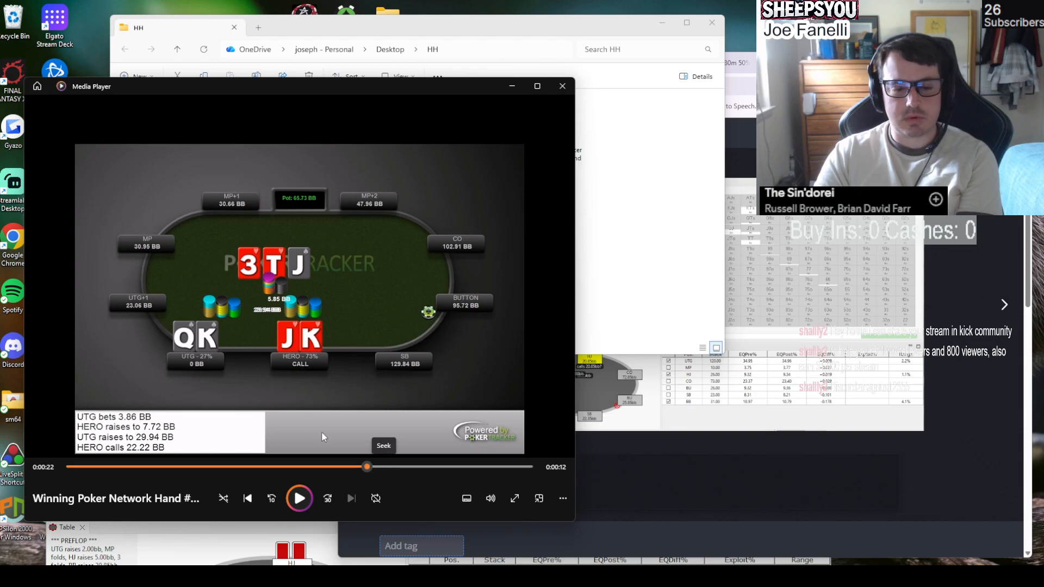
- Advance the replay through the turn and river to the showdown
click(383, 467)
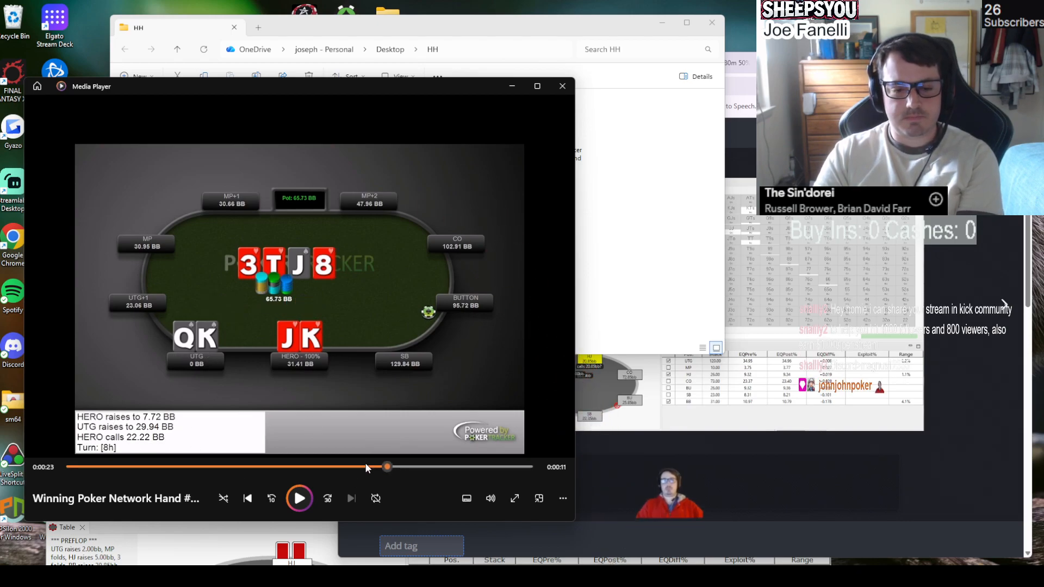
click(406, 467)
drag(374, 468, 468, 468)
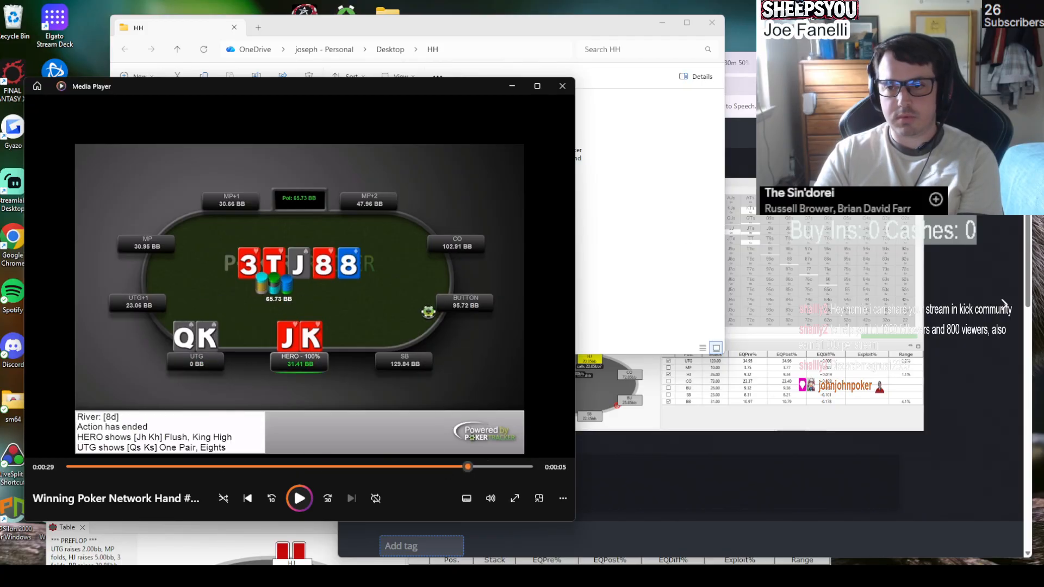
- Minimize the HH folder window and bring HRC Pro to the front, repositioned over the other windows
click(742, 91)
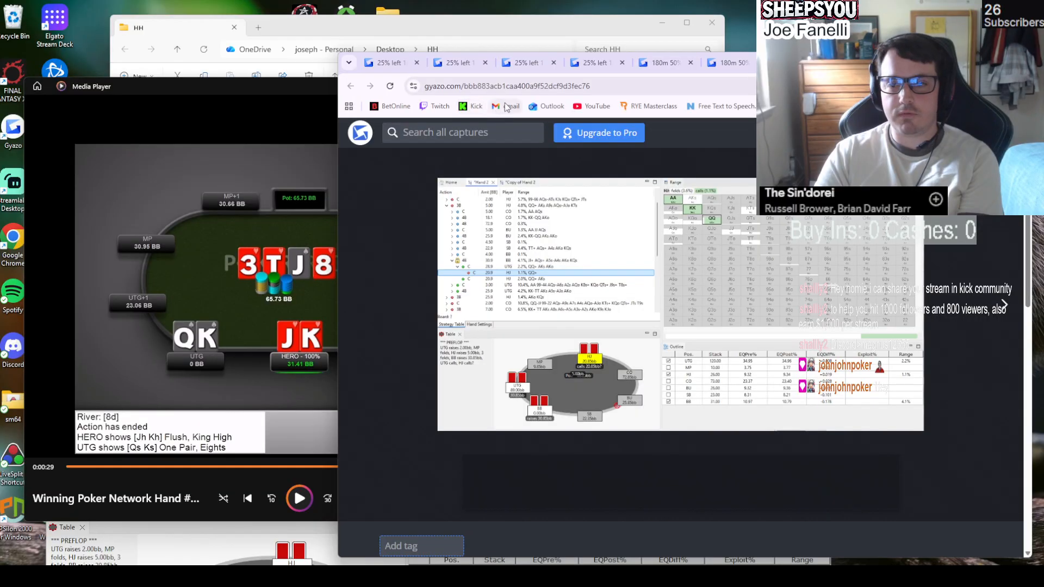
click(340, 32)
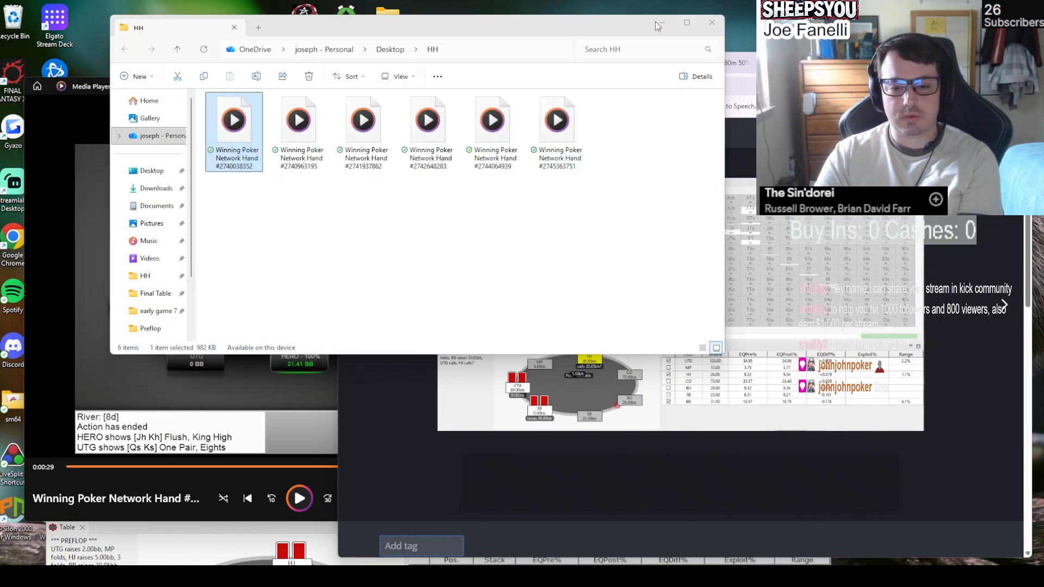
click(658, 24)
click(214, 545)
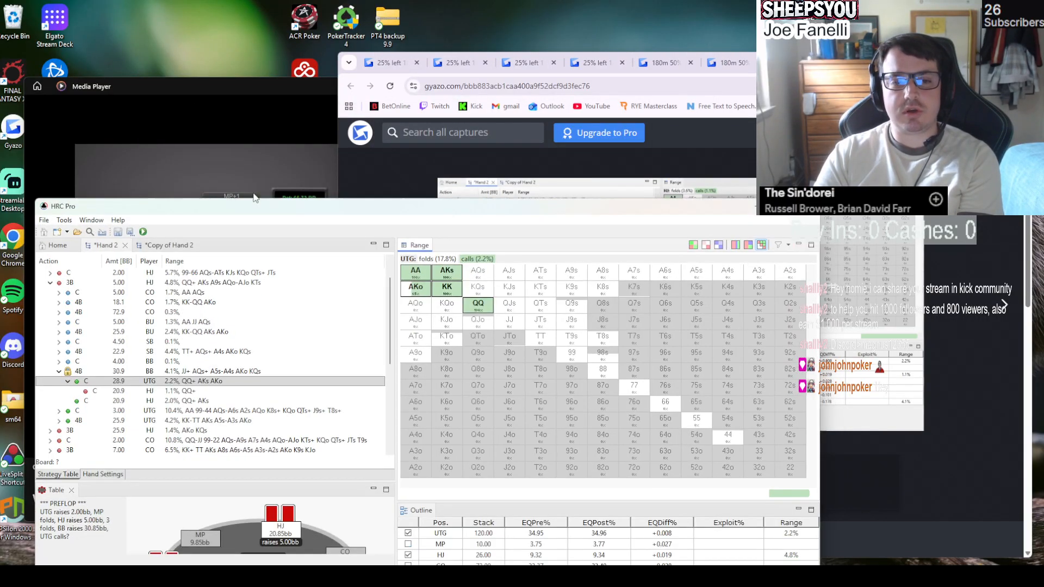
drag(276, 243, 256, 54)
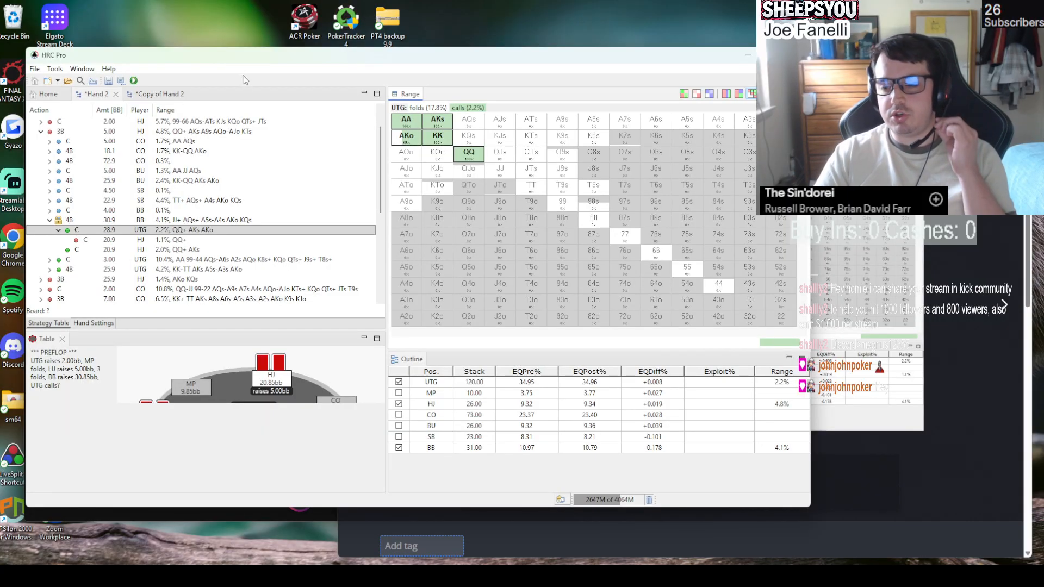
drag(305, 59, 274, 84)
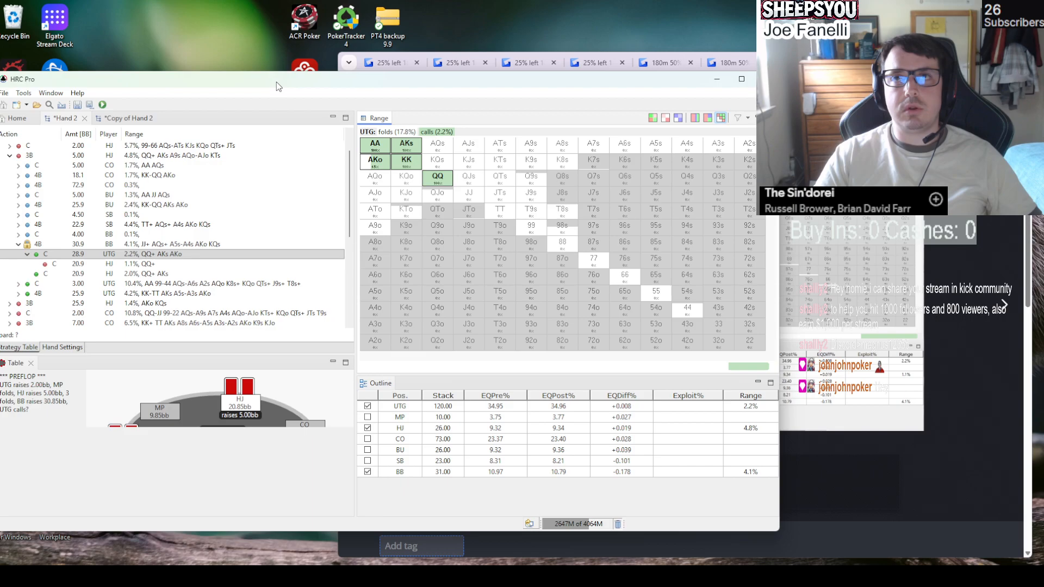
drag(275, 84, 286, 85)
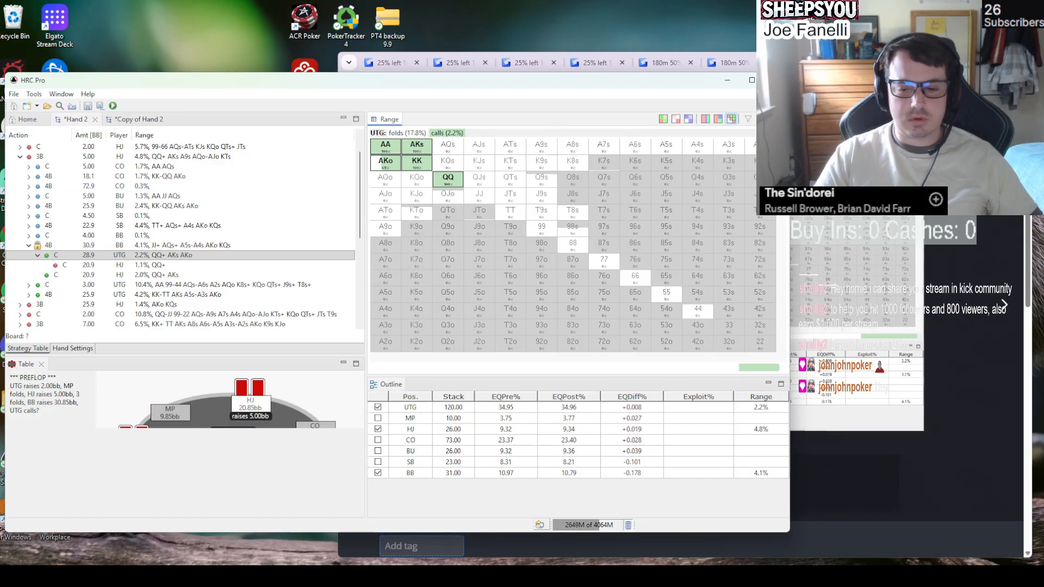
- Put the hand replay away and close the Copy of Hand 2 analysis without saving it
key(alt+Tab)
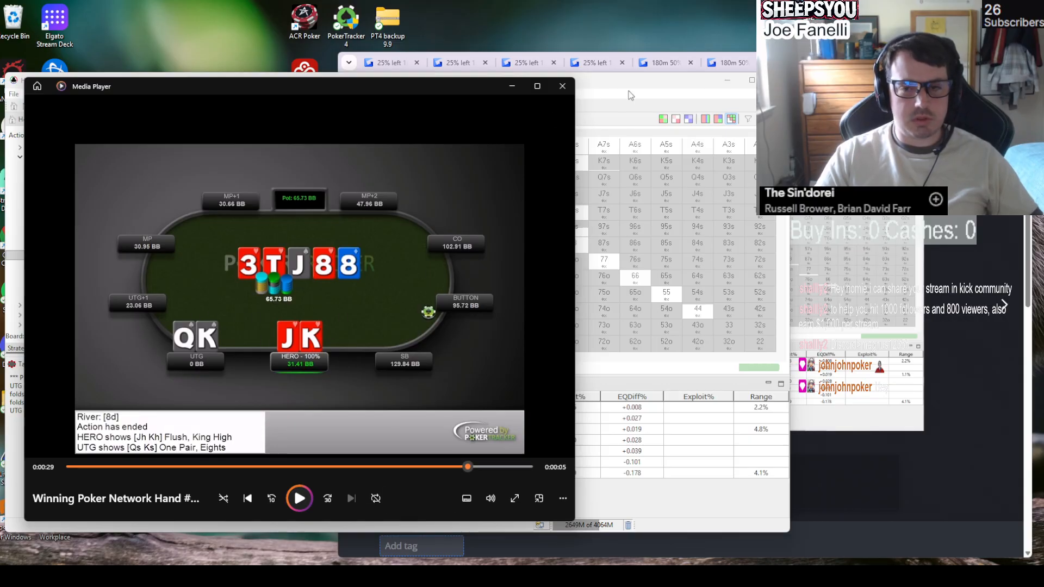
click(562, 86)
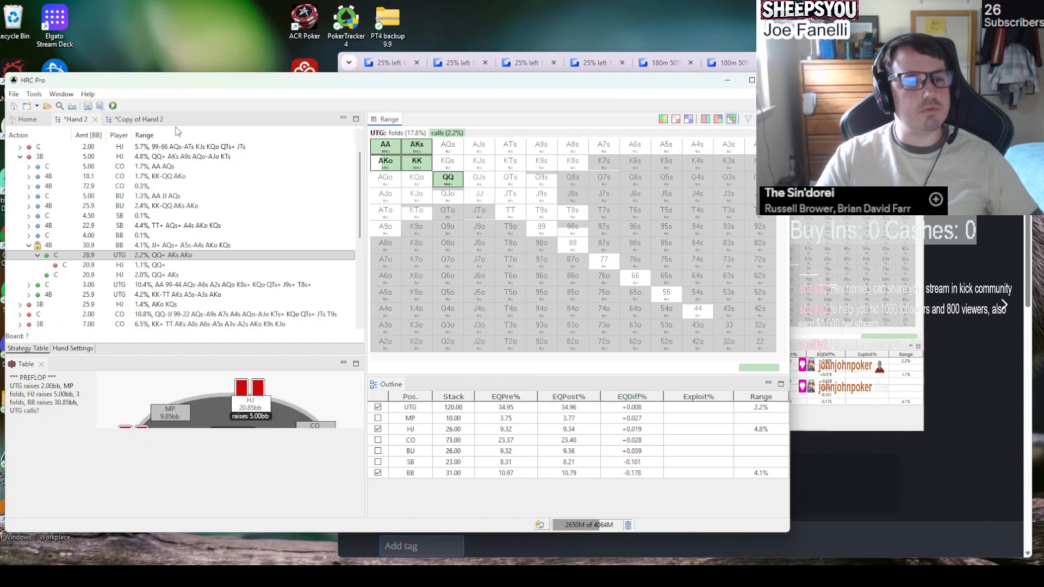
click(135, 119)
click(170, 119)
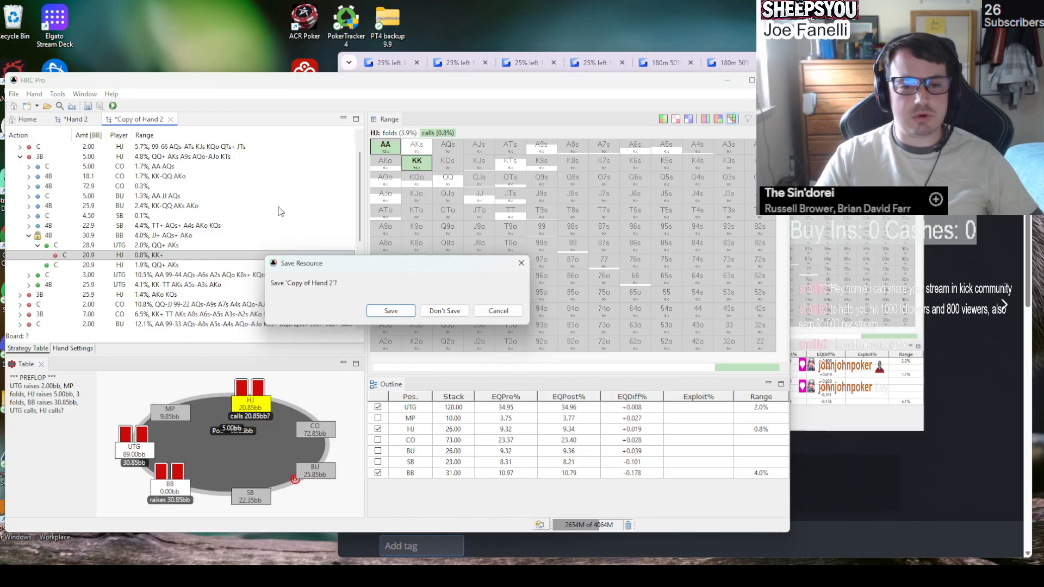
click(442, 310)
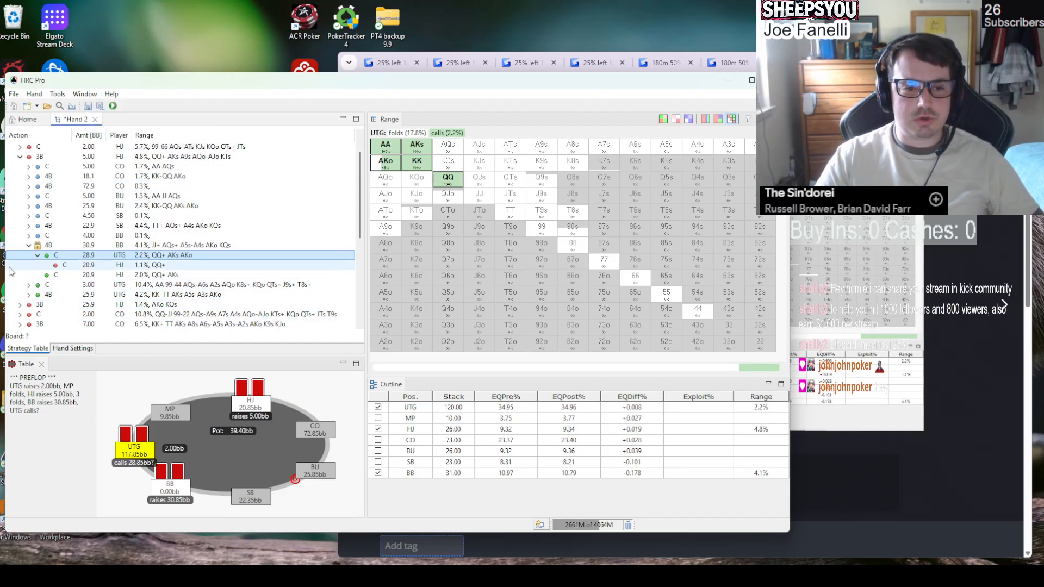
- Collapse the BB's 30.9 BB 4-bet branch and save Hand 2 as "180m 50% left 35avg varied stacks" in the mid game 25%-75% left folder
click(28, 246)
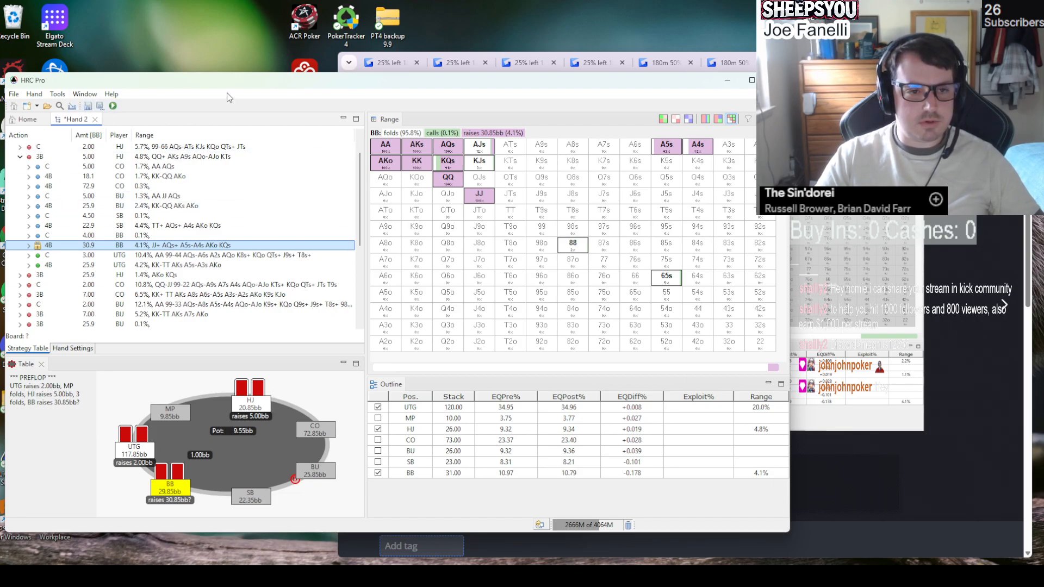
click(87, 107)
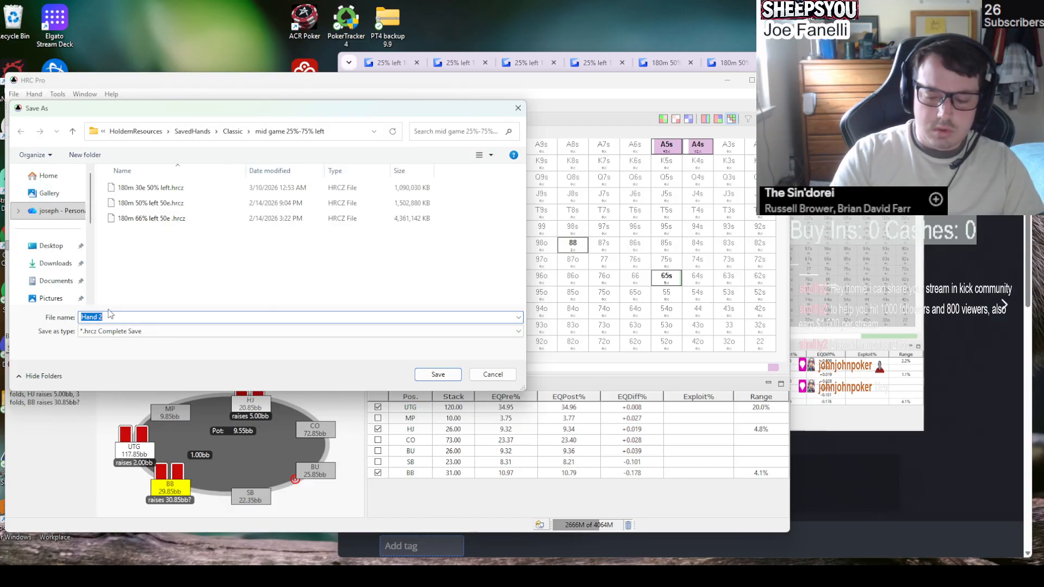
text(180m)
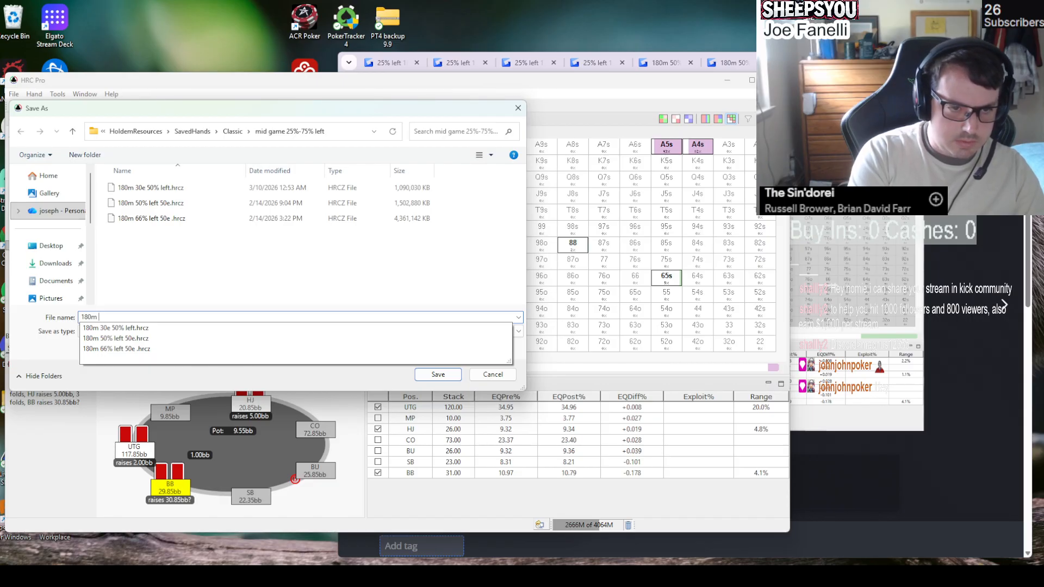
text(50% left)
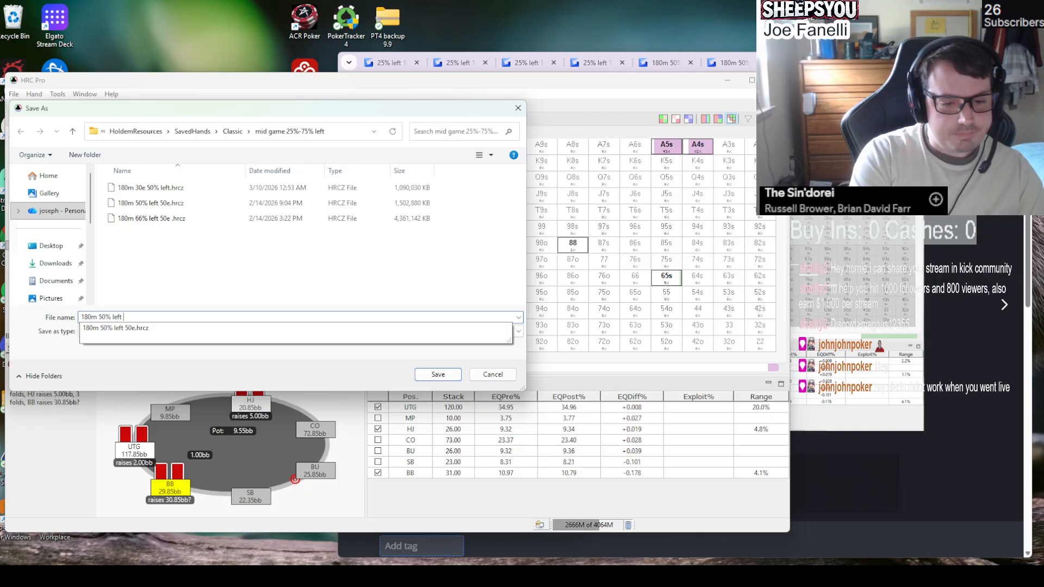
text(35)
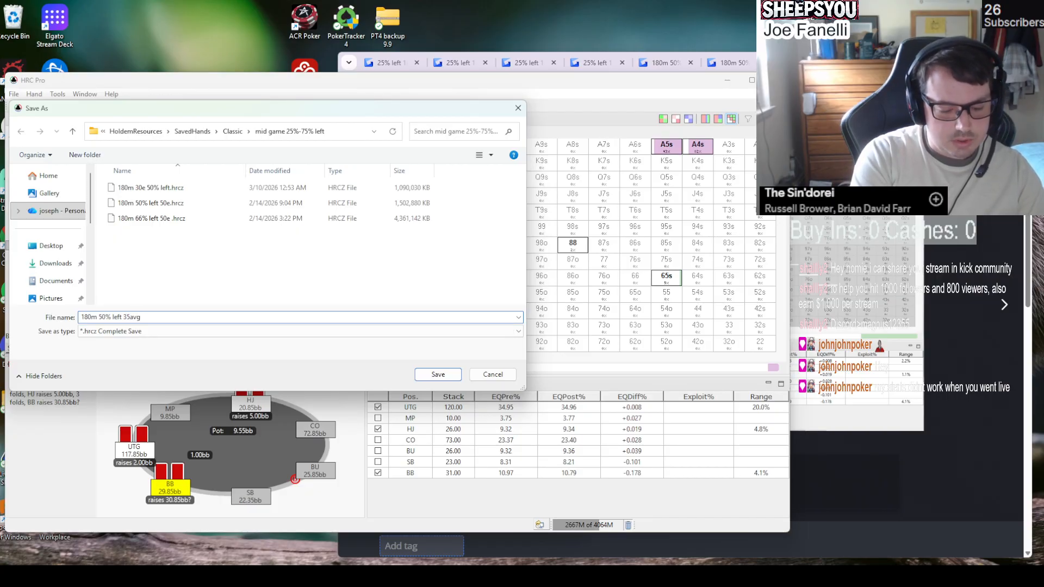
text(avg)
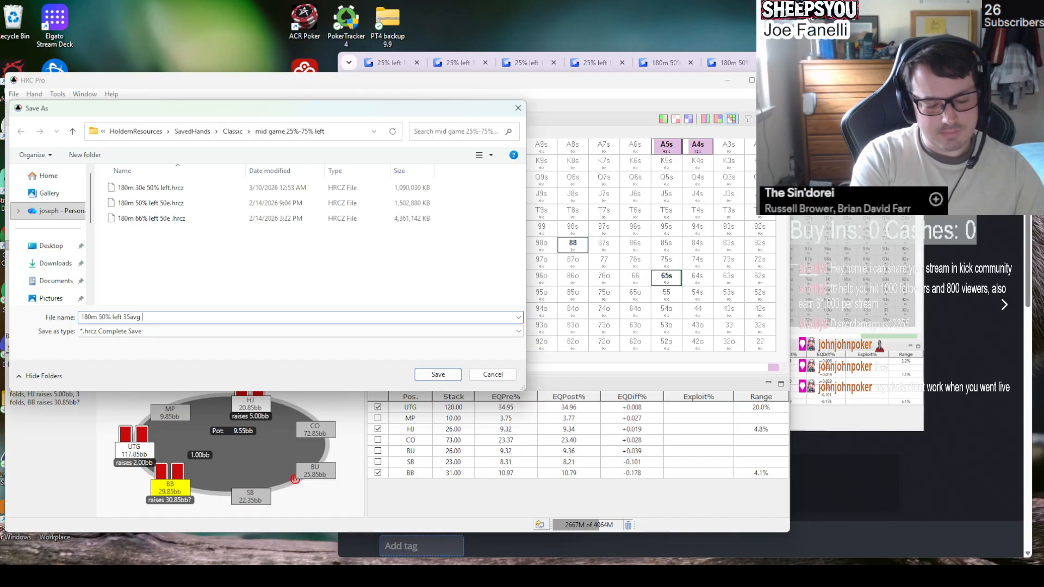
text(vari)
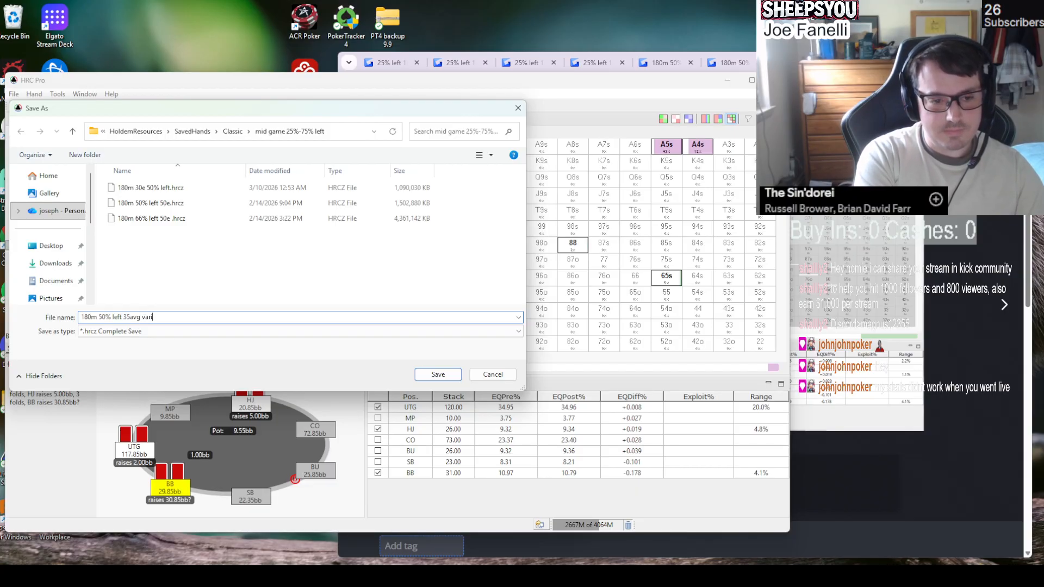
text(ed stacks)
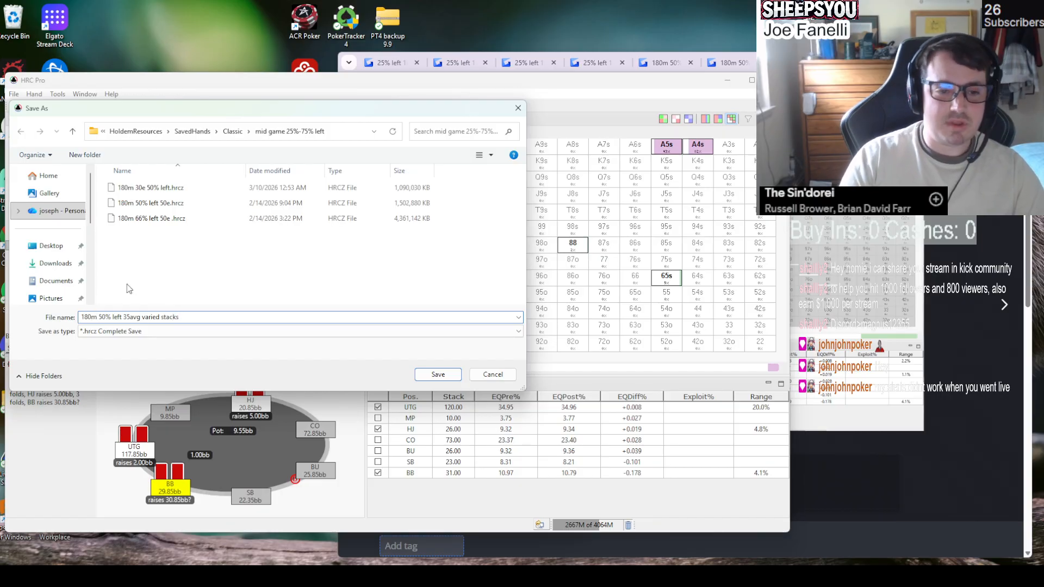
click(421, 372)
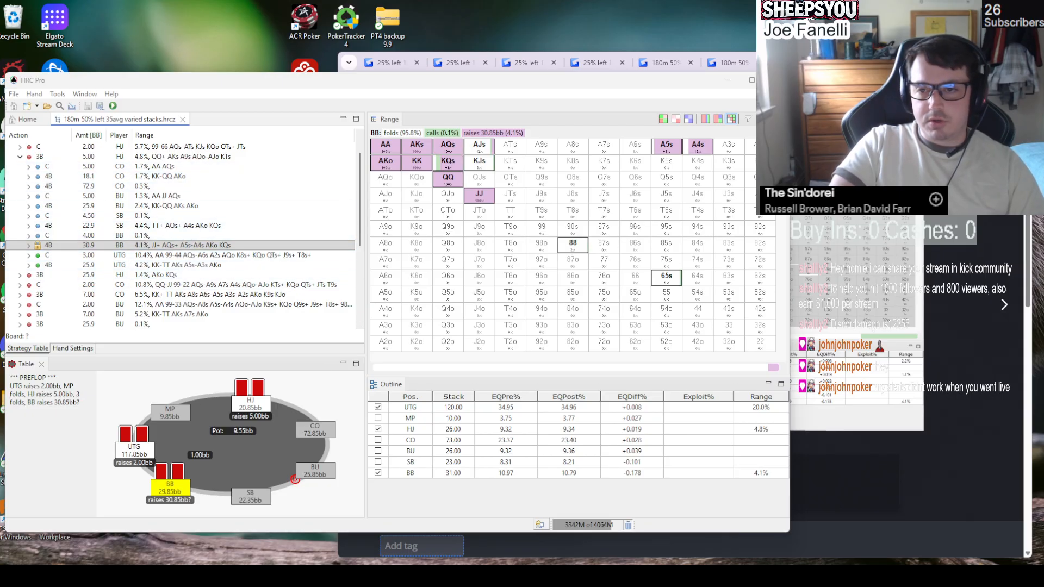
- Close the saved hand and open the file 180m 30e 50% left.hrcz
click(182, 120)
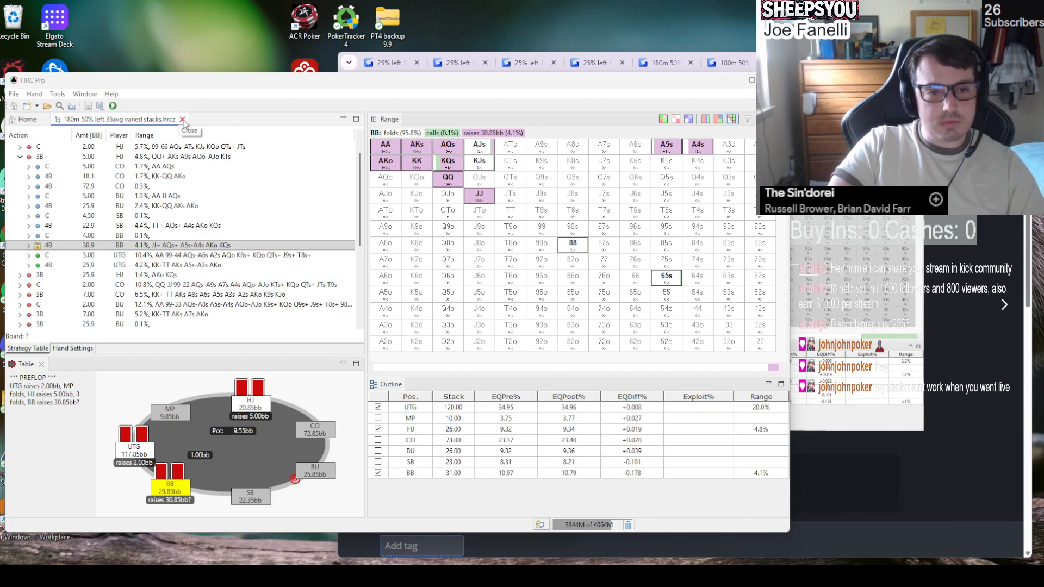
click(44, 172)
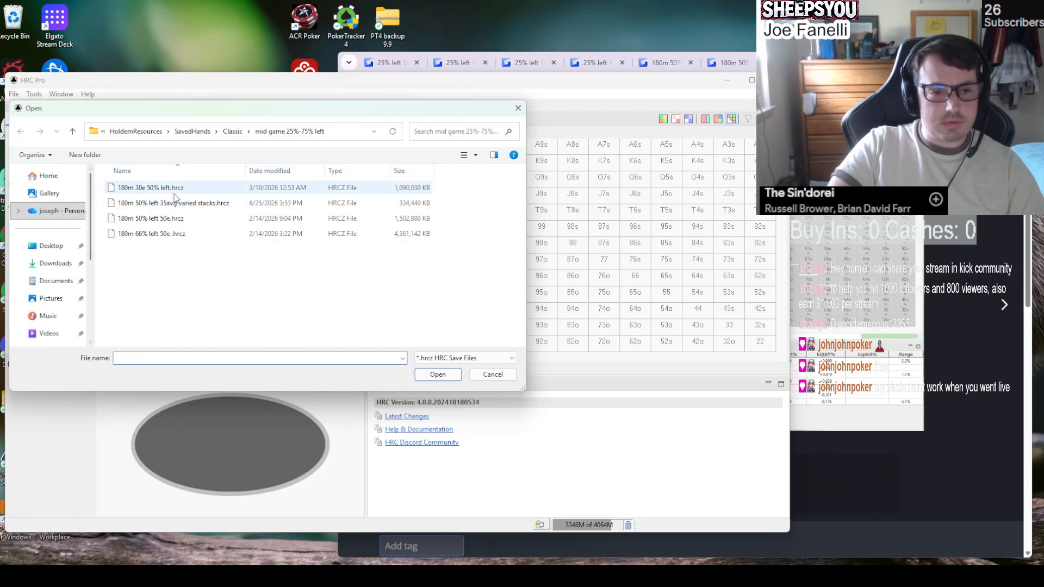
key(alt+Tab)
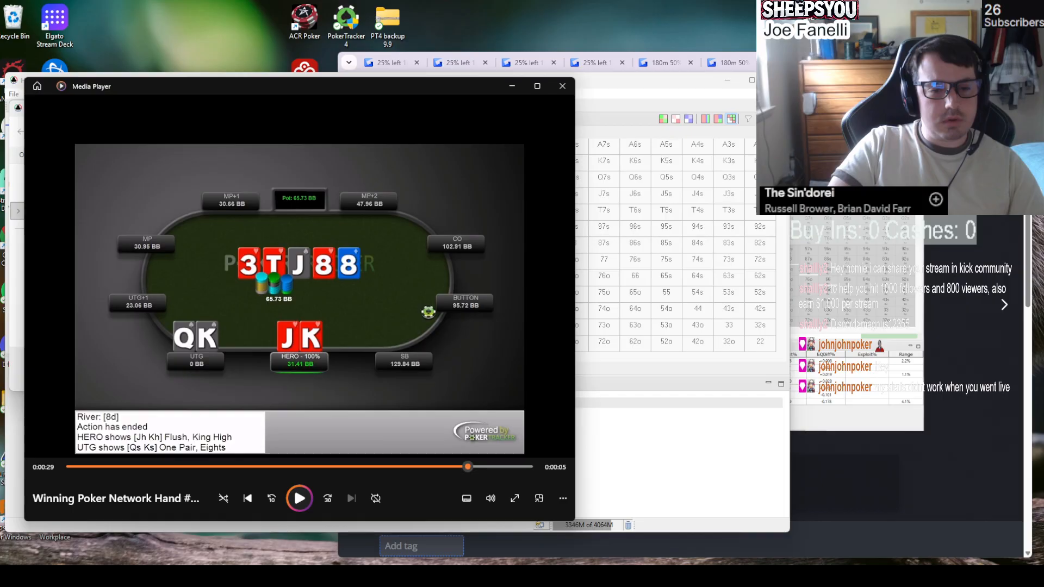
key(alt+Tab)
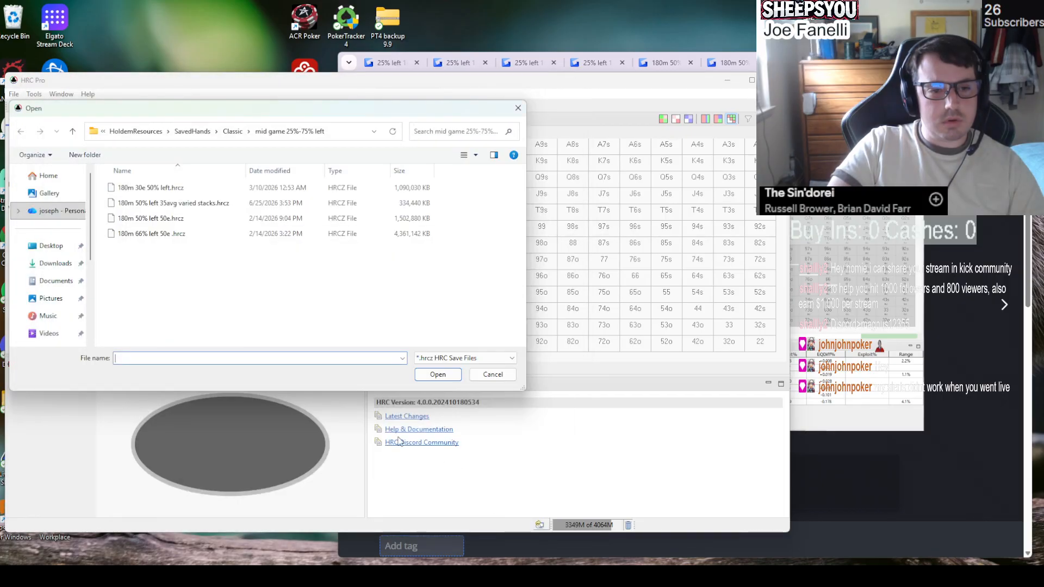
double_click(155, 189)
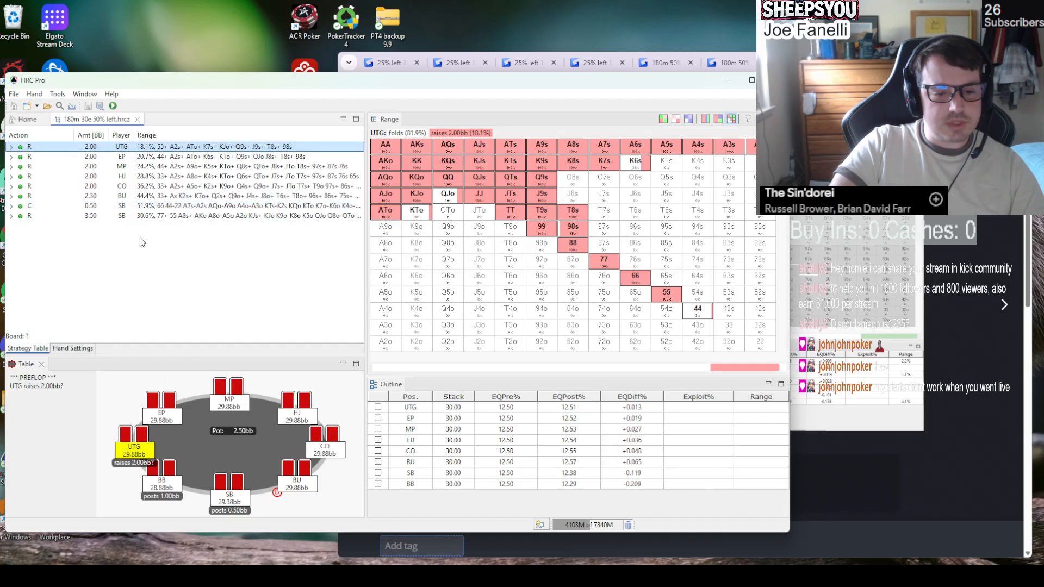
- Expand the responses to UTG's 2.00 BB raise and display the BB's strategy at the 29.9 BB 3-bet
click(124, 149)
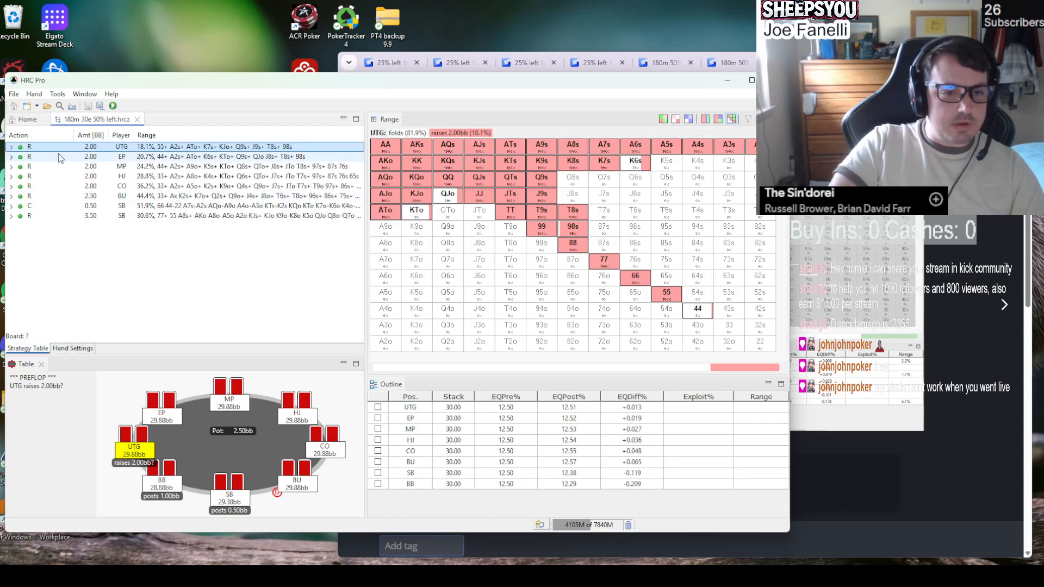
click(11, 147)
scroll(123, 221, down, 3)
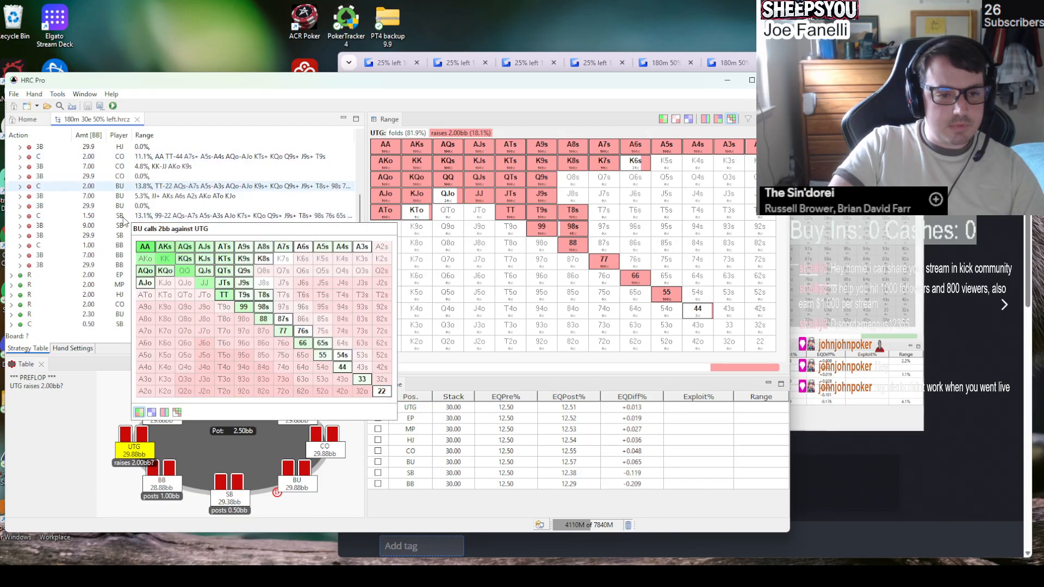
click(156, 255)
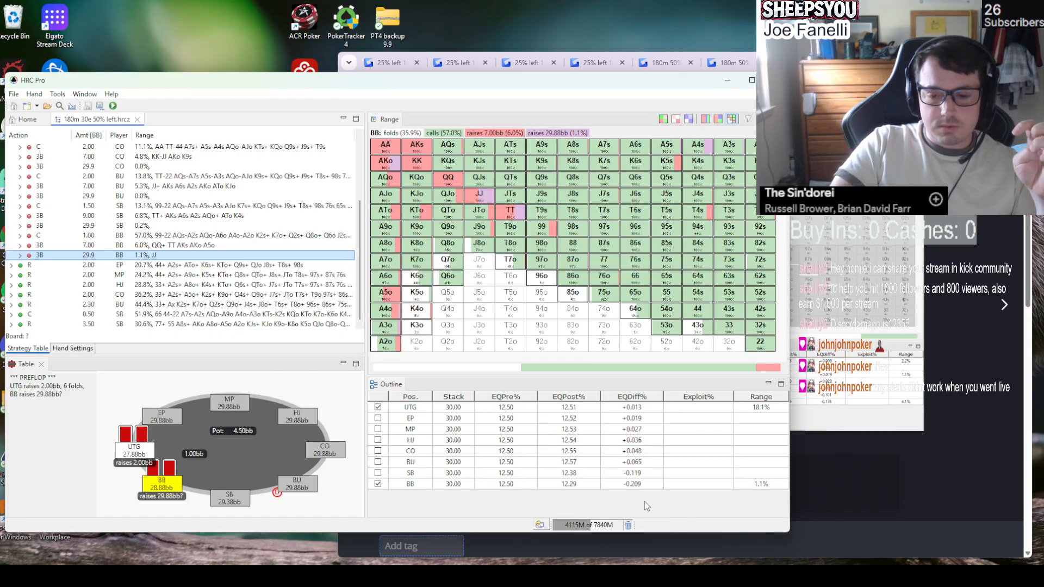
- Check the hand replay's showdown and examine the BB's defending range against UTG's raise
click(663, 576)
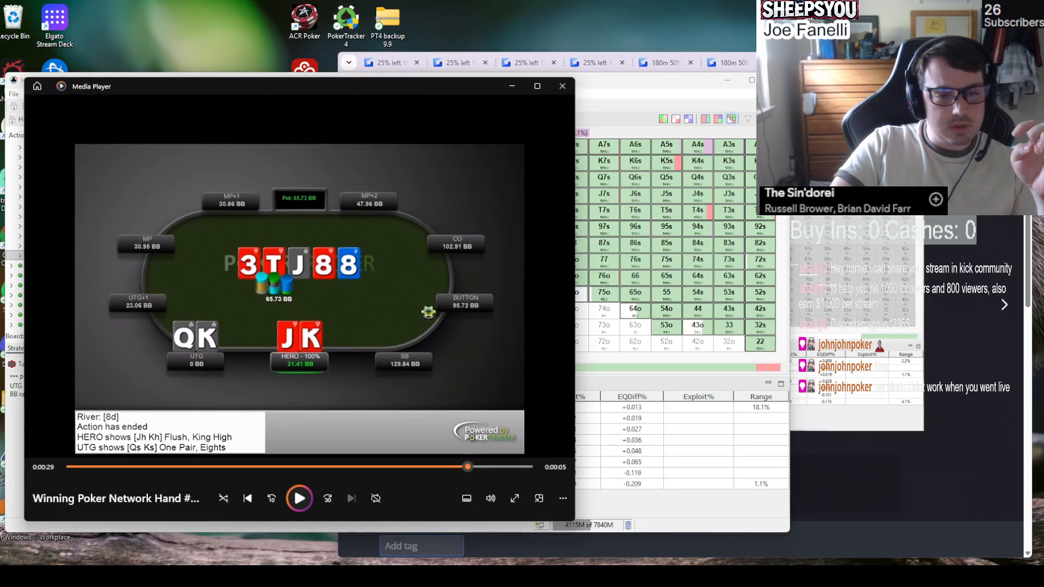
click(663, 576)
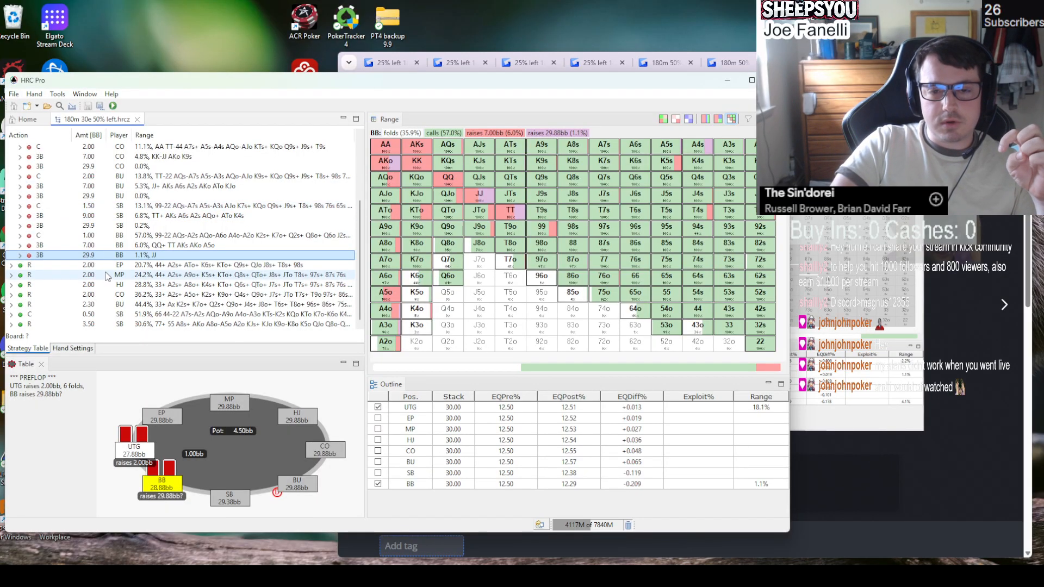
mouse_move(109, 275)
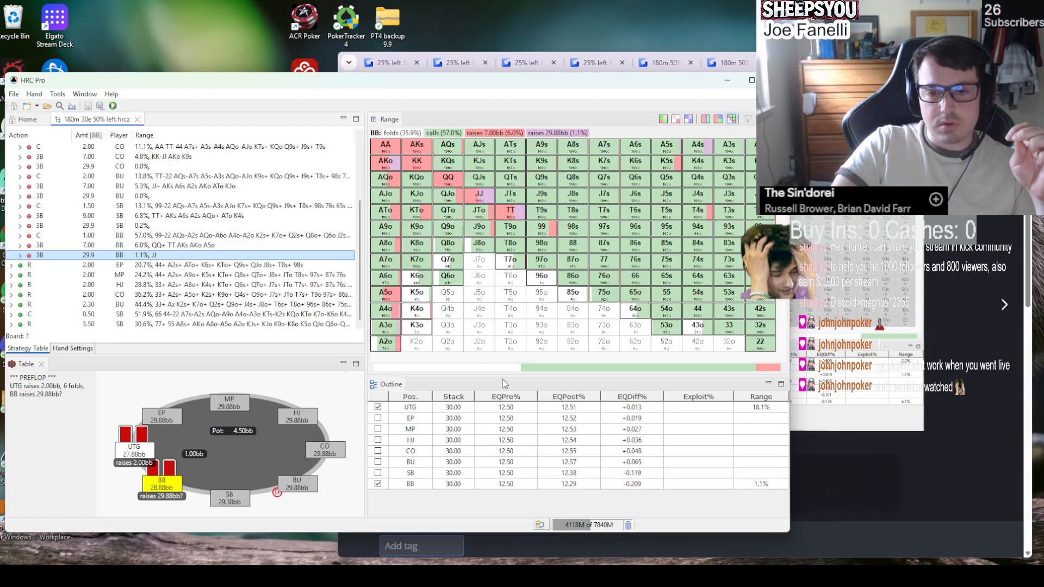
mouse_move(497, 370)
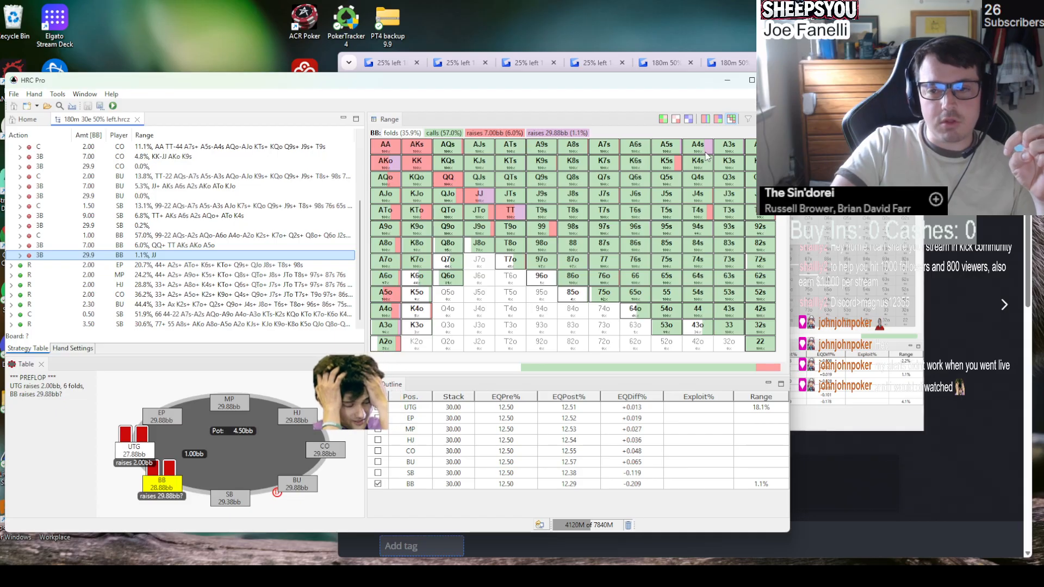
click(512, 205)
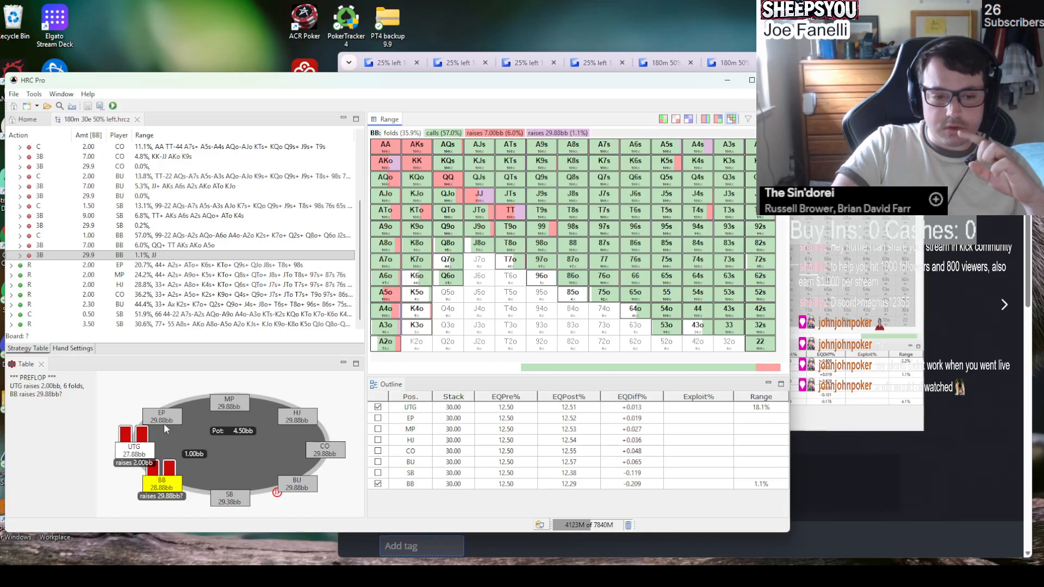
mouse_move(241, 410)
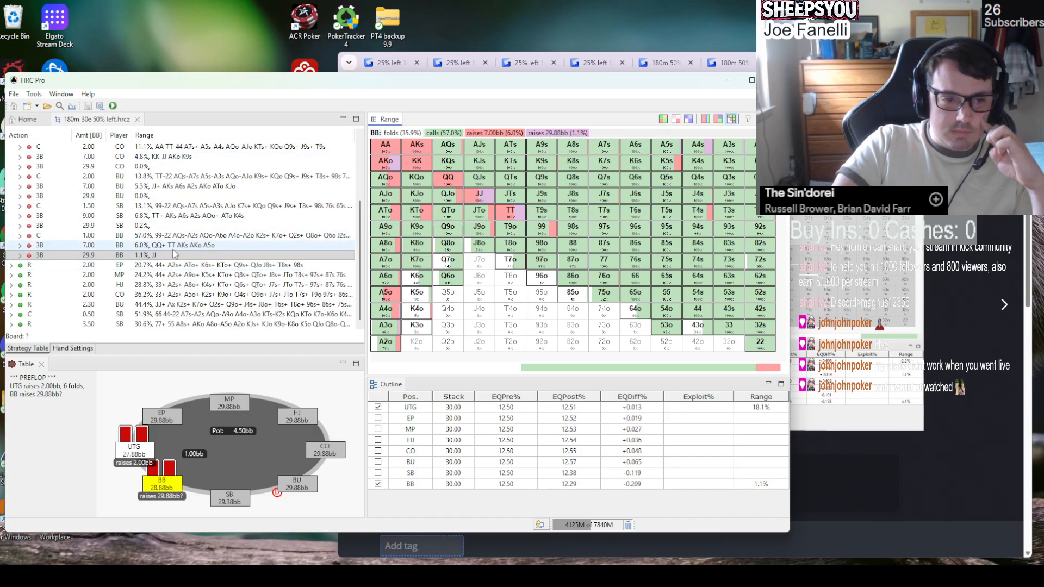
- Select and expand the BB's 1.00 BB call against UTG, and start creating a postflop calculation from it
click(140, 236)
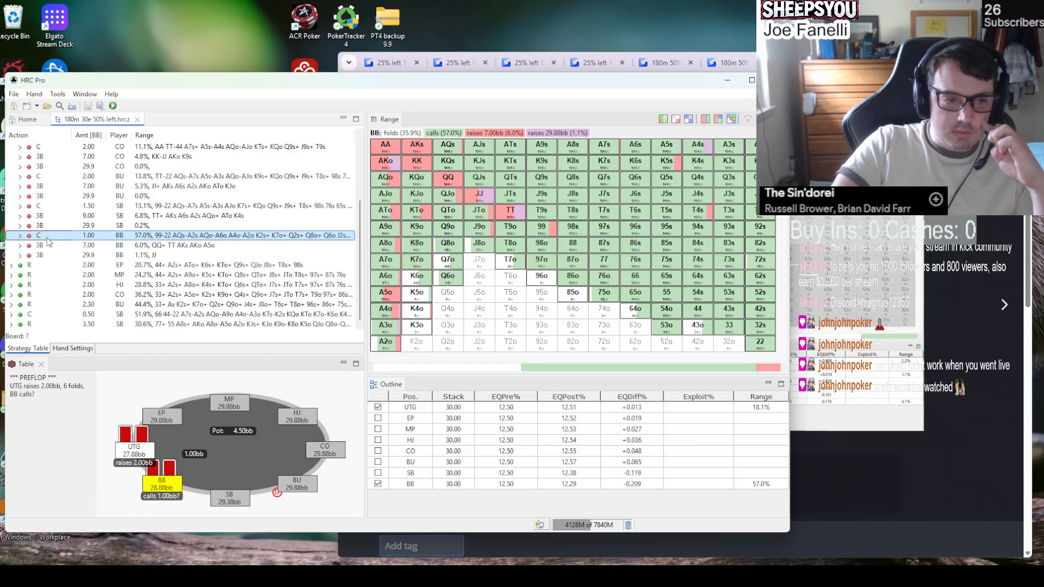
click(20, 236)
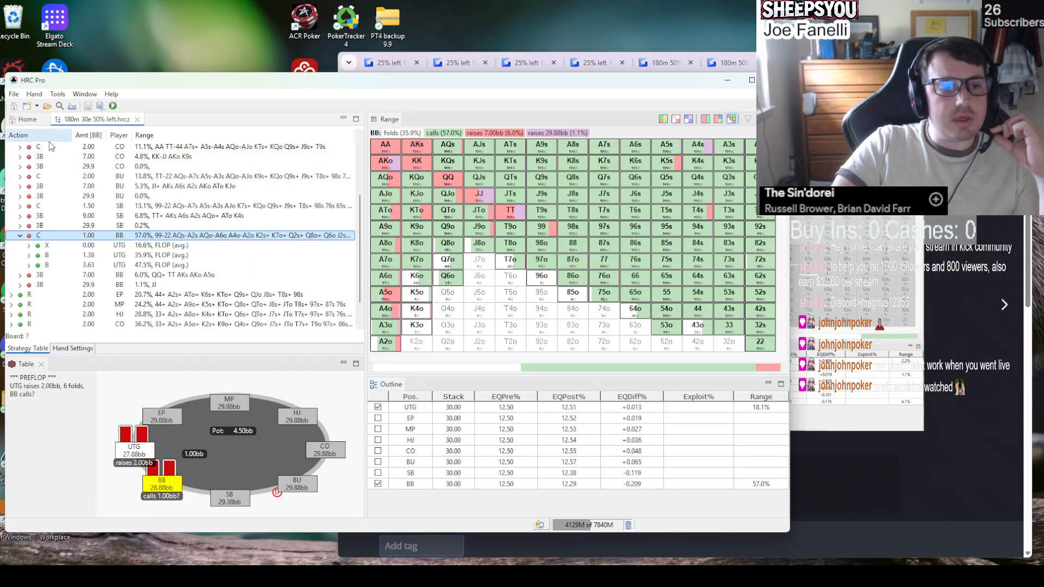
click(34, 94)
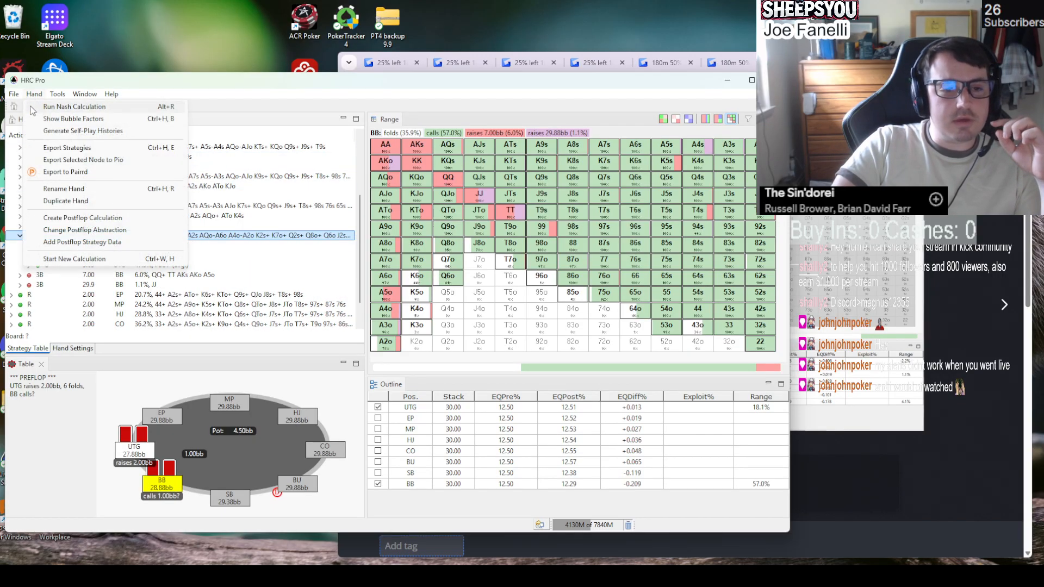
click(81, 218)
drag(354, 37, 130, 71)
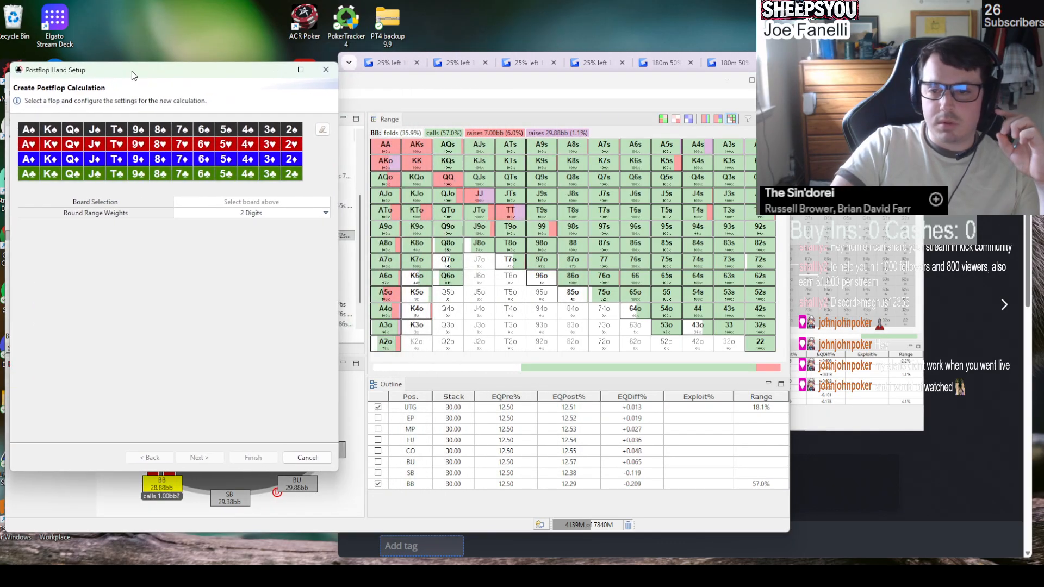
- Select the replayed hand's flop of T♥, 3♥ and J♠ for the postflop calculation and continue to the betting setup
click(698, 576)
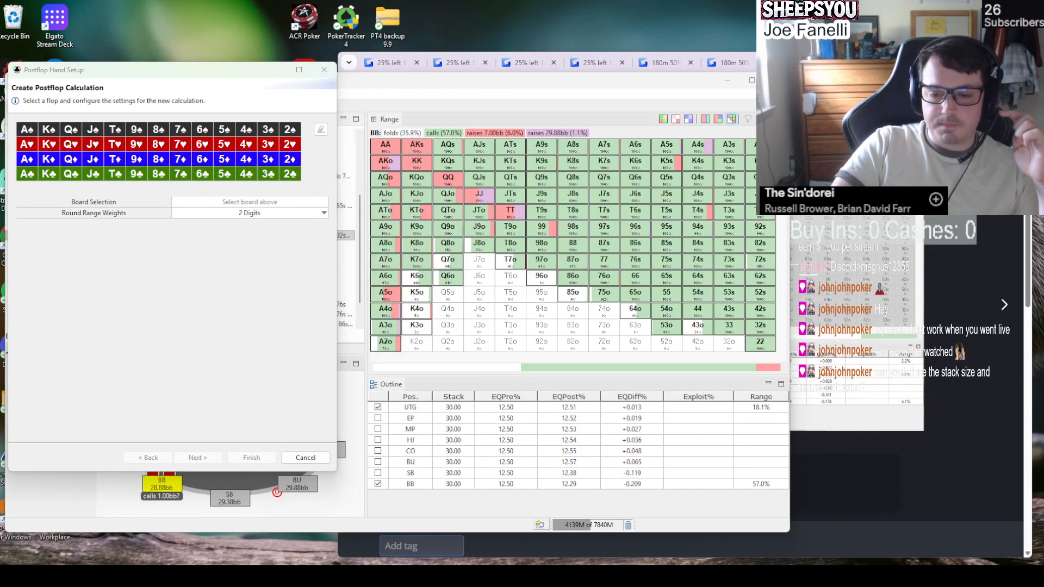
click(698, 575)
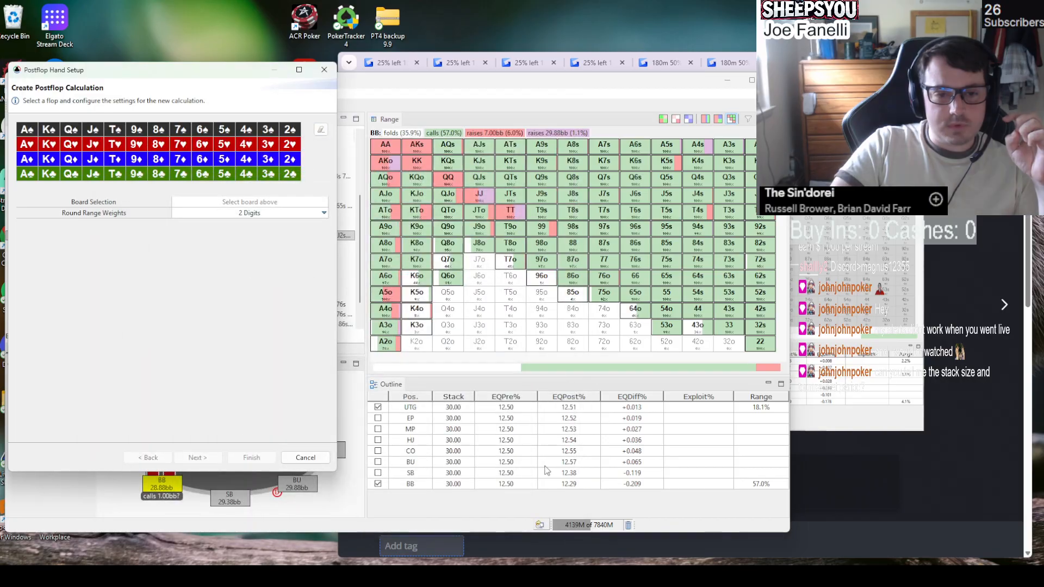
click(121, 145)
click(271, 142)
click(698, 575)
click(698, 575)
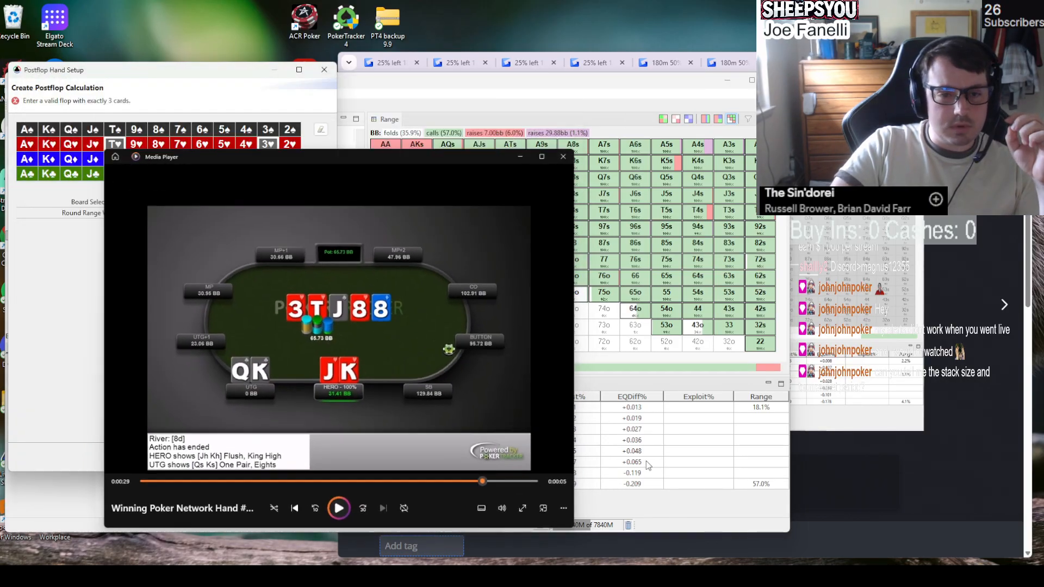
click(92, 129)
click(219, 457)
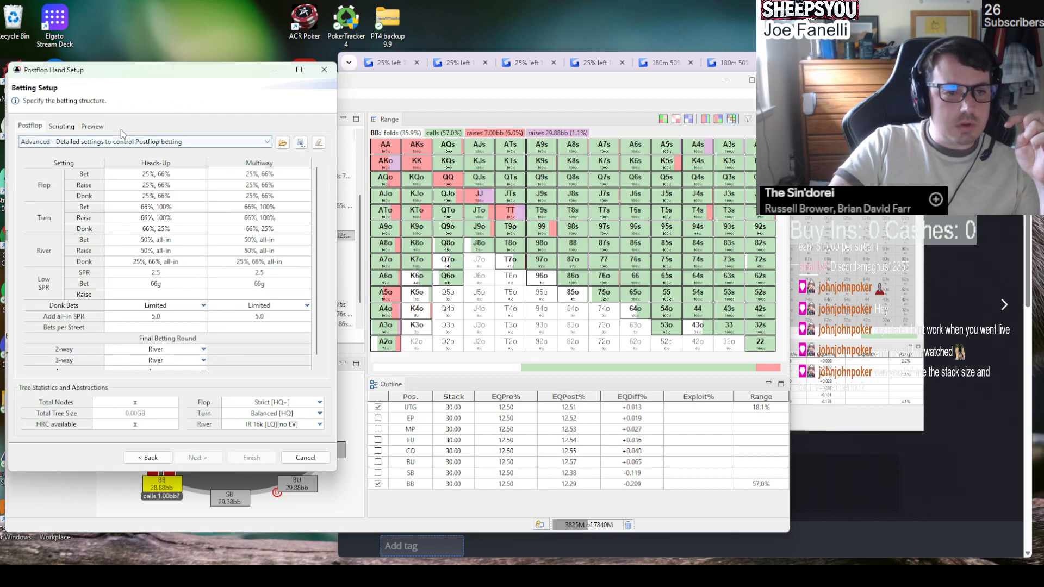
- Load the saved betting structure and finish the postflop hand setup
click(282, 142)
double_click(129, 168)
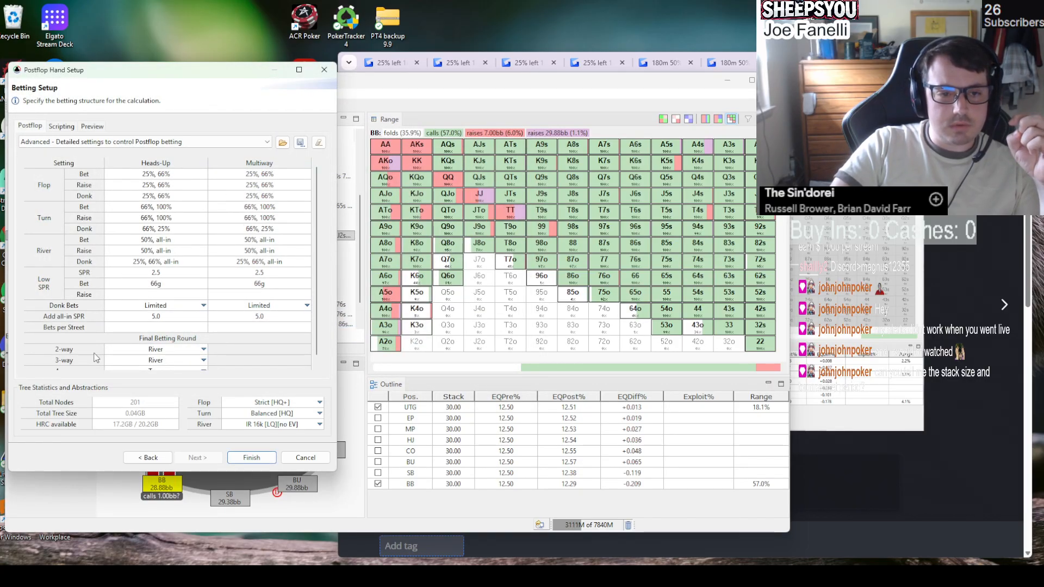
click(241, 461)
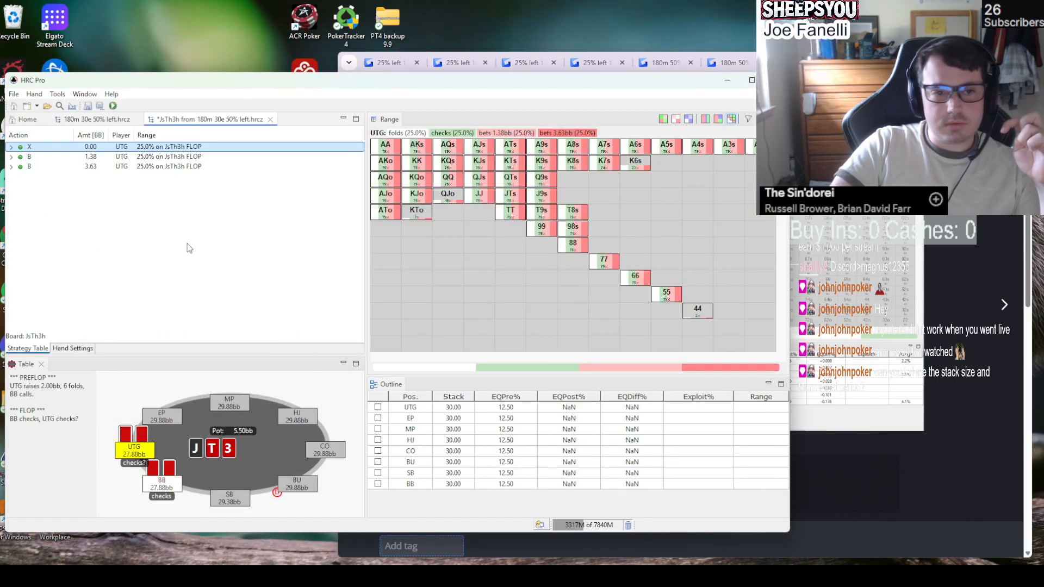
- Run a Nash calculation on the full tree with a CI target of 5.0, keeping the progress window clear of the results
click(112, 105)
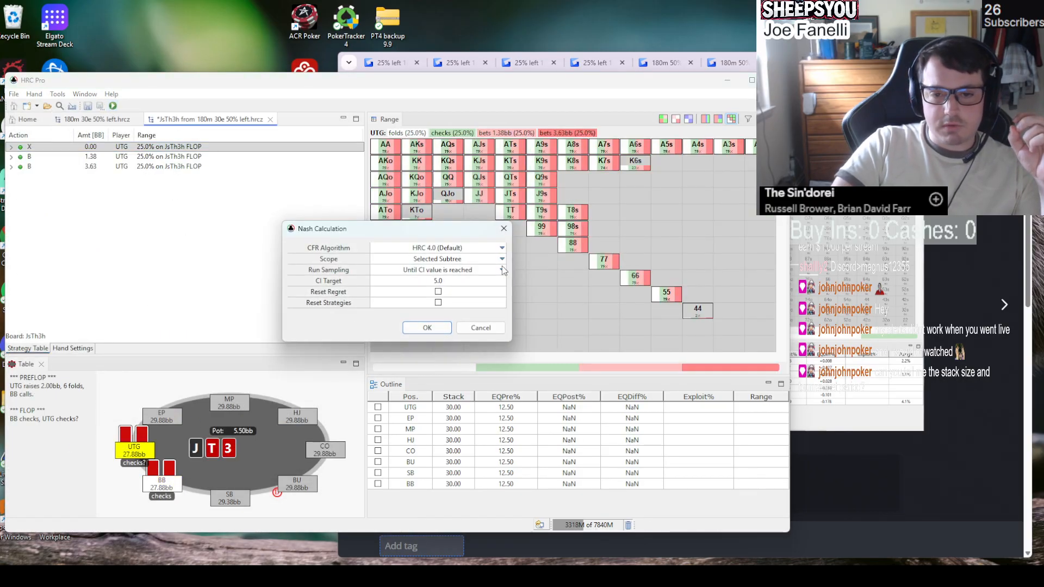
click(501, 261)
click(421, 269)
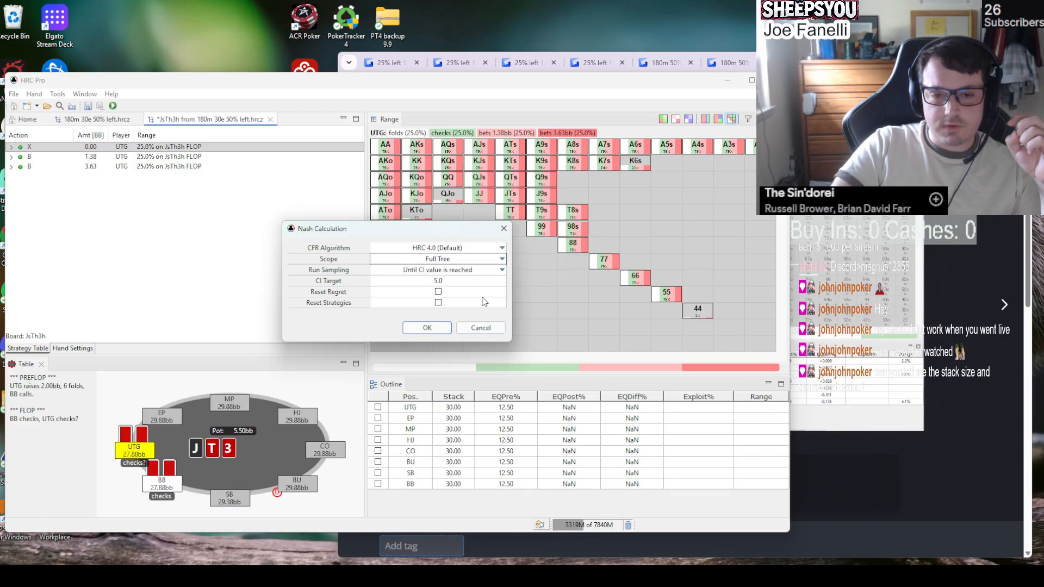
click(424, 332)
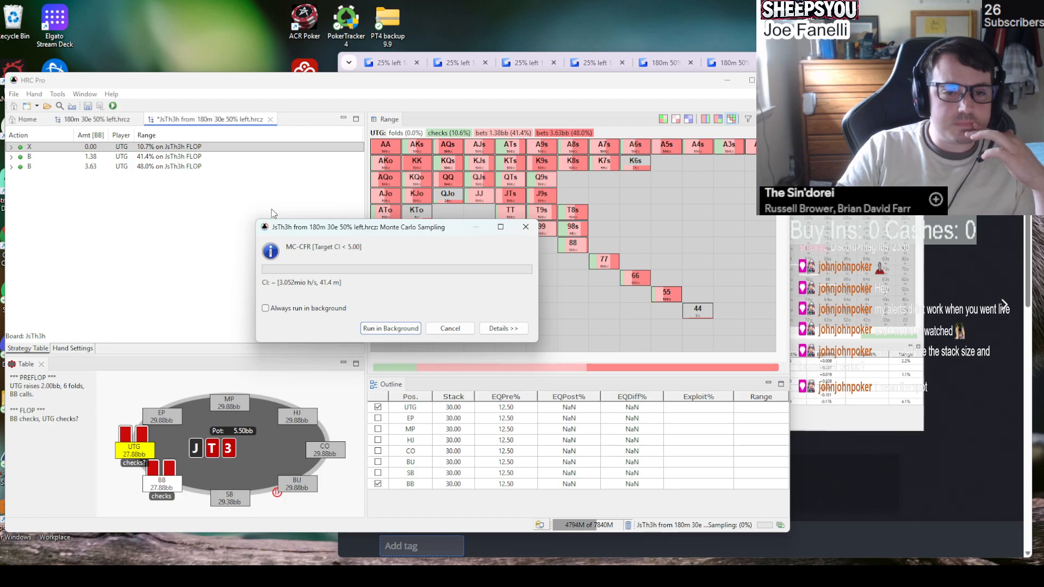
drag(306, 232, 160, 240)
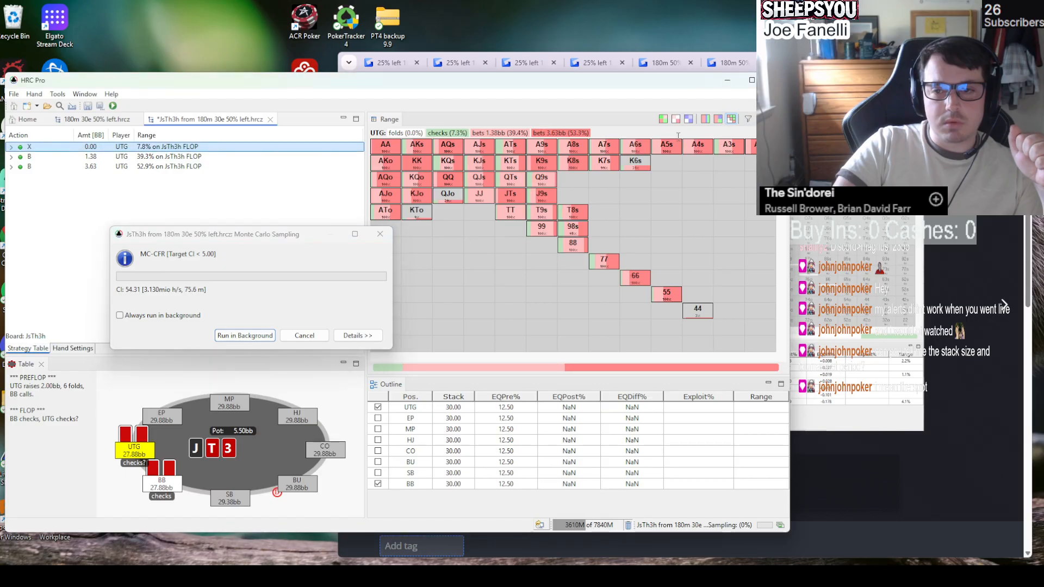
drag(226, 239, 272, 293)
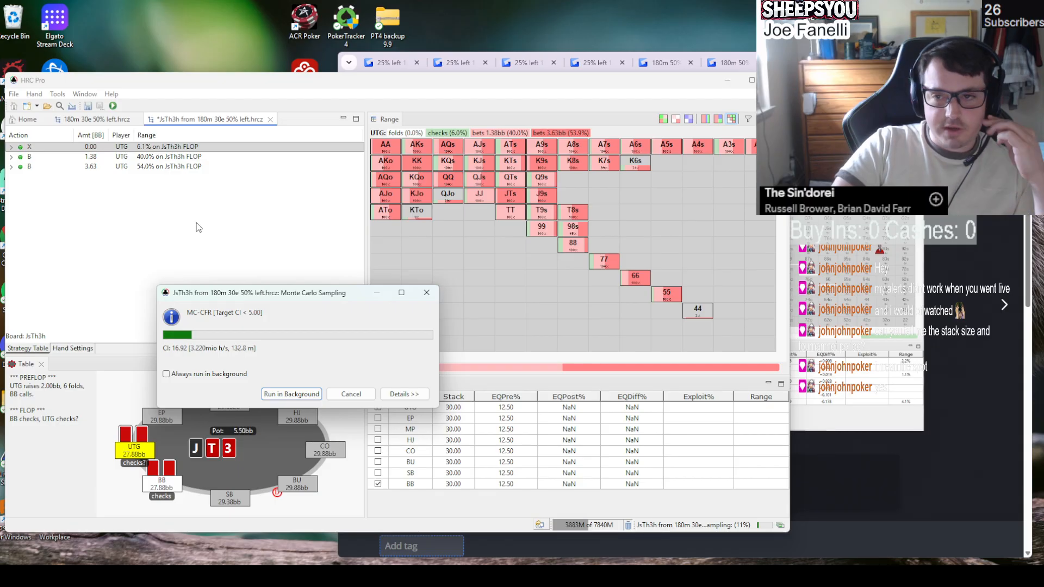
drag(229, 293, 197, 208)
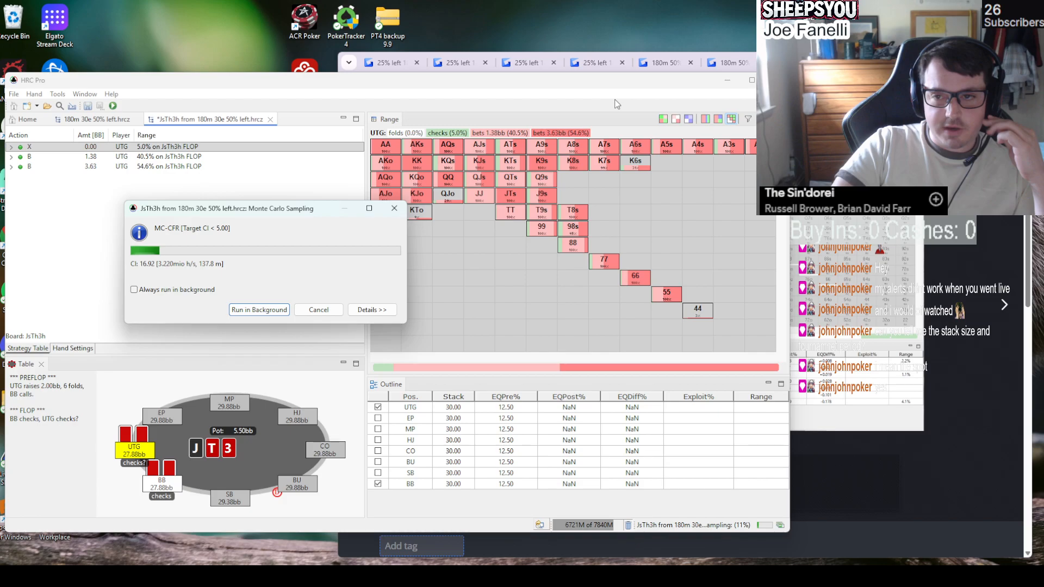
- Review the flop action in the hand replay, from the flop deal and hero's check through UTG's re-raise
click(261, 576)
click(275, 465)
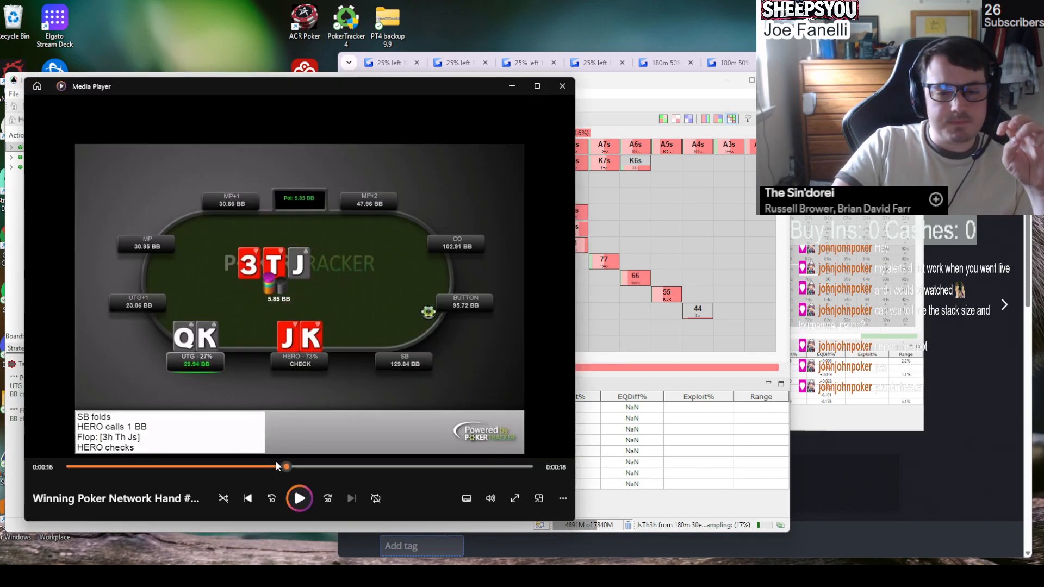
click(309, 466)
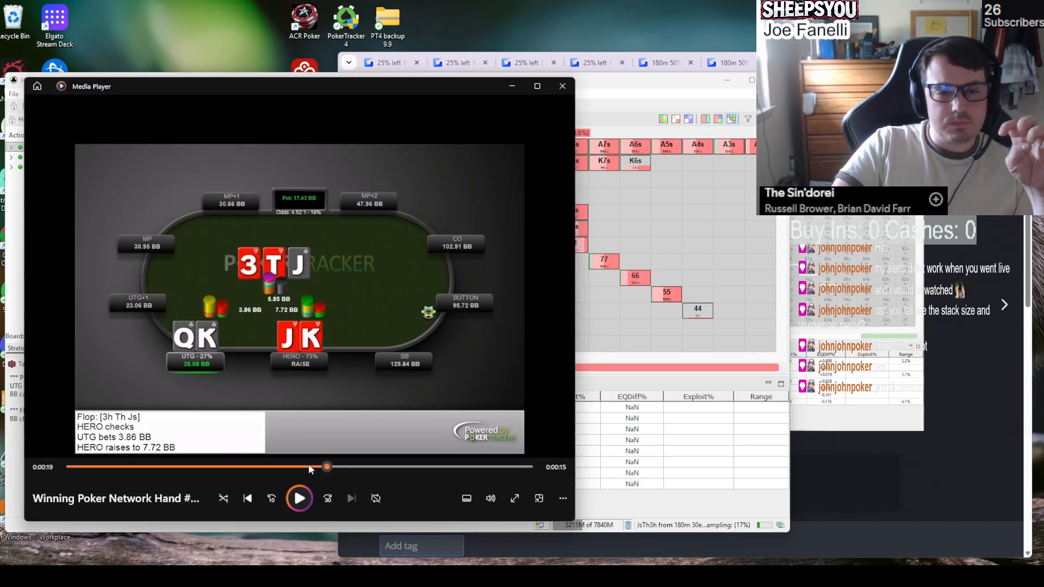
click(278, 466)
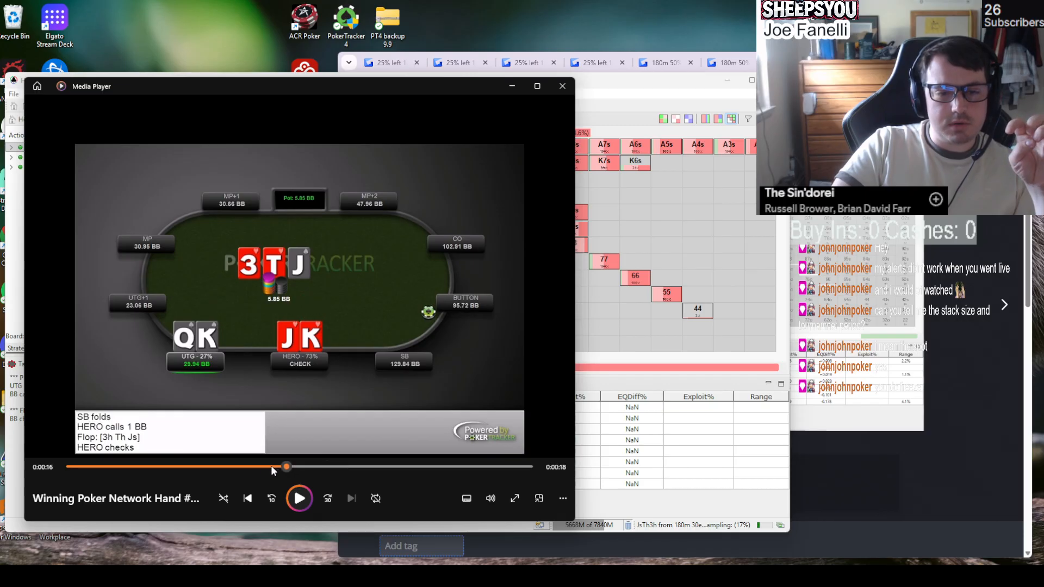
click(254, 466)
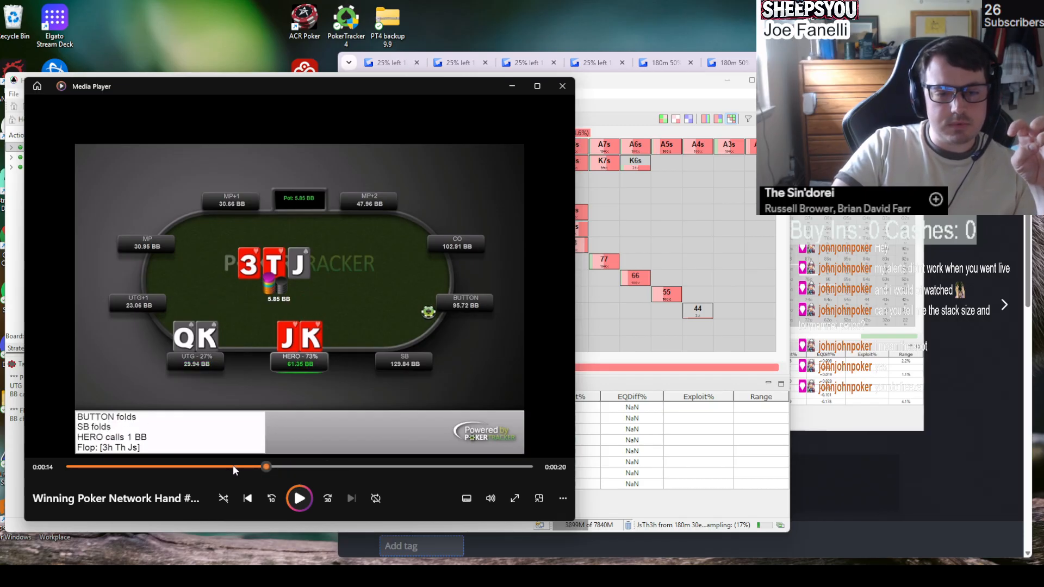
drag(288, 465, 321, 464)
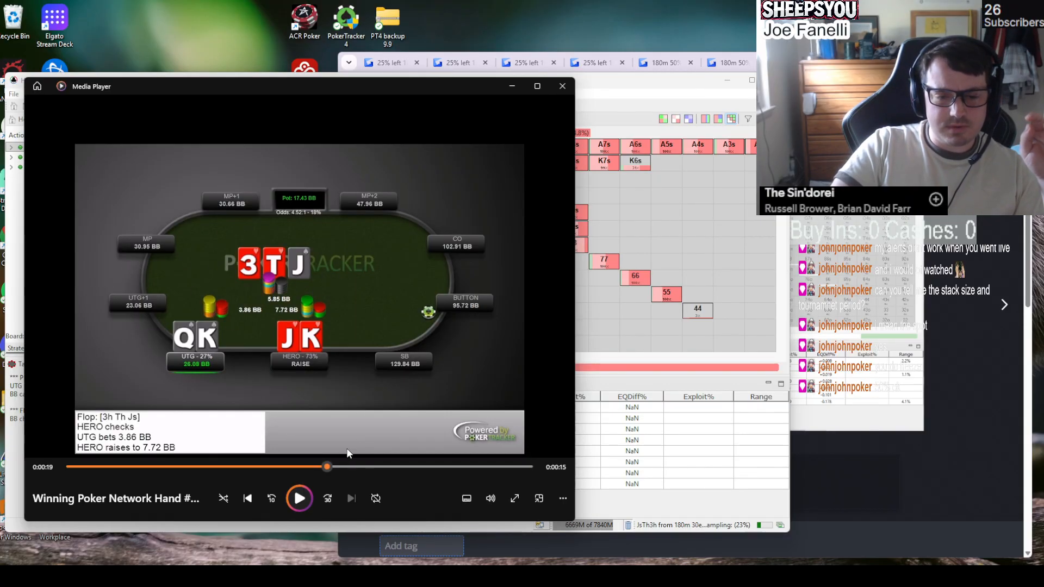
click(340, 466)
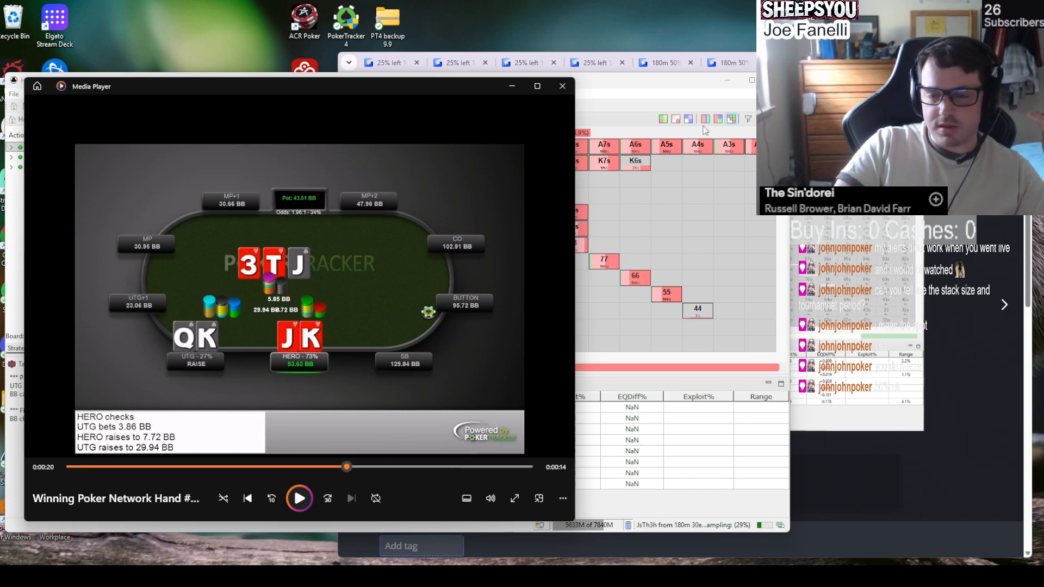
- Return to the running flop calculation in HRC Pro and stop its Monte Carlo sampling
click(800, 63)
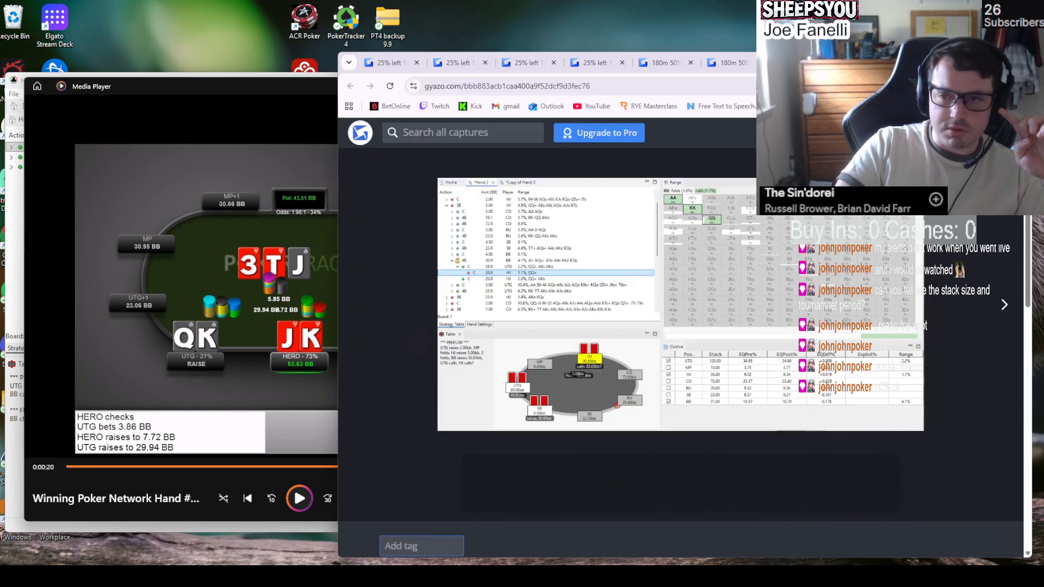
click(316, 88)
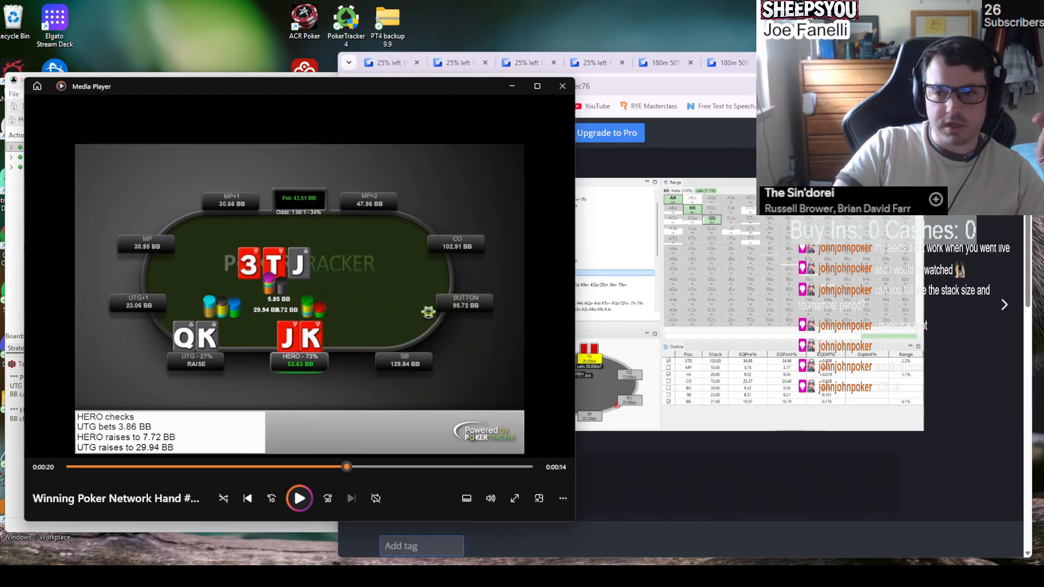
click(653, 576)
drag(228, 207, 179, 222)
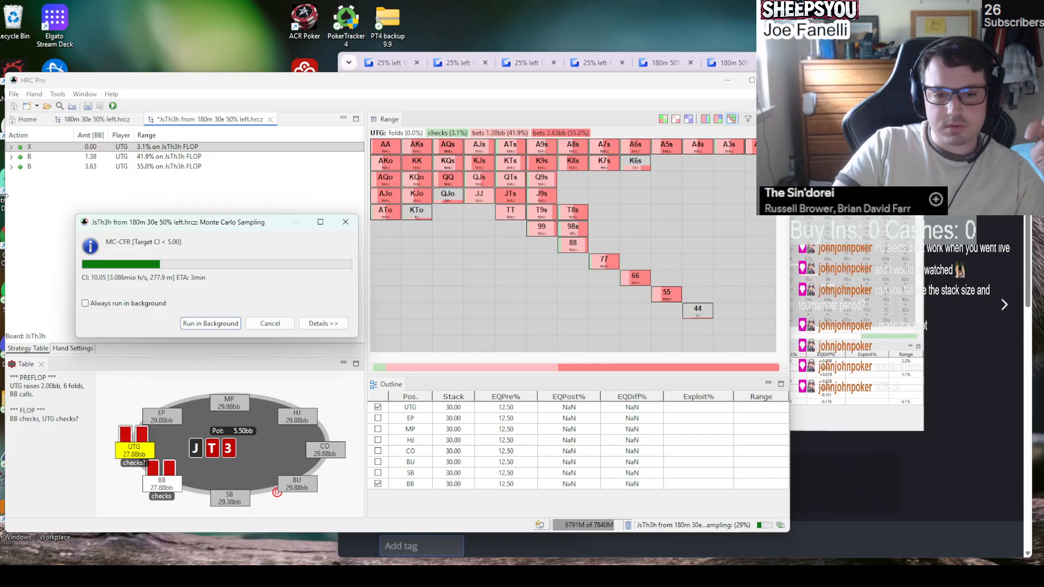
click(280, 325)
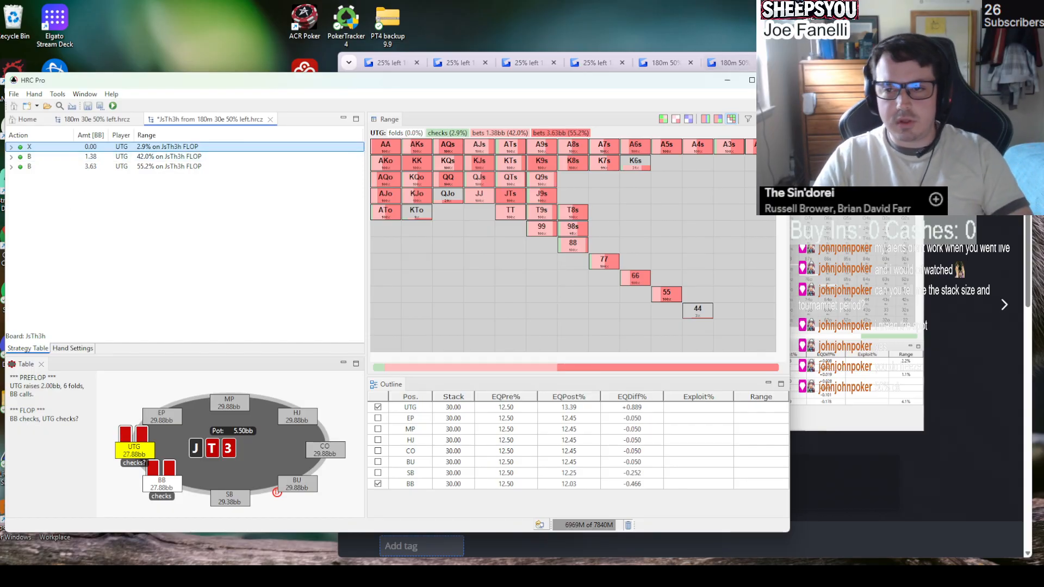
- Compare UTG's flop bet in the hand replay with the 1.38 BB and 3.63 BB bet sizes in the calculated tree
click(565, 576)
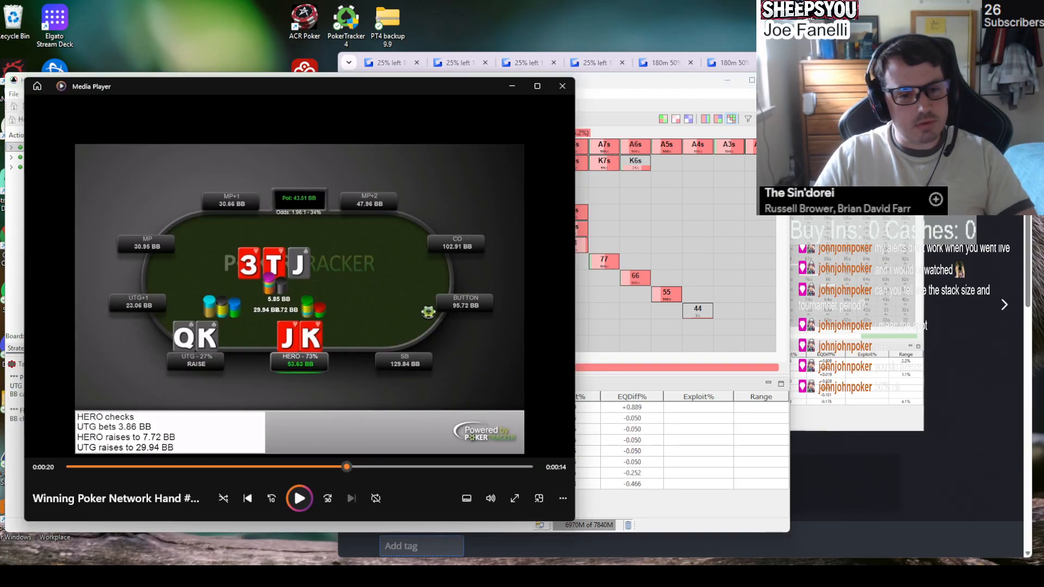
click(570, 576)
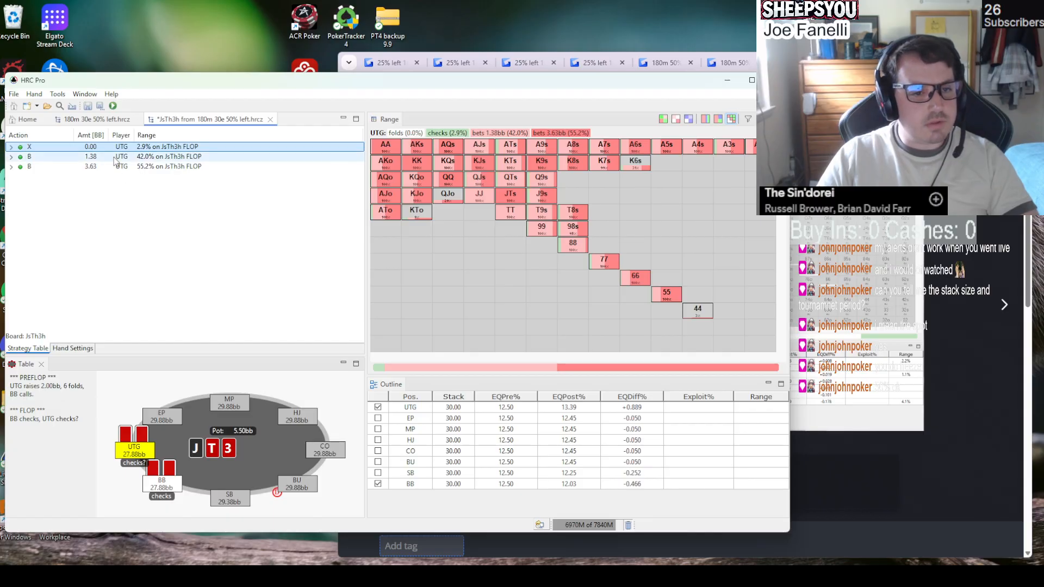
click(114, 158)
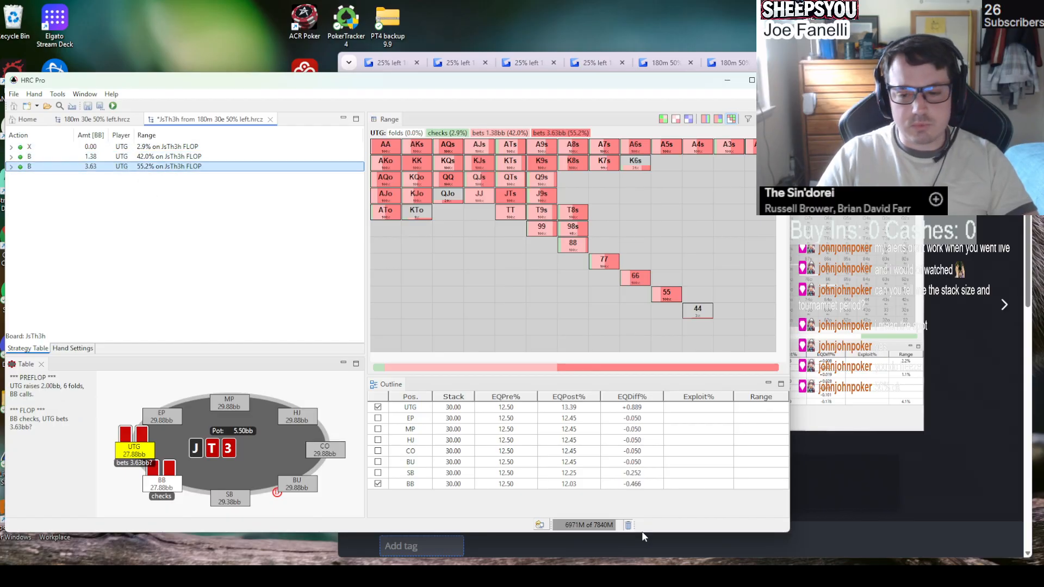
click(568, 576)
drag(287, 474, 307, 467)
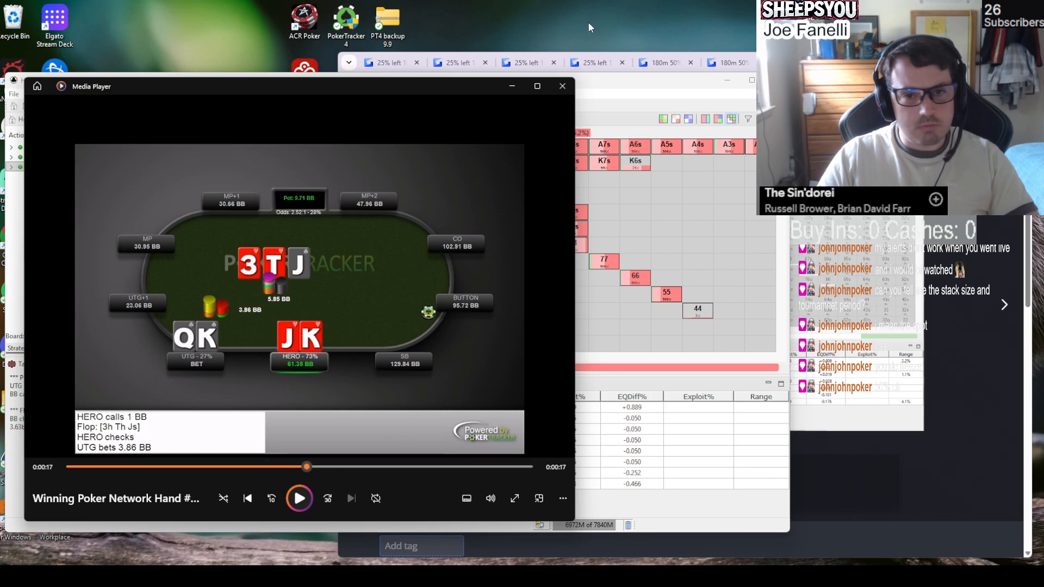
click(664, 80)
right_click(143, 156)
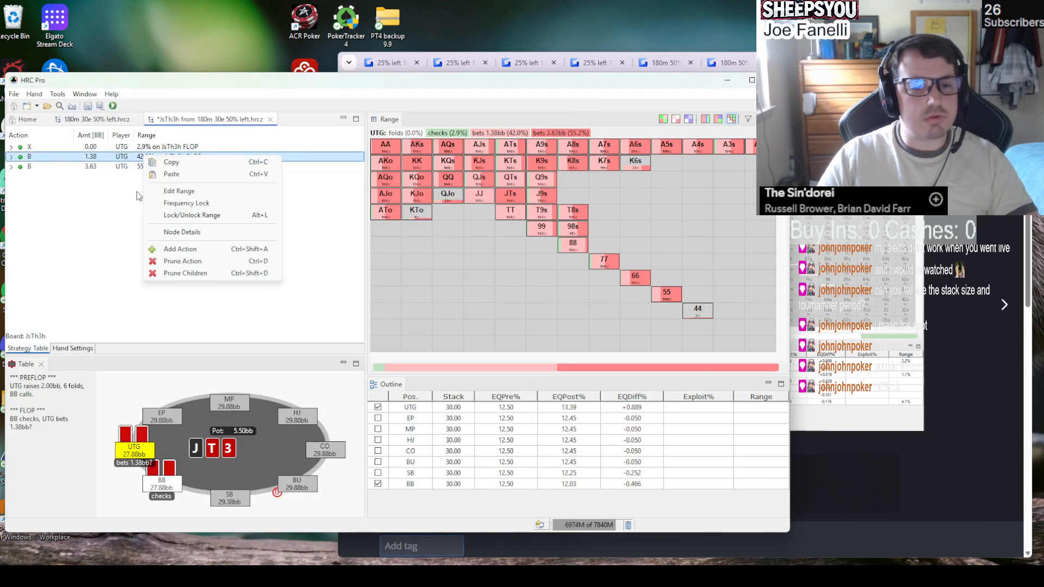
click(85, 255)
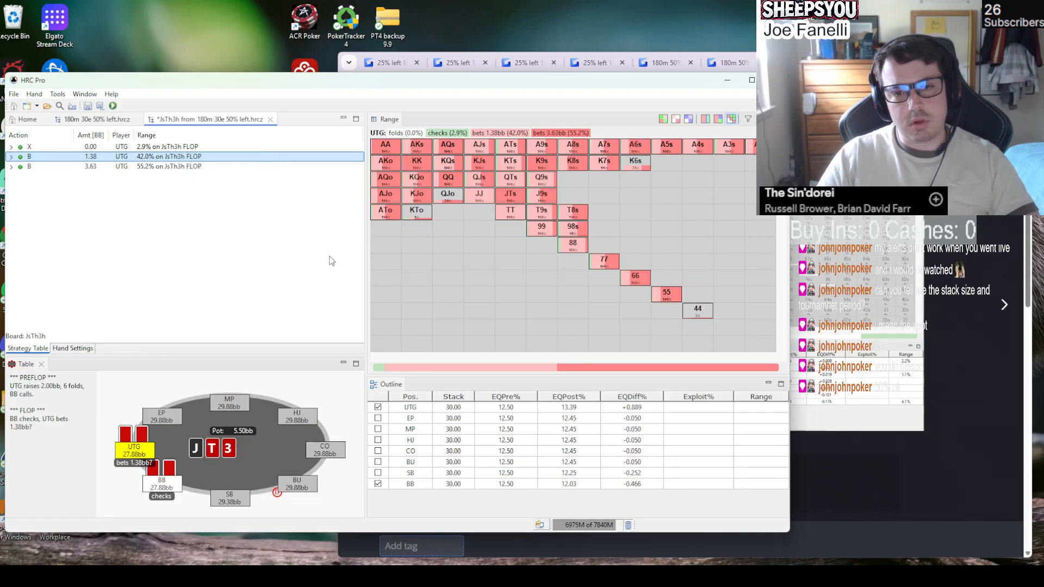
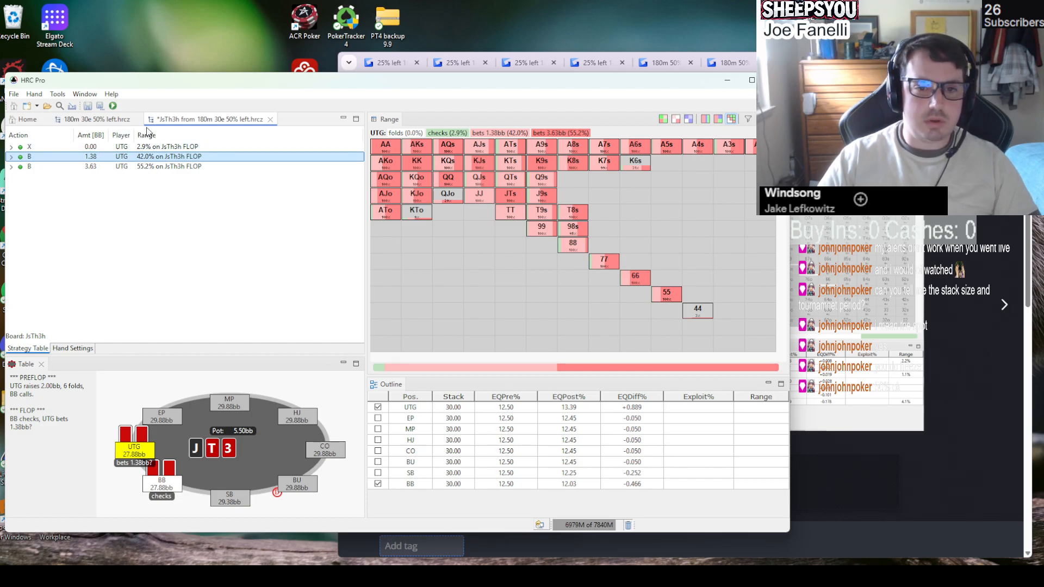
- Expand the responses to UTG's 3.63 BB flop bet and examine the BB's folding and calling strategy
click(66, 166)
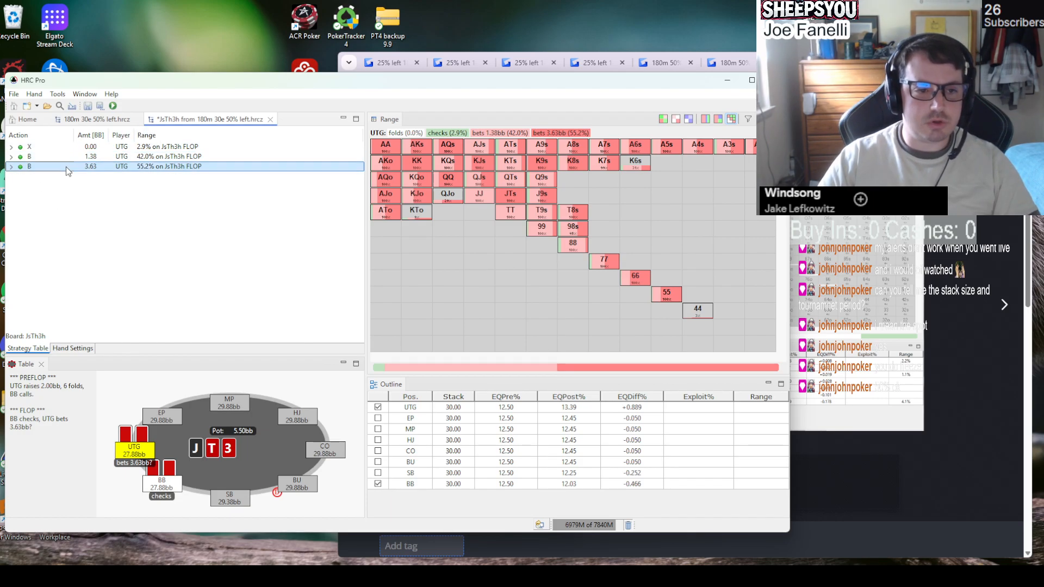
click(11, 166)
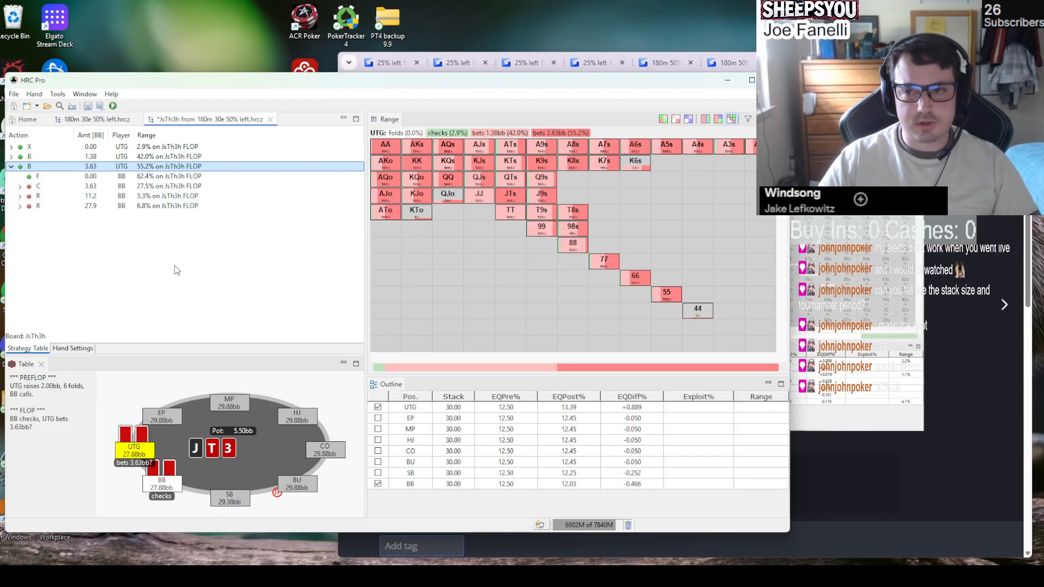
click(144, 176)
click(143, 187)
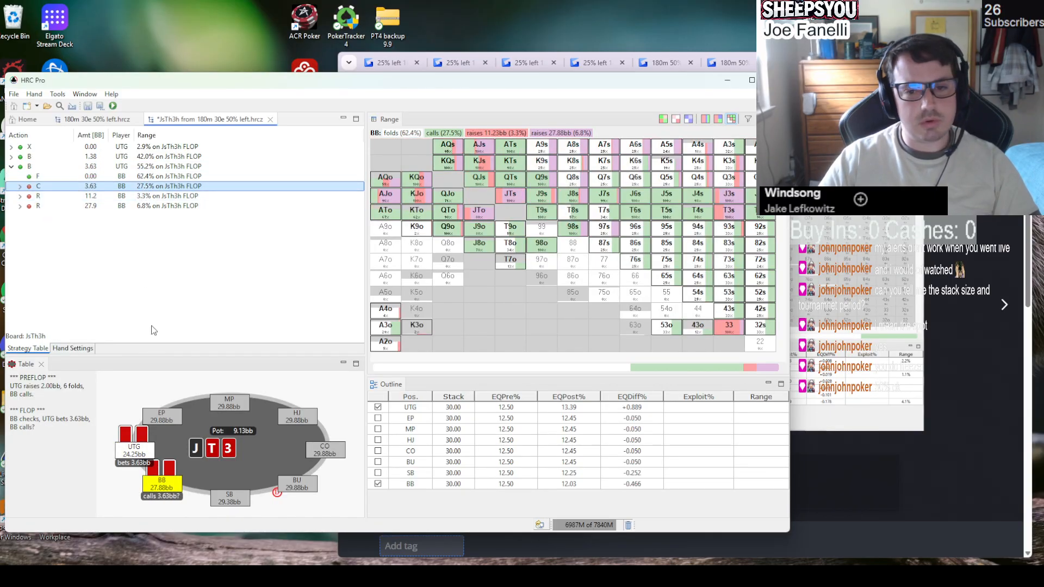
- Add a 2x raise for the BB against UTG's 3.63 BB flop bet and finish the branch setup
click(137, 199)
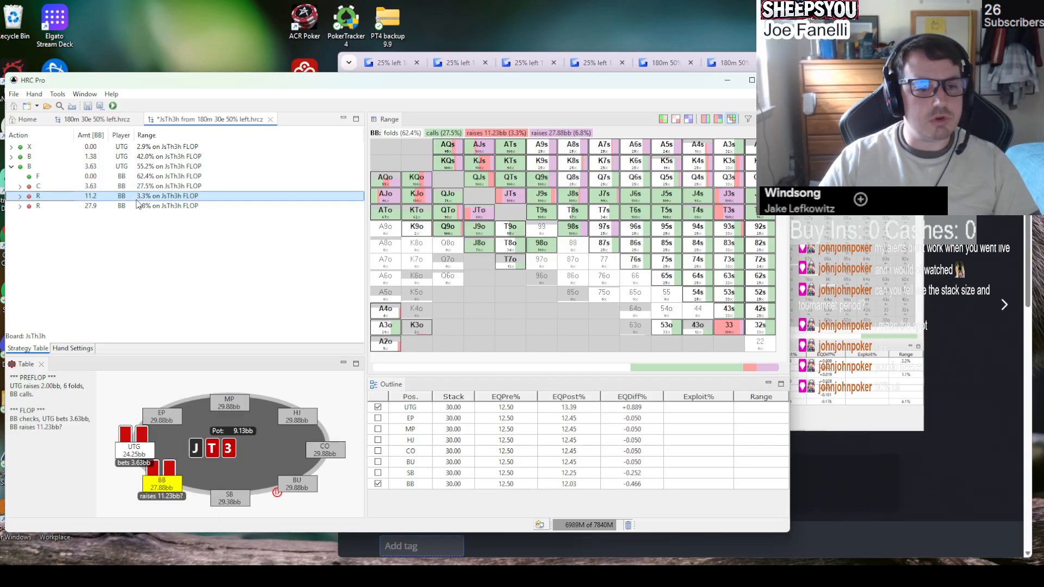
right_click(137, 204)
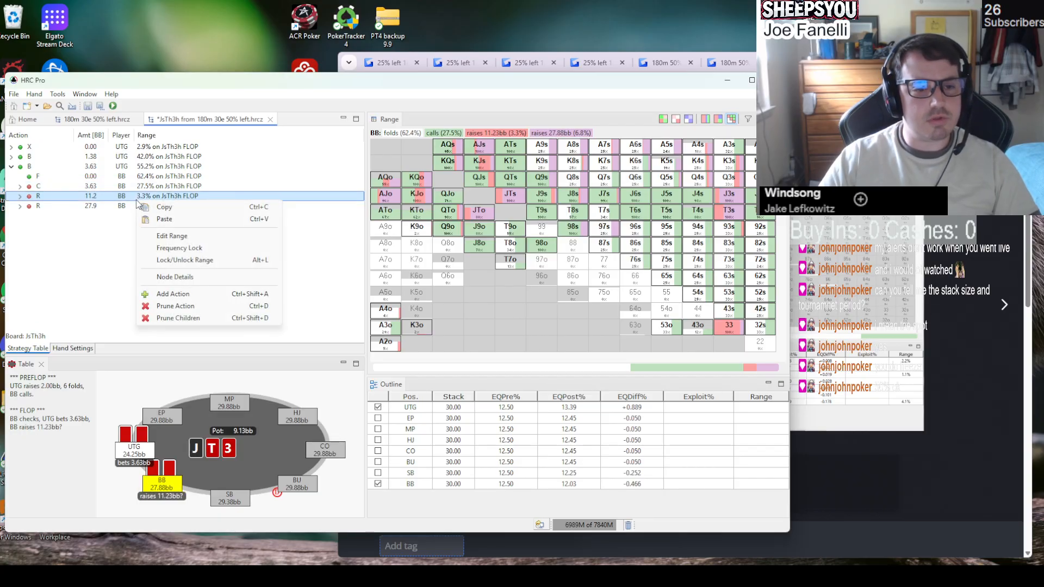
click(173, 295)
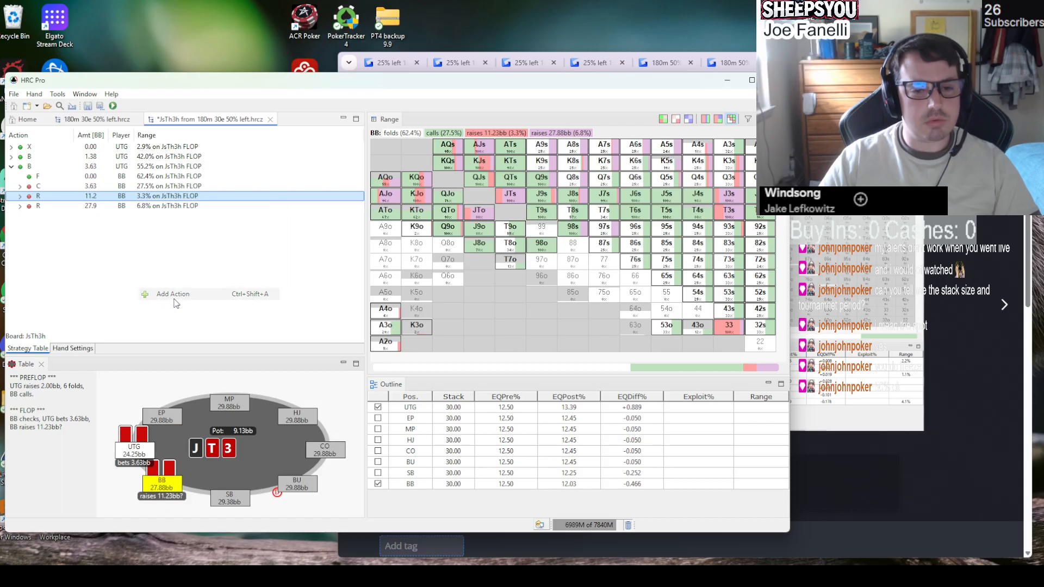
text(2x)
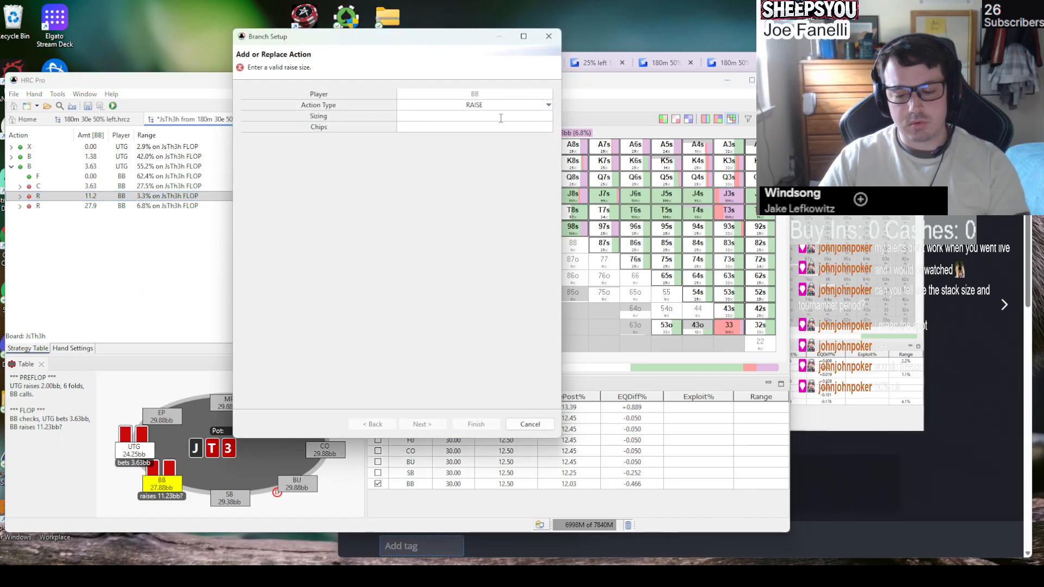
key(Return)
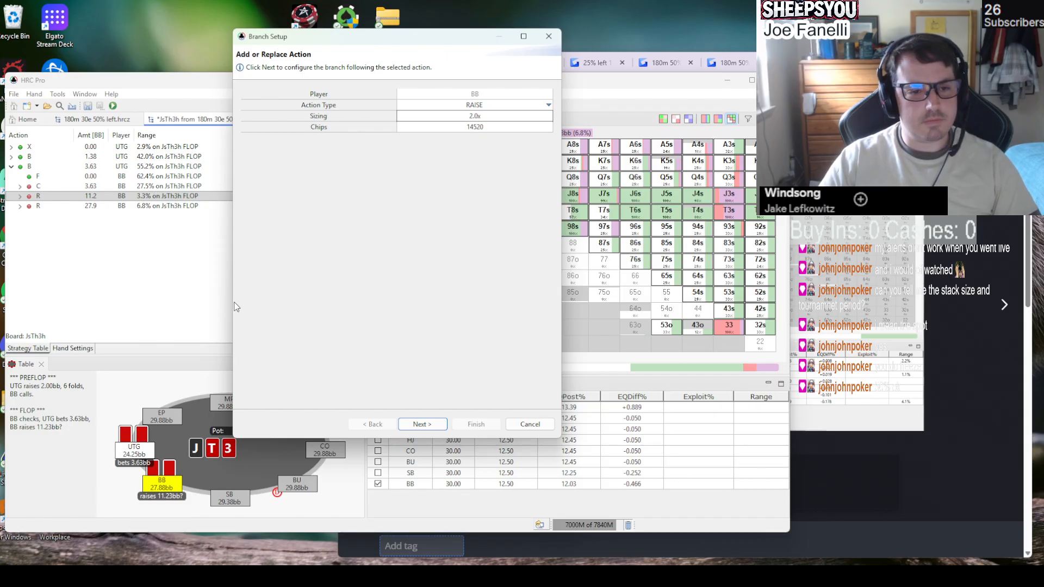
click(423, 424)
click(474, 425)
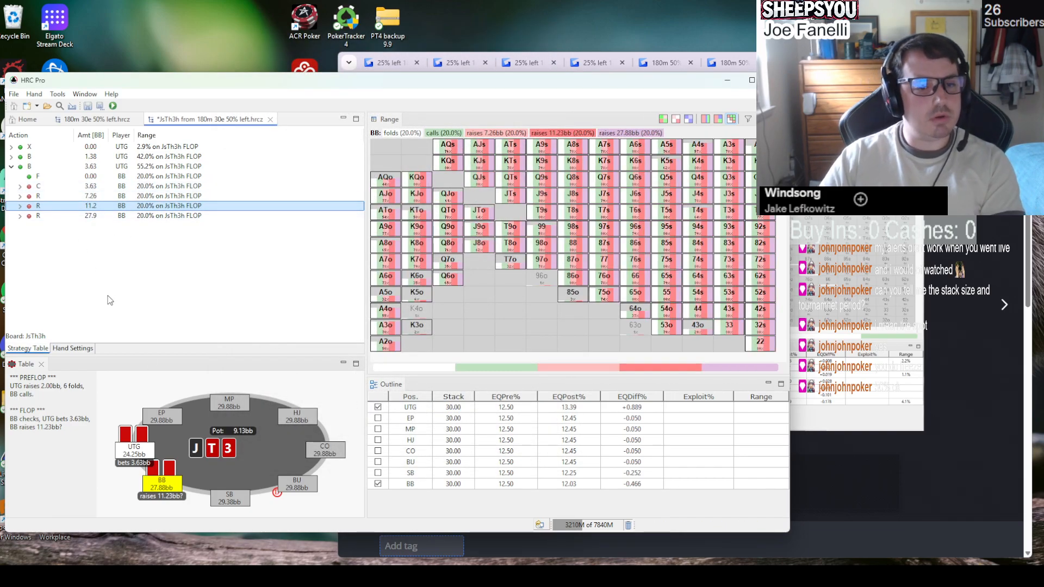
- Prune the BB's 11.2 BB raise against UTG's 3.63 BB flop bet and select the BB's call
right_click(136, 211)
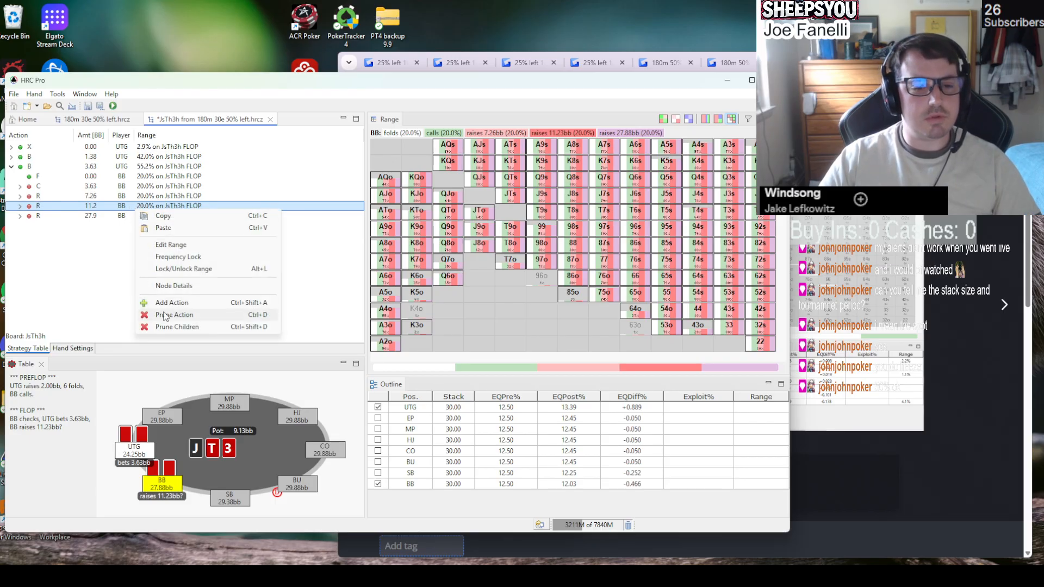
click(169, 315)
click(109, 187)
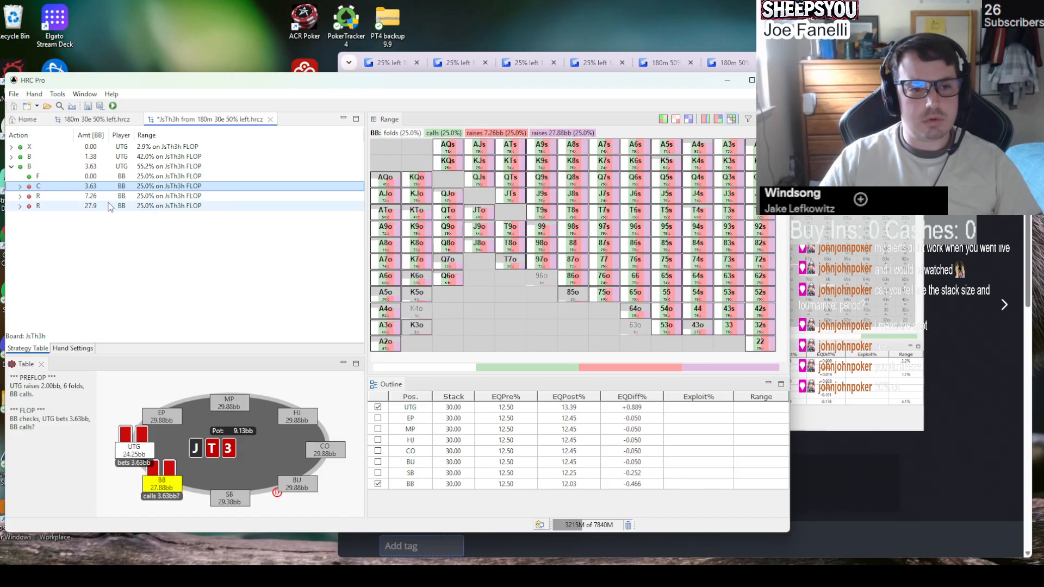
- Try to run Monte Carlo sampling on only the subtree of the BB's 3.63 BB flop call
click(113, 106)
click(430, 260)
click(434, 260)
click(437, 280)
click(446, 330)
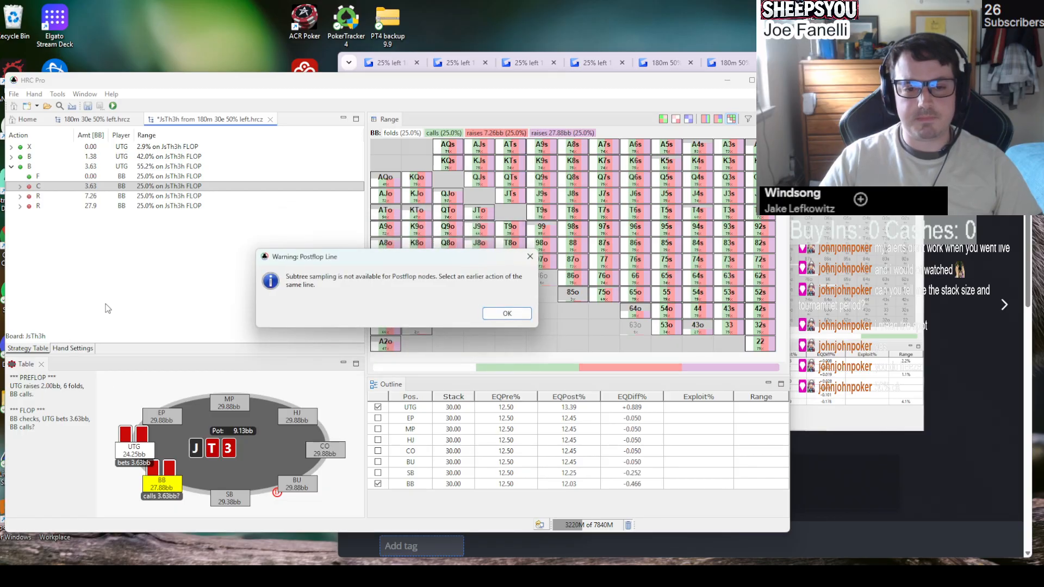
click(506, 313)
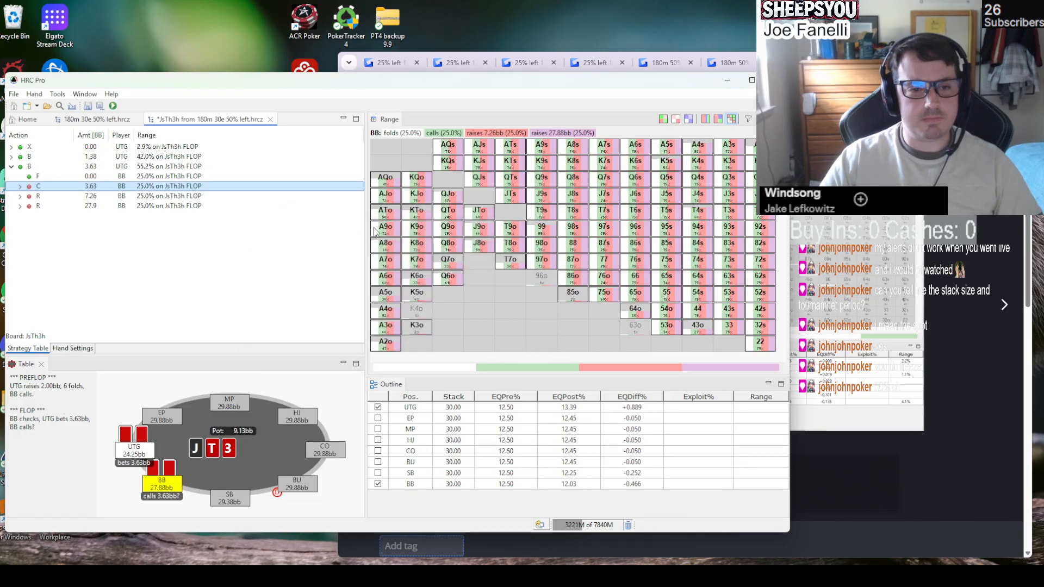
- Run Monte Carlo sampling on the JsTh3h tree with a target CI below 5.00, keeping the progress window off the range grid
click(112, 105)
click(418, 261)
click(413, 272)
click(442, 328)
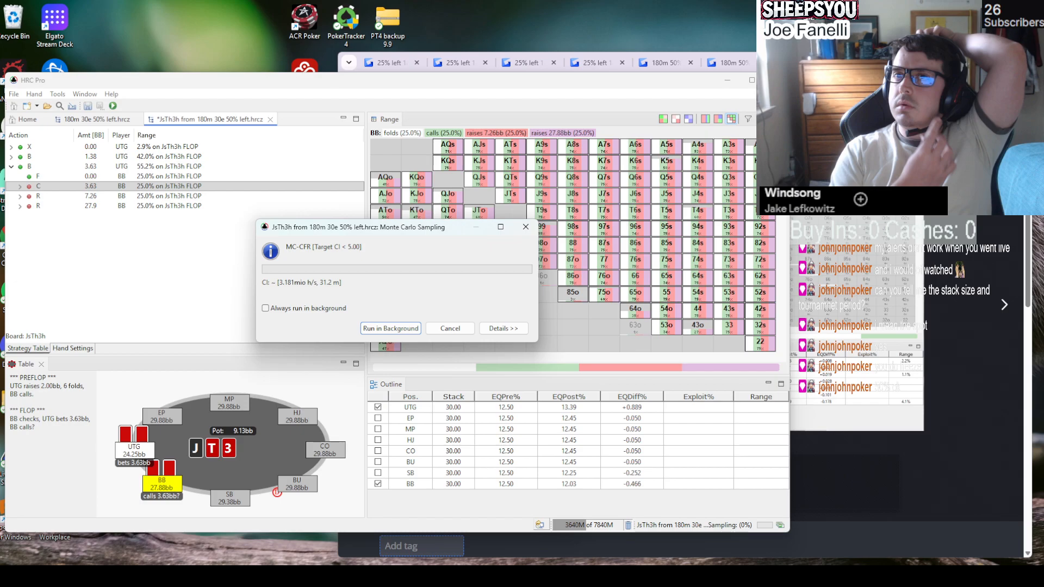
drag(372, 233, 191, 281)
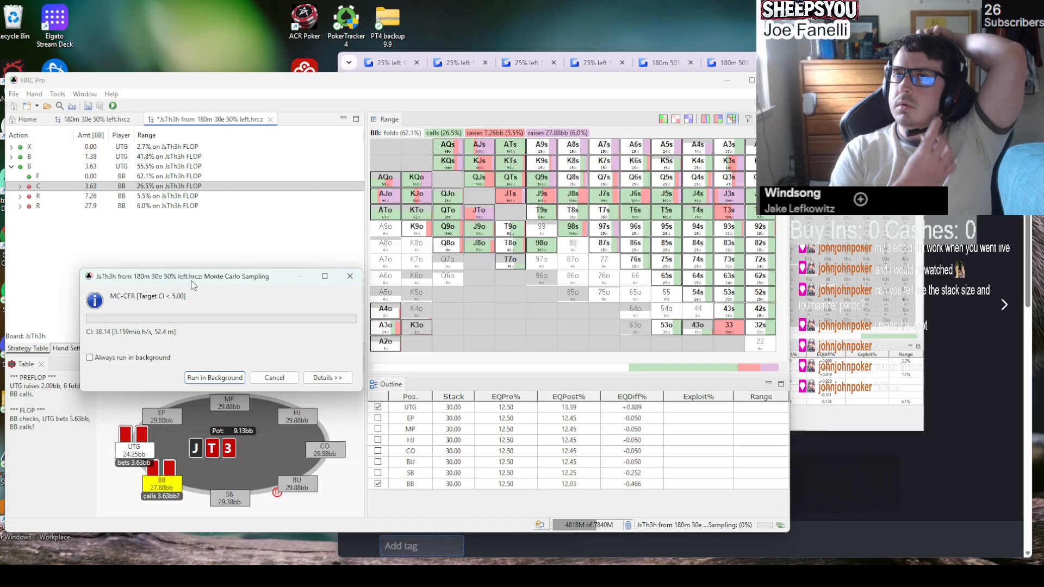
drag(192, 280, 193, 305)
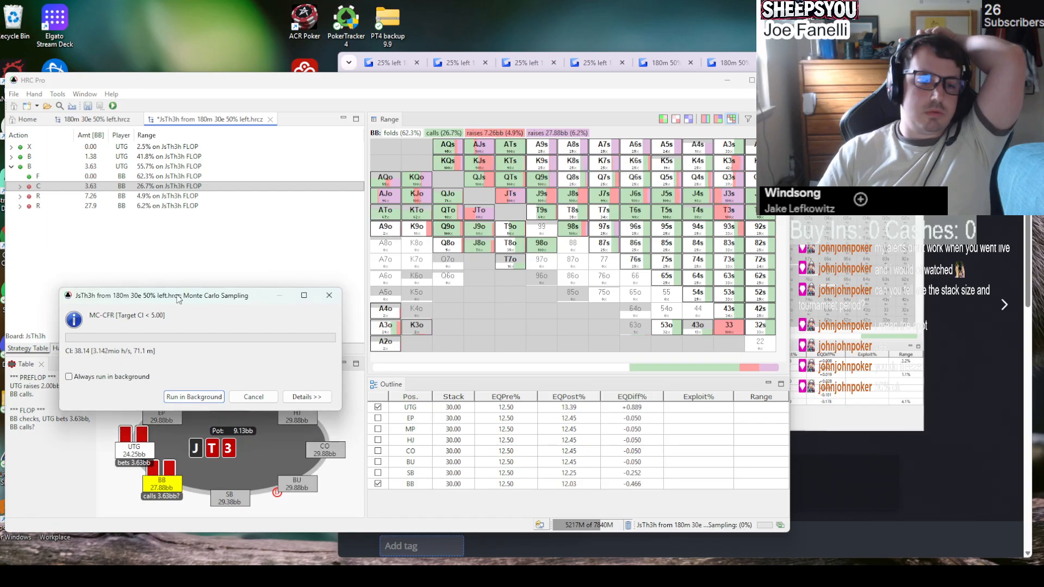
drag(179, 299, 191, 268)
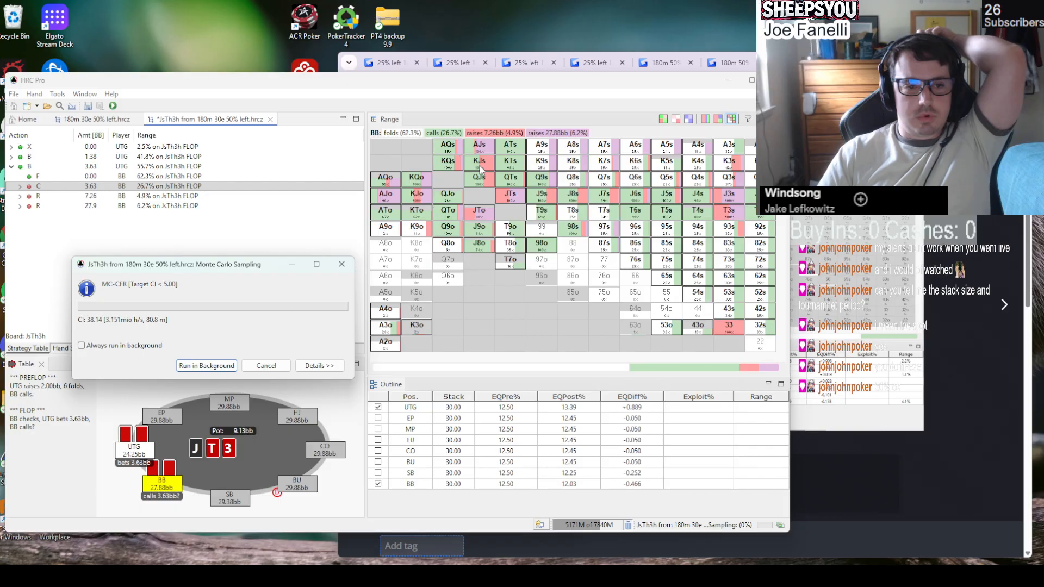
- Check BB combos such as KJs and K7s while the sampling runs, and stop the calculation
mouse_move(481, 170)
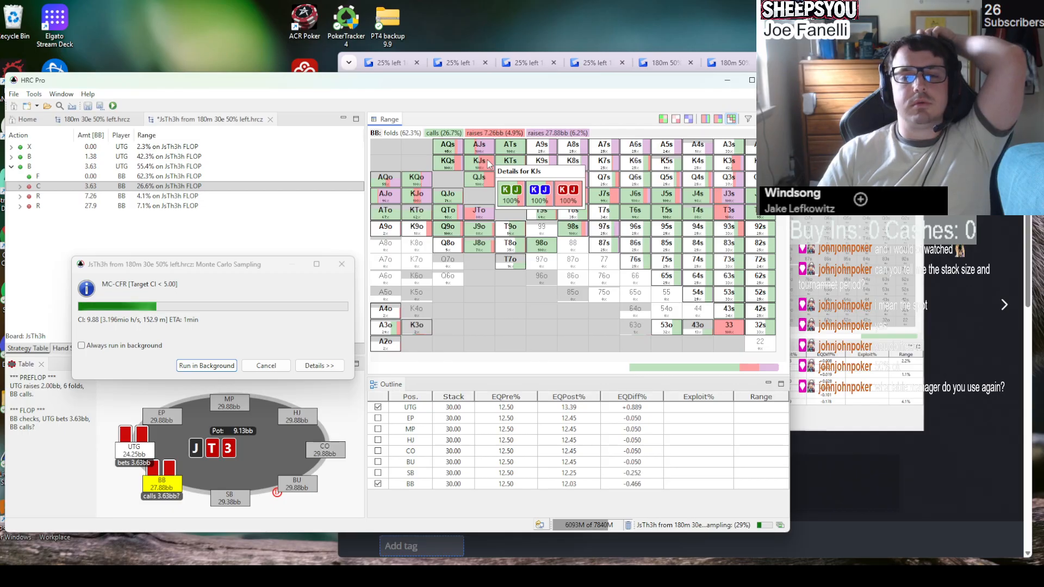
mouse_move(563, 146)
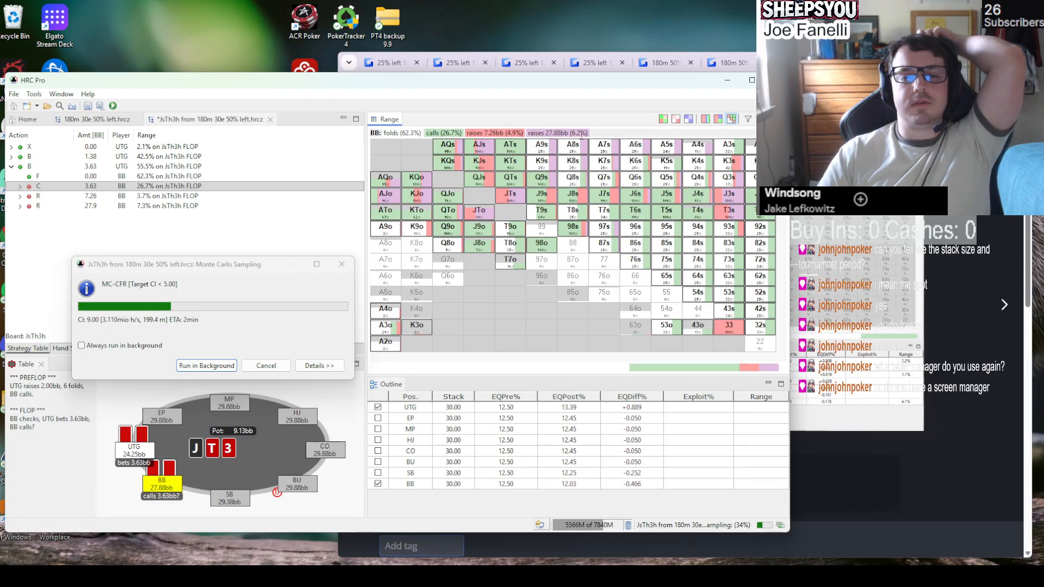
drag(202, 264, 264, 229)
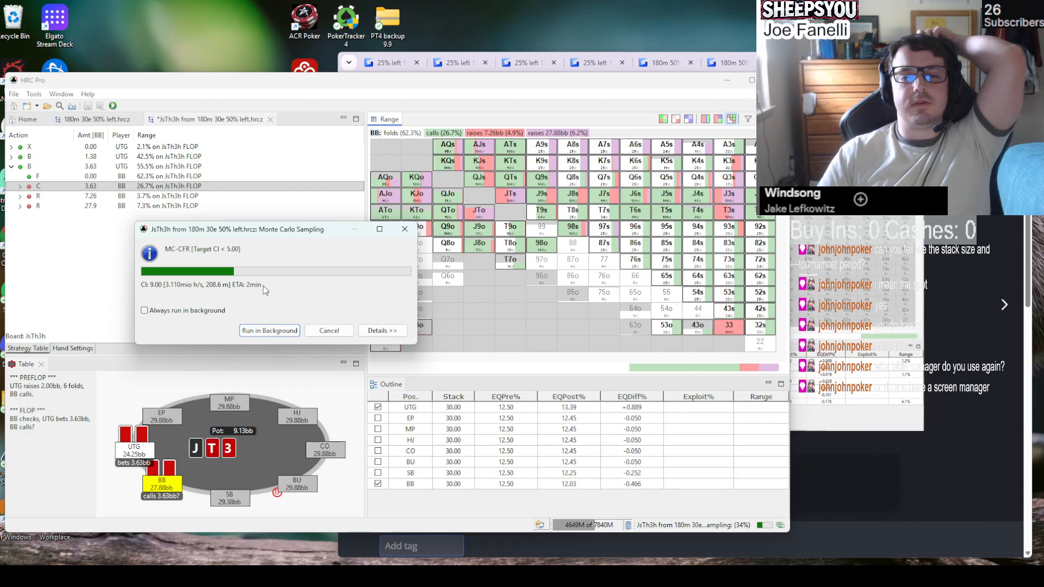
drag(265, 289, 191, 291)
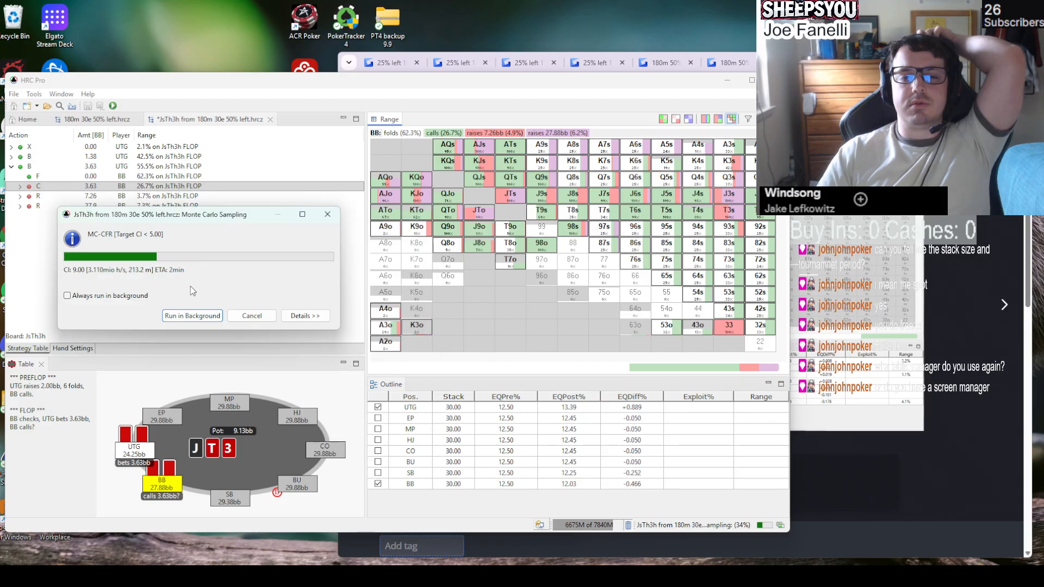
drag(210, 245, 219, 208)
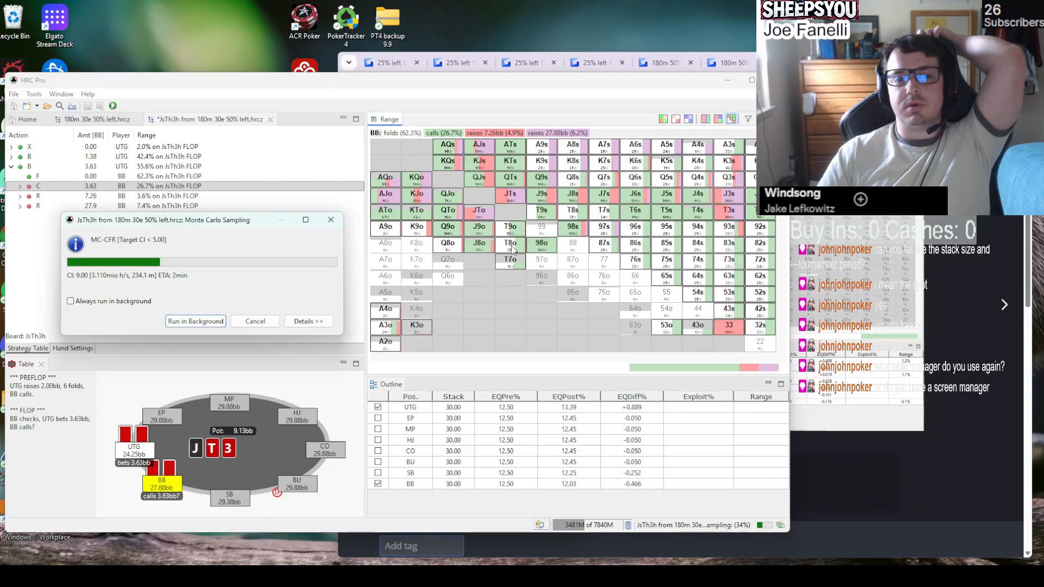
mouse_move(607, 170)
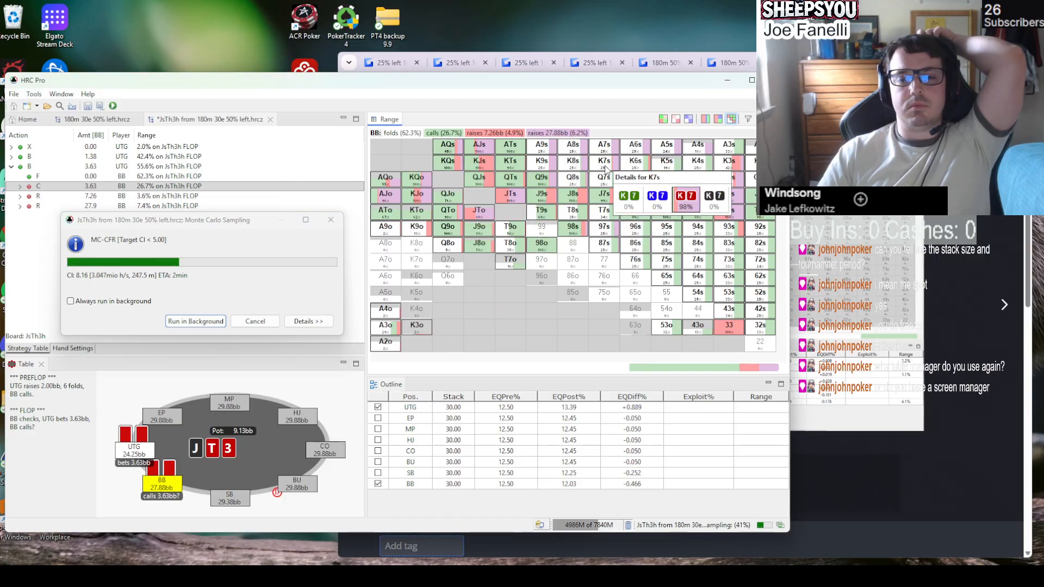
mouse_move(638, 146)
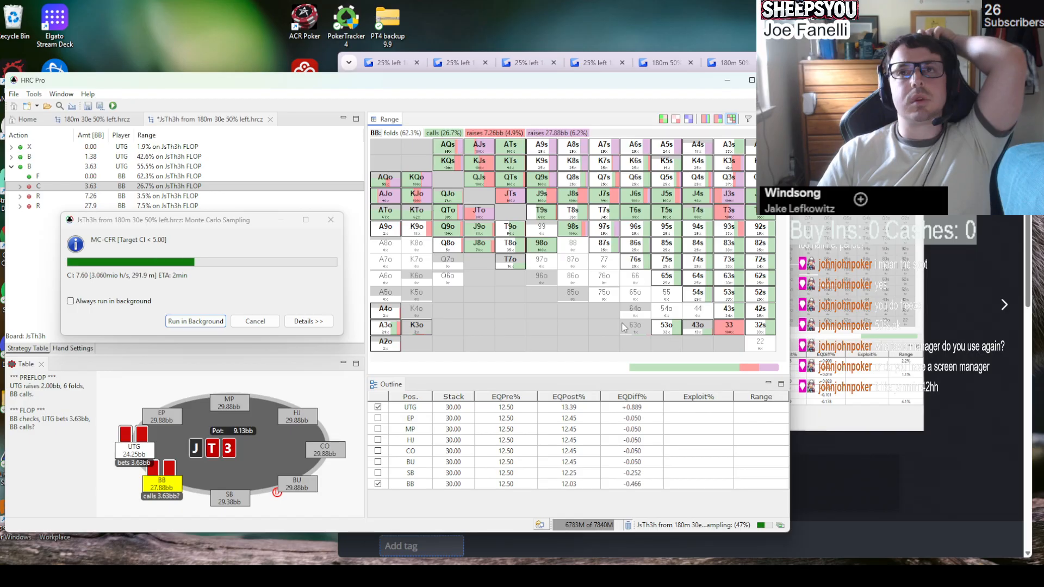
click(253, 321)
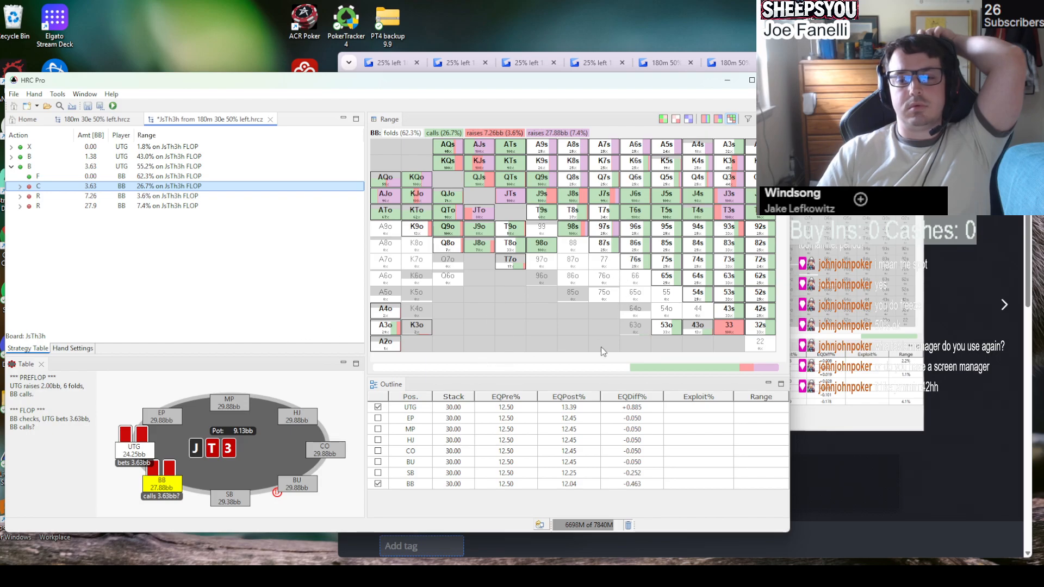
- Examine the BB's response to the 3.63 BB bet for individual hands such as 42s, KTs, AQs, Q9s and KQo
mouse_move(765, 315)
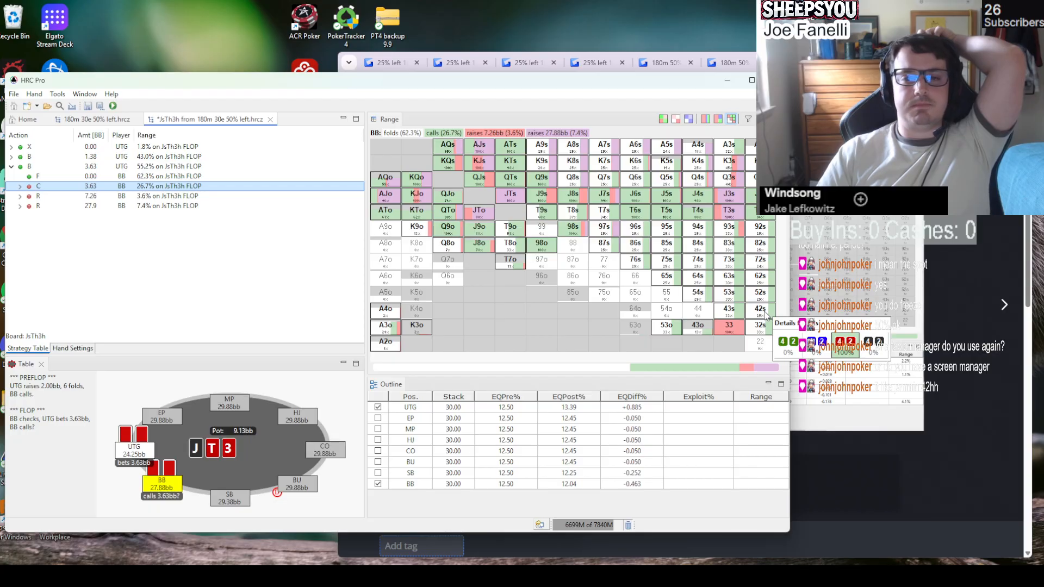
click(766, 316)
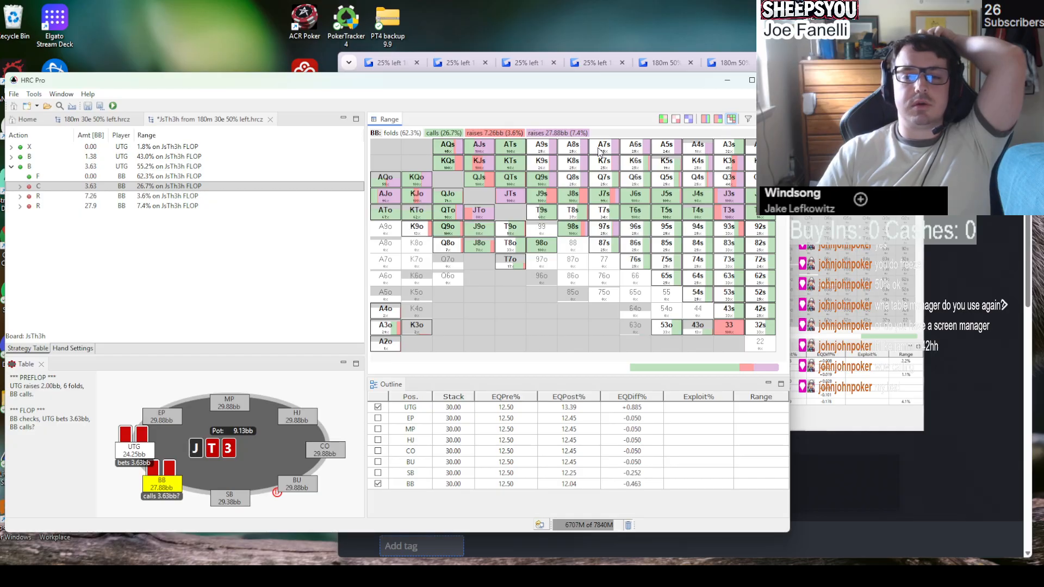
mouse_move(544, 163)
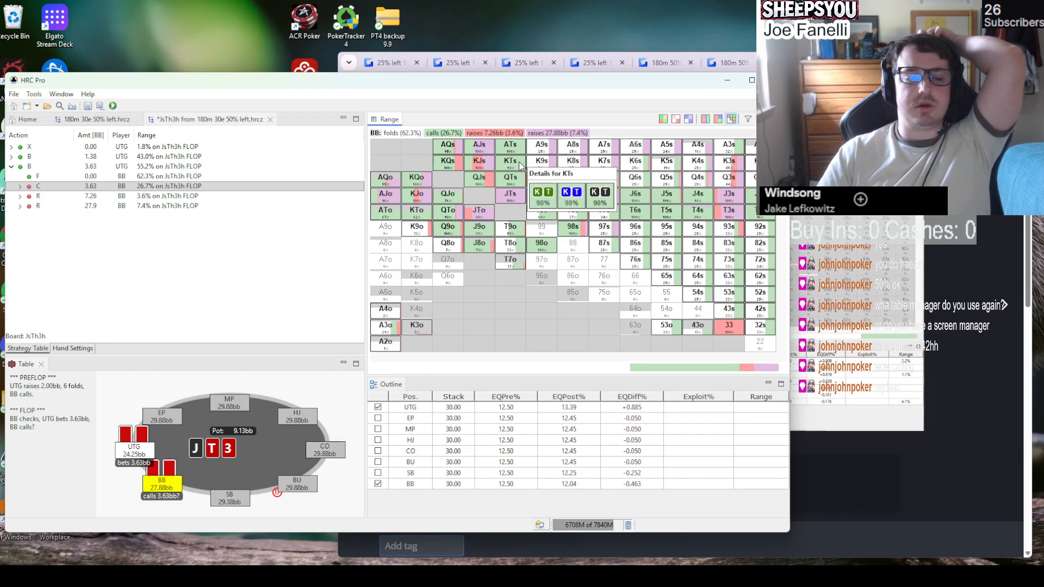
mouse_move(445, 151)
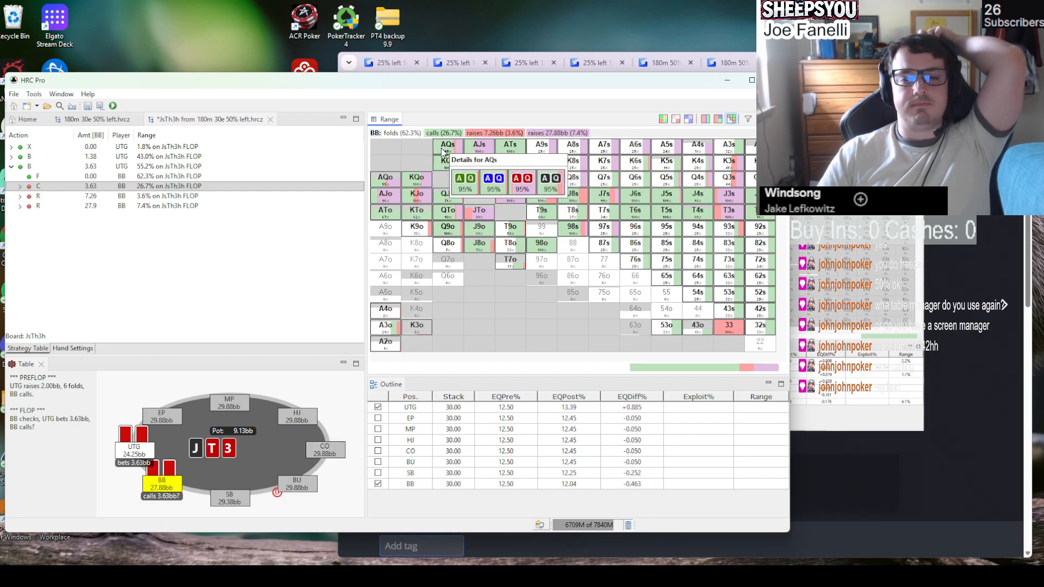
mouse_move(476, 147)
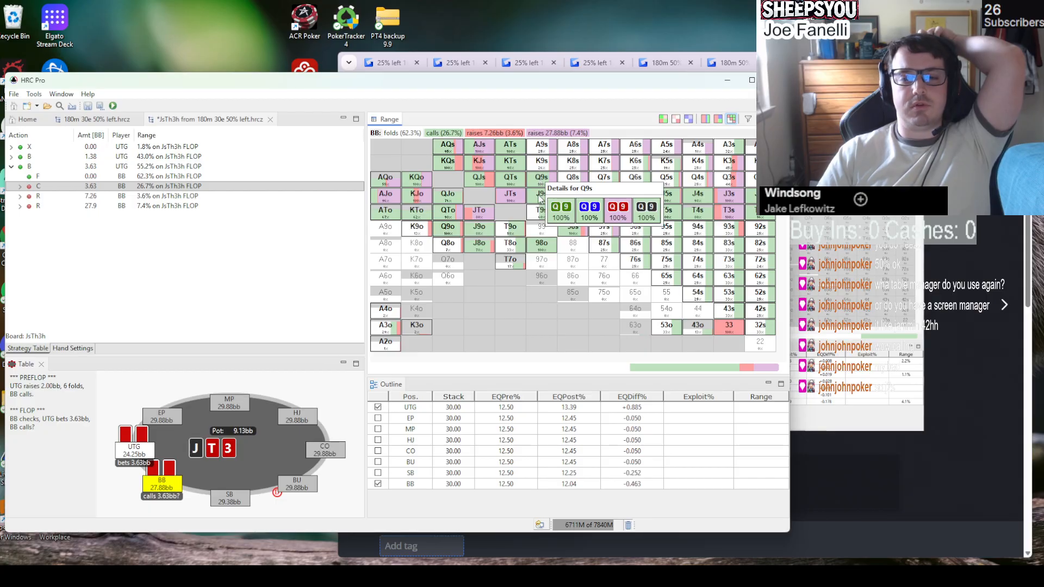
mouse_move(540, 198)
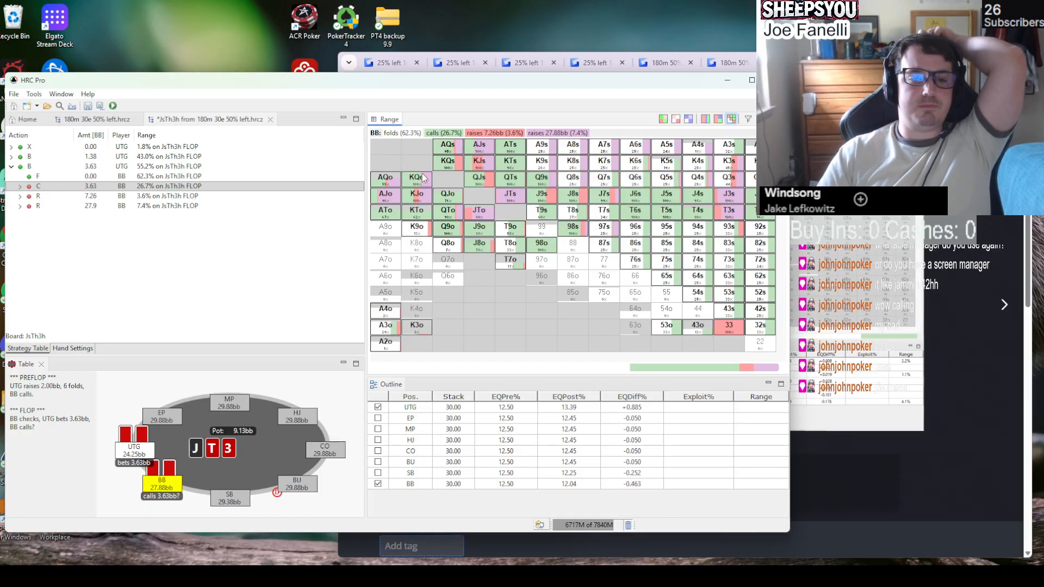
mouse_move(420, 179)
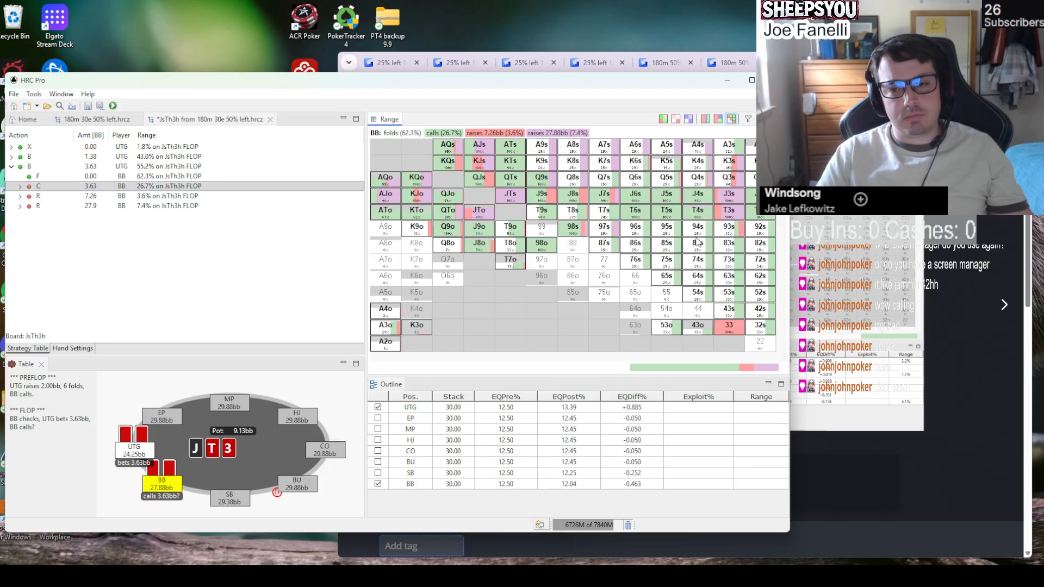
mouse_move(669, 233)
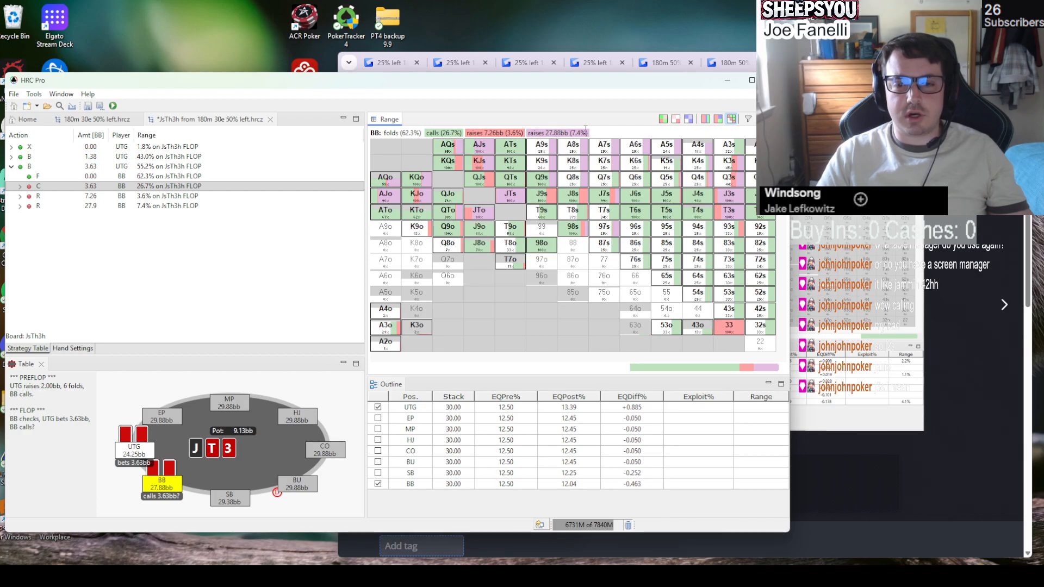
- Capture a Gyazo screenshot of the action tree, BB range grid, table and outline for the 3.63 BB bet response
drag(549, 88, 538, 94)
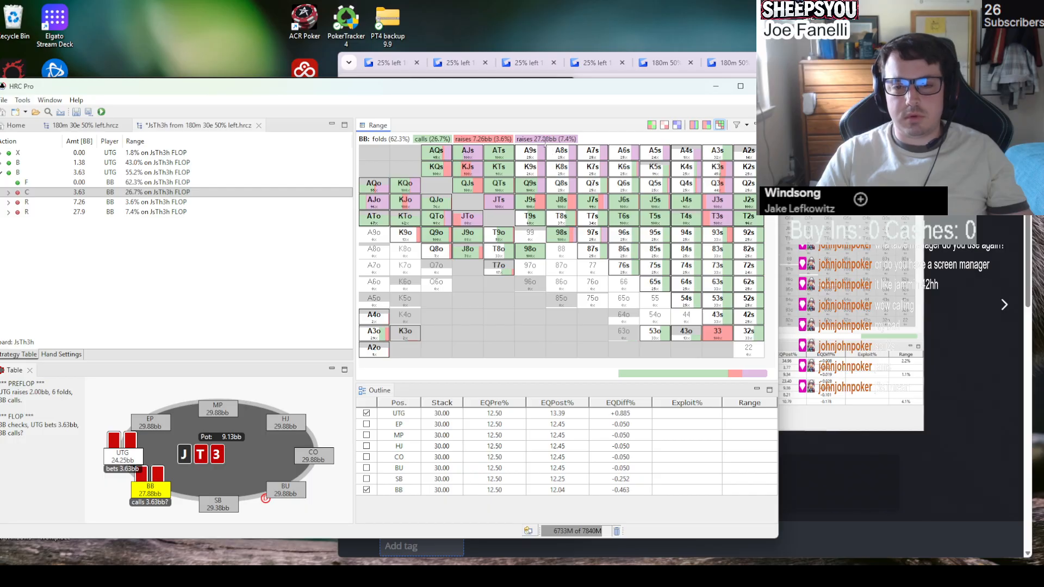
drag(523, 141, 467, 142)
click(589, 137)
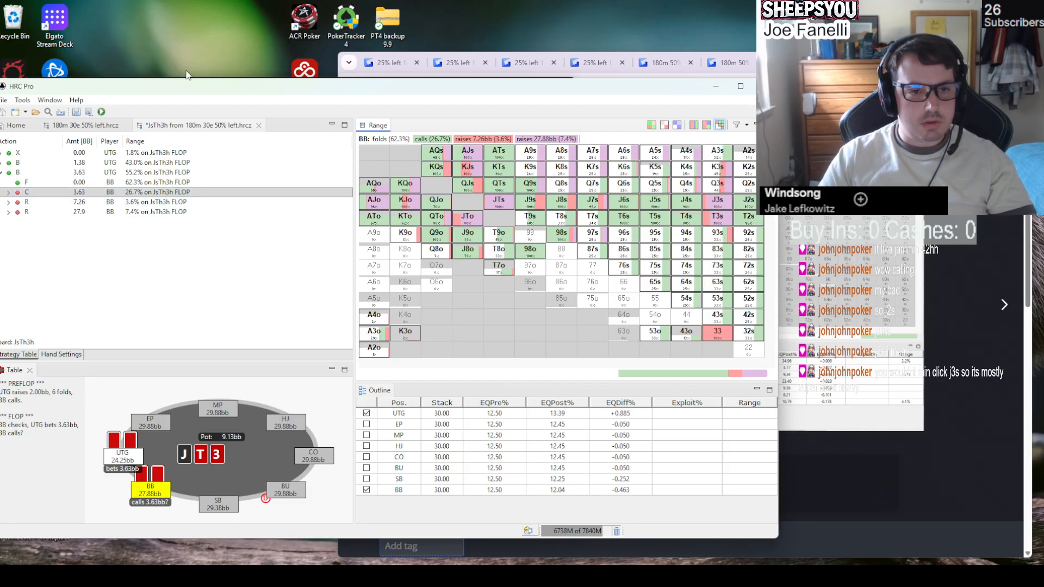
key(ctrl+shift+c)
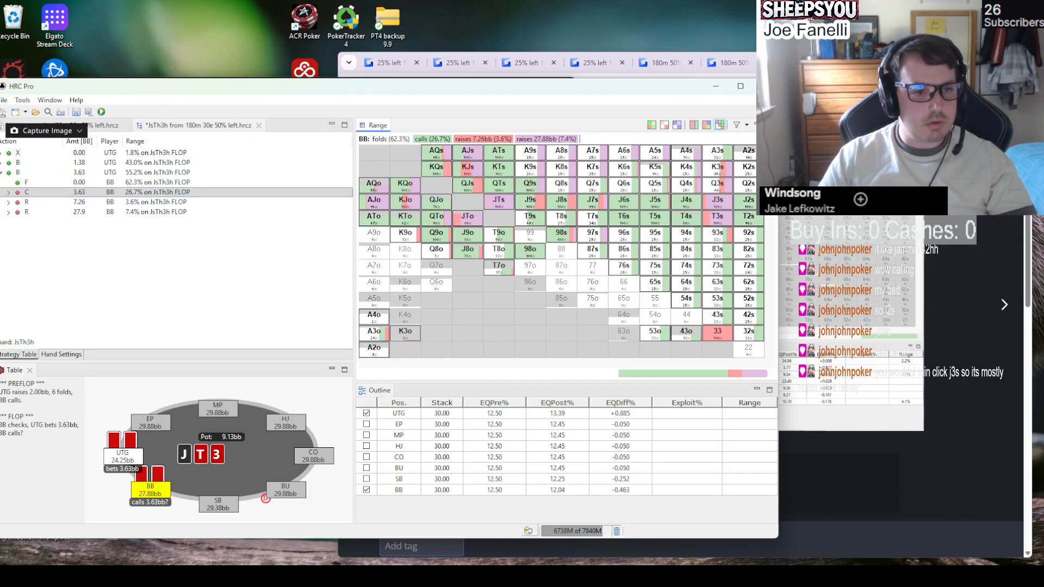
drag(1, 120, 778, 526)
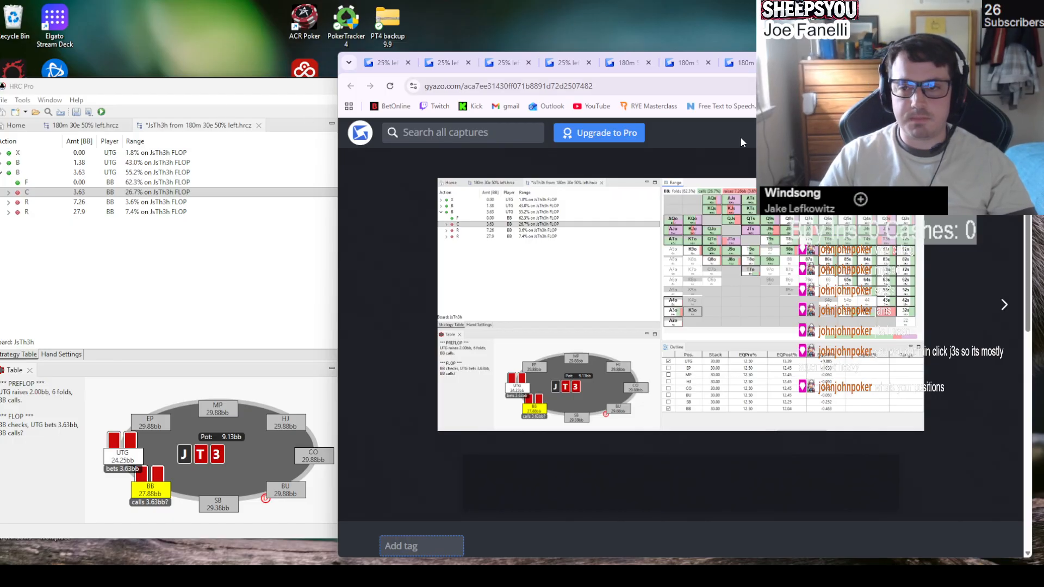
- Add the description "more jams than id thought" to the uploaded Gyazo capture
scroll(549, 294, down, 2)
click(507, 478)
text(more jams)
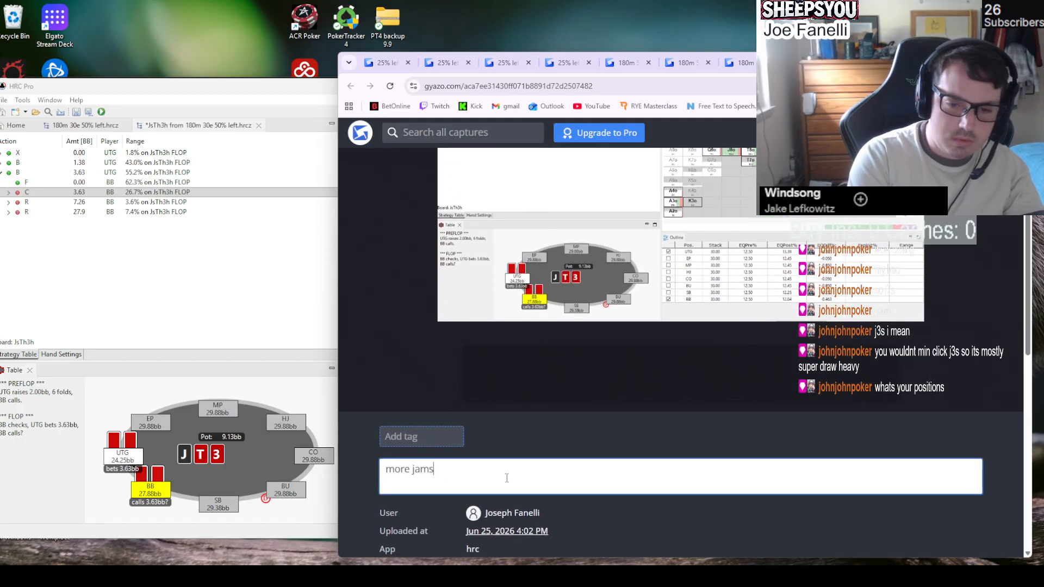
text( than id thought)
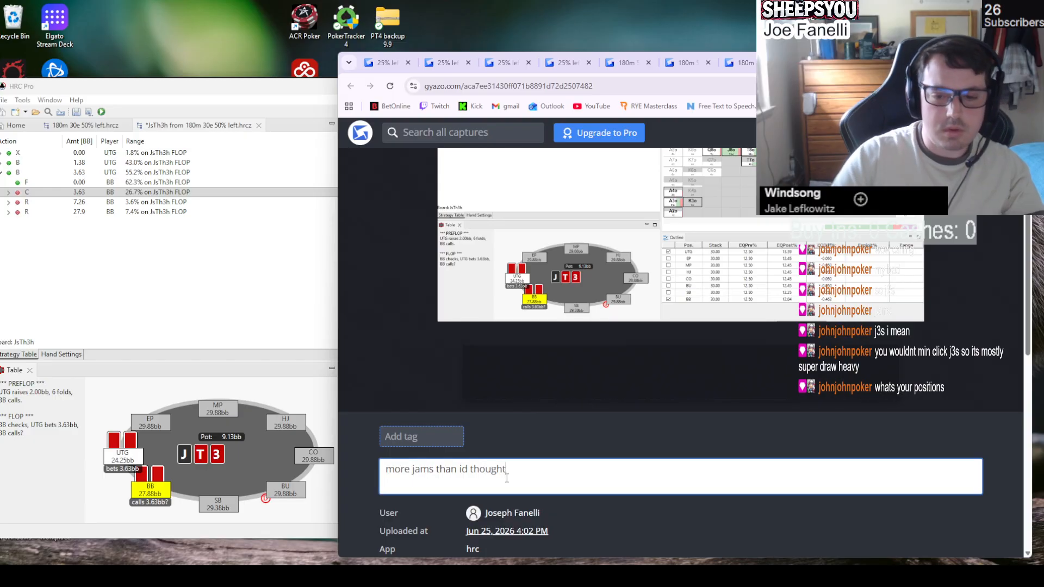
- Return to HRC Pro, expand the BB's 7.26 BB raise and examine UTG's response range, including the KQs combos
click(286, 284)
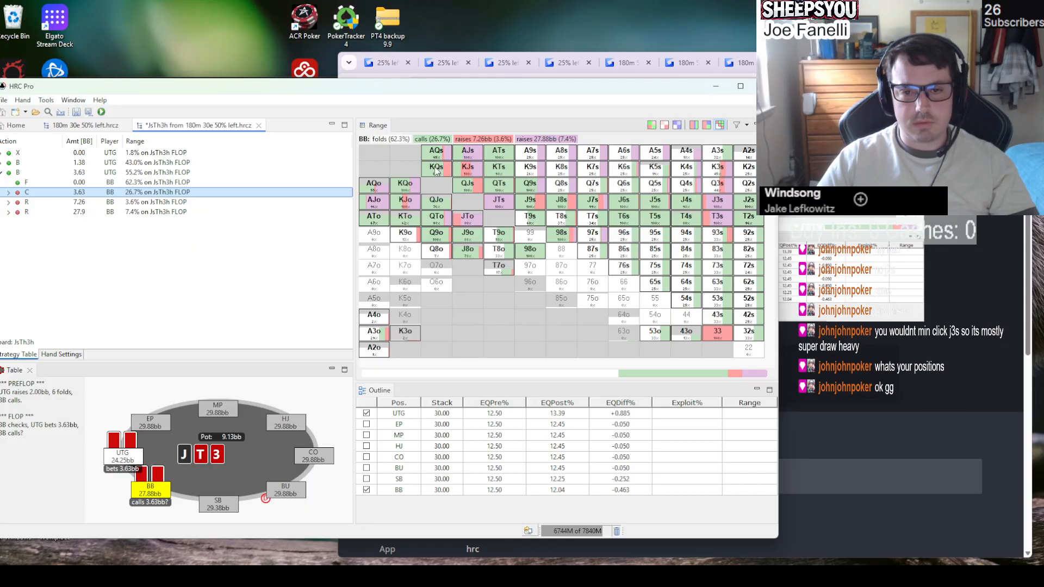
click(466, 171)
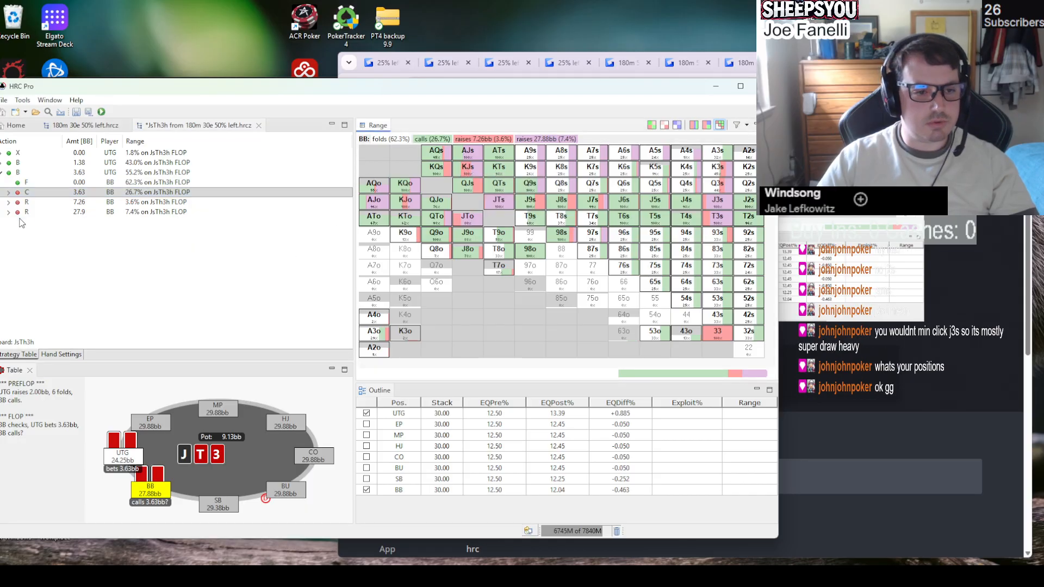
click(8, 201)
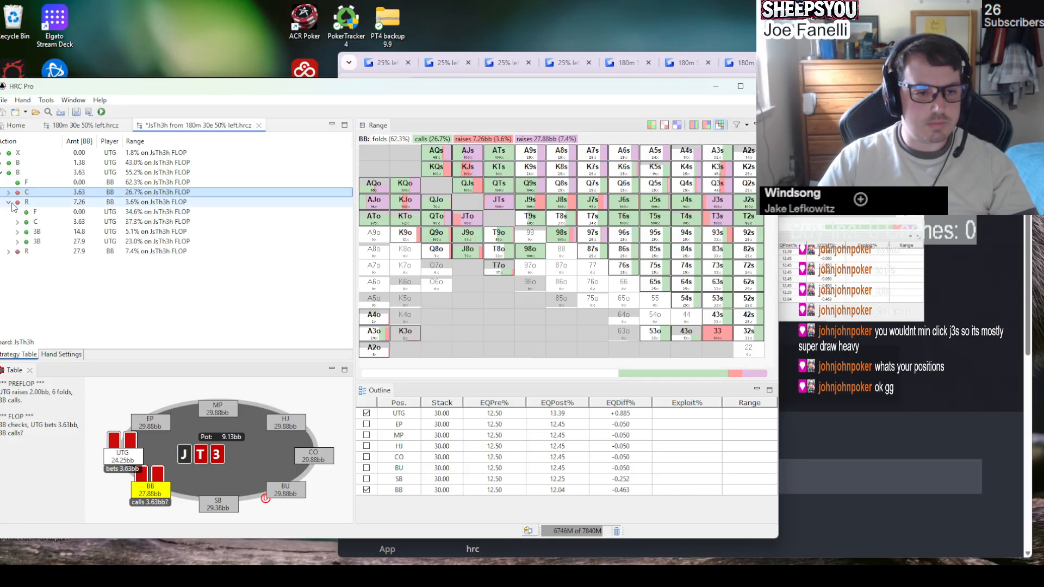
click(105, 213)
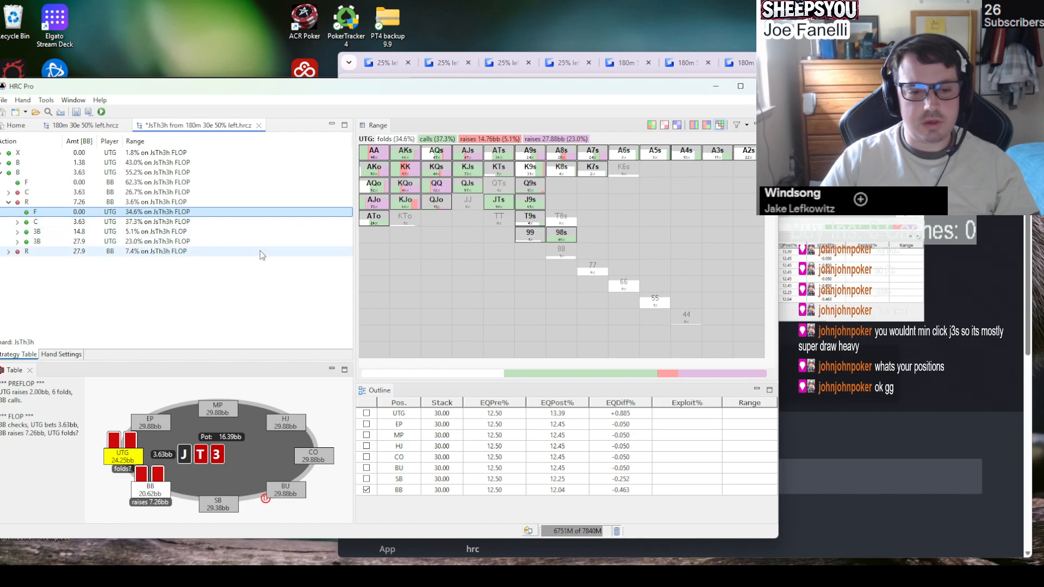
mouse_move(433, 175)
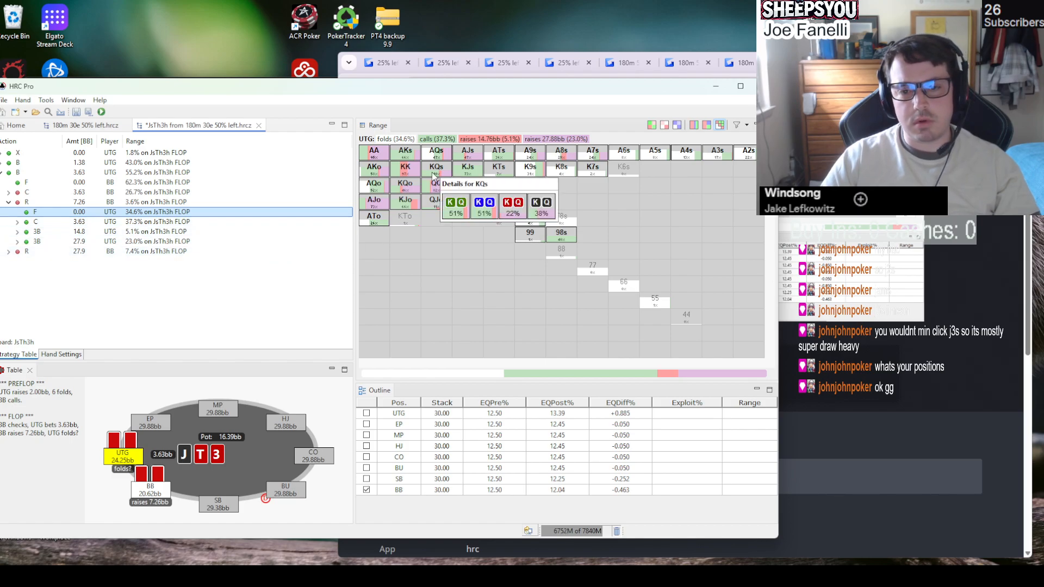
- Examine UTG's response to the BB's 7.26 BB raise for hands such as KQs, AQs and AA, and return to the BB's raising range
click(434, 175)
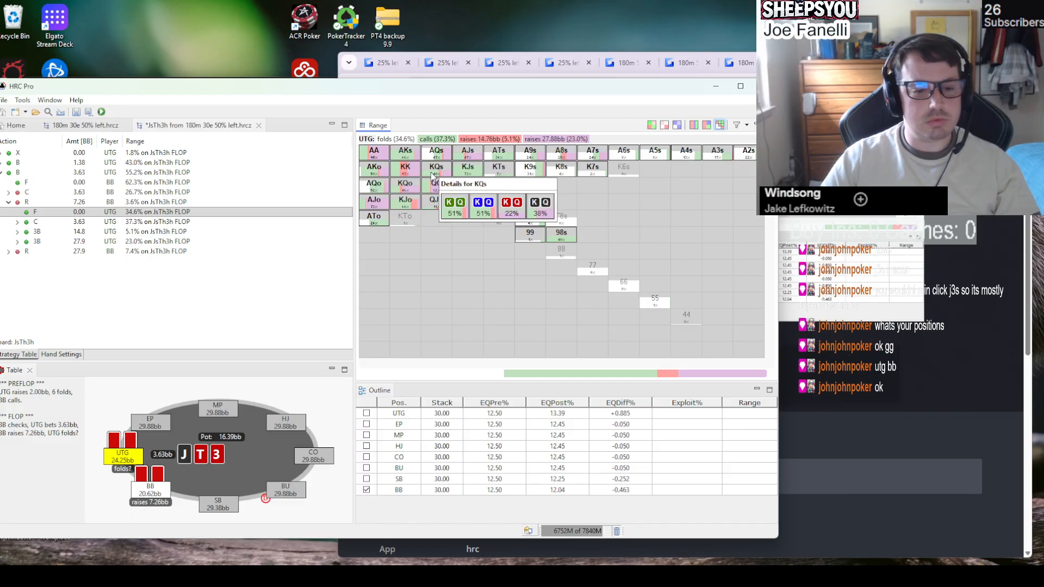
mouse_move(430, 155)
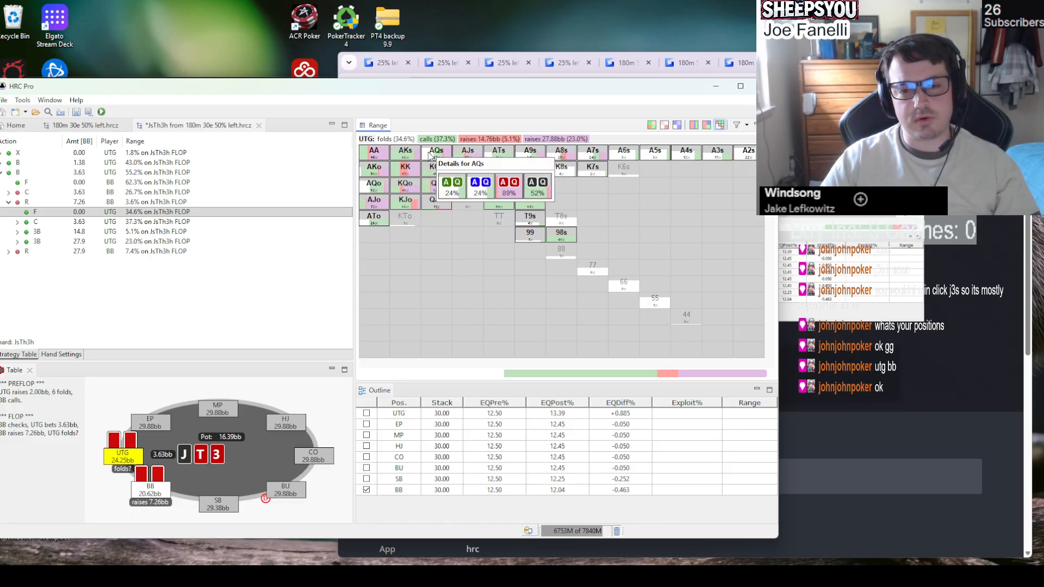
mouse_move(434, 177)
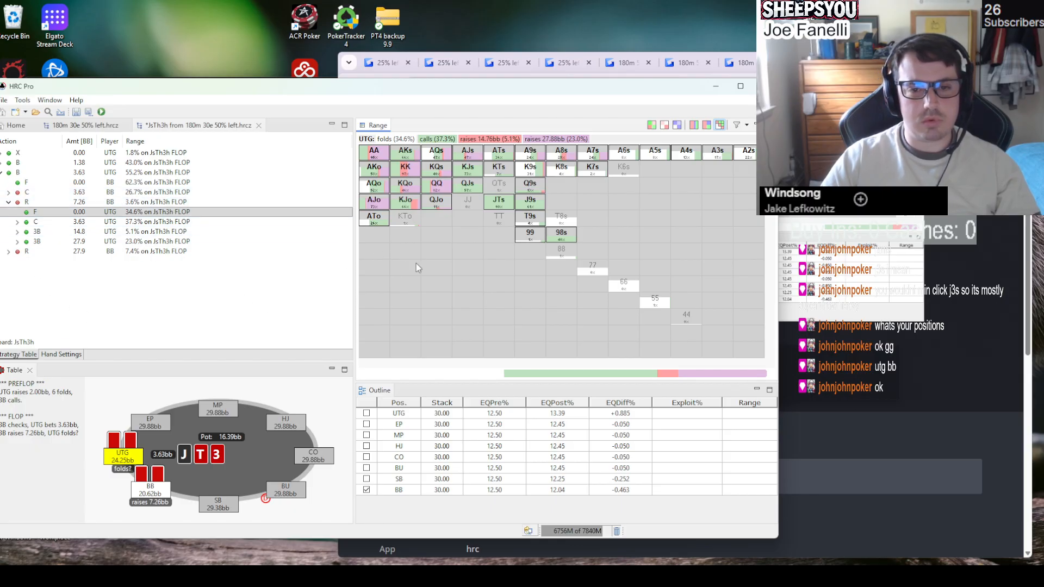
mouse_move(432, 204)
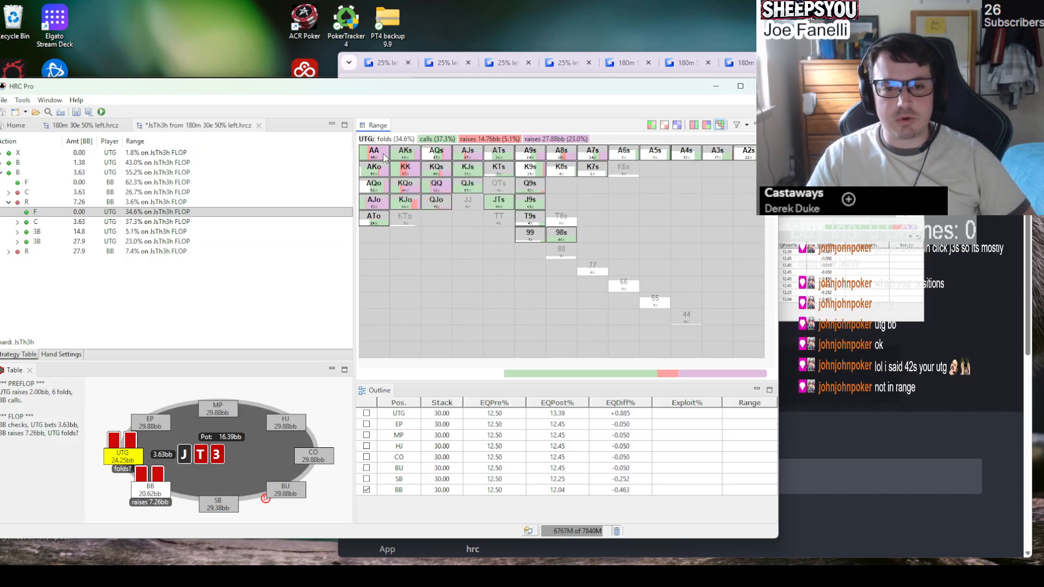
mouse_move(384, 157)
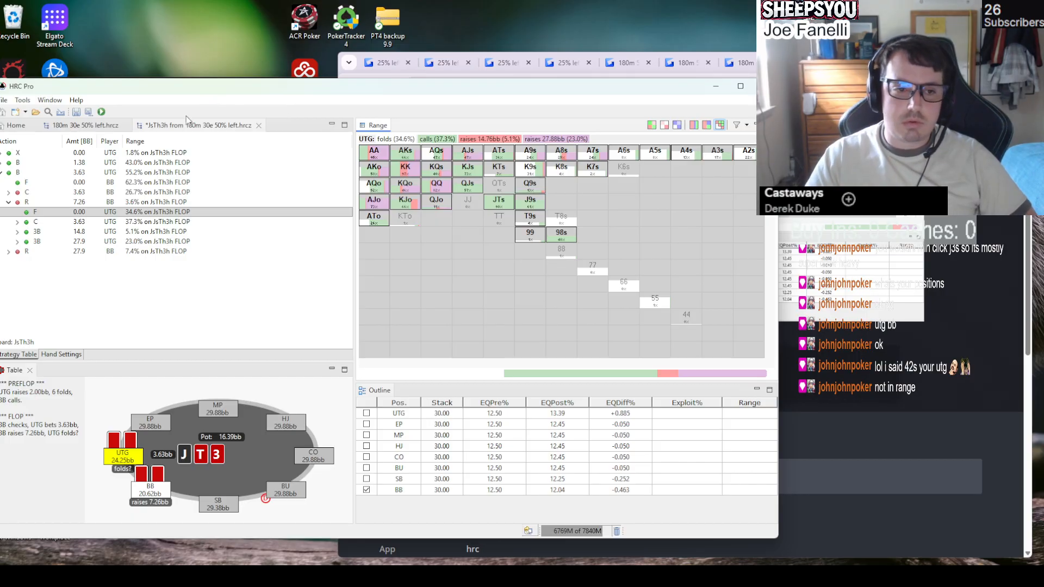
click(114, 212)
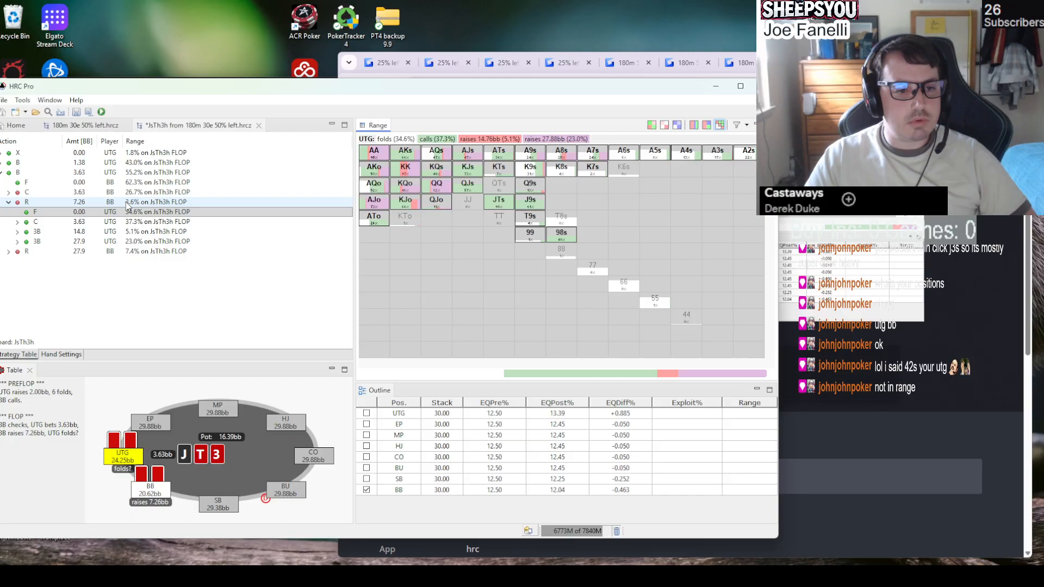
click(129, 221)
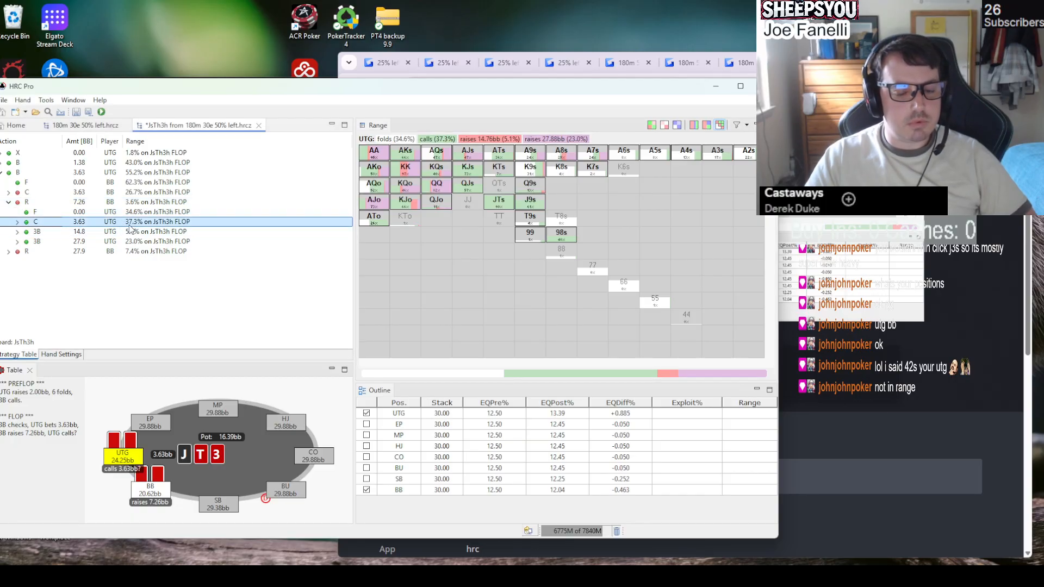
click(123, 202)
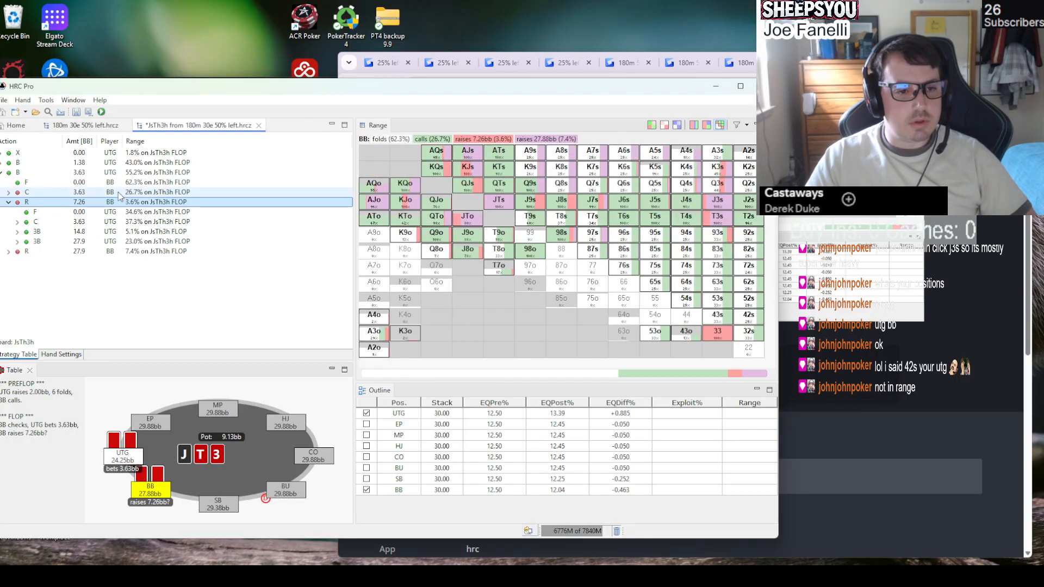
- Prune UTG's 1.38 BB flop bet from the action tree and select the 3.63 BB bet
click(113, 164)
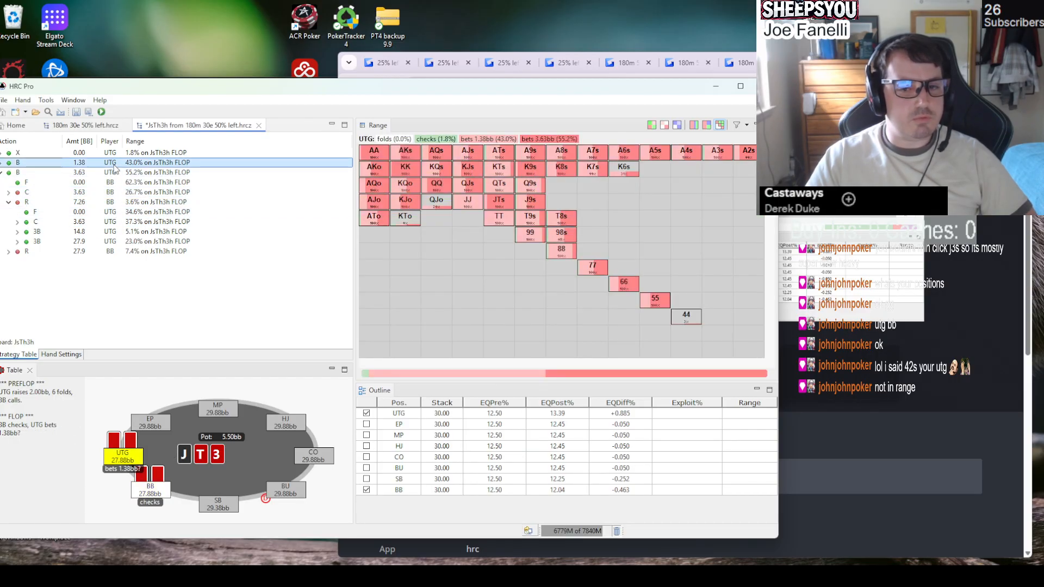
right_click(114, 169)
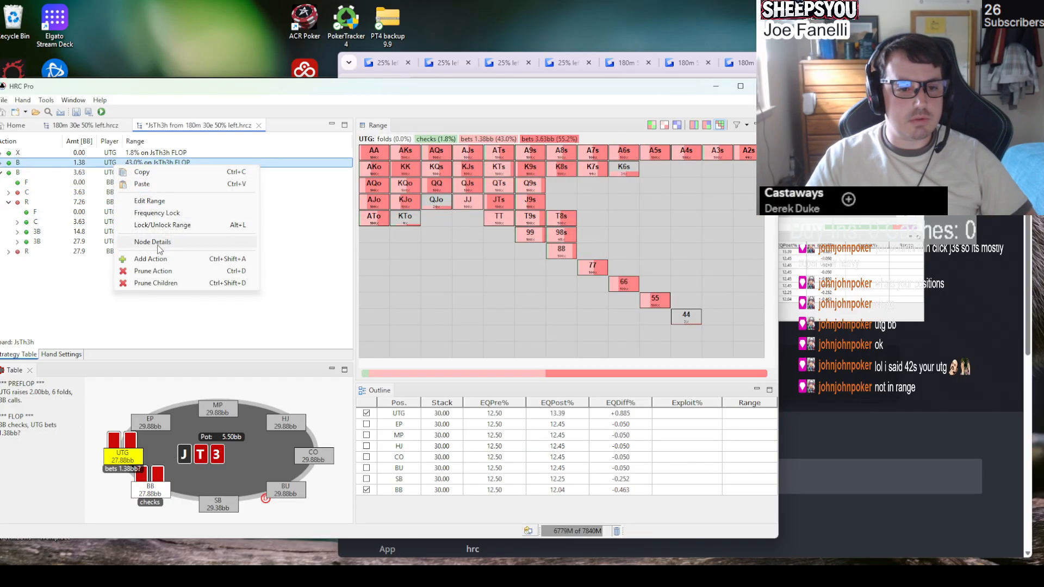
click(179, 271)
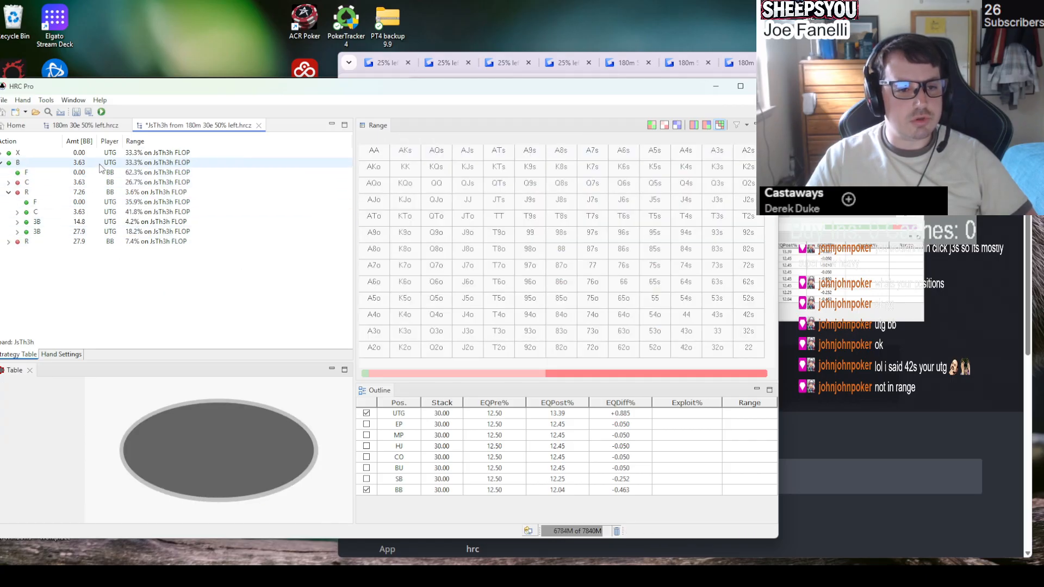
click(82, 162)
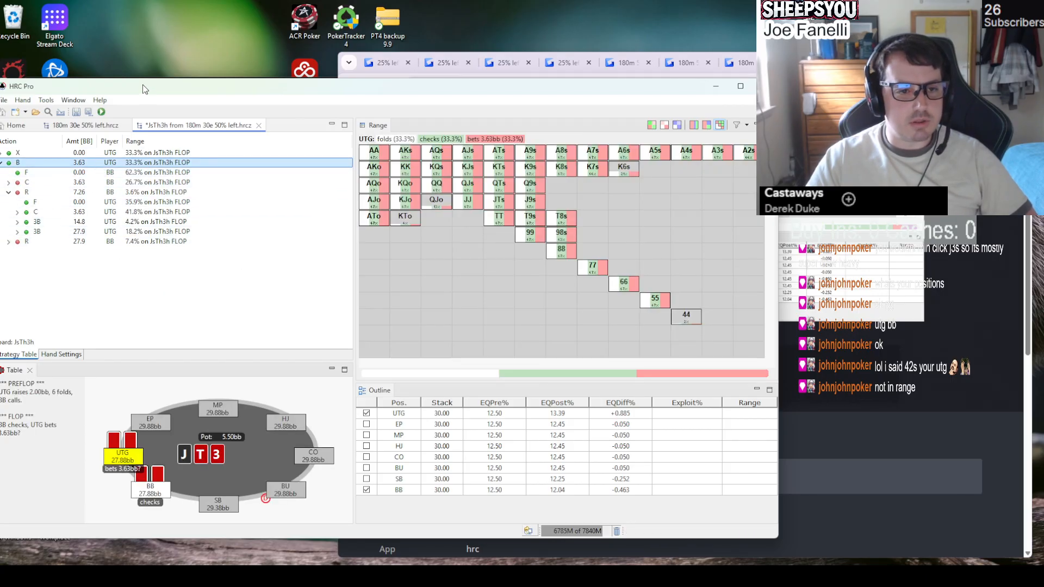
- Run the Nash calculation with the HRC 4.0 (Default) algorithm on the full tree until the CI target of 5.0 is reached
click(101, 112)
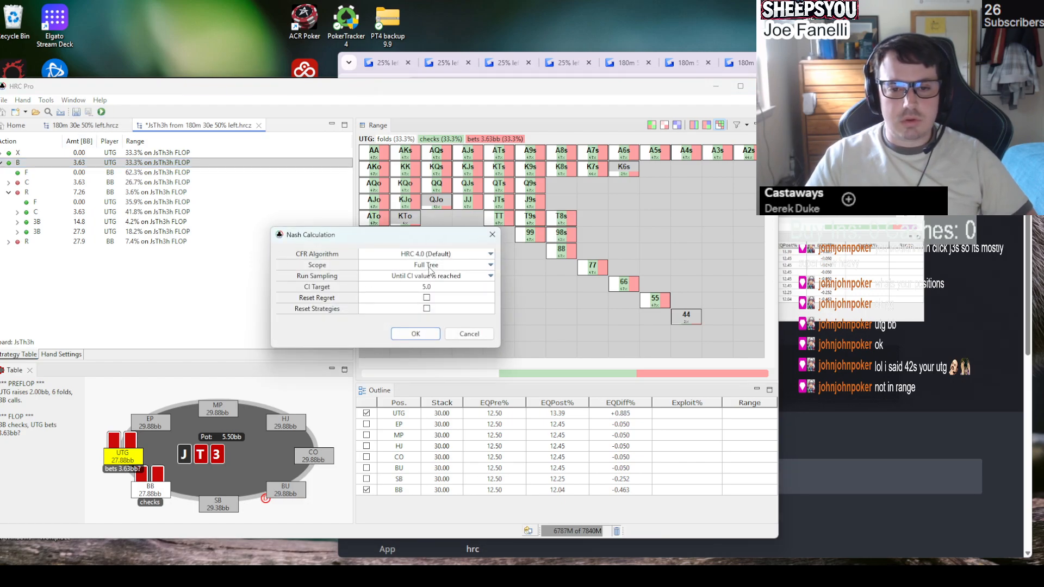
click(421, 333)
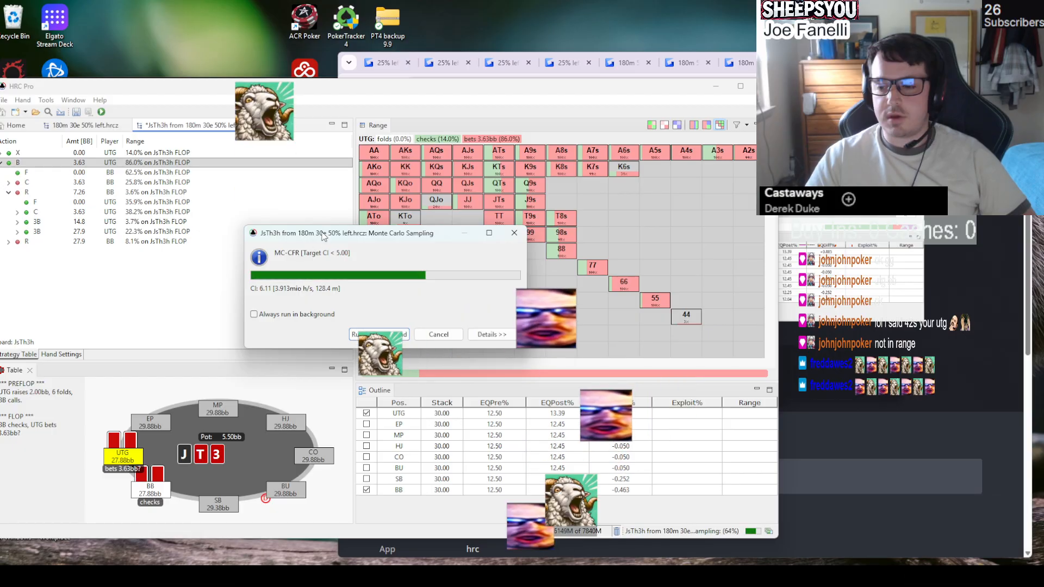
drag(323, 232, 191, 269)
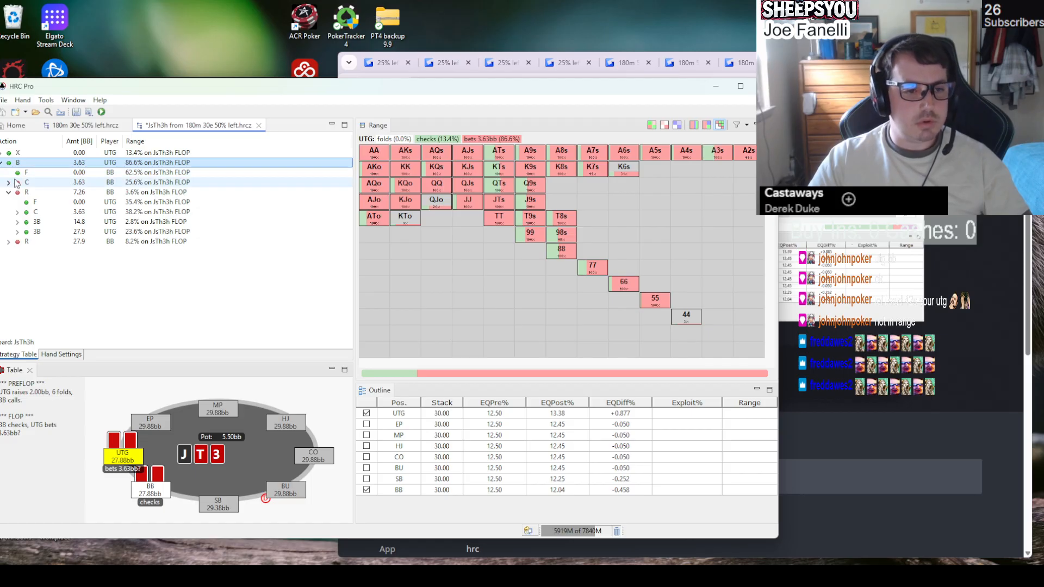
- Examine the BB's 7.26 BB raise range in the new solution for hands such as KJs, J3s, T3s, JTs and JTo
click(91, 192)
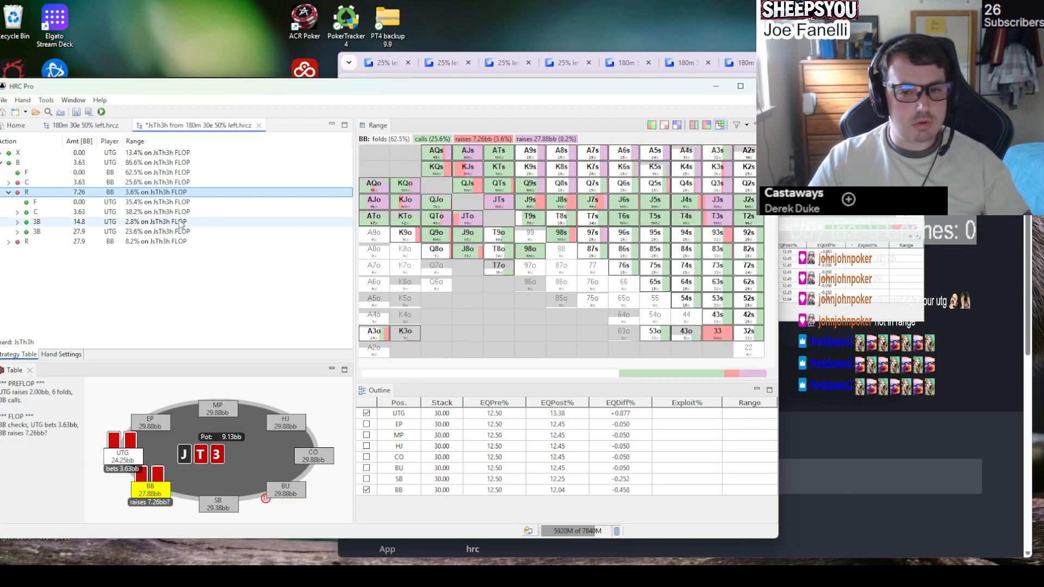
mouse_move(465, 176)
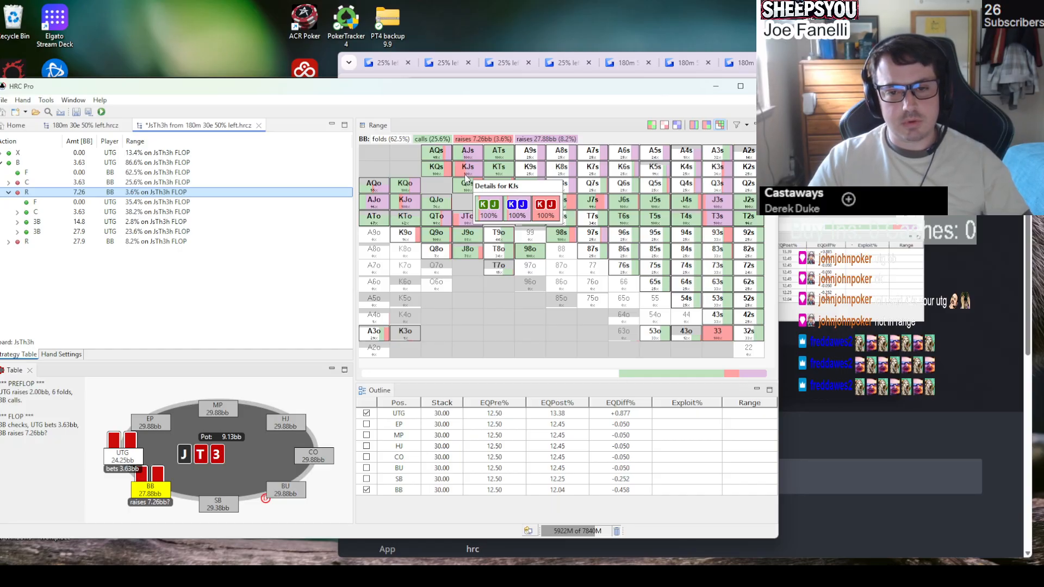
click(465, 176)
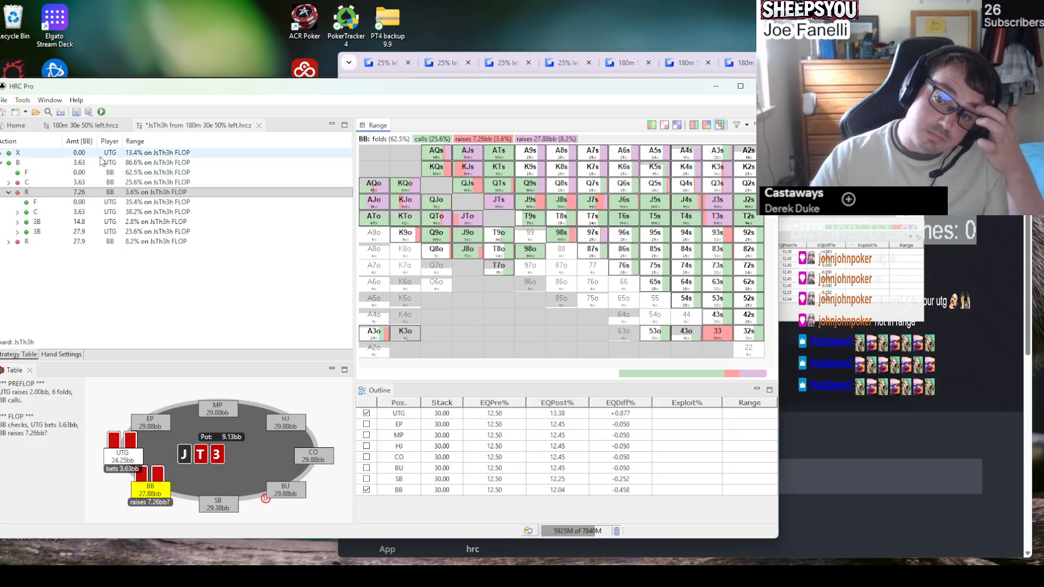
mouse_move(729, 206)
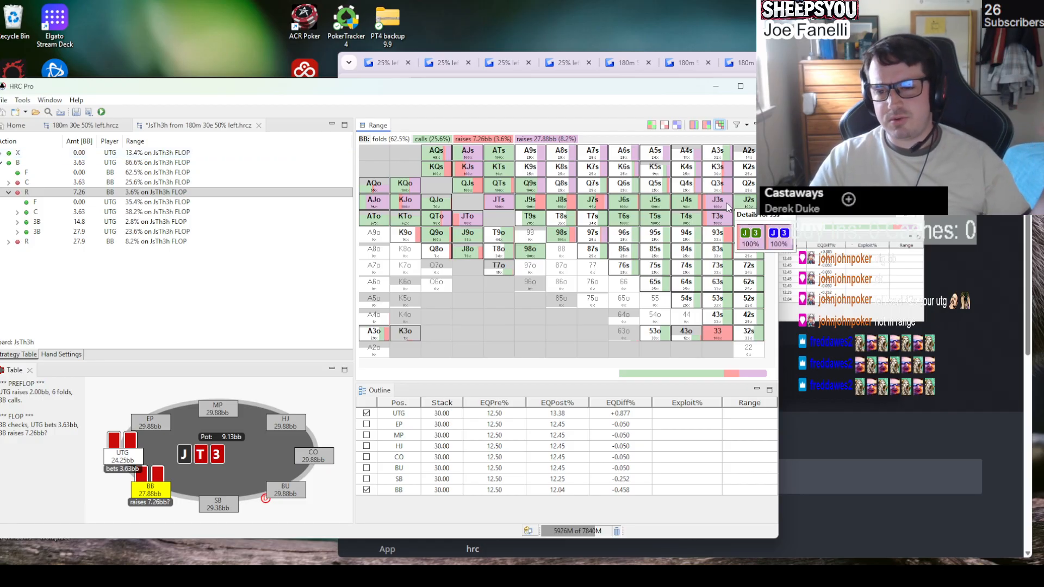
mouse_move(725, 228)
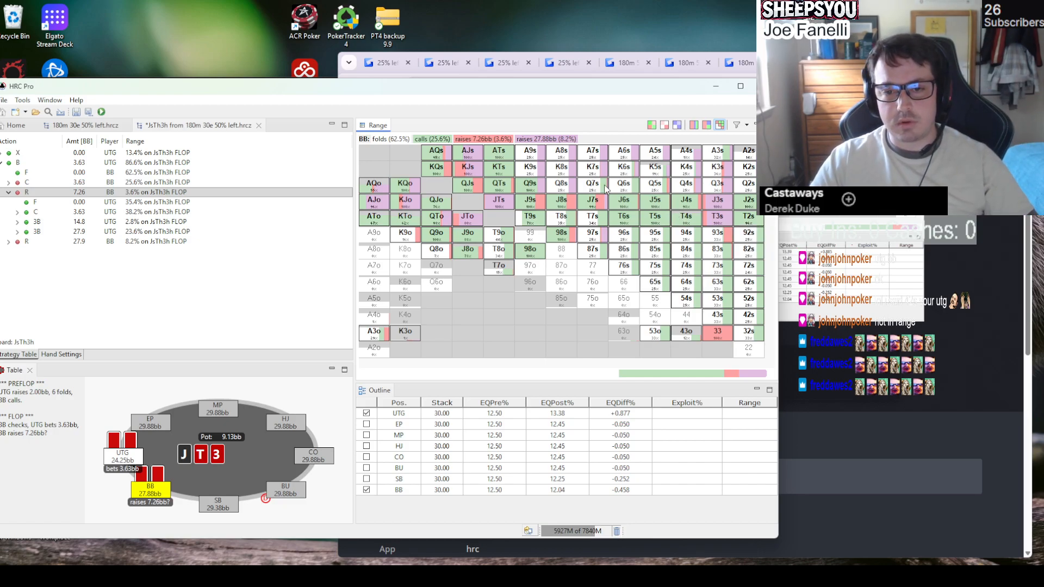
mouse_move(500, 201)
mouse_move(471, 228)
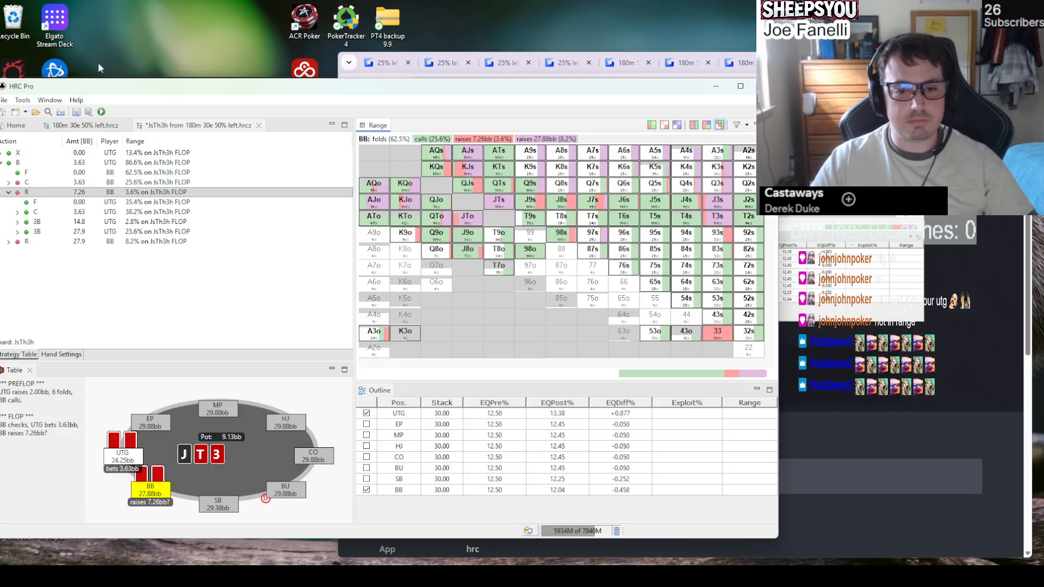
mouse_move(481, 175)
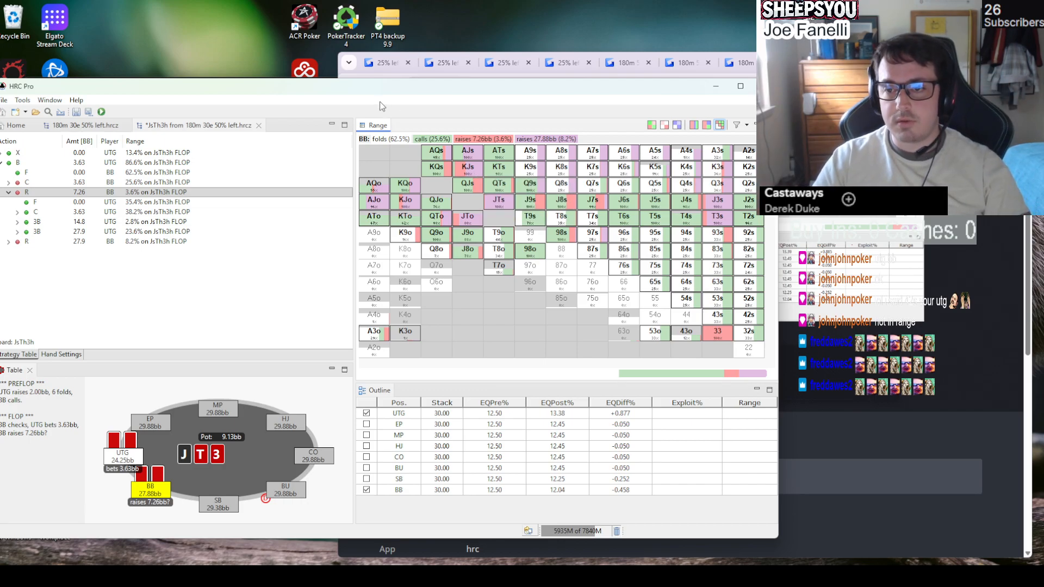
- Compare the re-solved BB range, including the 53s combos, with the earlier Gyazo capture and the hand replay in Media Player
key(alt+Tab)
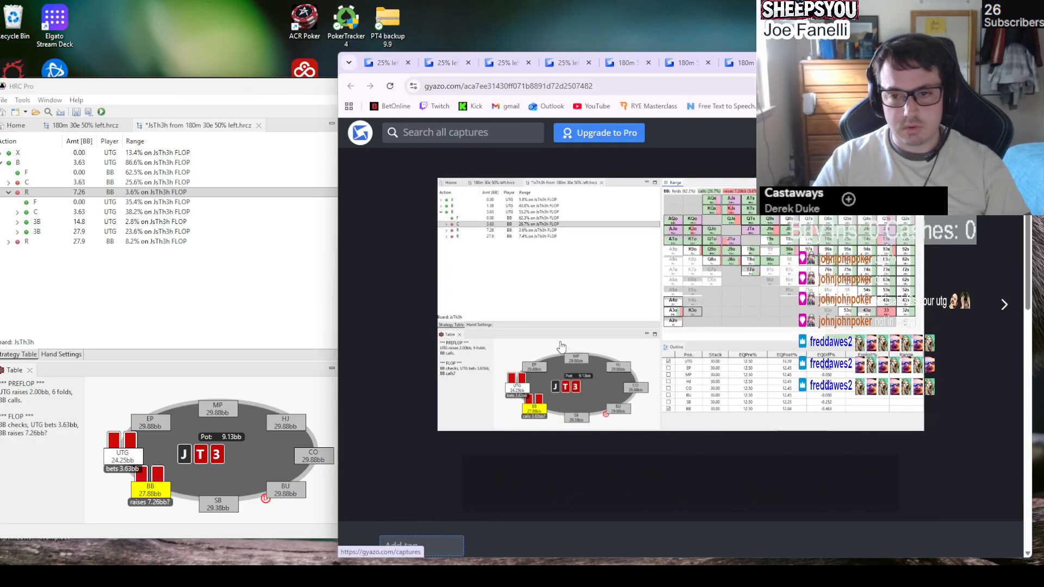
click(311, 109)
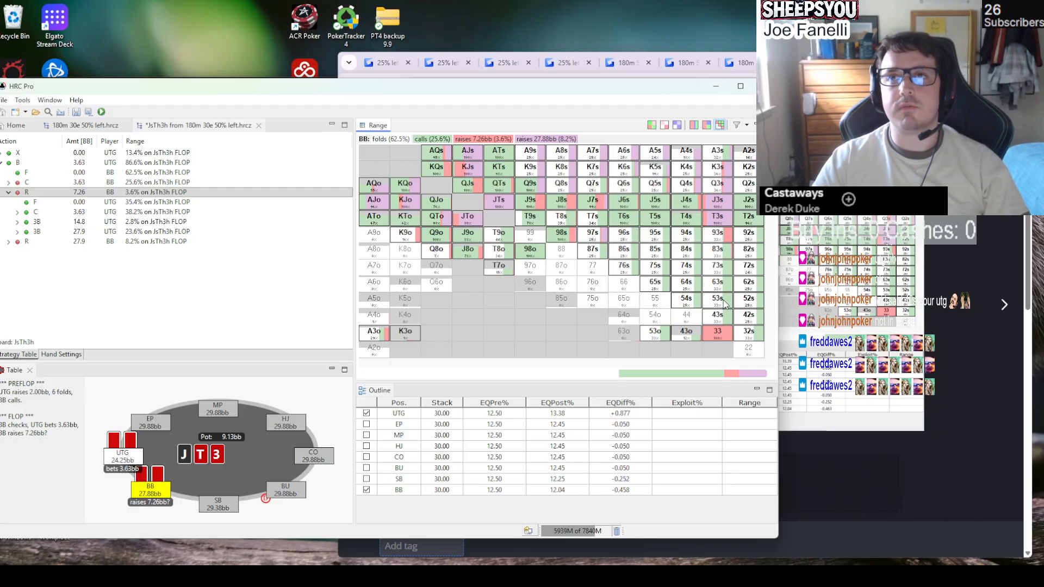
mouse_move(724, 305)
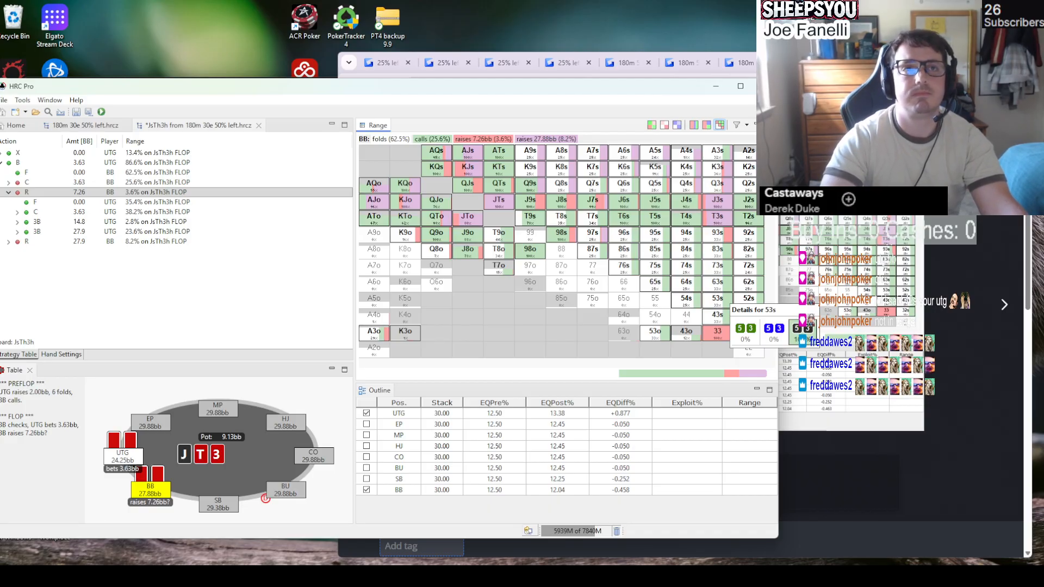
key(alt+Tab)
key(alt+Tab)
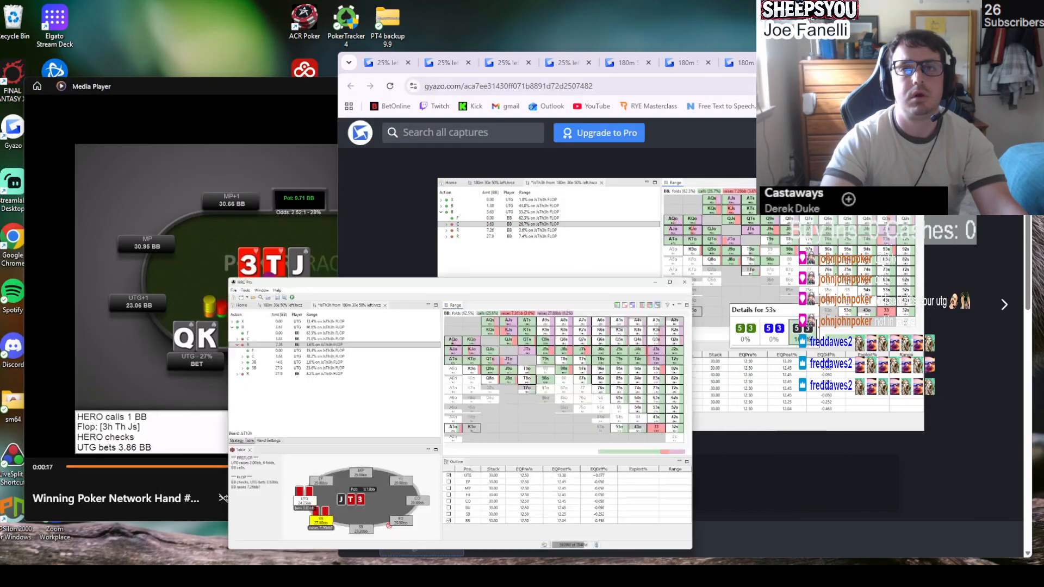